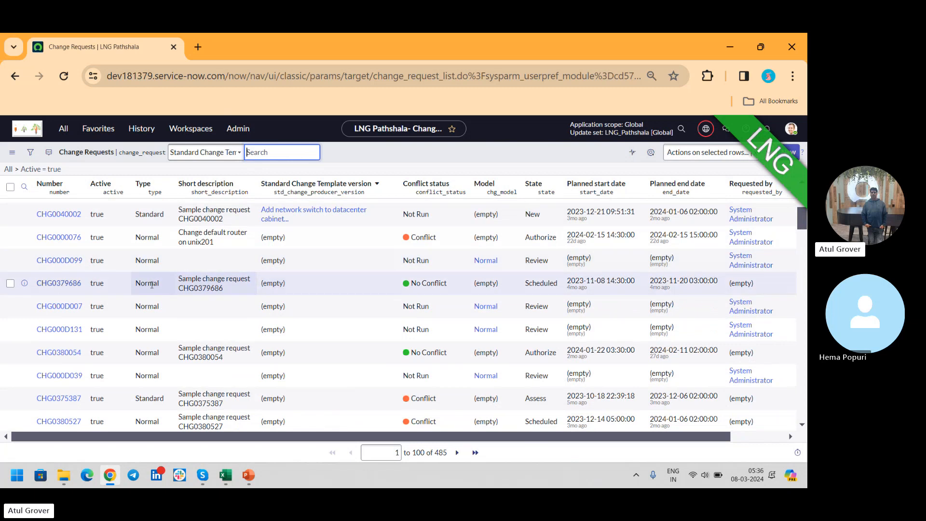
- Open the Conflict Calendar of change request CHG0379686 and review the available time windows in the Scheduling Assistant
click(60, 284)
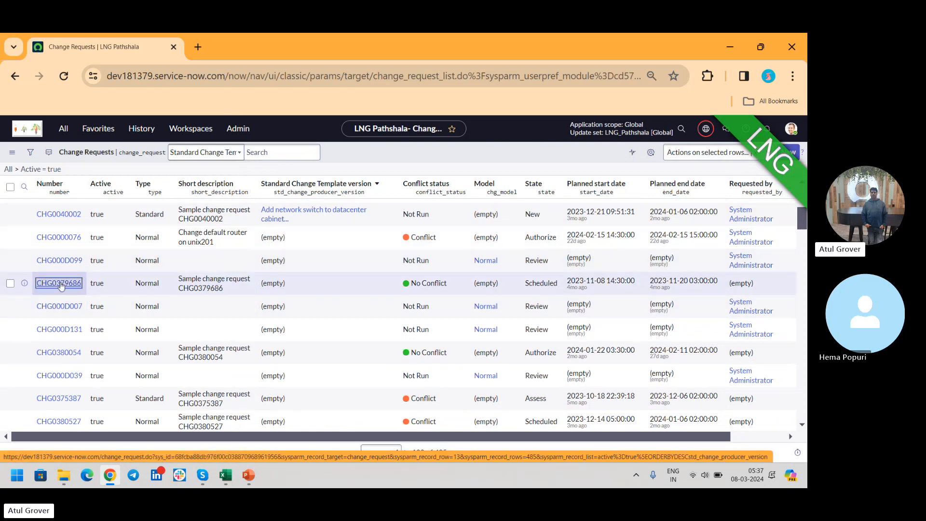
click(60, 283)
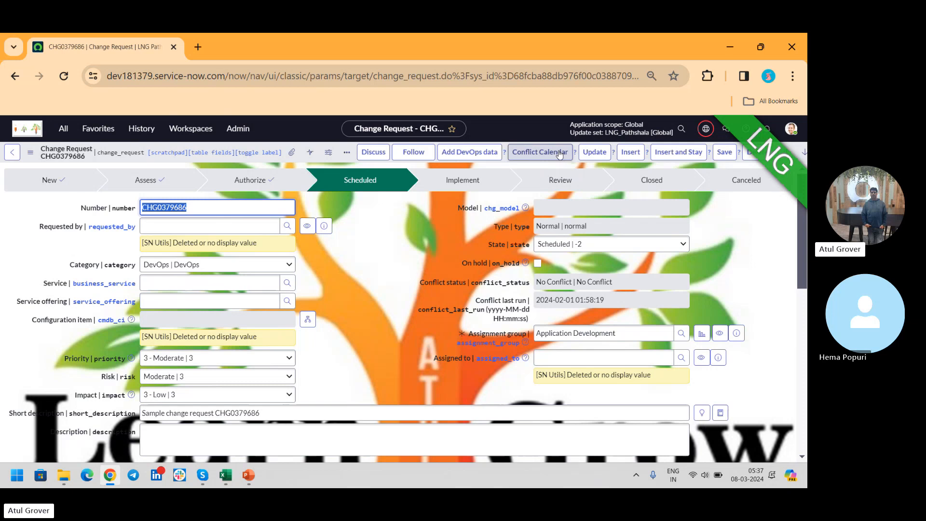
click(548, 153)
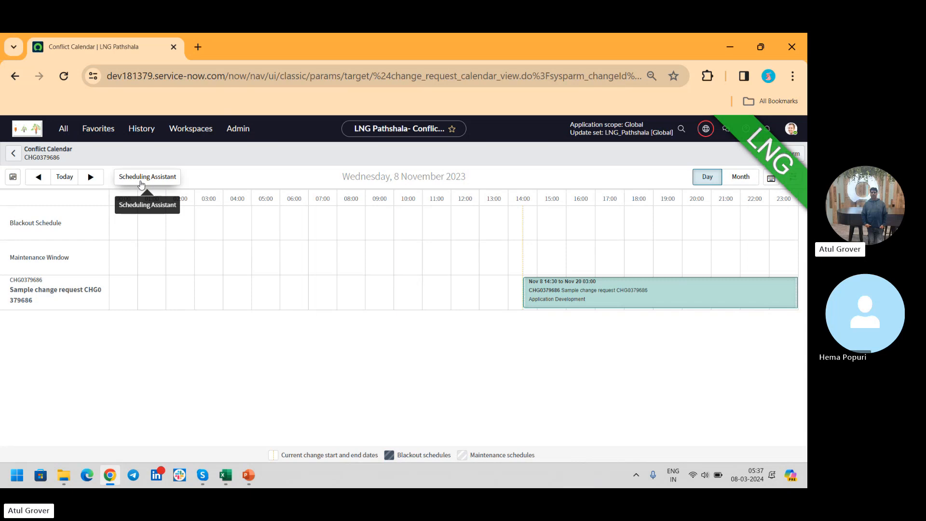
click(141, 185)
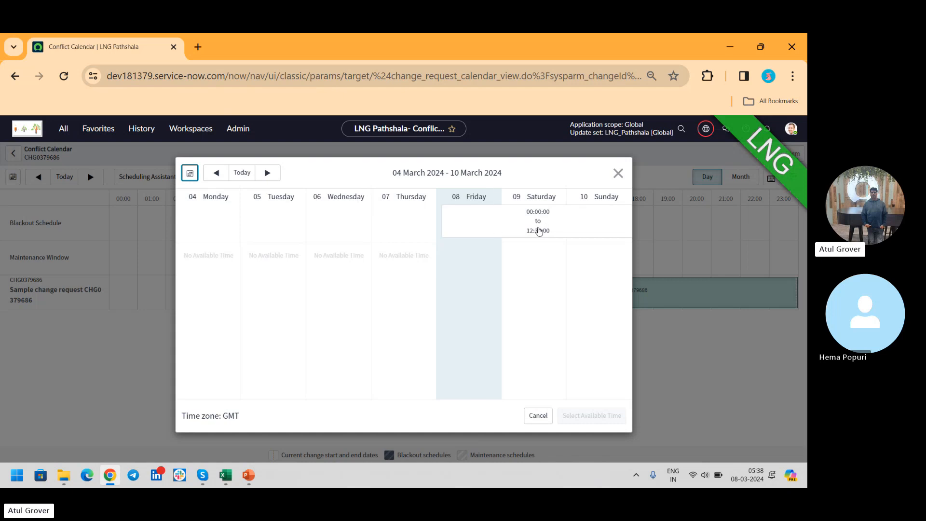
click(612, 179)
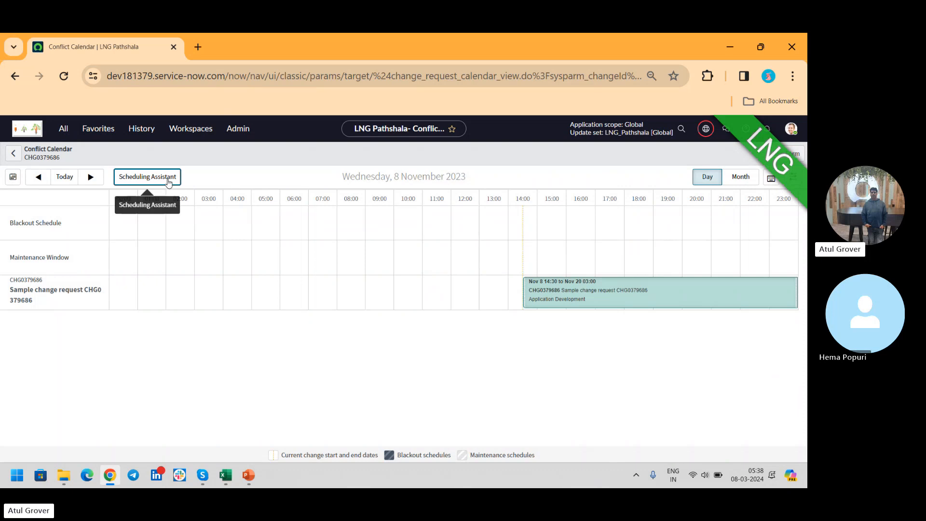
- Show the conflict calendar by month and jump to 8 March 2024 with the date picker
click(734, 182)
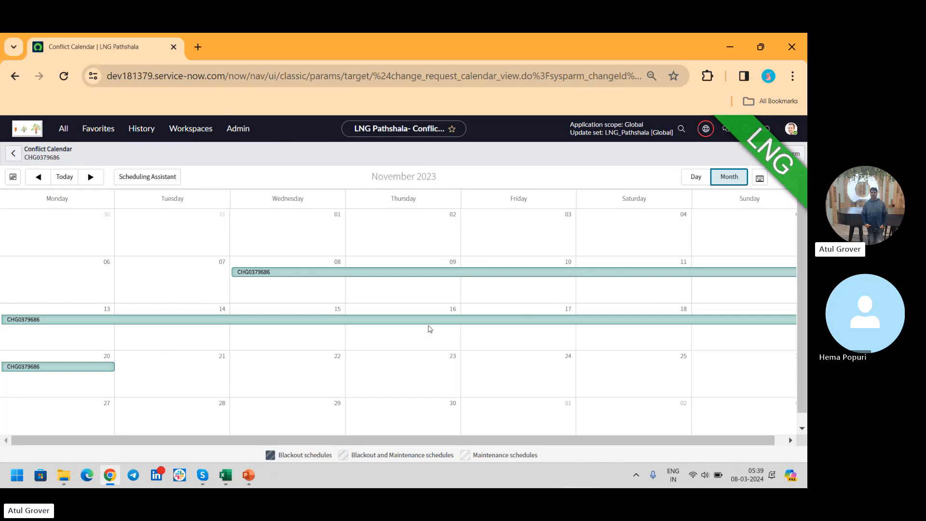
click(761, 179)
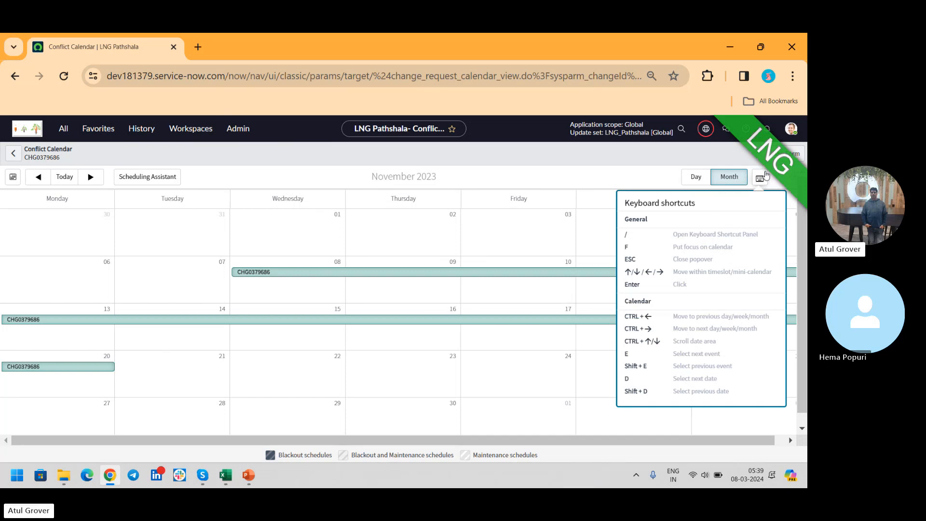
click(13, 177)
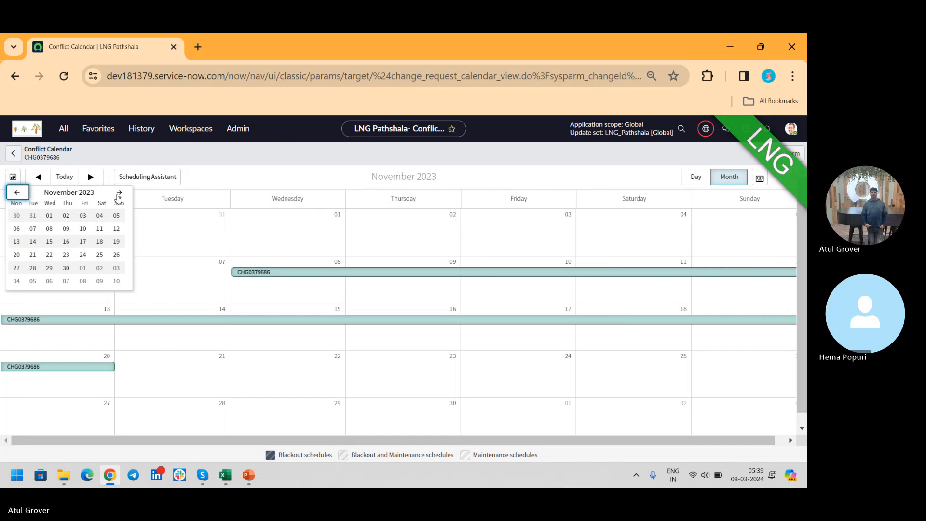
click(119, 193)
click(119, 193)
click(119, 193)
click(119, 193)
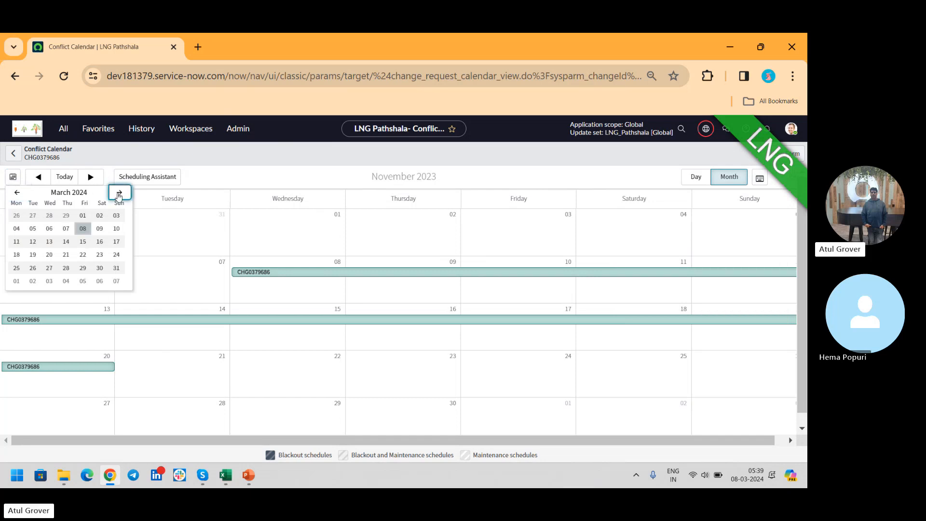
click(83, 229)
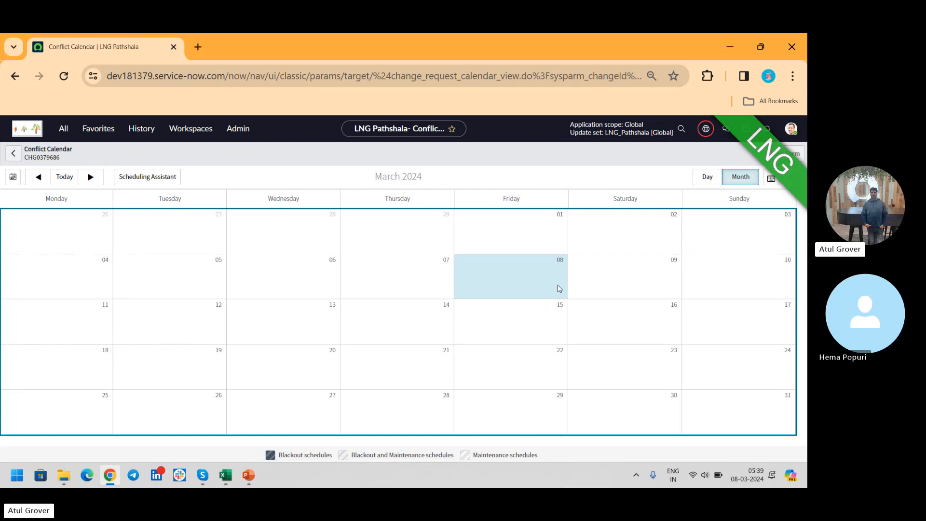
- Reschedule the change to the available window starting Friday 8 March, 00:00:00 to 12:30:00, using the Scheduling Assistant, and return to its form
click(151, 176)
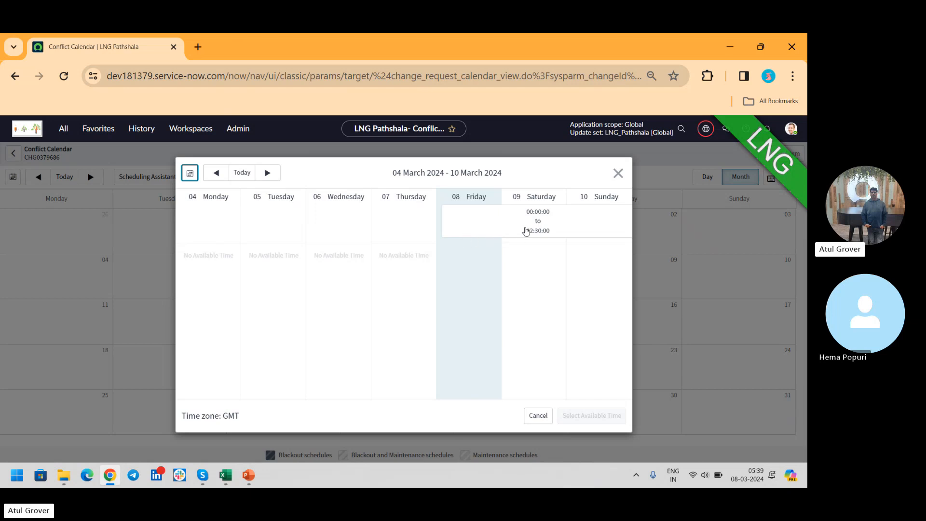
click(548, 228)
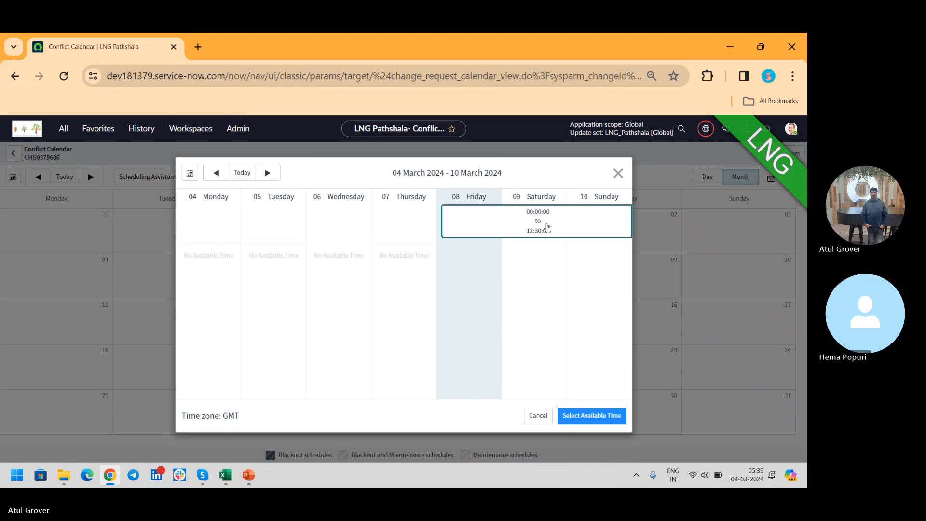
click(594, 417)
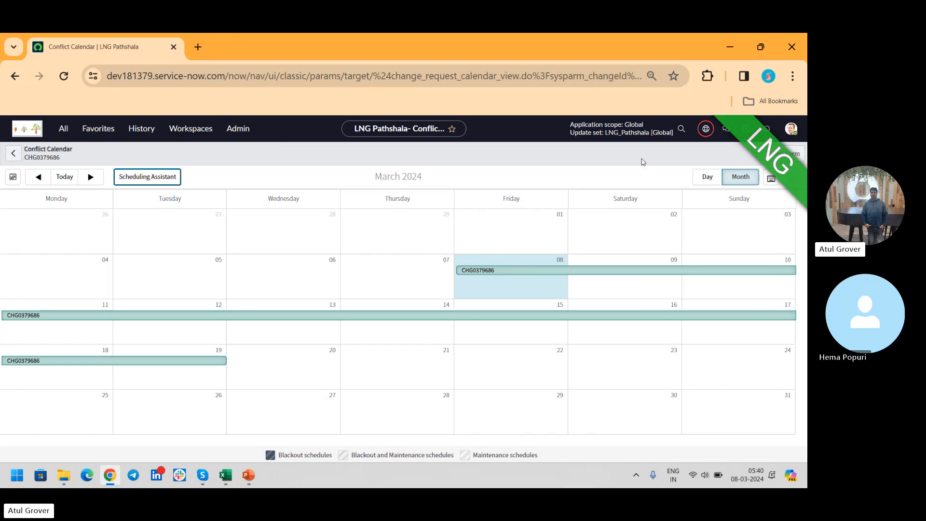
click(796, 153)
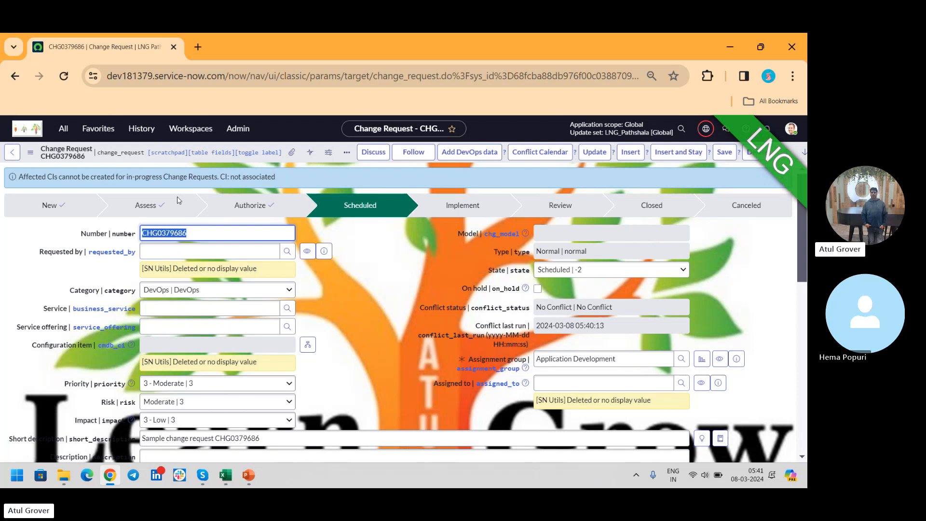
- Create a new standard change from the Network Standard Changes template "Change VLAN on a Cisco switchport"
click(56, 131)
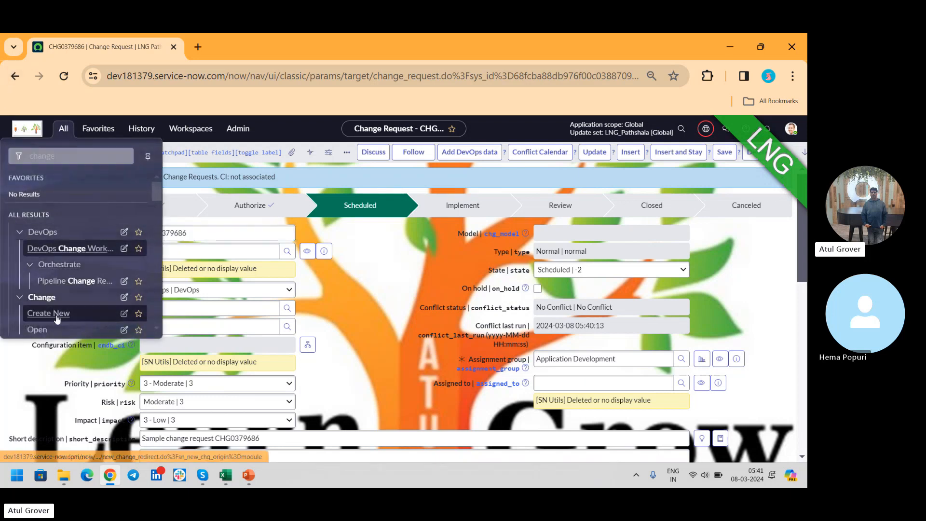
click(56, 312)
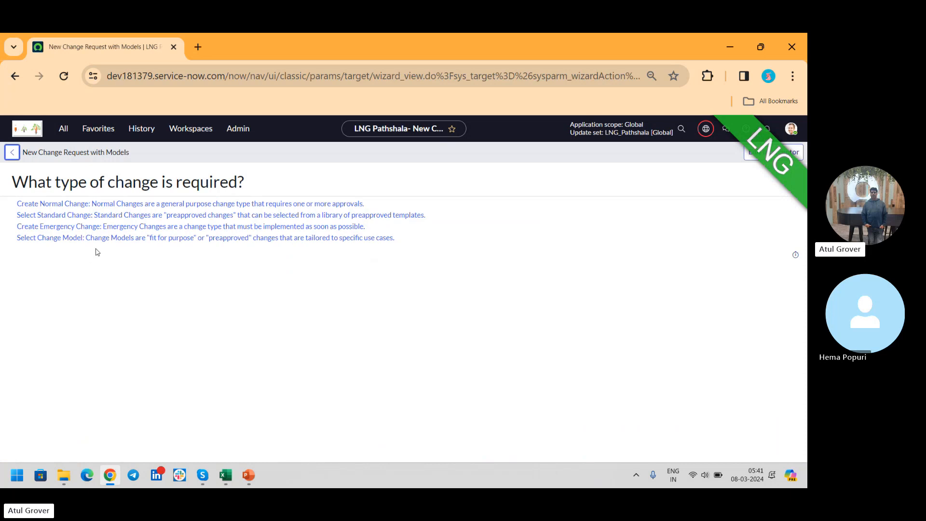
click(133, 220)
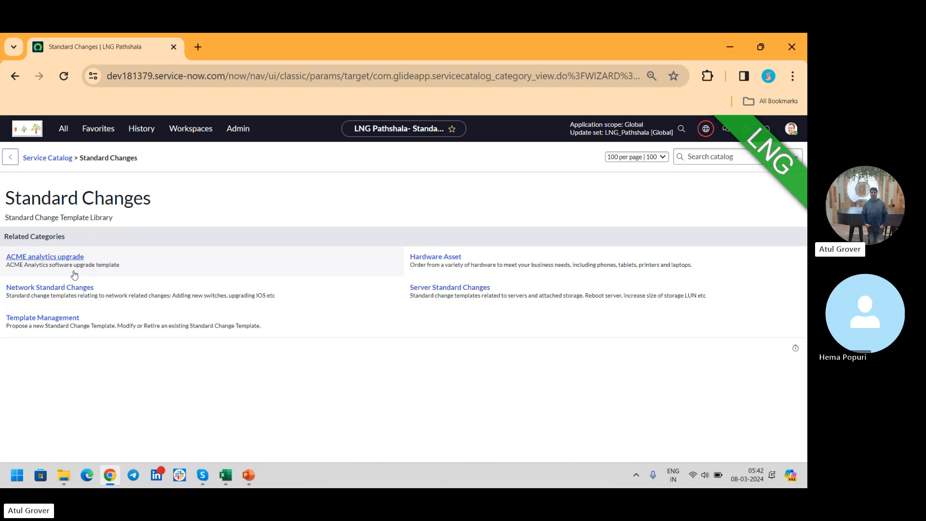
click(56, 288)
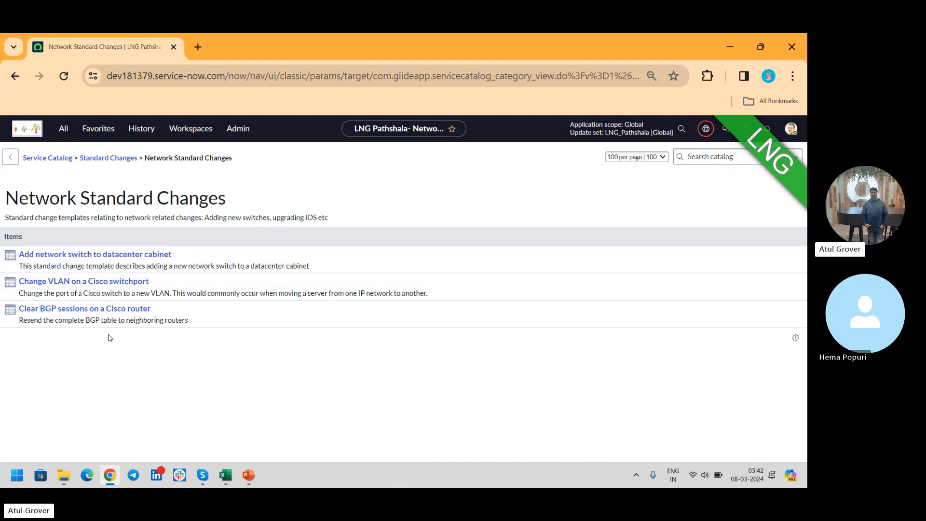
click(102, 284)
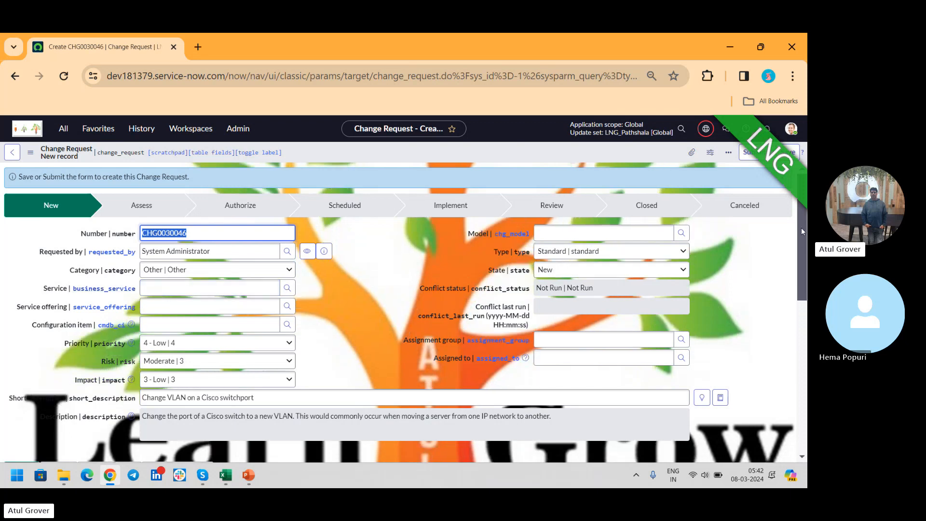
- Review the template's planning details and enter "sadfasfdasdfasfasdf" as justification and "adfasdfasdf" as risk and impact analysis
scroll(806, 263, down, 1)
scroll(806, 263, down, 1)
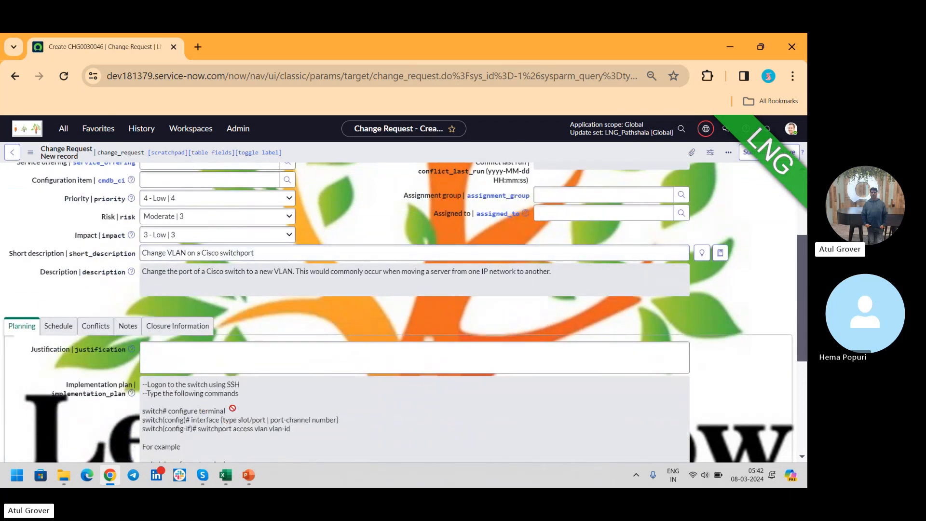
drag(802, 254, 729, 333)
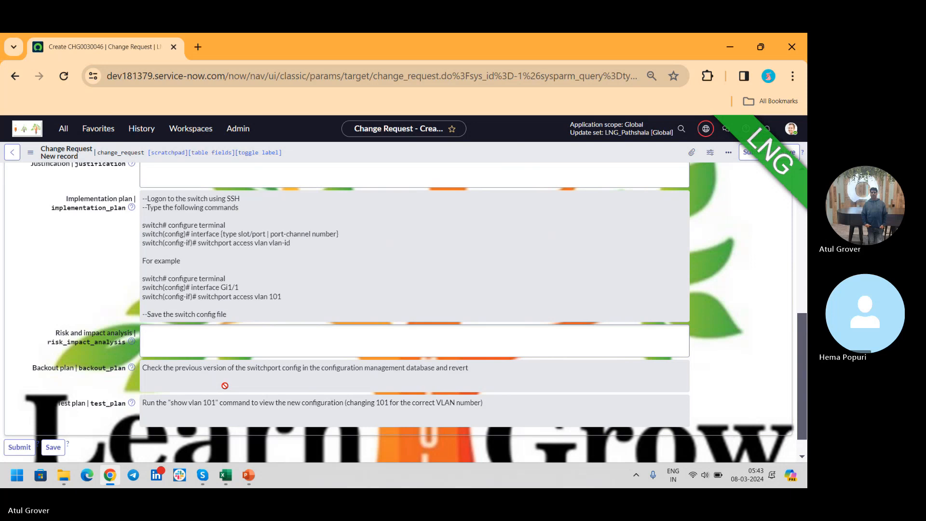
drag(805, 344, 806, 240)
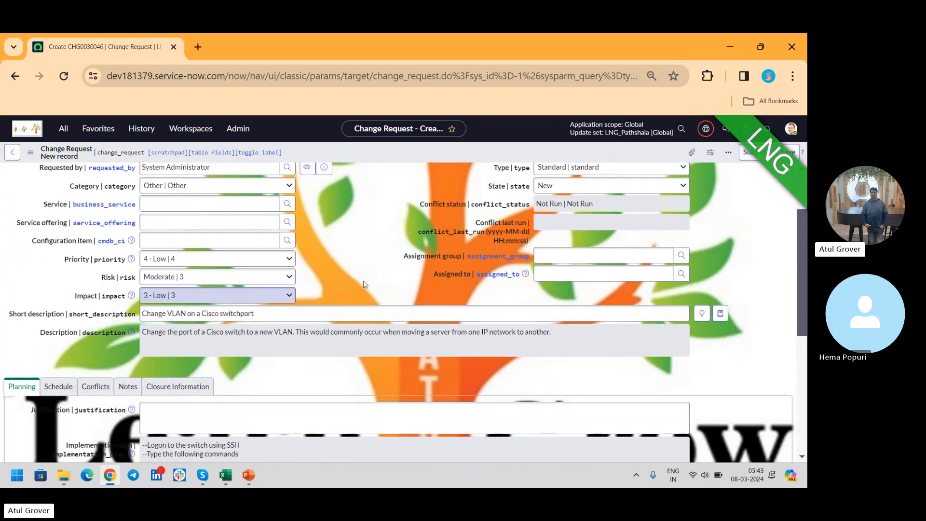
drag(804, 223, 807, 353)
scroll(803, 334, up, 1)
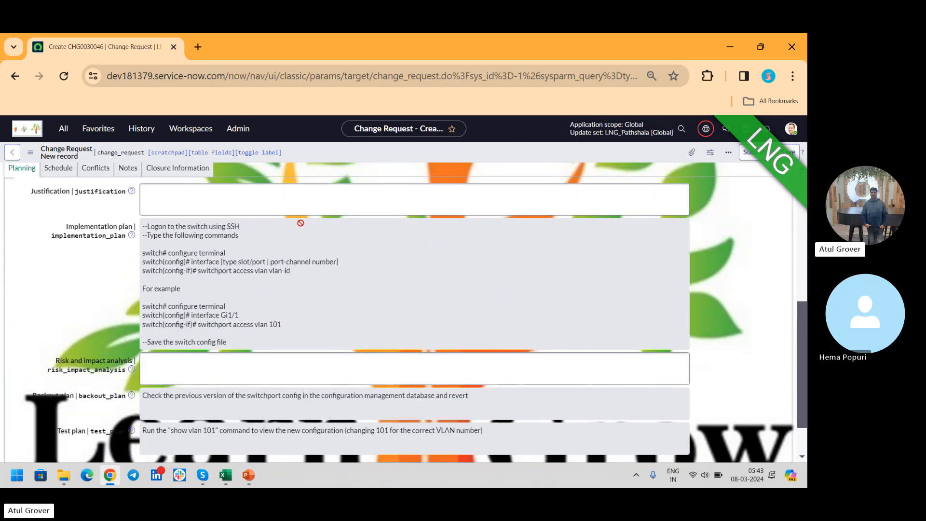
click(247, 203)
text(sadfasfd)
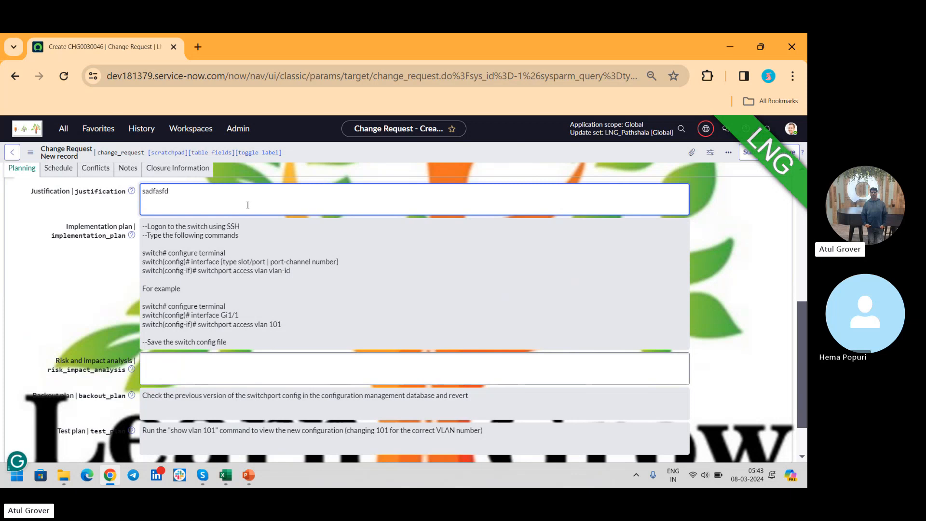
text(asdfasfasdf)
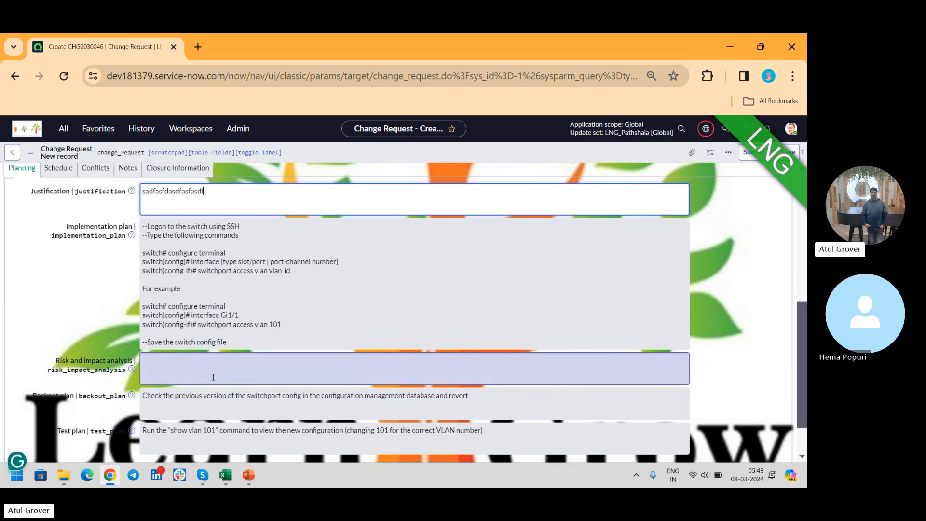
click(213, 377)
text(adfasdfasdf)
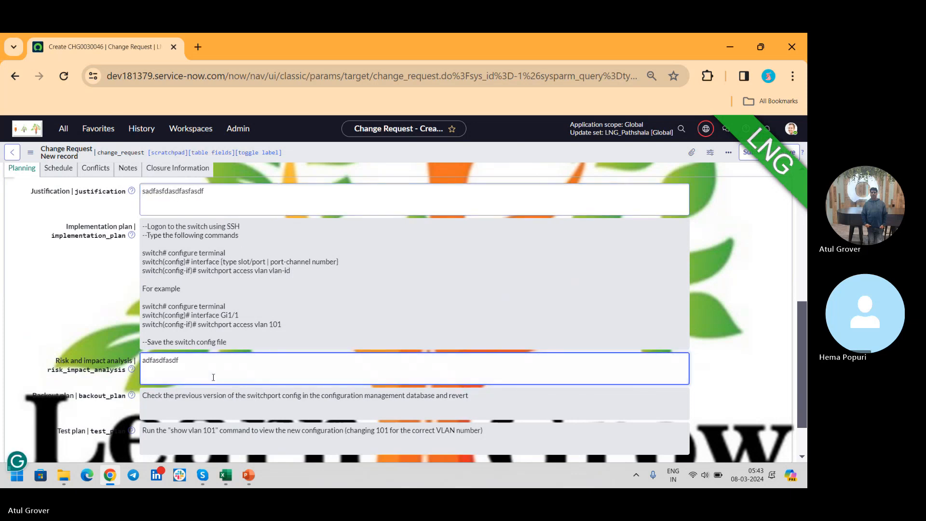
click(58, 168)
click(287, 362)
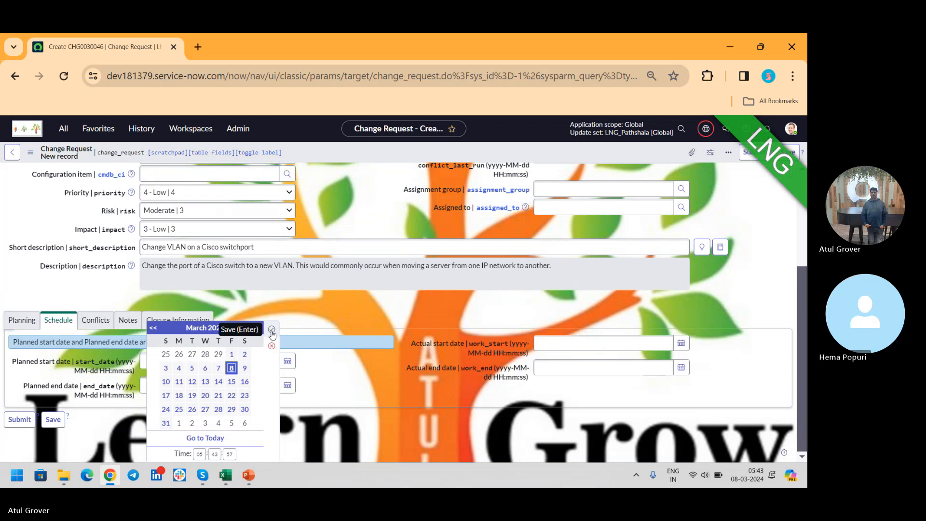
click(275, 330)
click(287, 387)
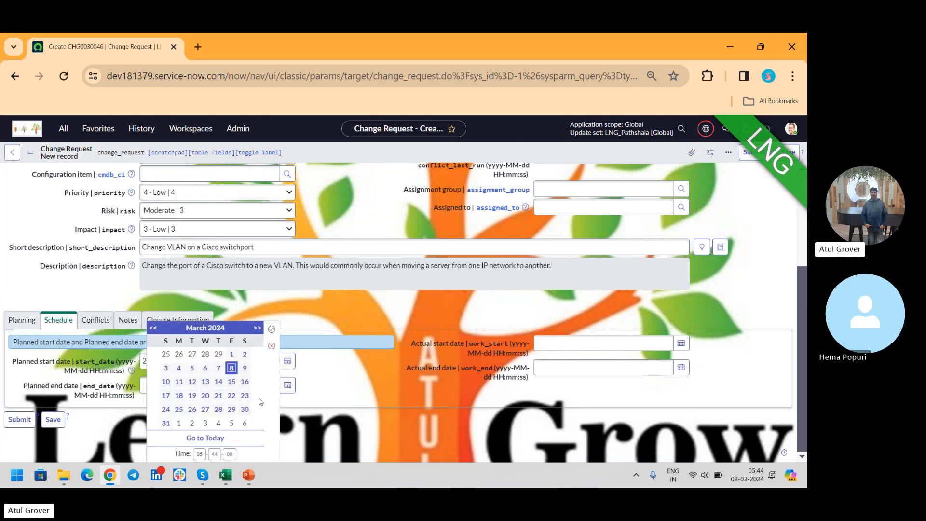
click(232, 381)
click(272, 328)
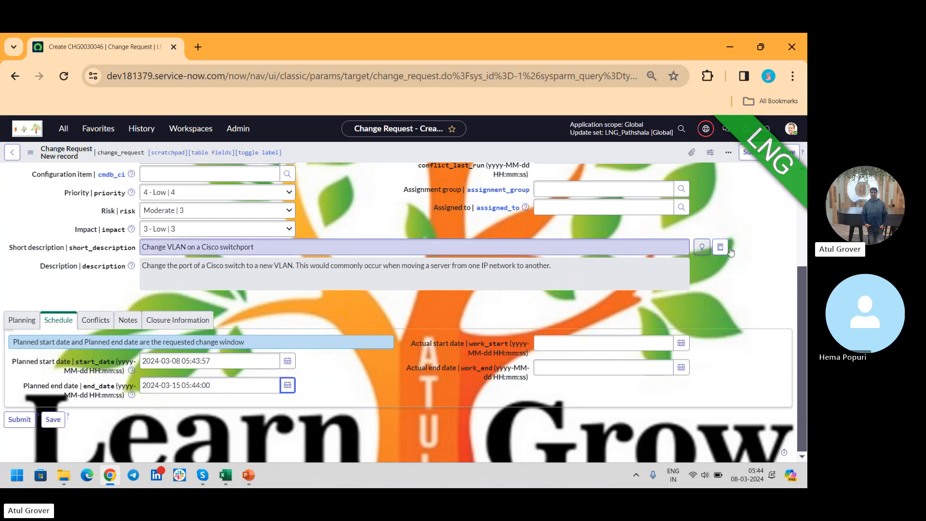
scroll(800, 247, up, 3)
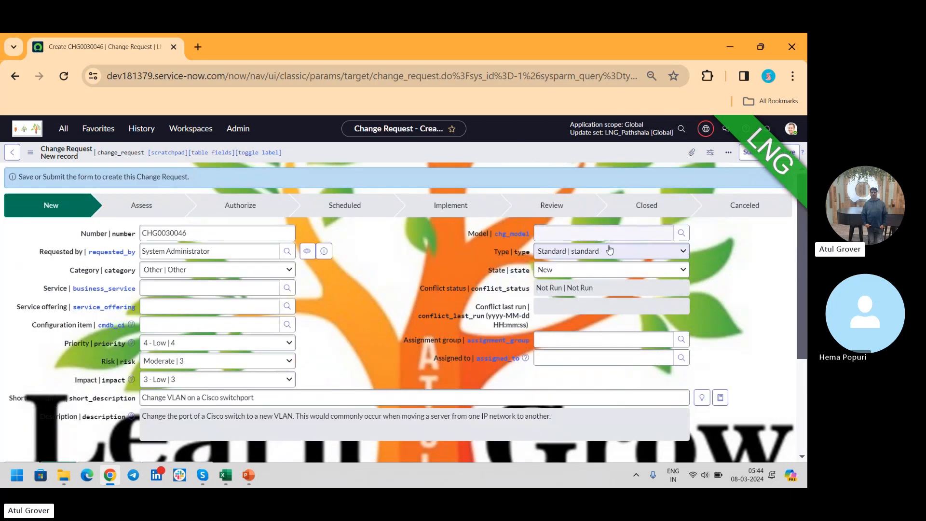
click(786, 153)
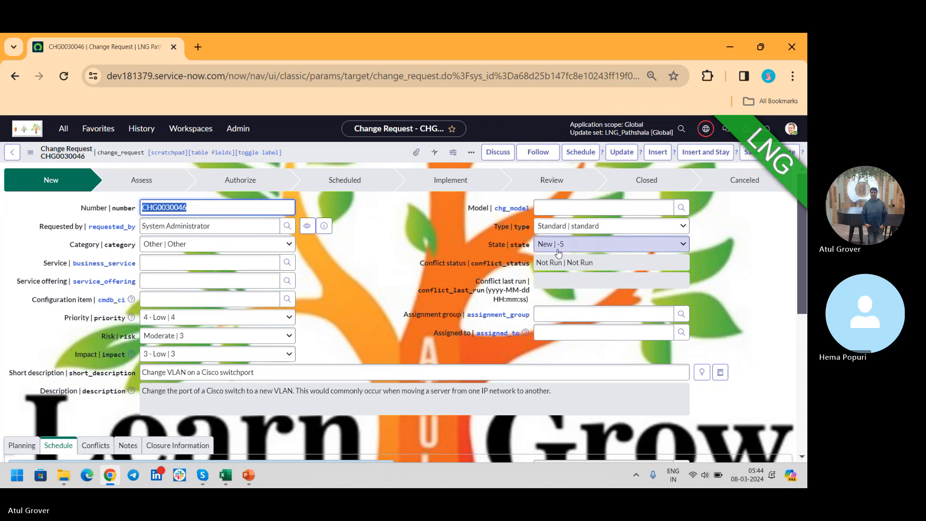
- Assign the change request to the Change Management group and progress it to the Scheduled state
drag(799, 216, 801, 331)
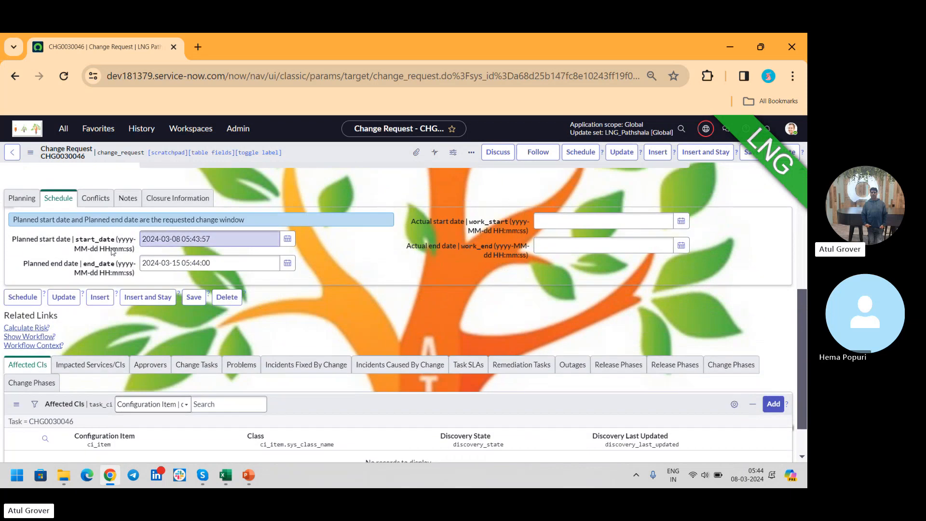
click(99, 200)
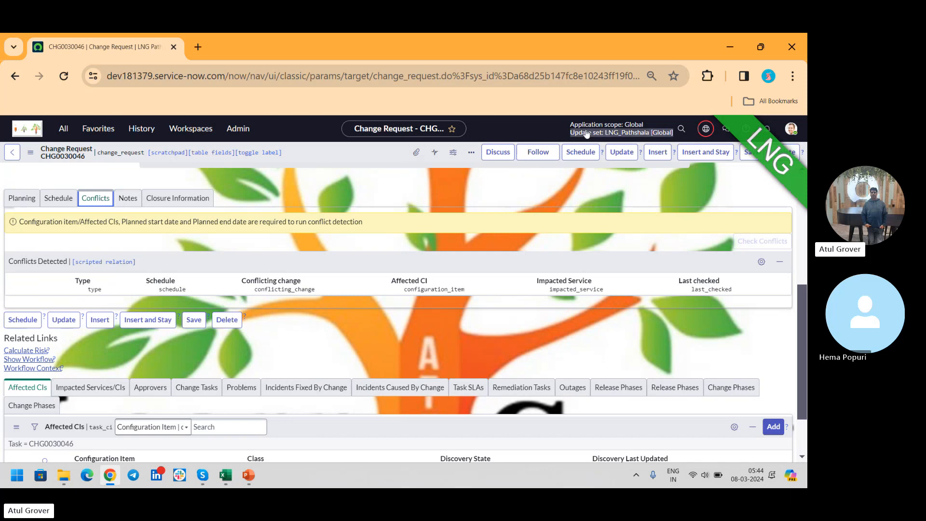
click(576, 154)
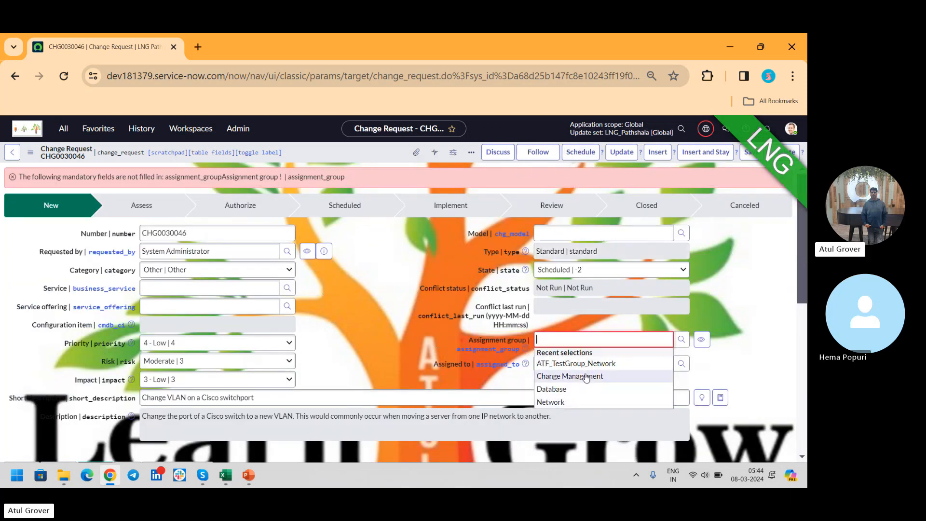
click(588, 378)
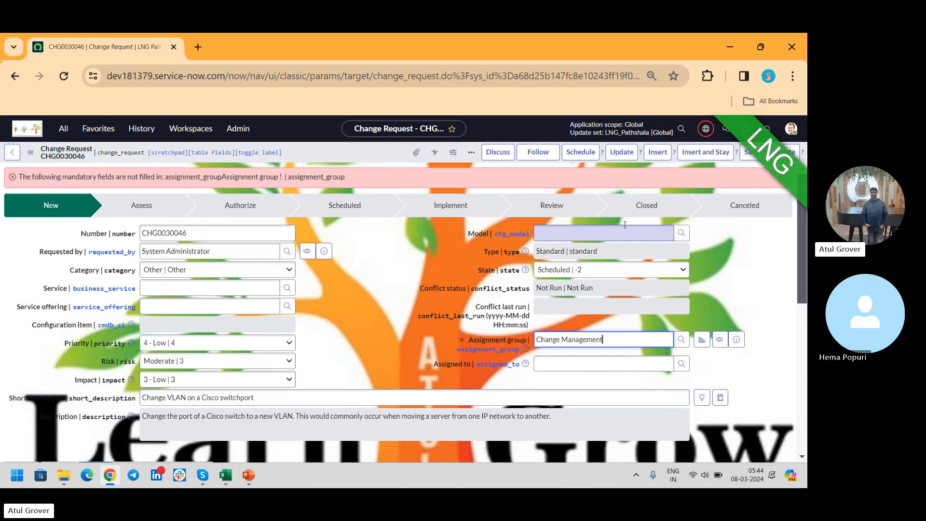
click(582, 153)
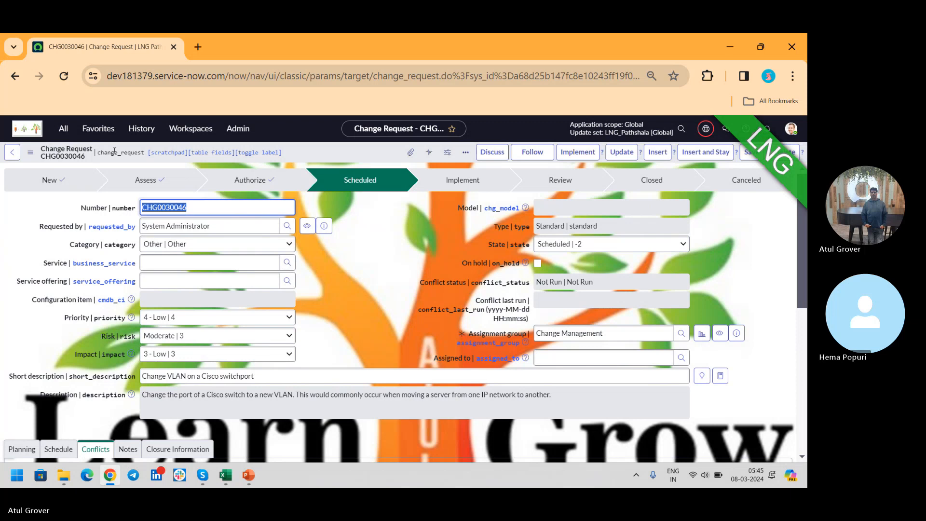
- Find the Standard Change Catalog and open the Propose a new Standard Change Template form in its Template Management category
click(61, 128)
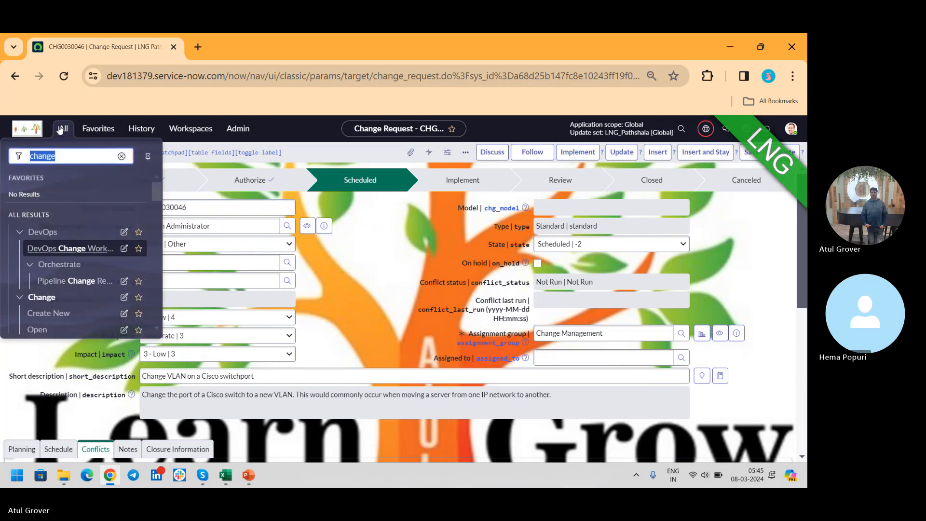
text(ta)
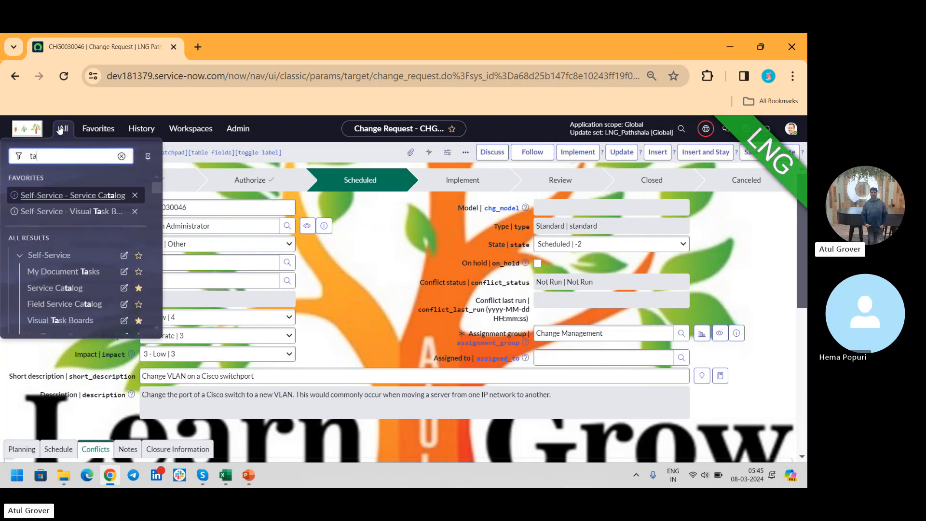
key(BackSpace)
key(BackSpace)
text(sta)
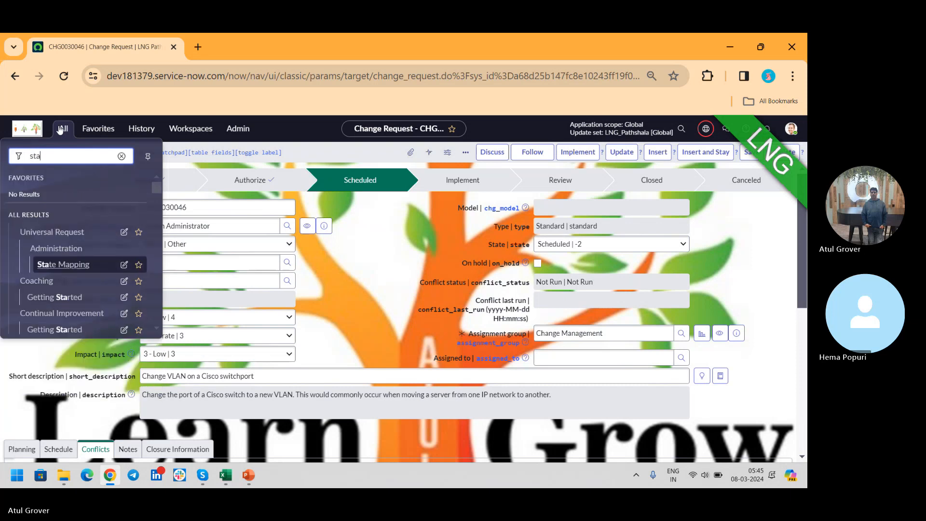
text(ndard change)
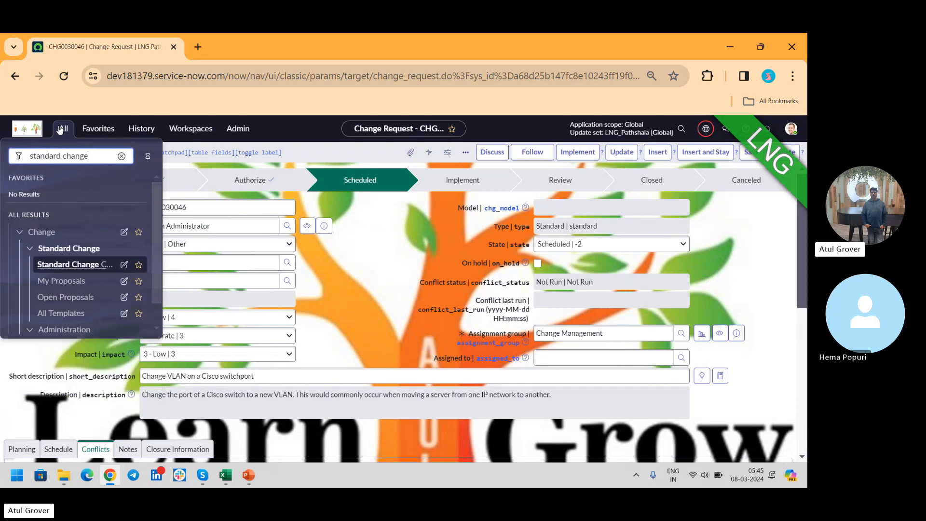
click(77, 266)
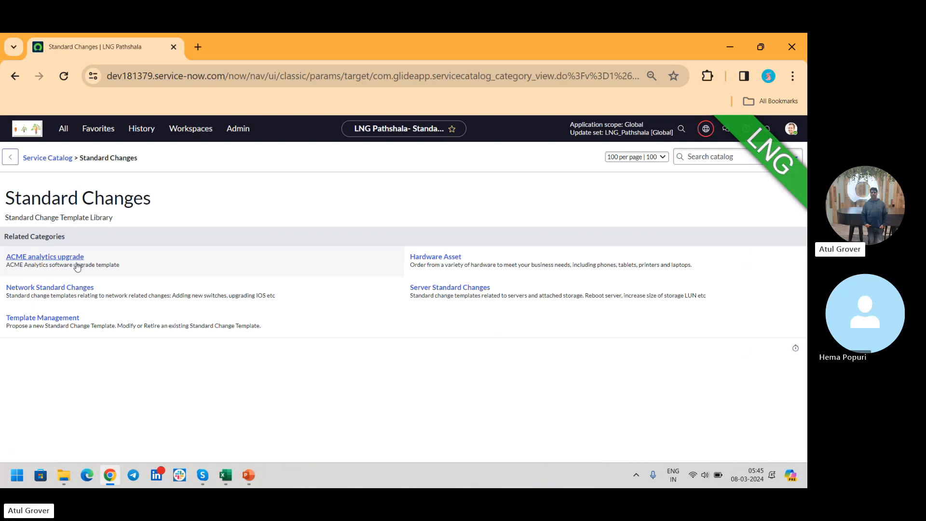
click(64, 318)
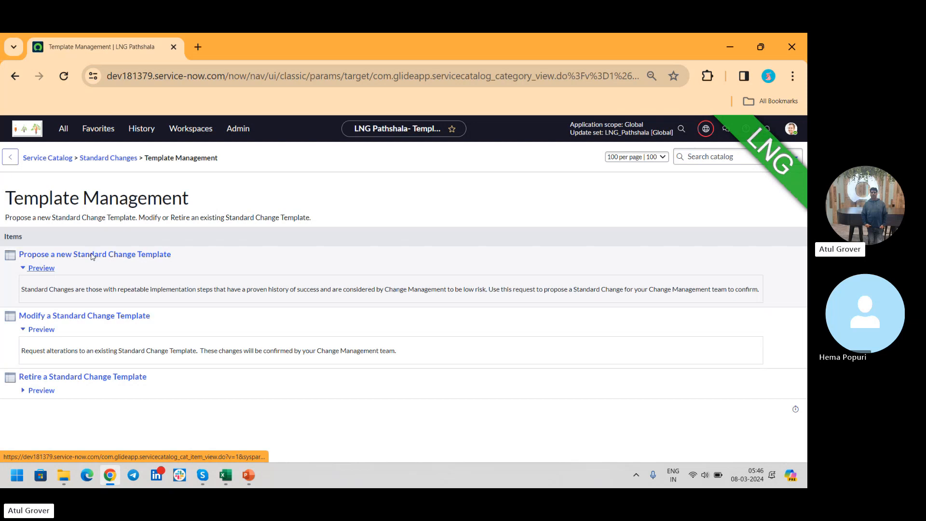
click(92, 255)
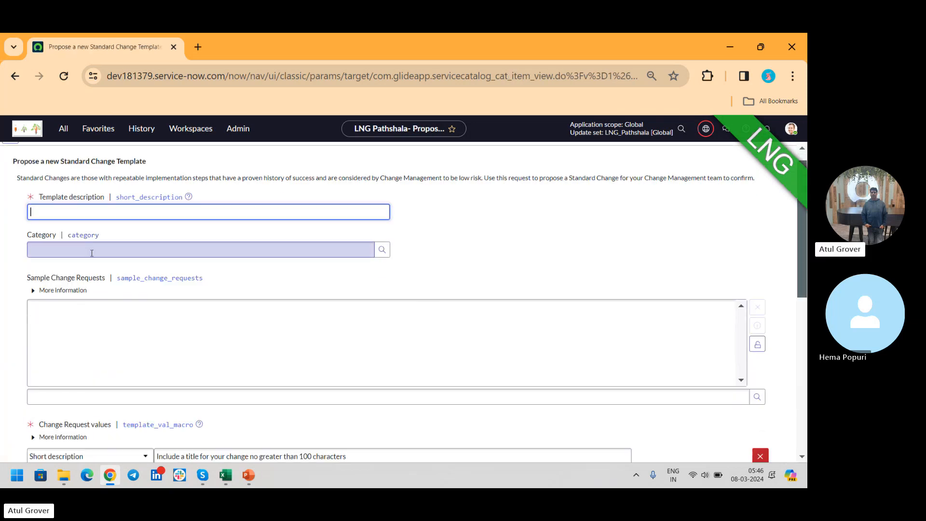
- Enter "LNG Pathshala" as the template description and choose Standard Changes as the category
text(LNG)
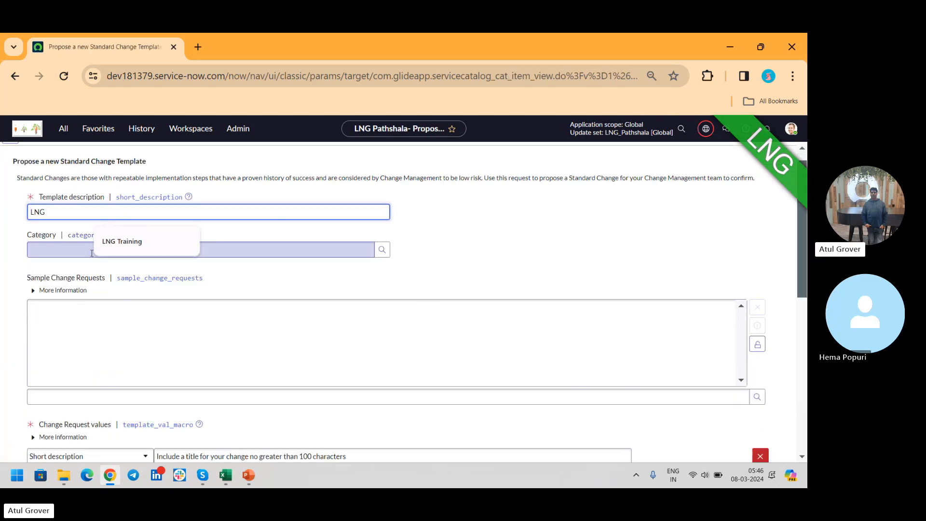
text( Pathsha)
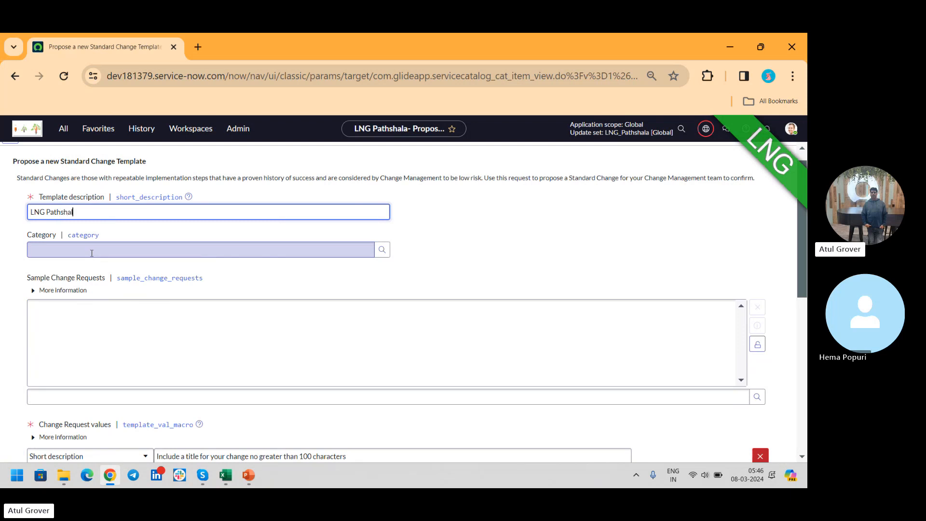
text(la)
key(Tab)
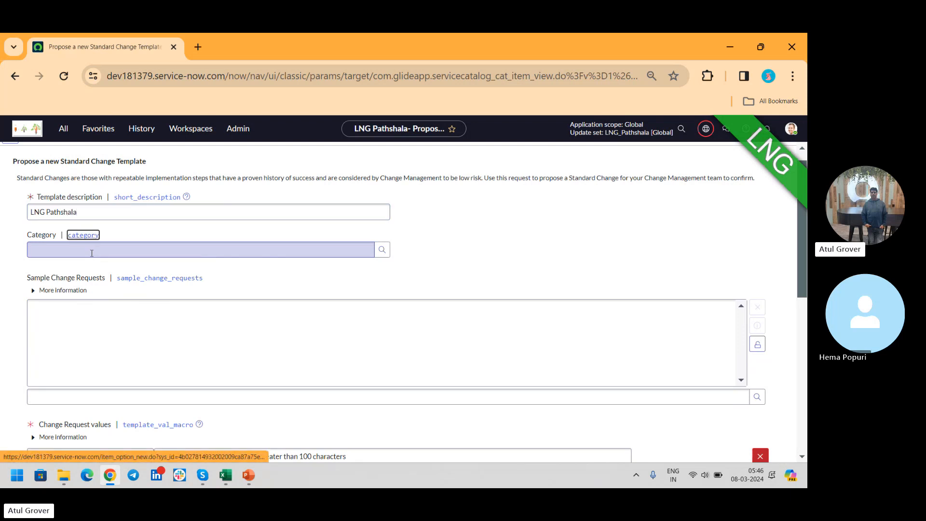
click(92, 253)
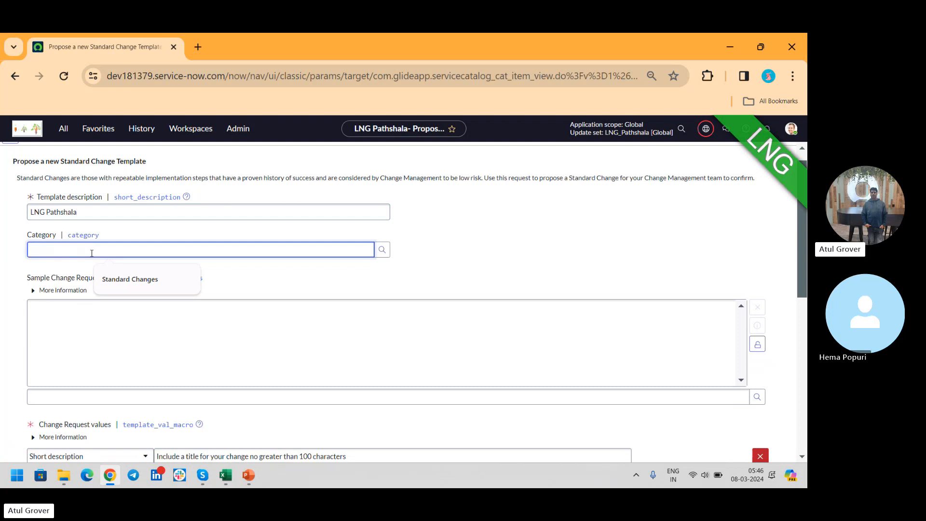
text(**)
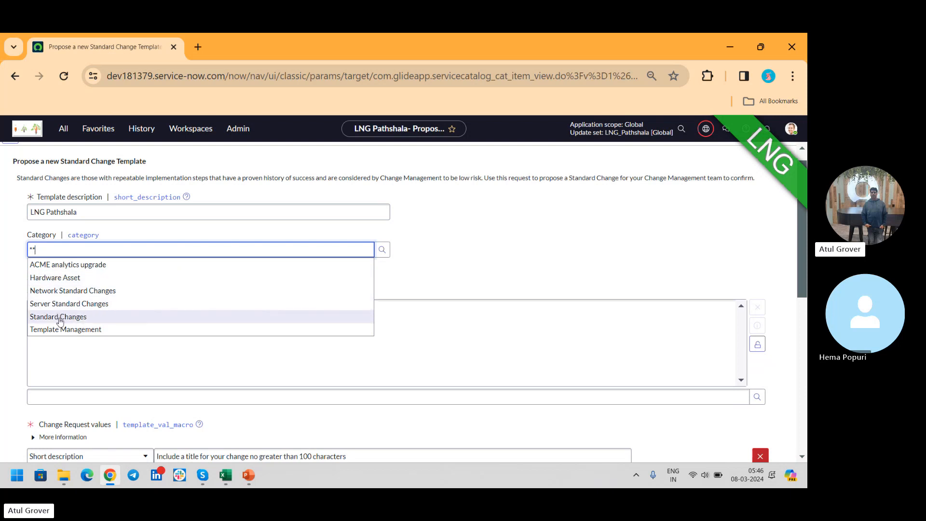
click(55, 317)
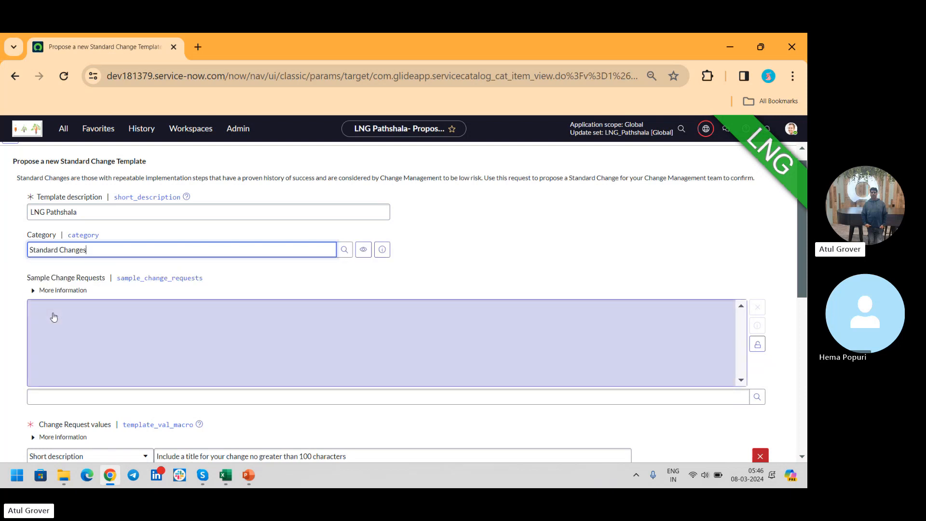
- Add CHG0000002 to the template's sample change requests and lock the list
click(54, 317)
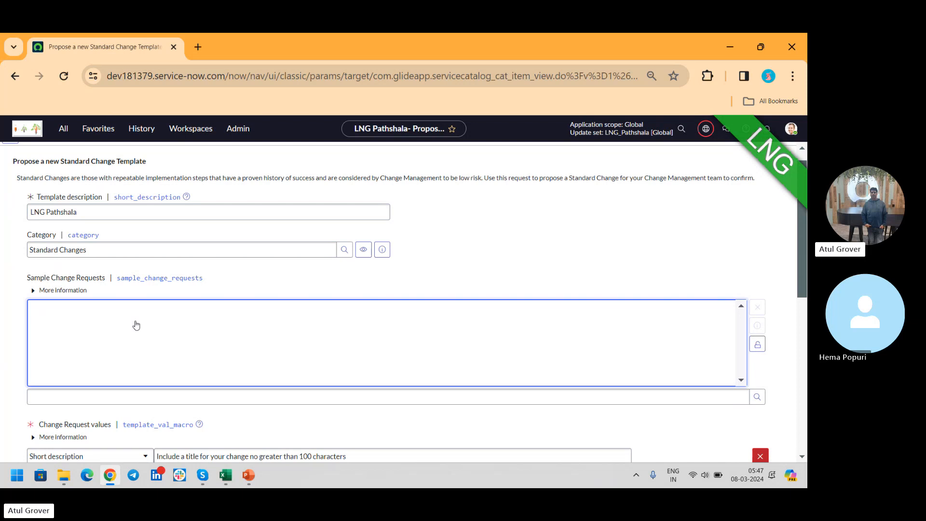
click(146, 403)
text(*)
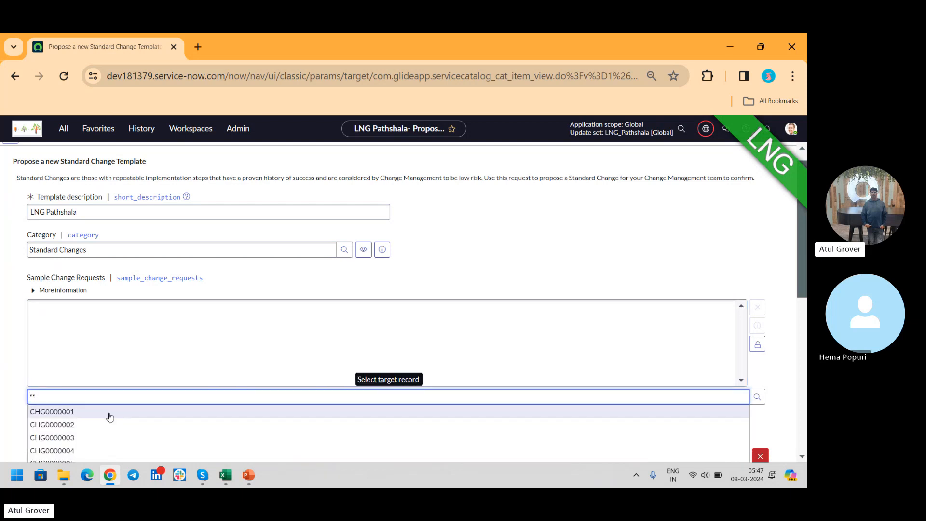
click(68, 424)
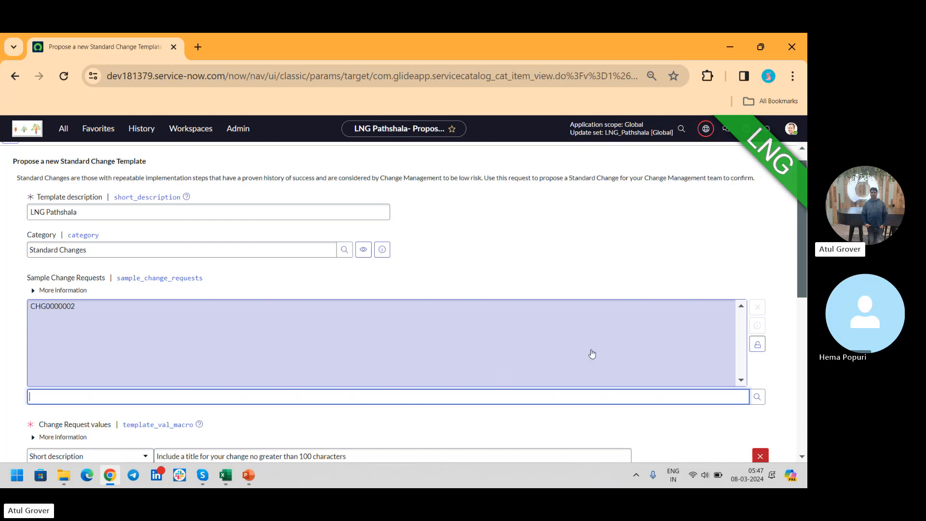
click(757, 345)
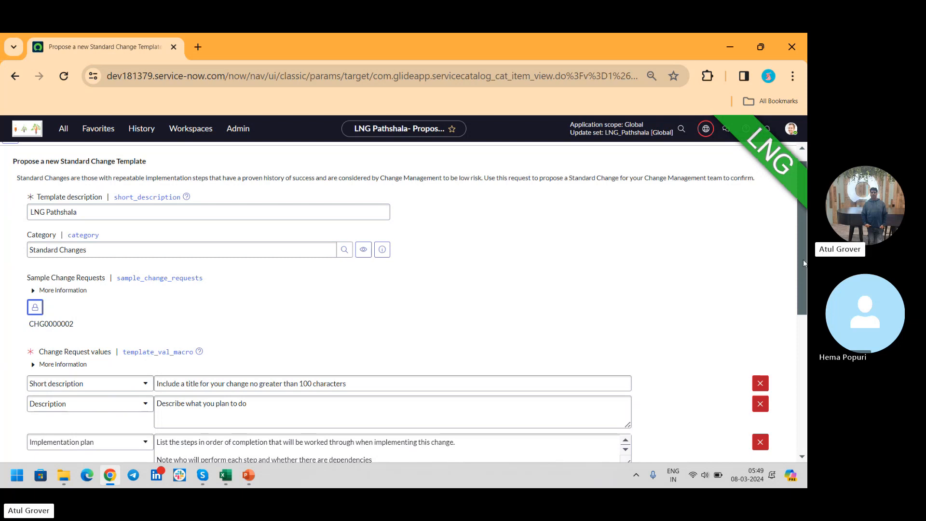
- Replace the placeholder short description in the change request values with "LNG"
drag(803, 259, 805, 328)
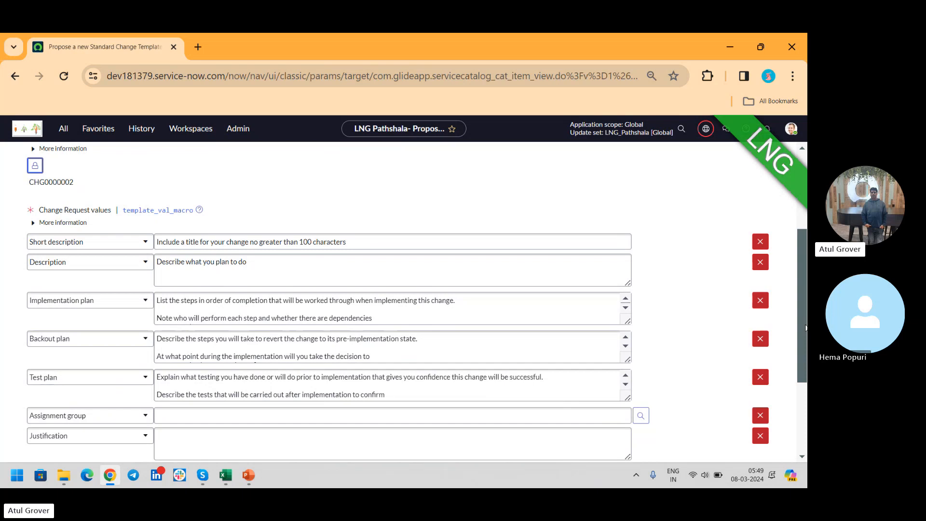
click(512, 236)
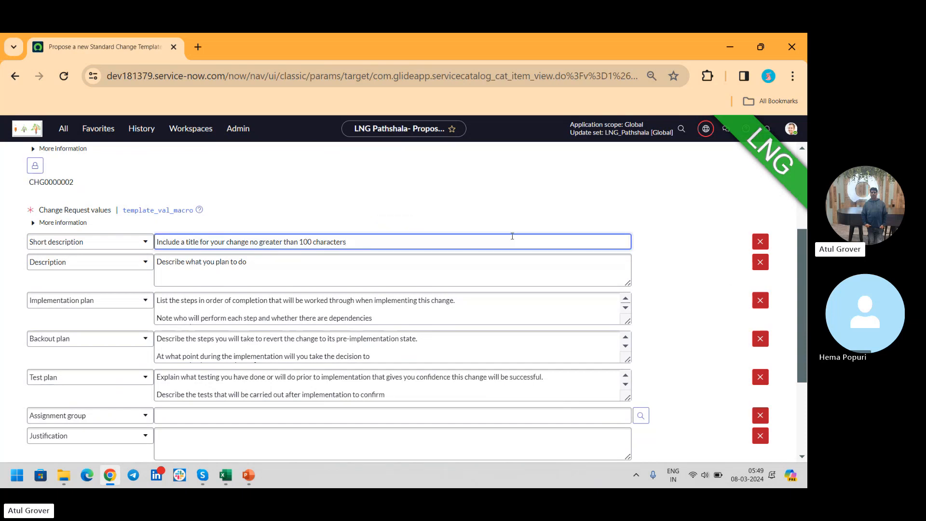
text(LN=)
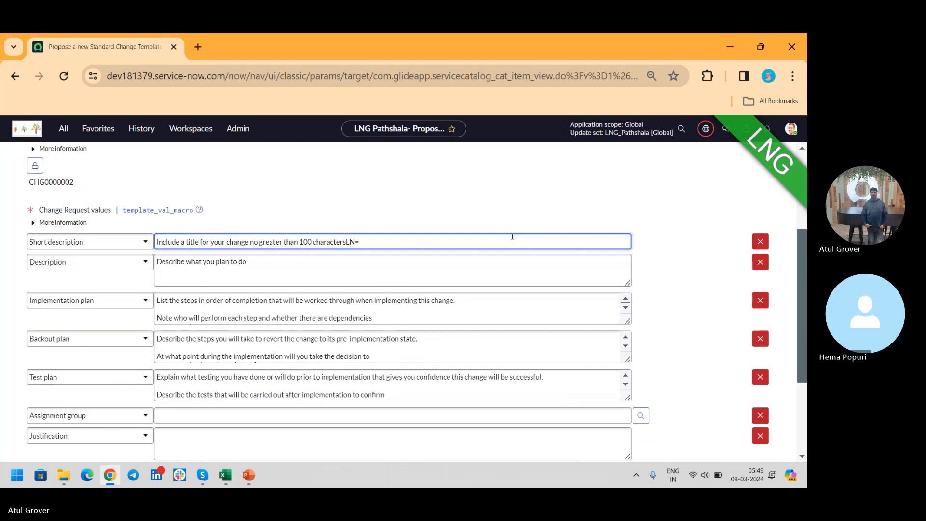
key(BackSpace)
key(BackSpace)
key(BackSpace)
key(BackSpace)
key(BackSpace)
key(BackSpace)
key(BackSpace)
key(BackSpace)
key(BackSpace)
key(BackSpace)
key(BackSpace)
key(BackSpace)
key(BackSpace)
key(BackSpace)
key(BackSpace)
key(BackSpace)
key(BackSpace)
key(BackSpace)
key(BackSpace)
key(BackSpace)
key(BackSpace)
key(BackSpace)
key(BackSpace)
key(BackSpace)
key(BackSpace)
key(BackSpace)
key(BackSpace)
key(BackSpace)
key(BackSpace)
key(BackSpace)
key(BackSpace)
key(BackSpace)
key(BackSpace)
key(BackSpace)
key(BackSpace)
key(BackSpace)
key(BackSpace)
key(BackSpace)
key(BackSpace)
key(BackSpace)
text(LNG)
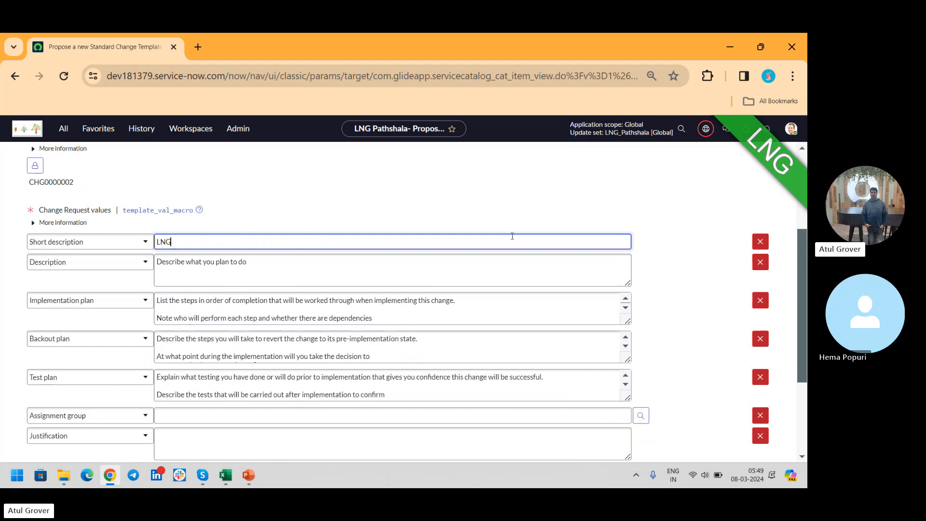
key(Tab)
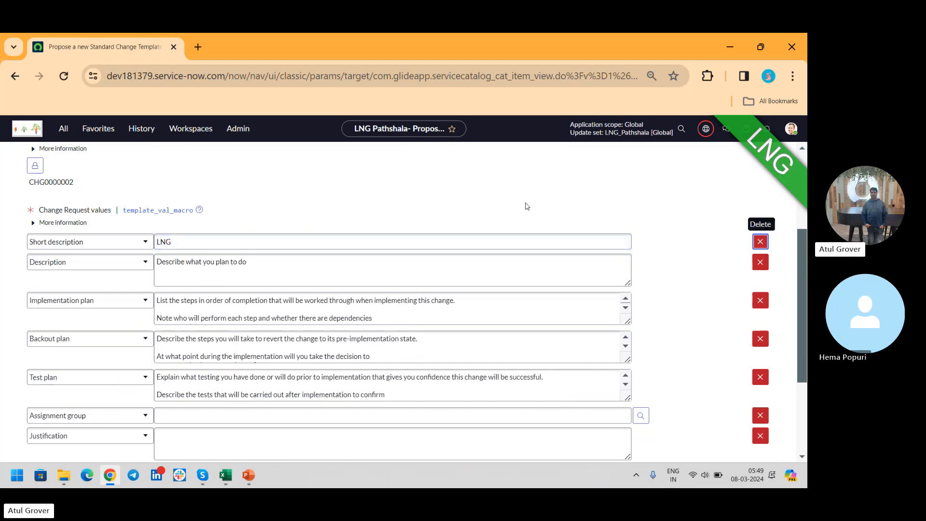
- Copy the short description "LNG" over the placeholder text of the description and the implementation plan
click(400, 242)
key(ctrl+a)
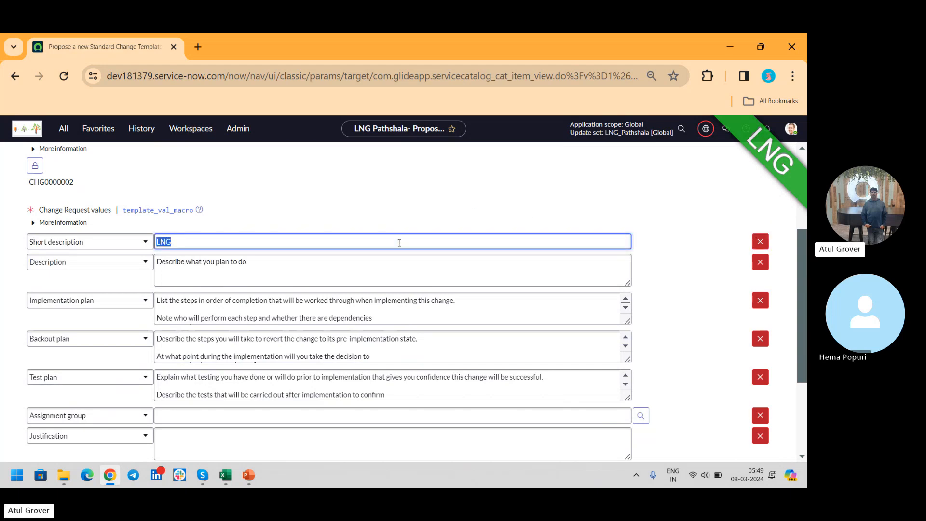
key(ctrl+c)
click(356, 273)
key(ctrl+a)
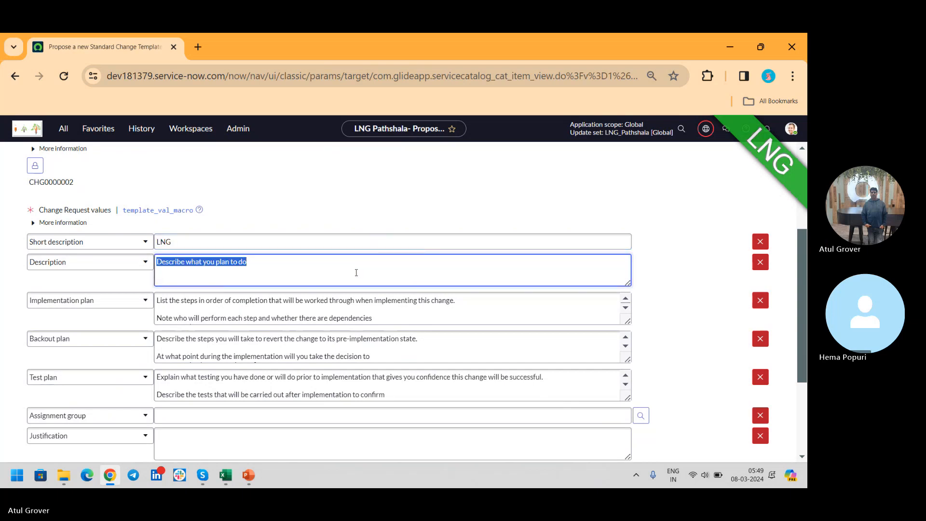
key(ctrl+v)
click(352, 320)
key(ctrl+a)
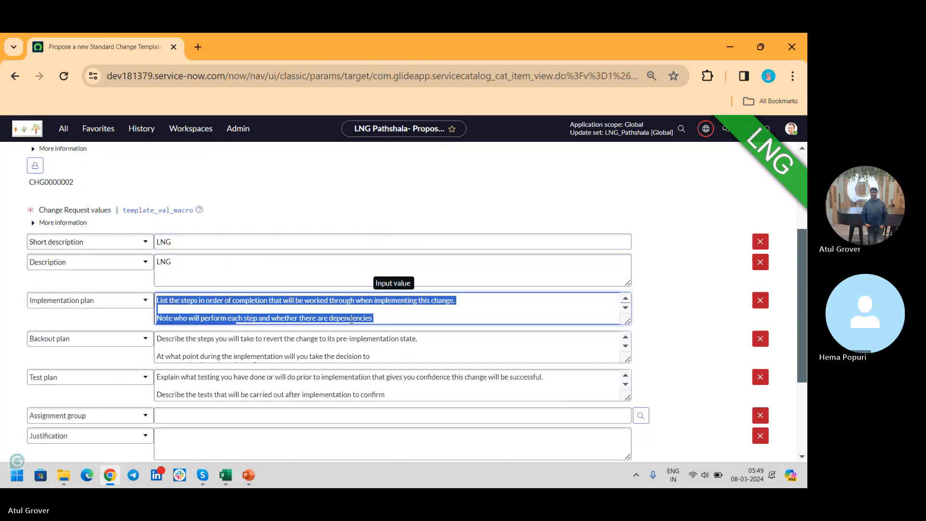
key(ctrl+v)
- Replace the placeholder text of the backout plan and the test plan with "LNG"
click(348, 351)
key(ctrl+a)
key(ctrl+v)
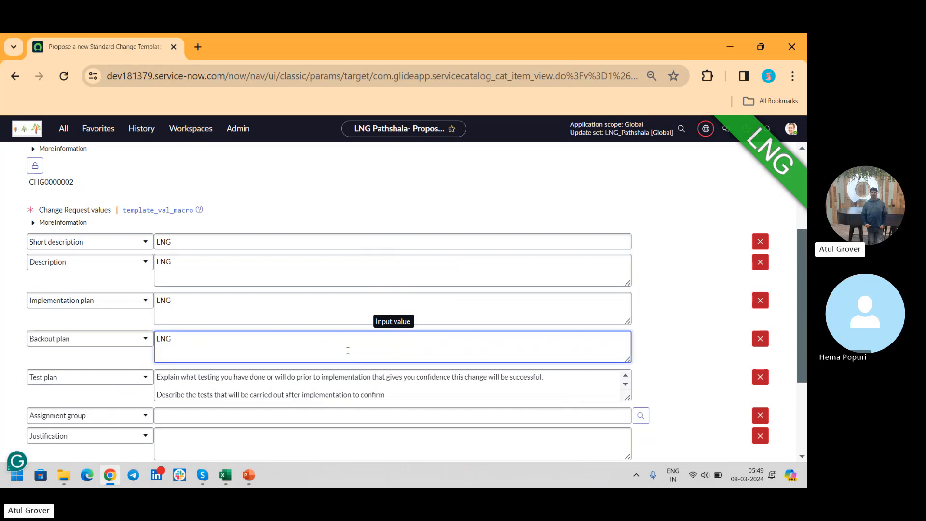
click(363, 381)
key(ctrl+a)
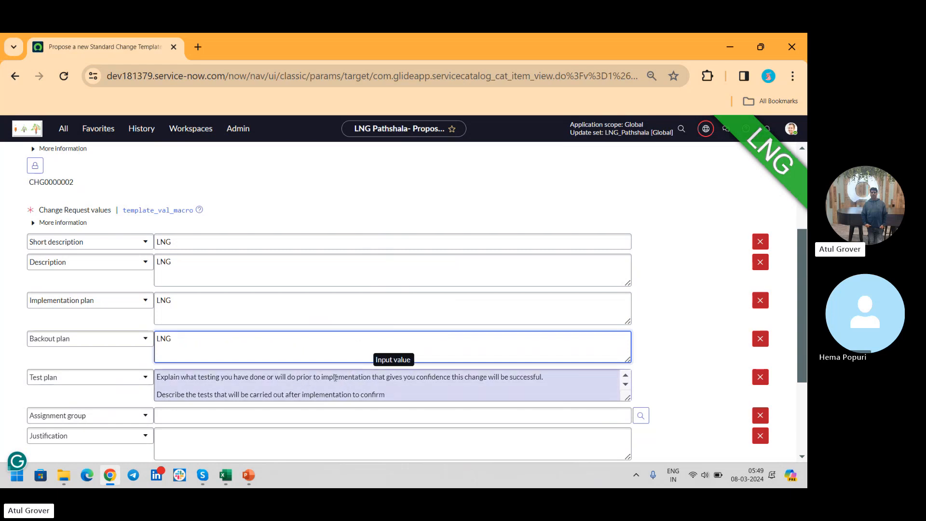
click(362, 377)
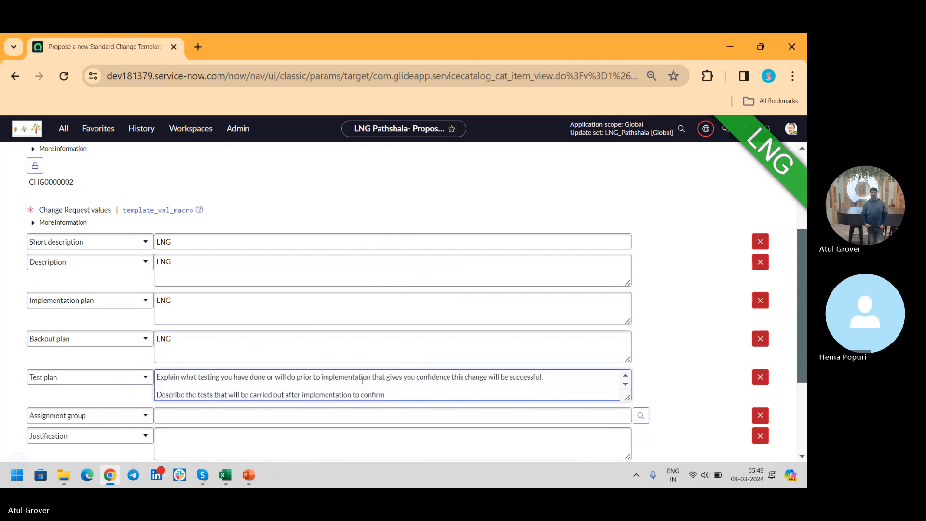
key(ctrl+a)
text(LNG)
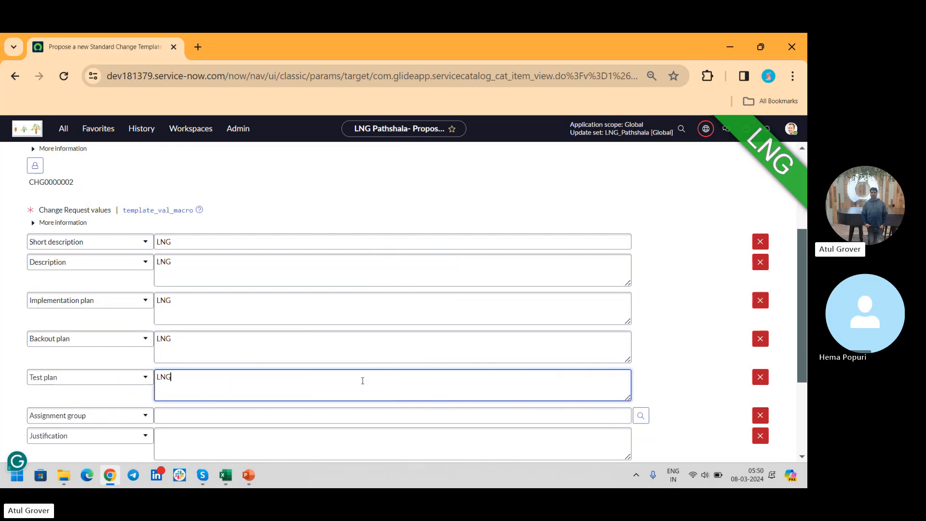
- Set the assignment group in the template's change request values to Change Management
click(353, 415)
text(**)
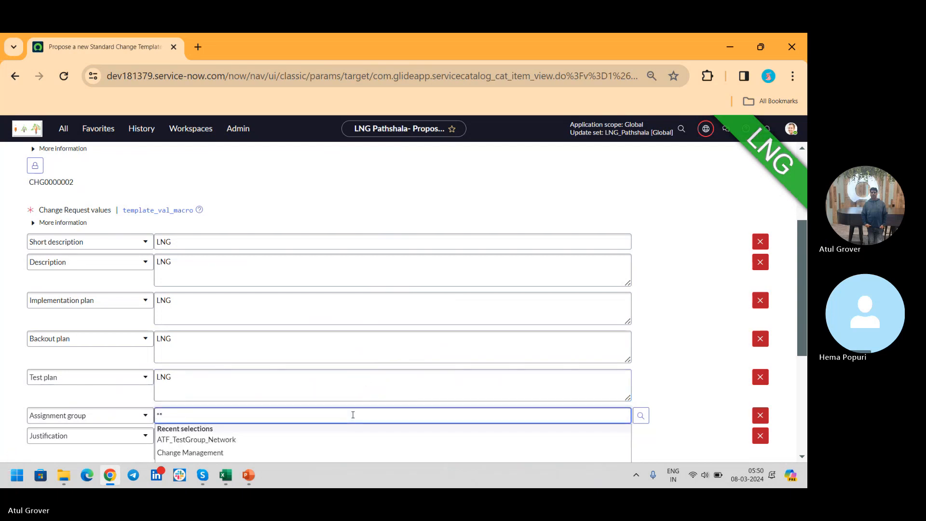
click(236, 452)
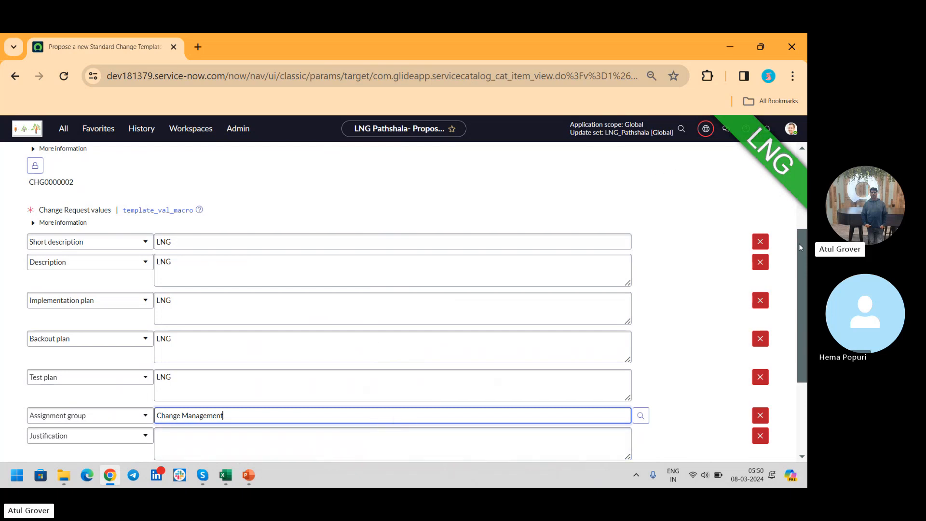
scroll(677, 165, up, 2)
scroll(403, 301, up, 2)
scroll(404, 301, down, 6)
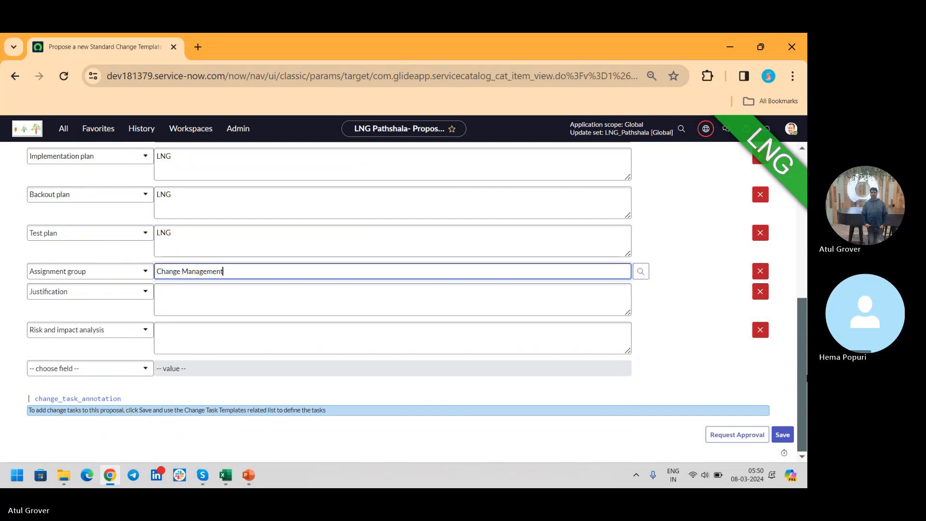
- Save the standard change proposal and request approval for it after opening its change request values
click(781, 434)
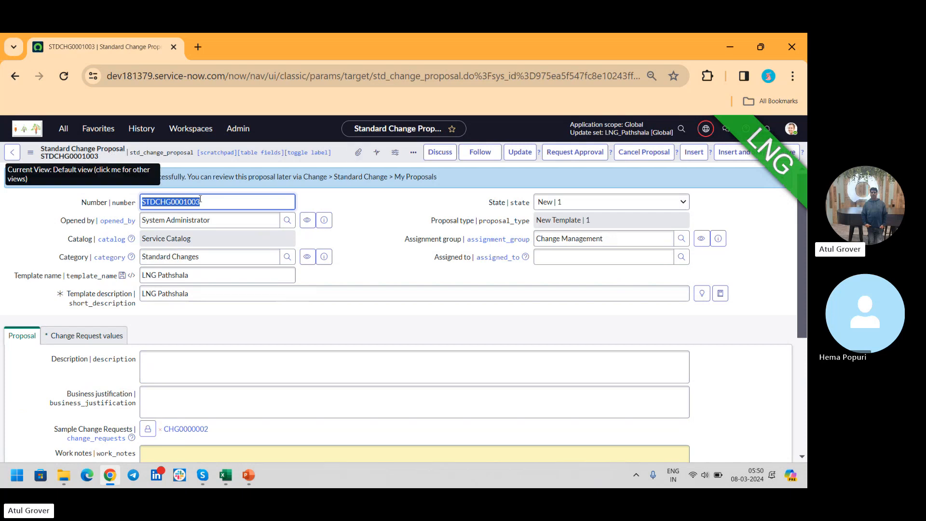
click(103, 337)
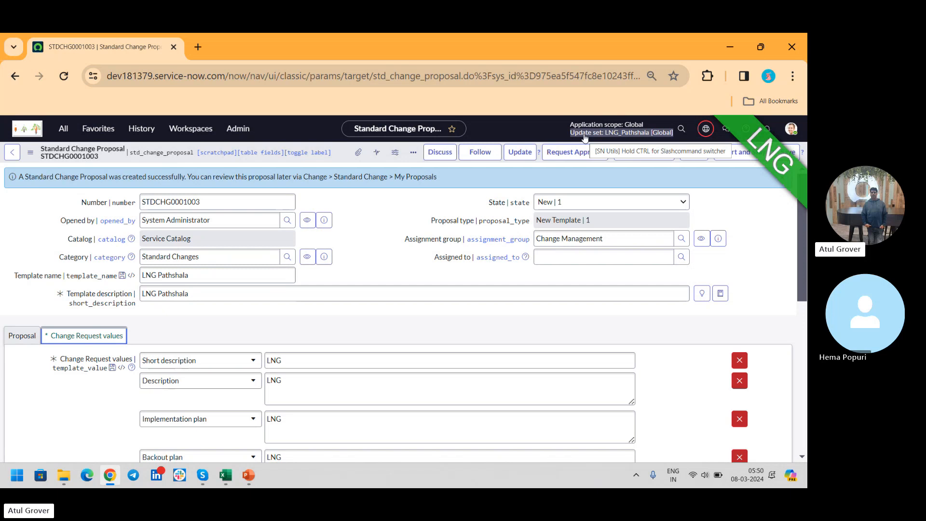
click(569, 155)
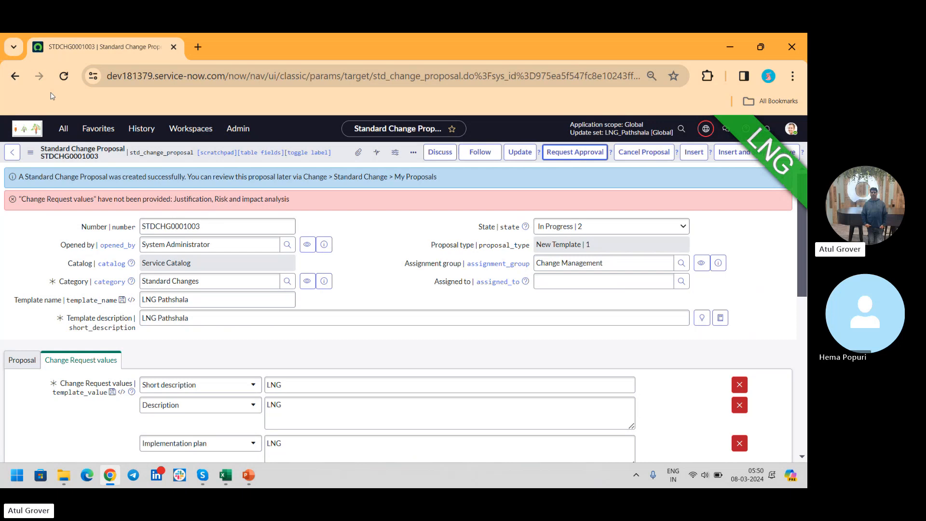
- Find Standard Change Properties in the application navigator and open it in a new browser tab
click(63, 129)
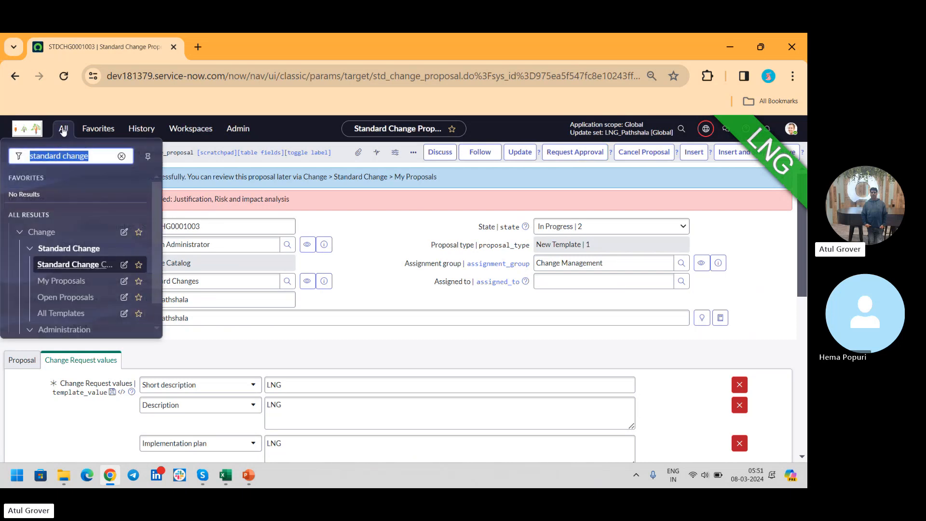
key(Right)
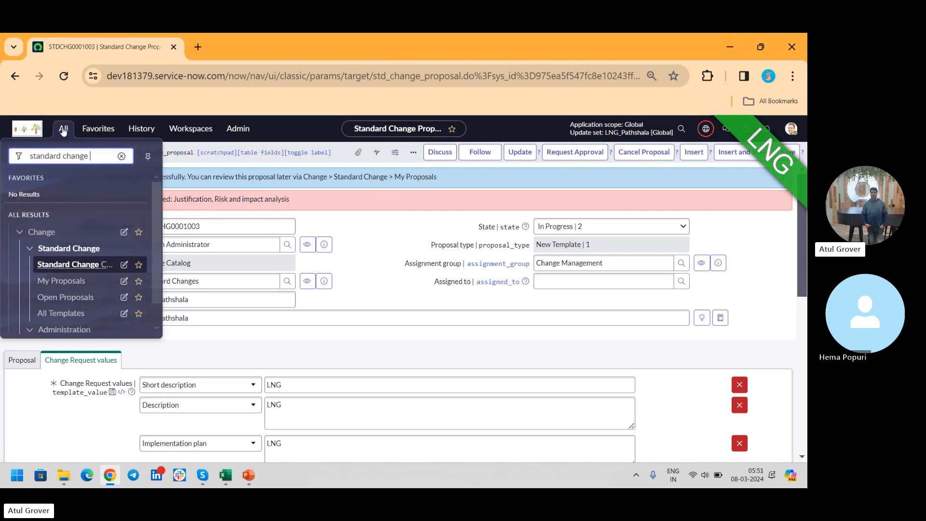
text(p)
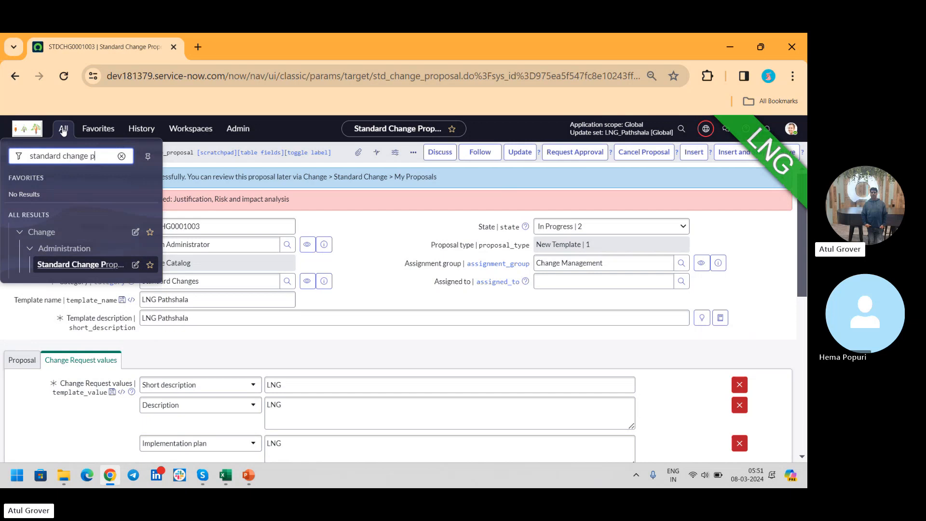
middle_click(99, 264)
click(245, 56)
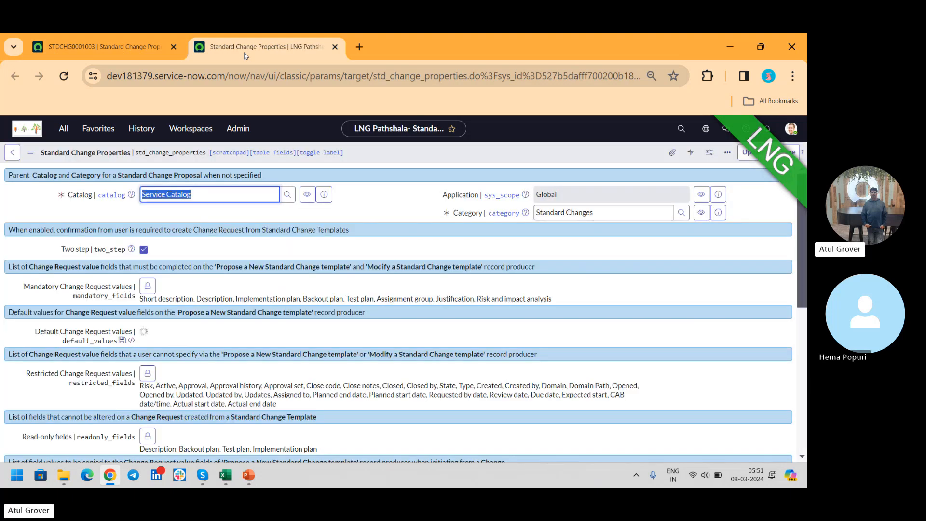
- Examine the Standard Change Properties, highlighting the list of mandatory change request values
scroll(245, 56, down, 4)
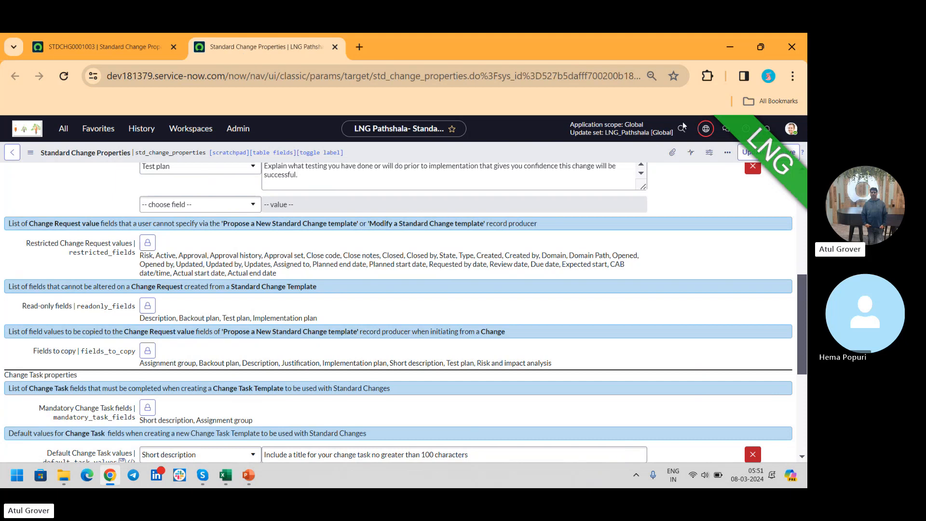
drag(802, 349, 795, 191)
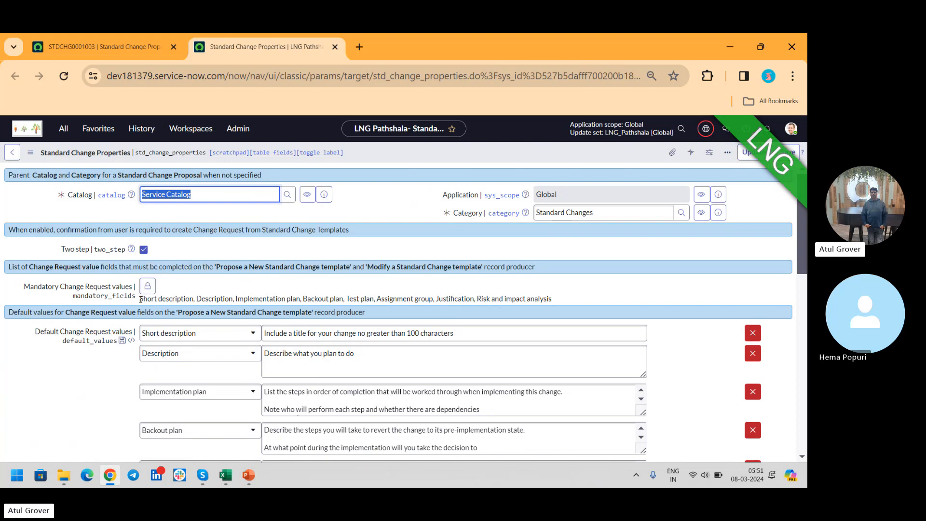
drag(141, 299, 543, 295)
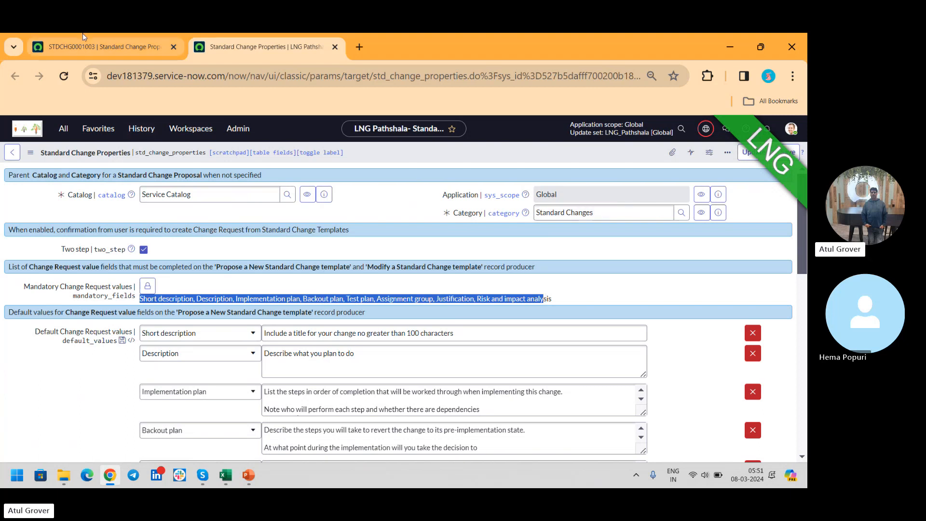
- In the proposal's change request values, enter "lkdgjkjlsjd" as the justification and "kljlajflasfj" as the risk and impact analysis
click(91, 56)
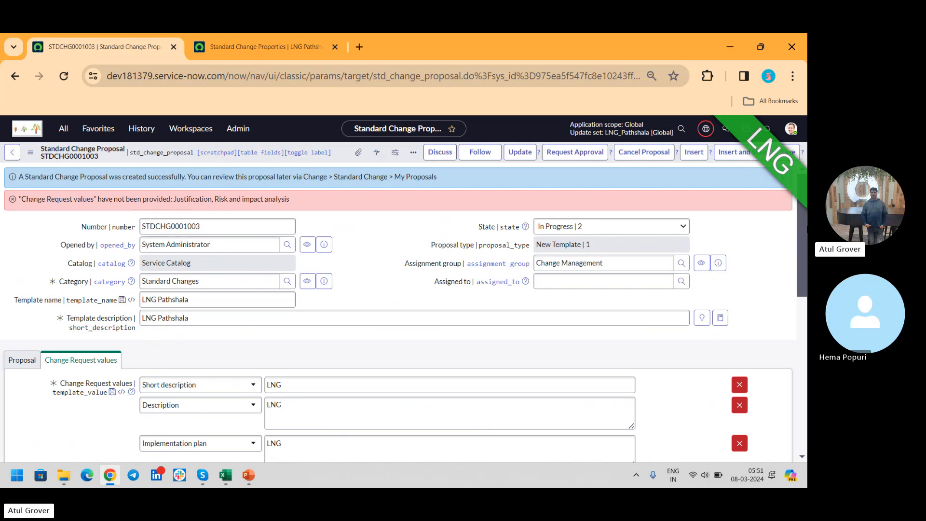
drag(800, 226, 806, 362)
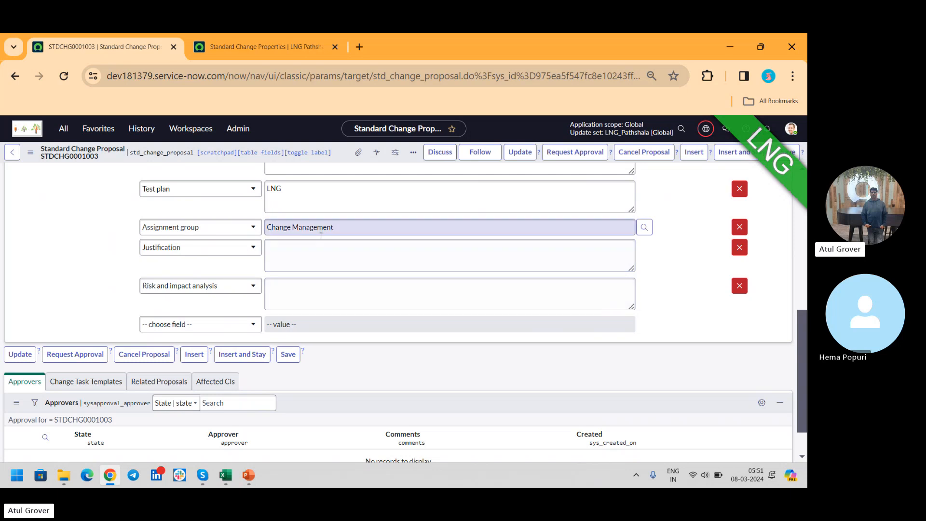
click(316, 265)
text(lkdgjkjlsjd)
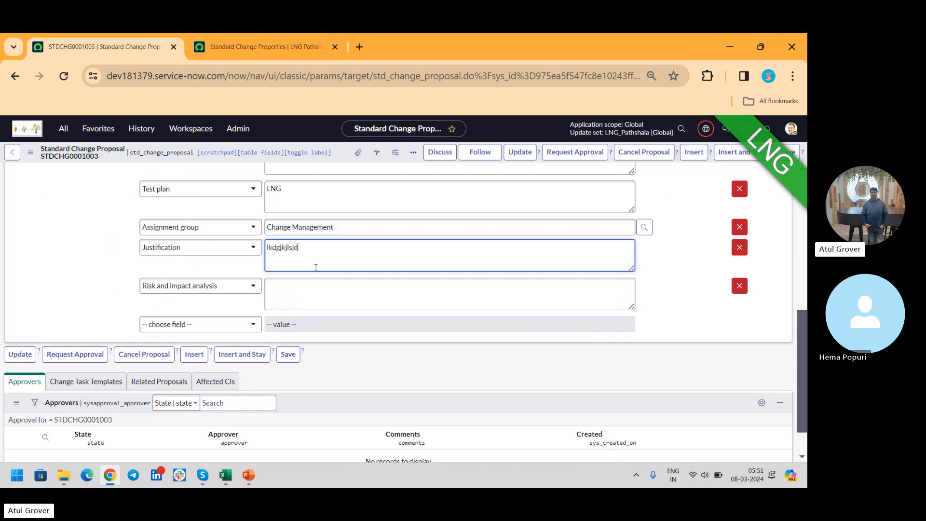
click(329, 304)
text(kljlajflasfj)
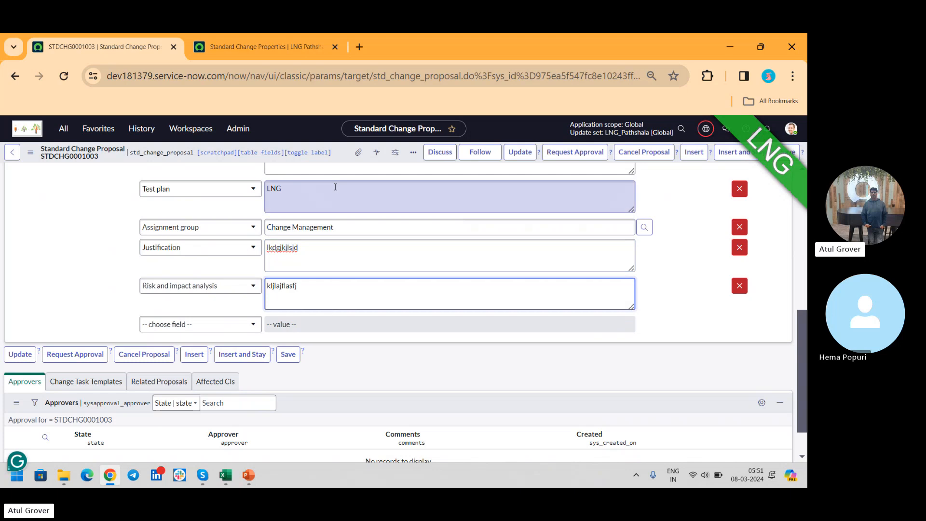
key(ctrl+a)
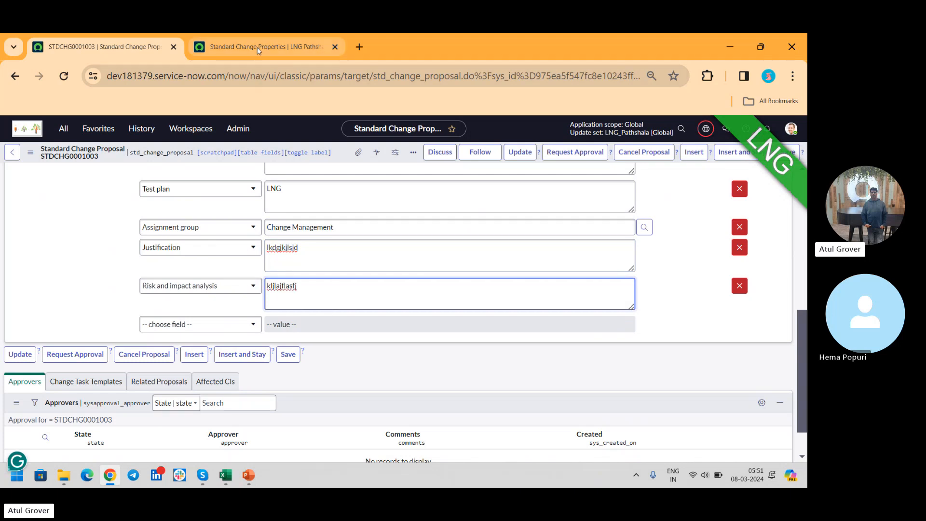
- Add the Risk and impact analysis field to the default change request values in the Standard Change Properties
click(261, 46)
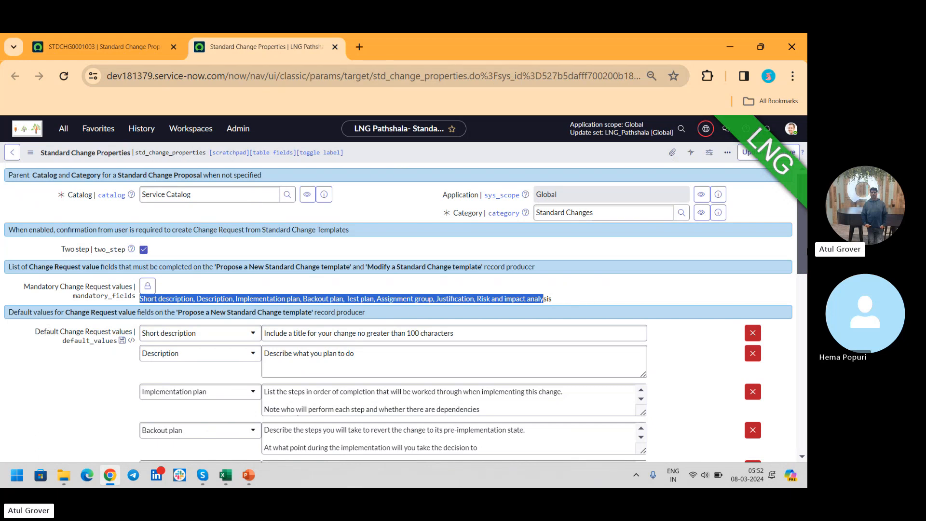
scroll(804, 238, down, 3)
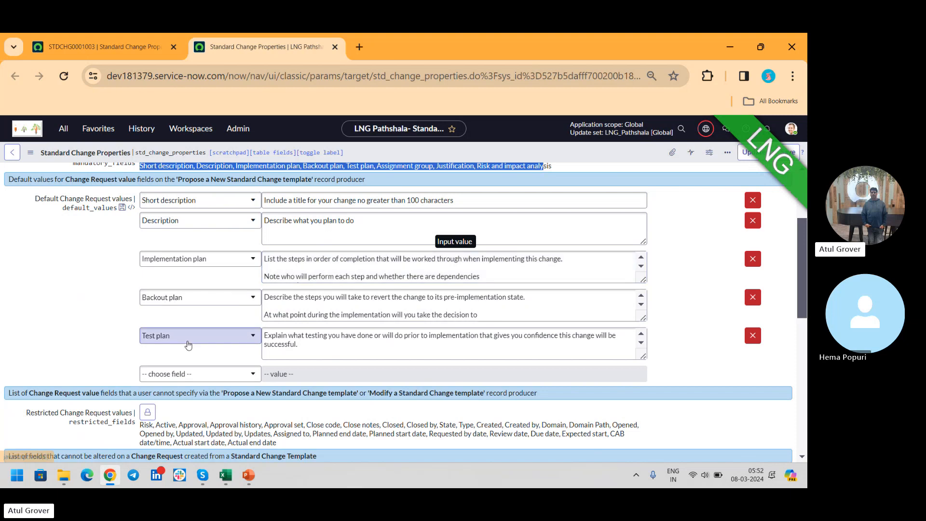
click(195, 376)
text(ros)
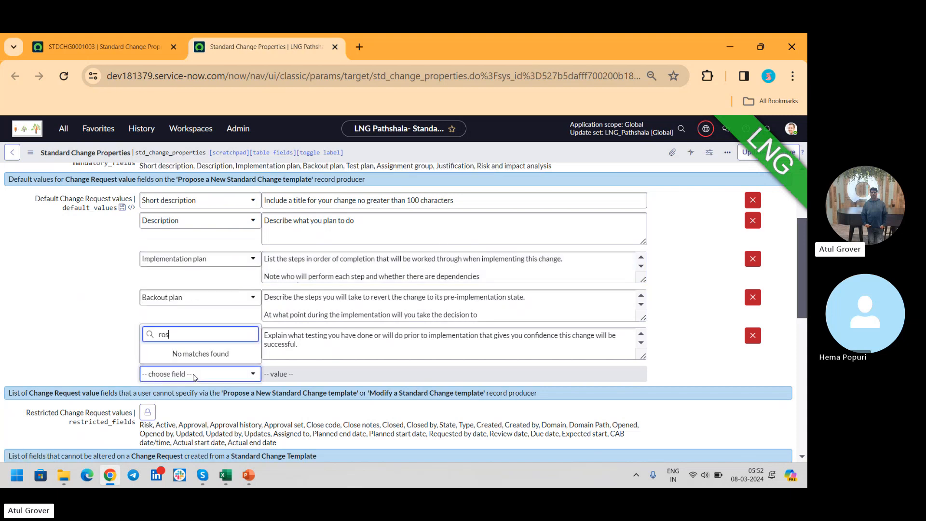
key(BackSpace)
key(BackSpace)
key(BackSpace)
text(risk)
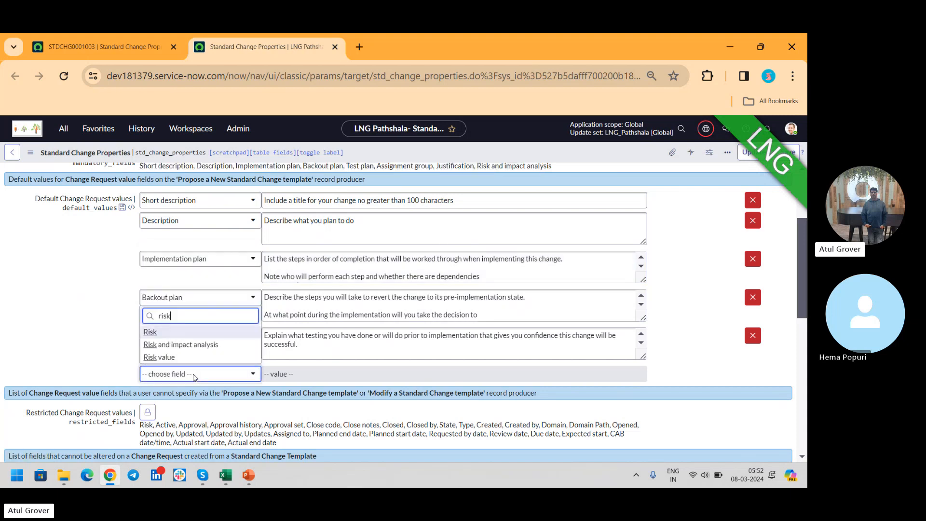
click(196, 345)
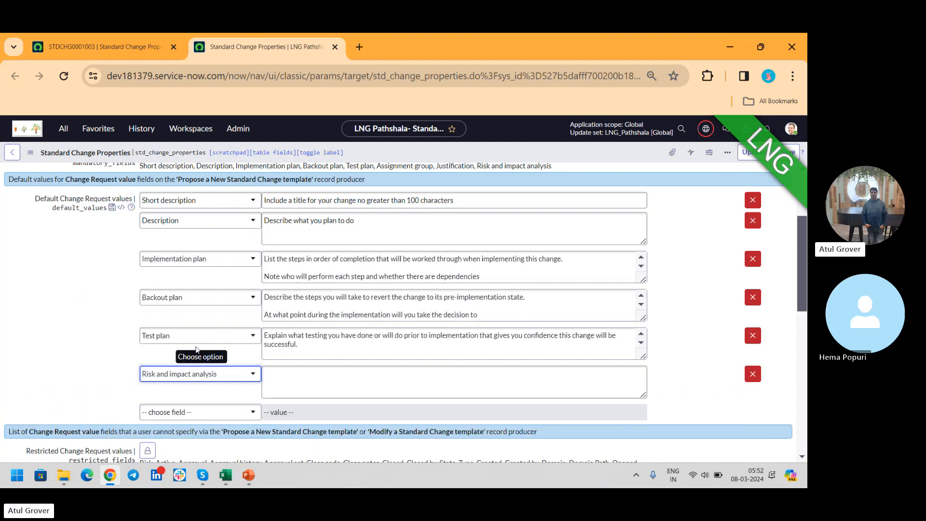
- Enter "jkaskfhafhasdhfk" as the default risk and impact analysis and append "lsdfjlsjflas" to the default test plan
click(304, 381)
text(jkaskfhafhasdhfk)
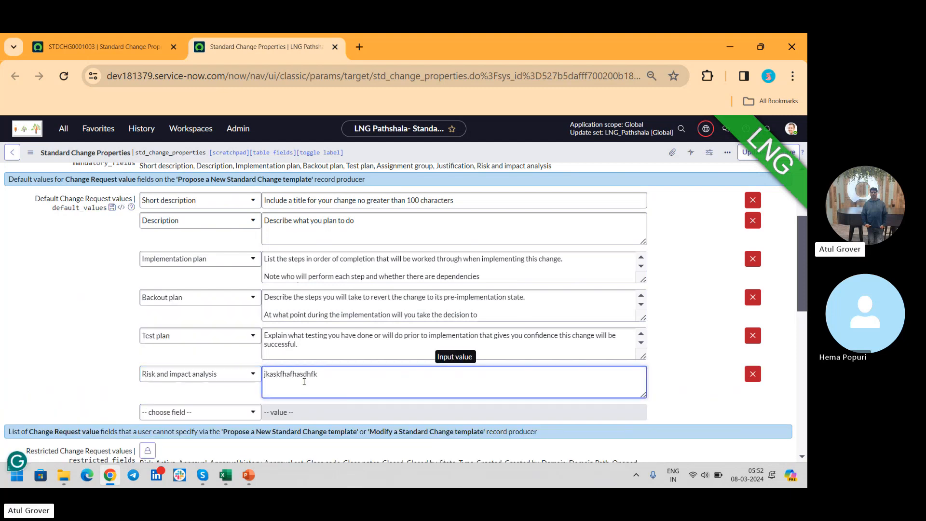
click(306, 344)
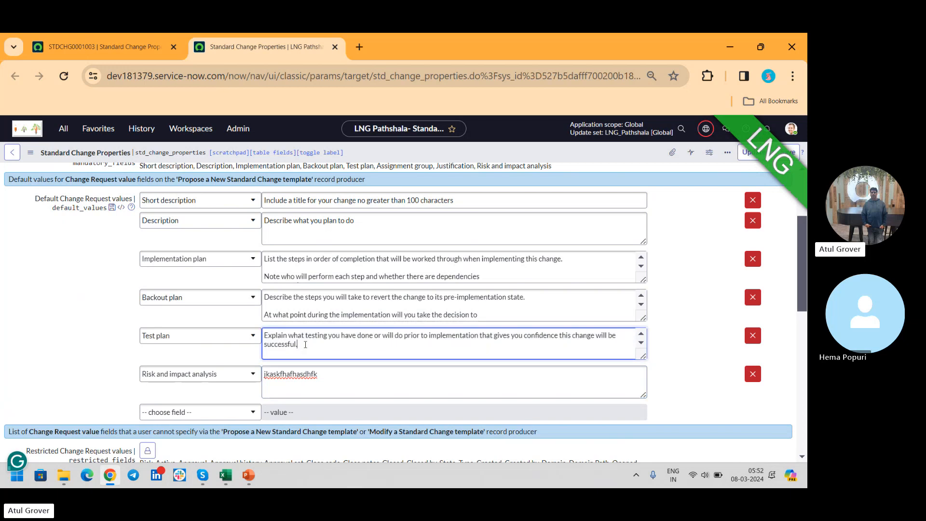
text(lsdfjlsjflas)
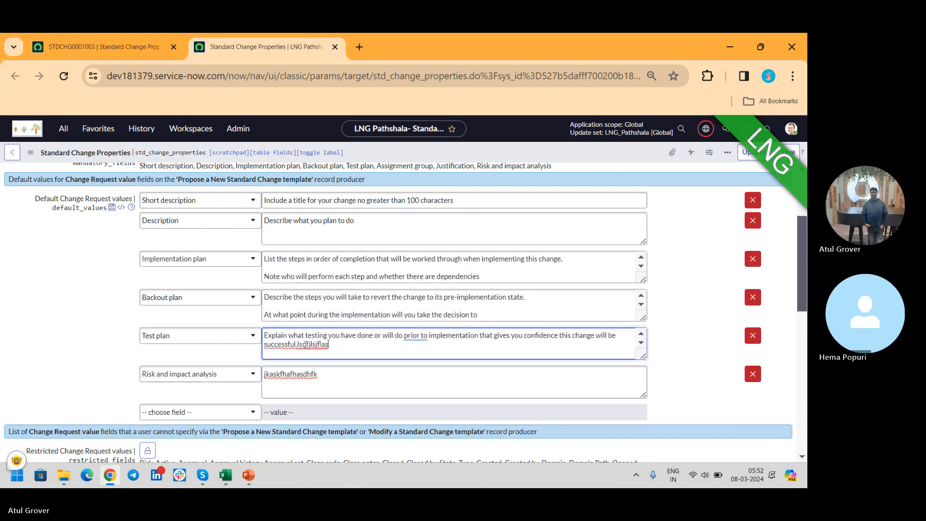
- Check the proposal's values, then examine the restricted, read-only and copied field lists in the Standard Change Properties
click(172, 36)
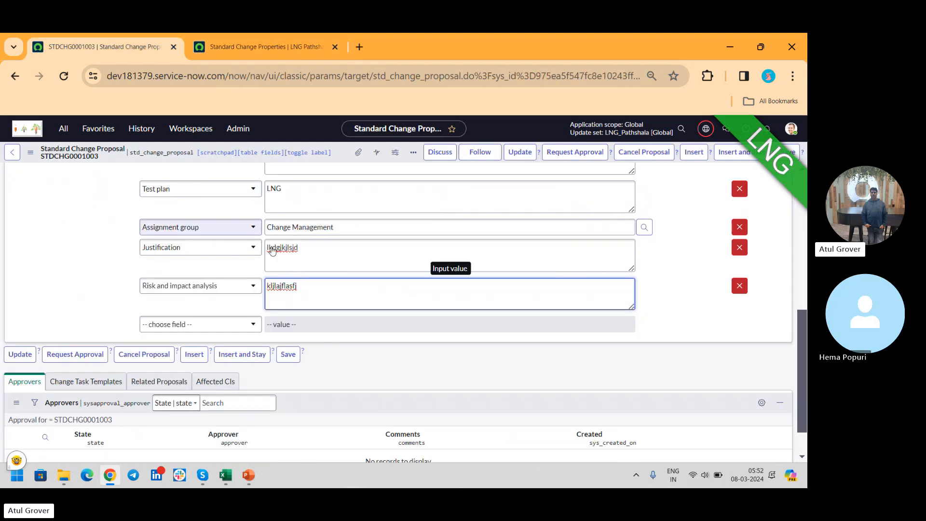
click(260, 47)
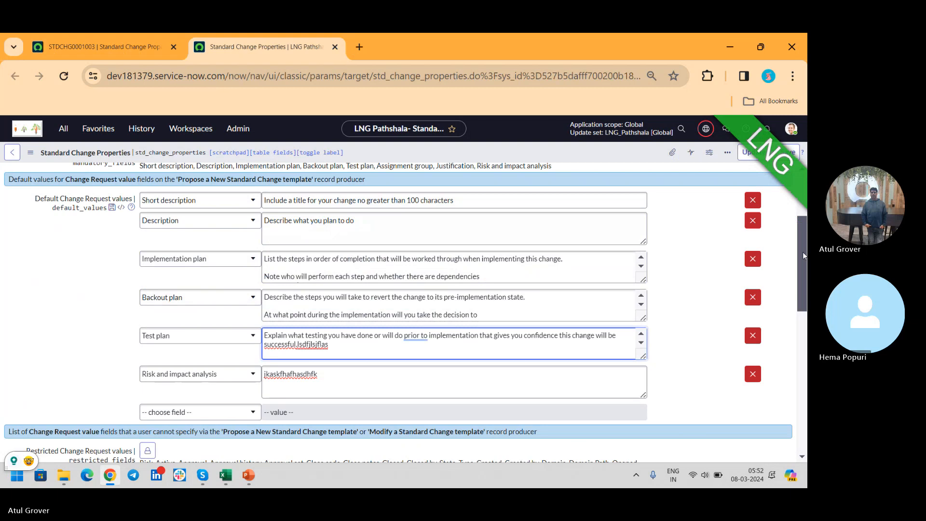
scroll(93, 336, down, 4)
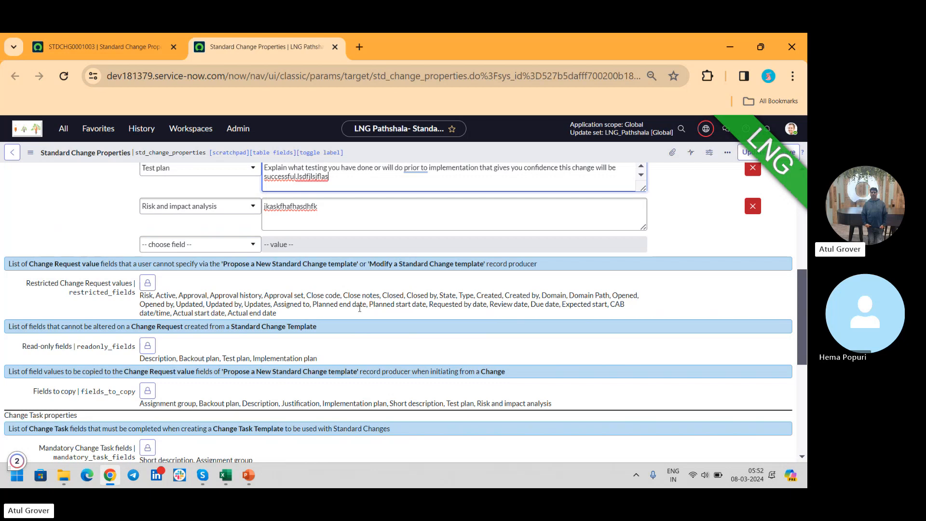
- Search the proposal's available change request fields for "plan" and compare them with the restricted fields in the properties
click(106, 43)
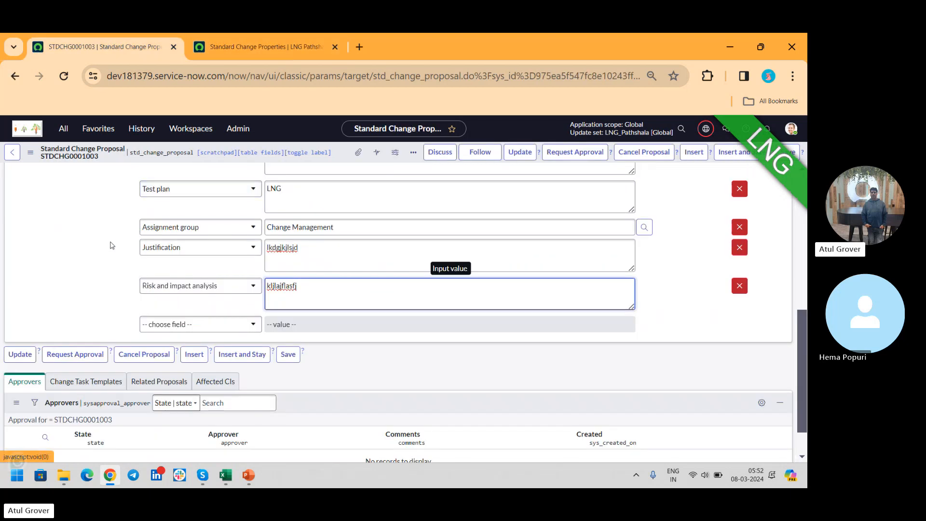
click(210, 330)
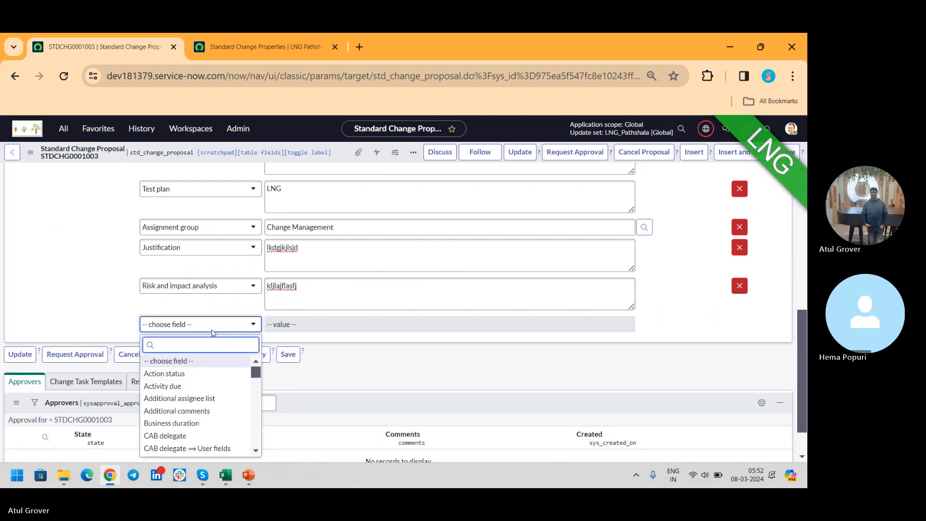
text(plan)
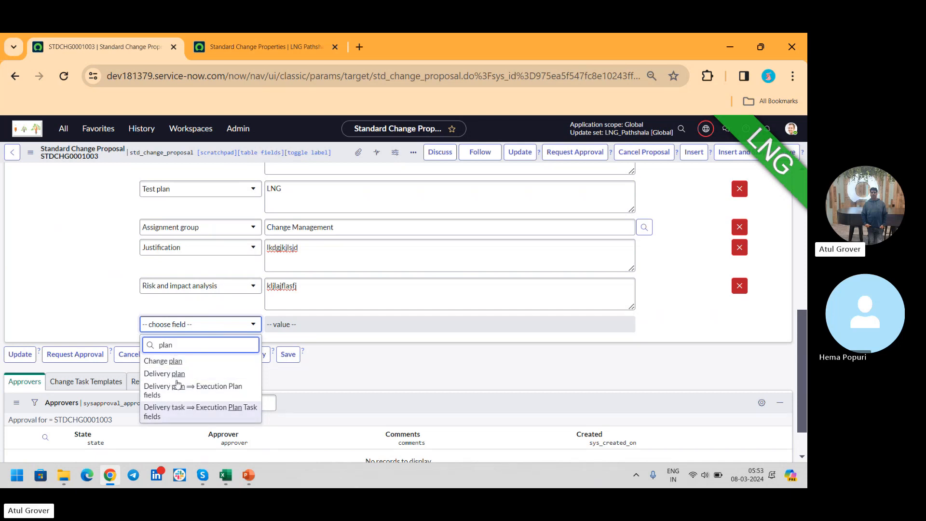
key(ctrl+Tab)
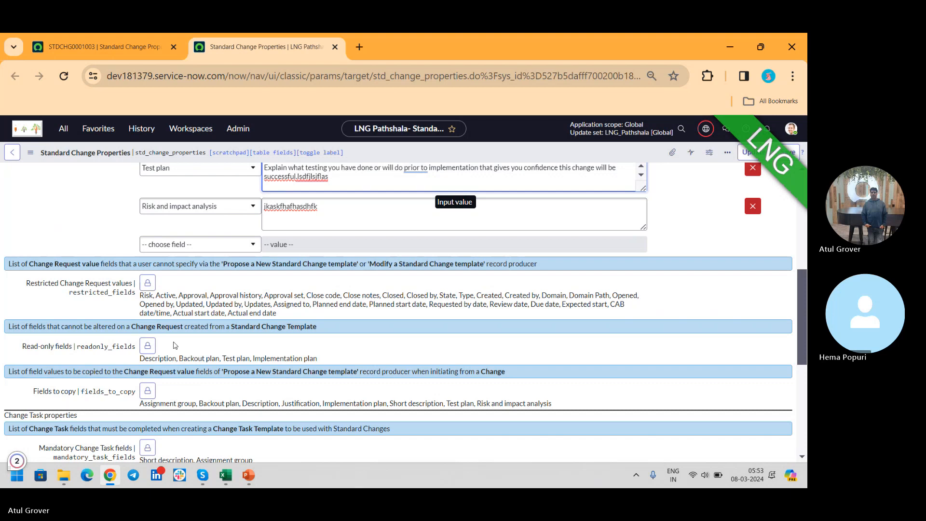
click(96, 47)
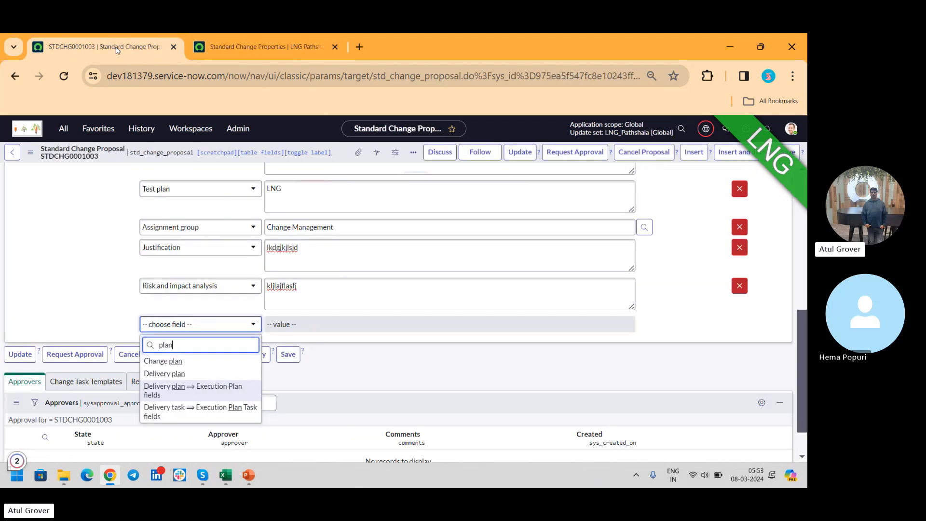
- Filter the application modules by "change" and open the new change request page in a separate browser tab
click(63, 129)
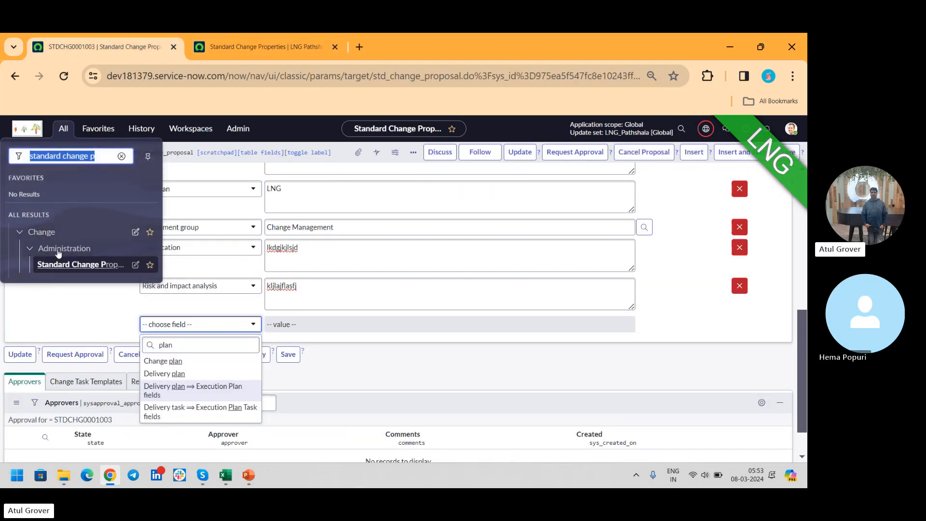
text(chnage)
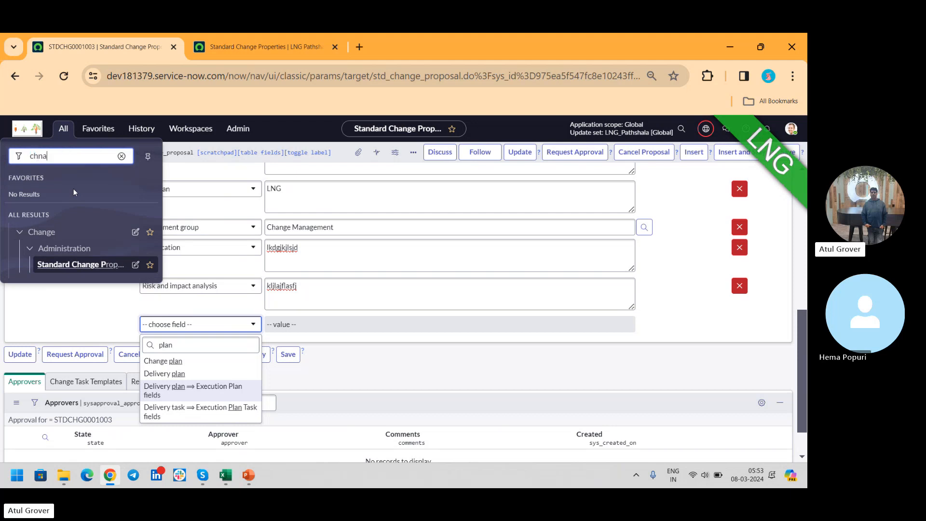
key(BackSpace)
key(BackSpace)
key(BackSpace)
key(BackSpace)
text(ange)
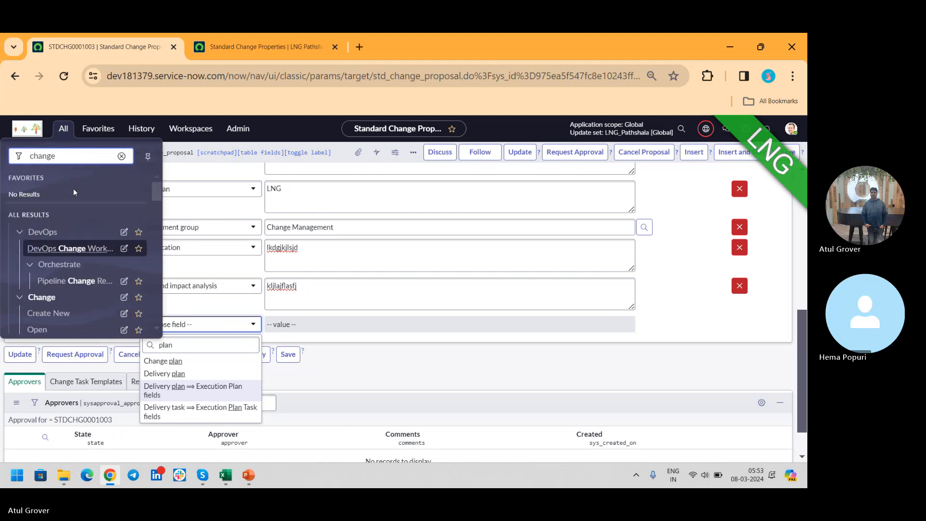
middle_click(51, 313)
click(389, 52)
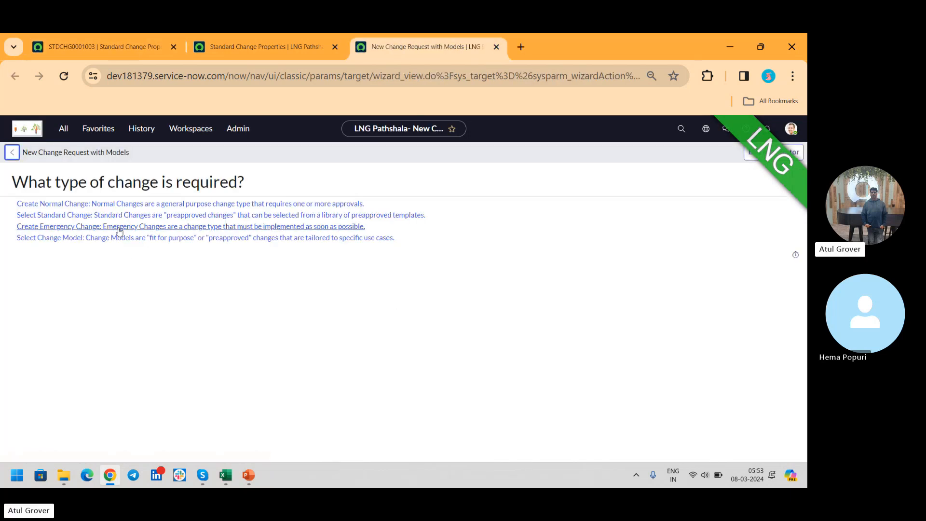
- Start a standard change from the network template "Change VLAN on a Cisco switchport" and show its planning fields
click(120, 215)
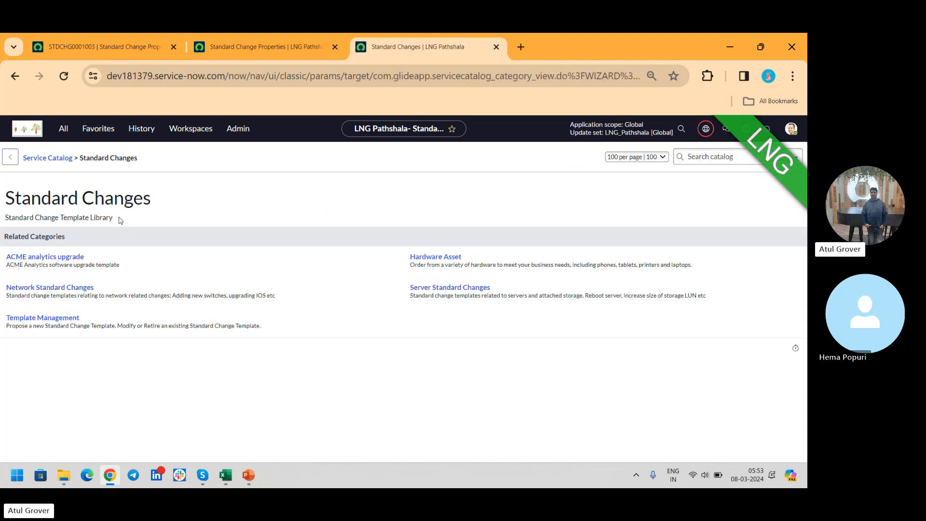
click(70, 288)
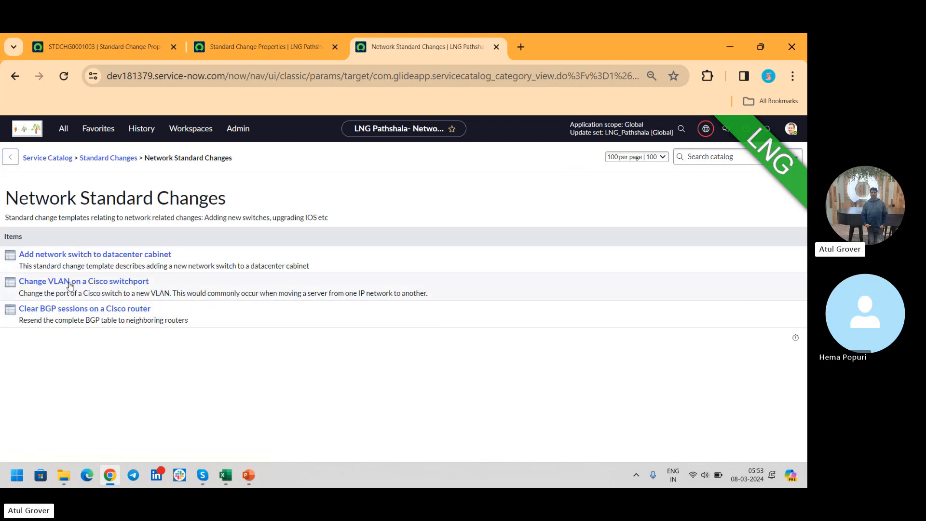
click(70, 285)
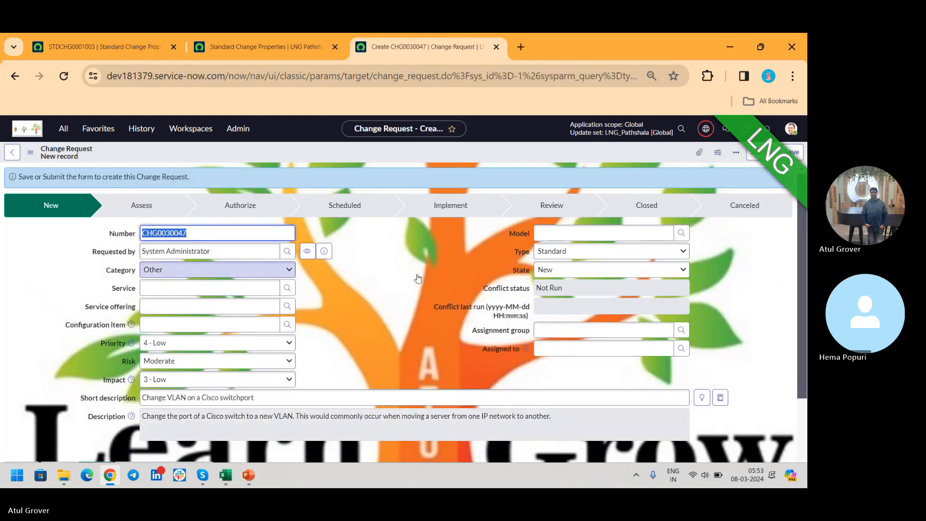
drag(802, 225, 800, 260)
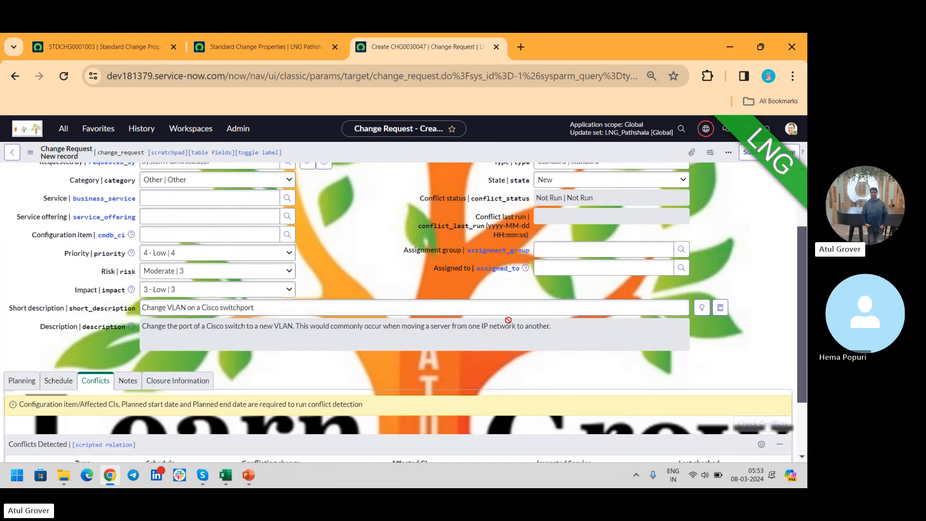
scroll(802, 267, down, 2)
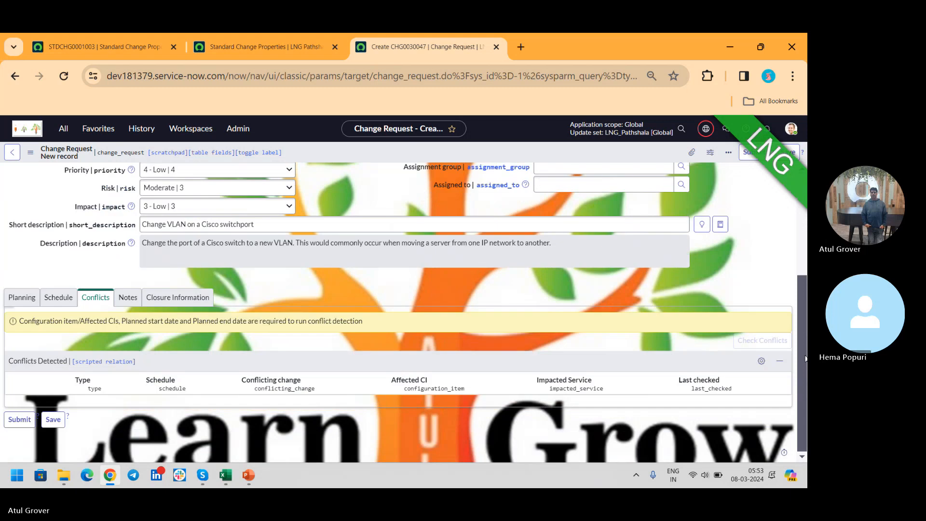
click(21, 299)
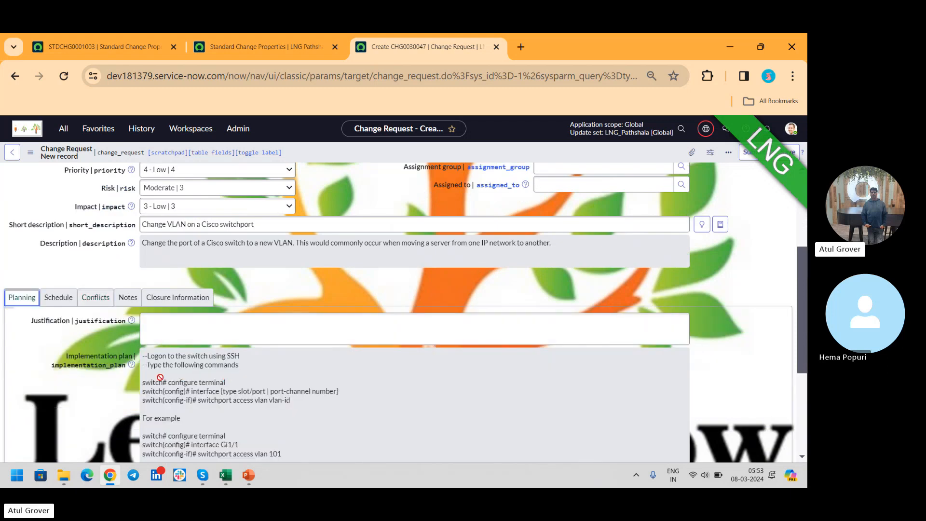
- Examine the restricted and read-only field lists in the Standard Change Properties, followed by the Change Task properties
click(251, 37)
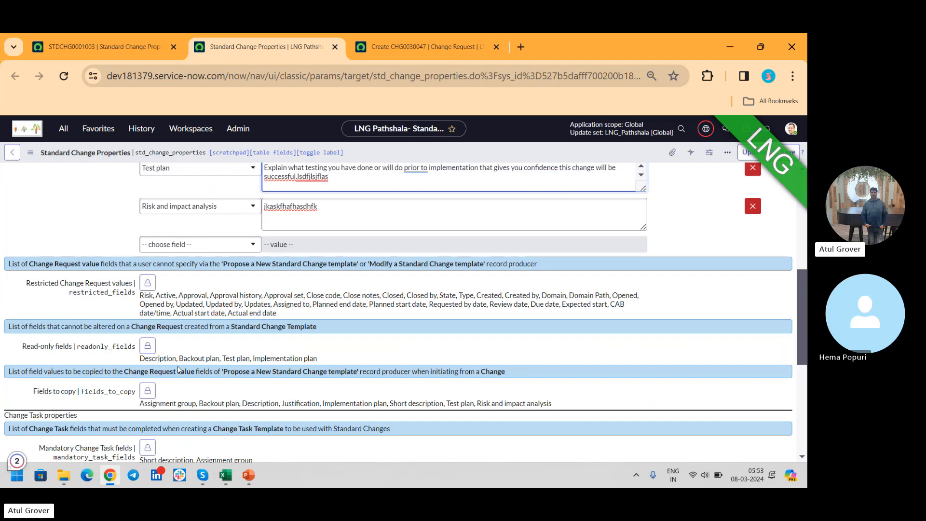
click(148, 283)
click(147, 407)
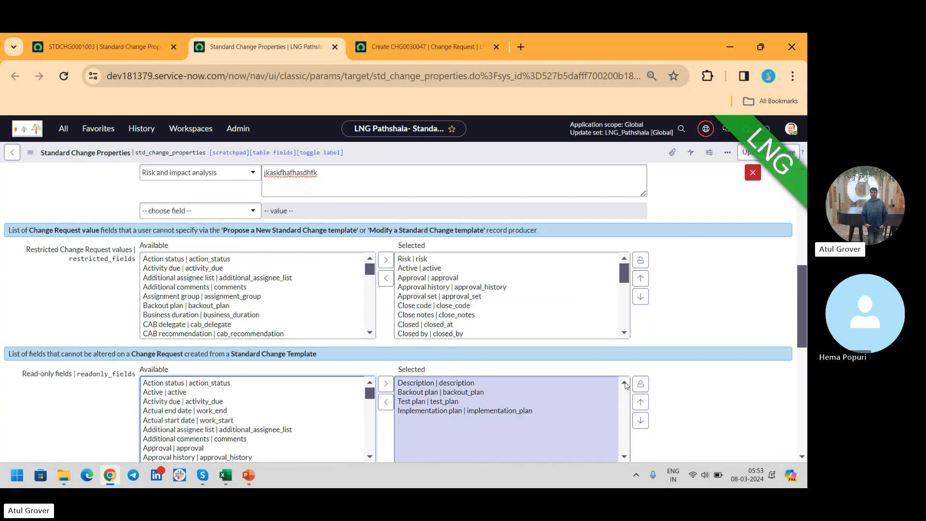
click(641, 384)
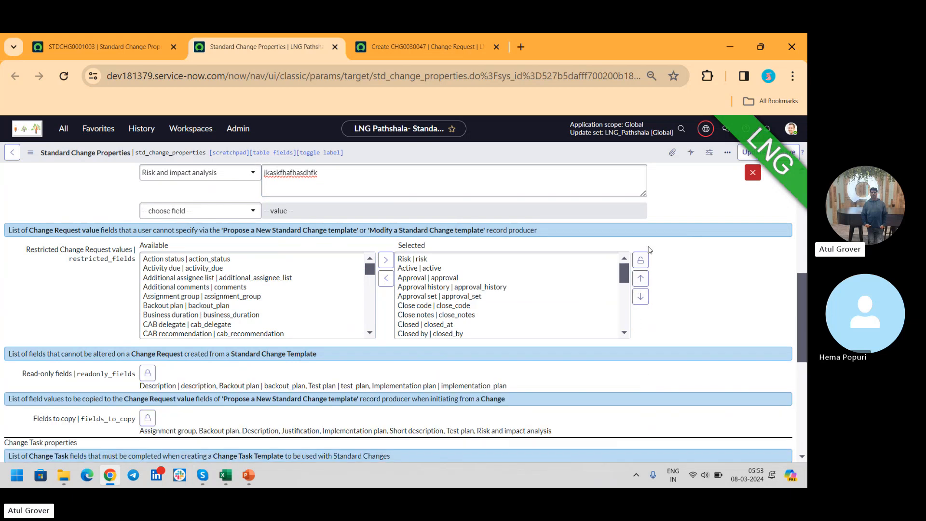
click(641, 260)
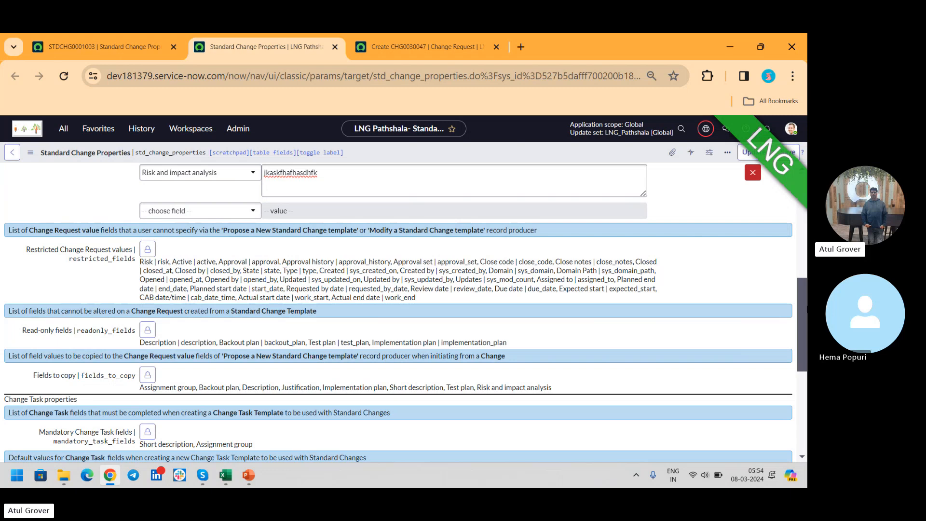
drag(801, 283, 801, 340)
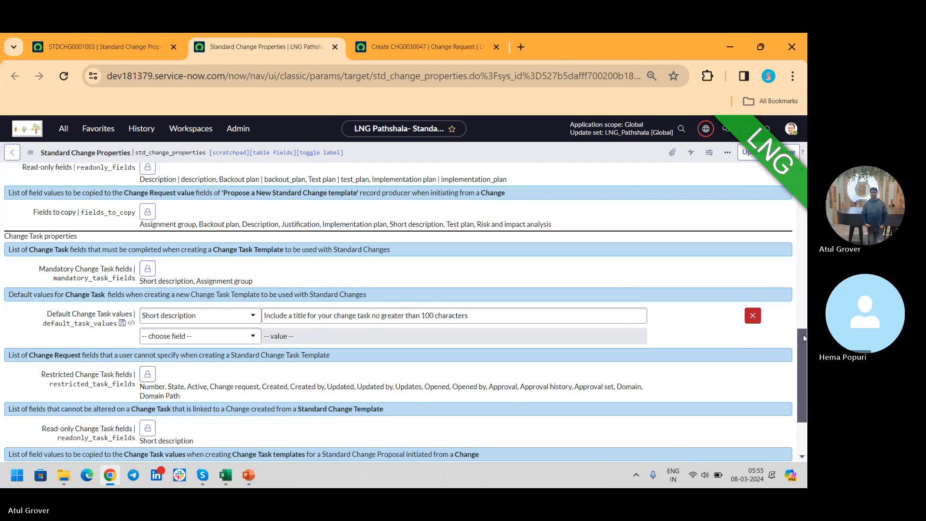
drag(803, 334, 799, 371)
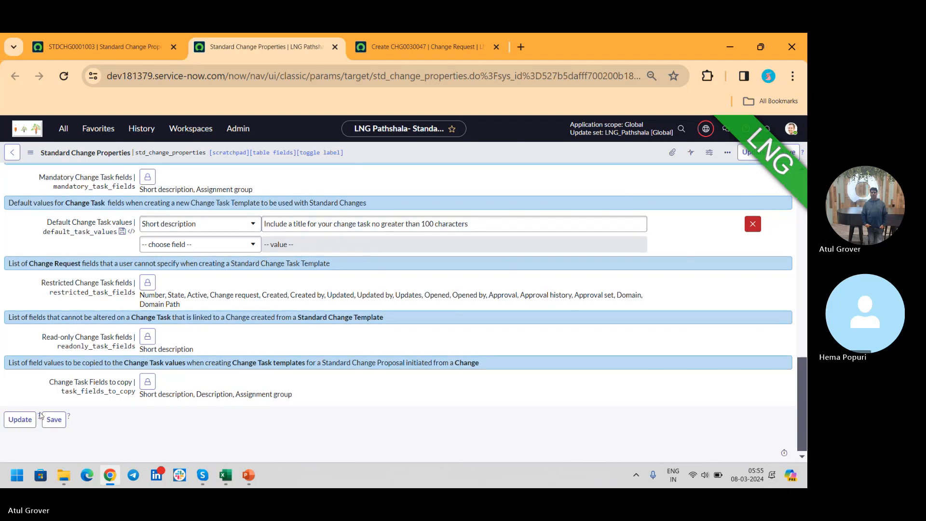
- Return to the standard change proposal, clear its field search and request approval for it
click(91, 48)
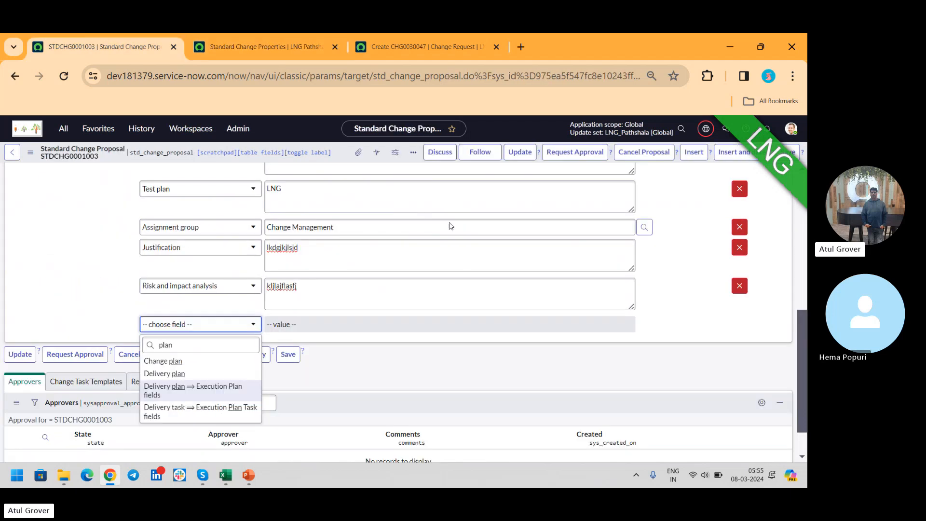
drag(234, 340, 30, 353)
key(BackSpace)
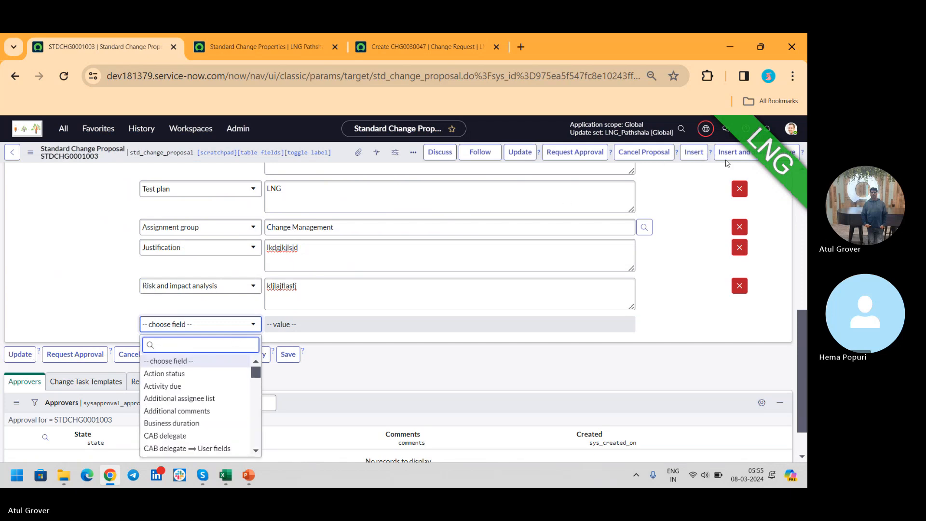
click(795, 156)
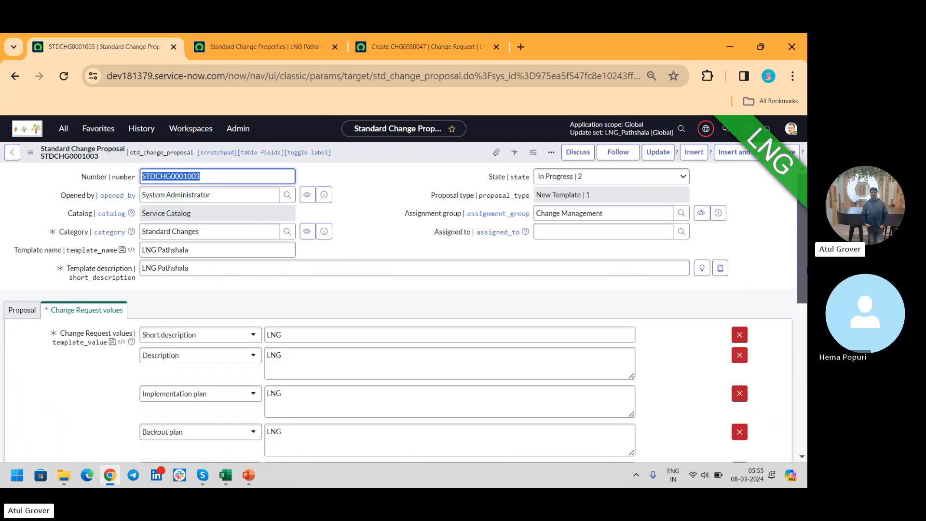
- Review the proposal's approver record, its change task templates and the choices available for its state
scroll(800, 240, down, 7)
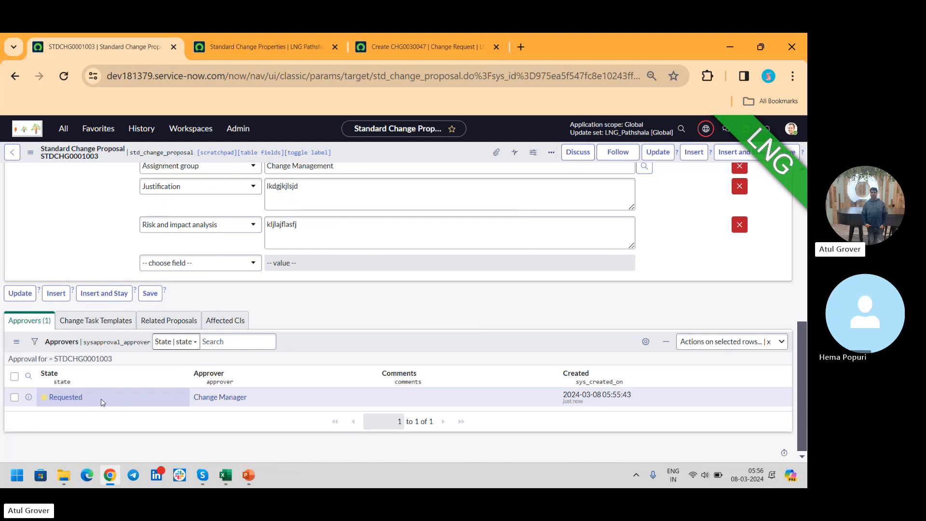
right_click(72, 400)
click(320, 311)
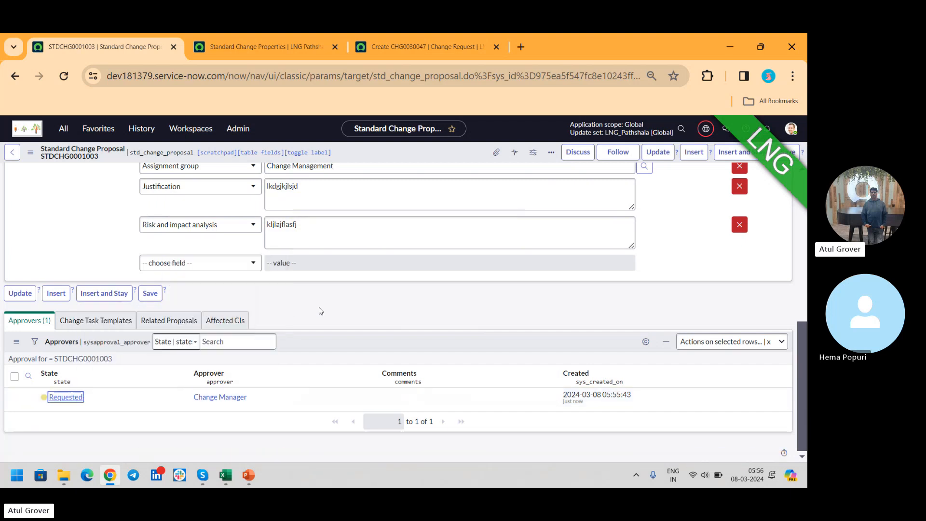
click(101, 320)
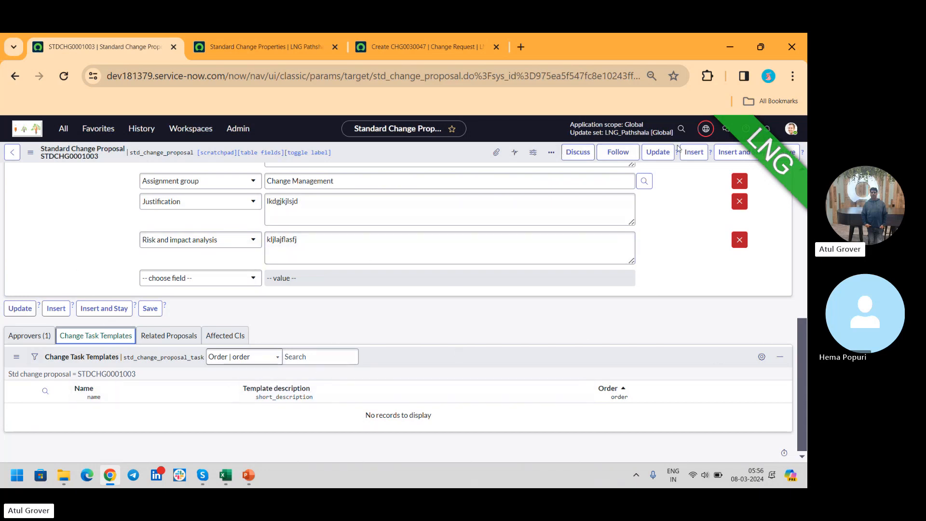
click(804, 195)
click(593, 177)
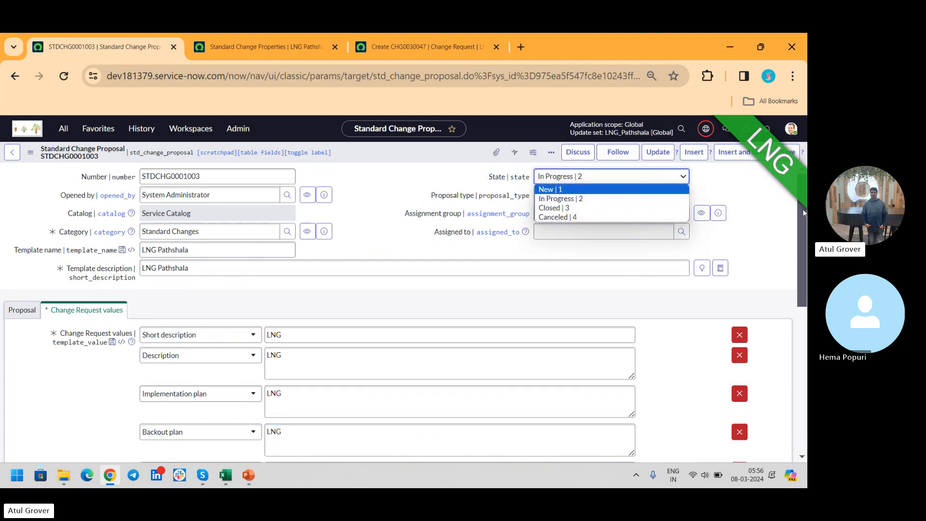
key(Down)
key(Down)
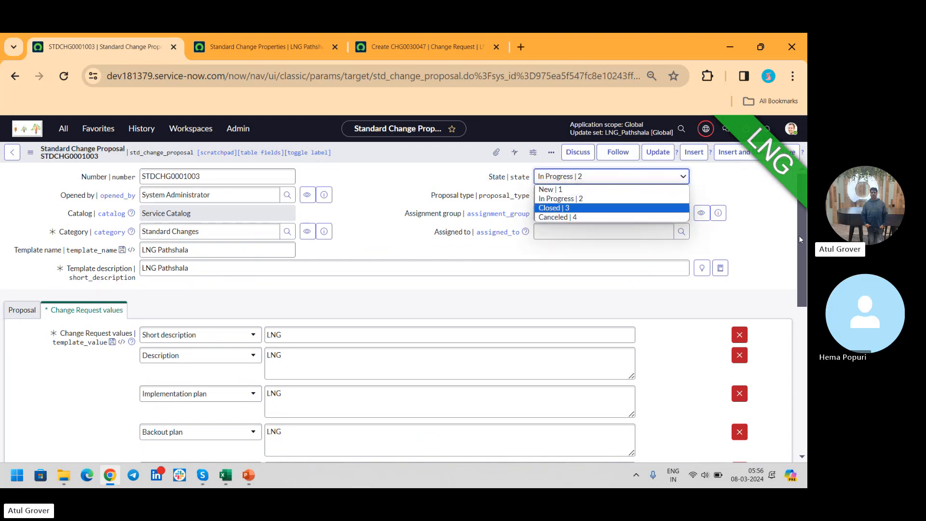
- Approve the Change Manager's requested approval on the standard change proposal
drag(799, 237, 807, 419)
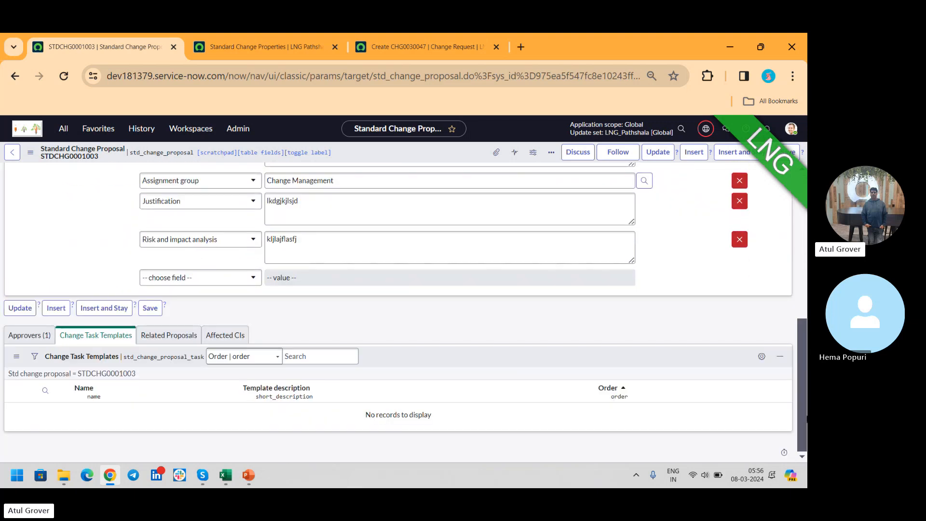
click(29, 335)
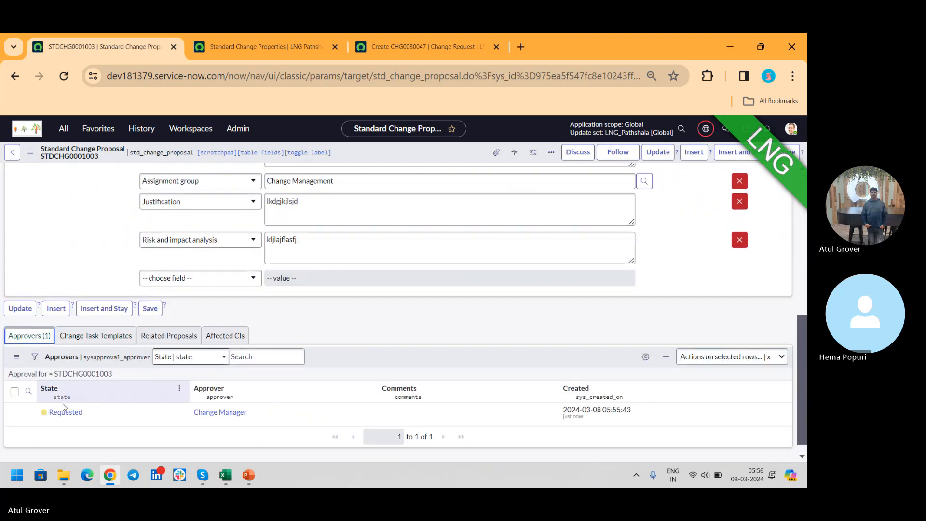
right_click(64, 412)
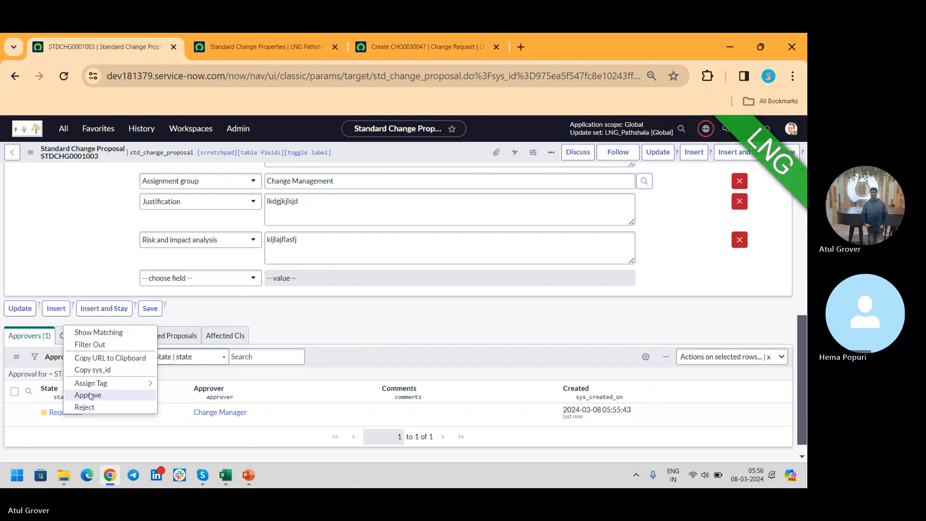
click(88, 395)
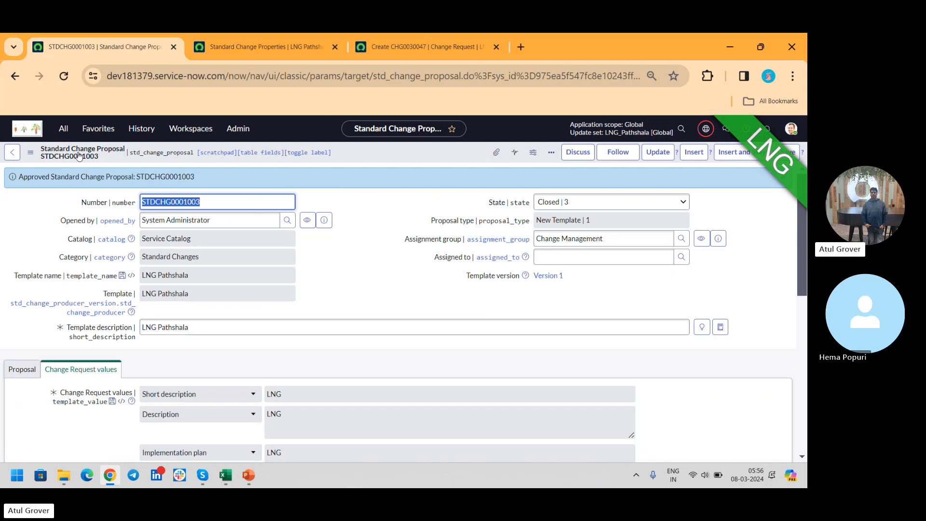
- Open the new change request page in another browser tab and start a standard change from the LNG Pathshala template
click(64, 129)
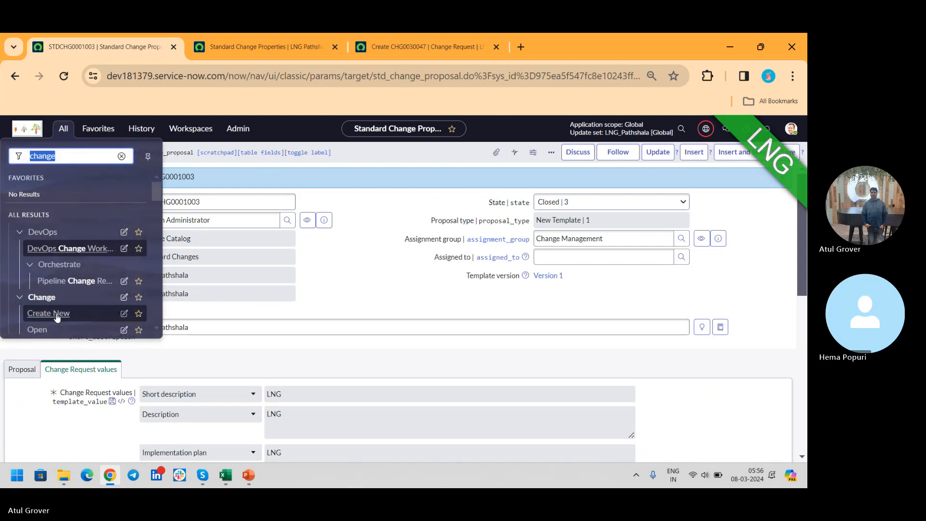
middle_click(48, 314)
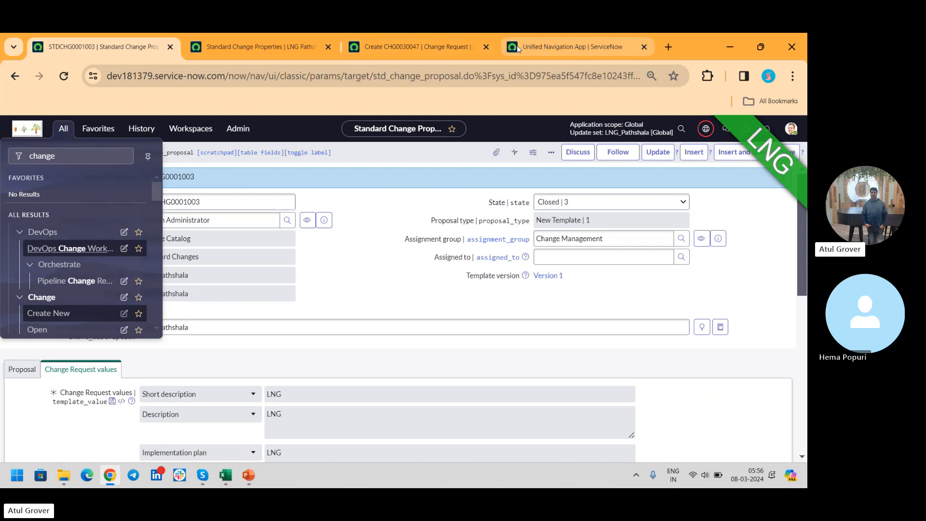
click(563, 44)
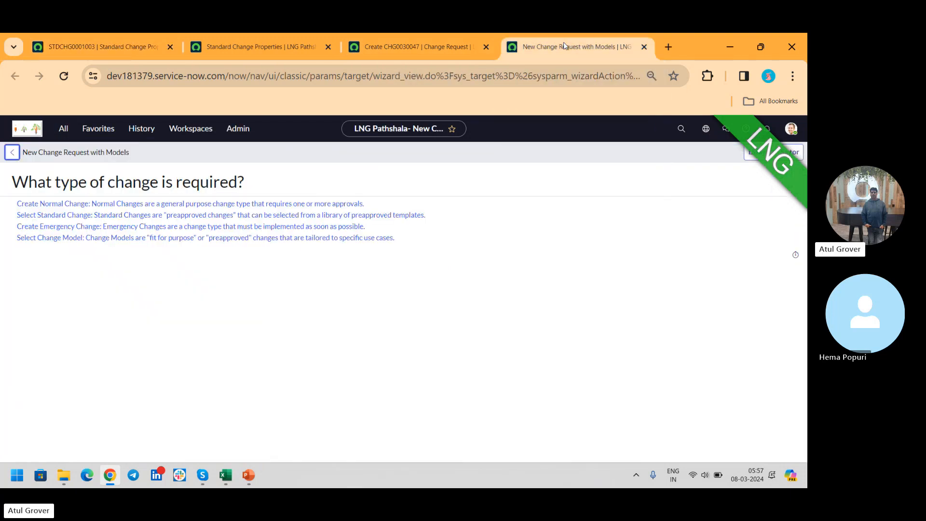
click(107, 218)
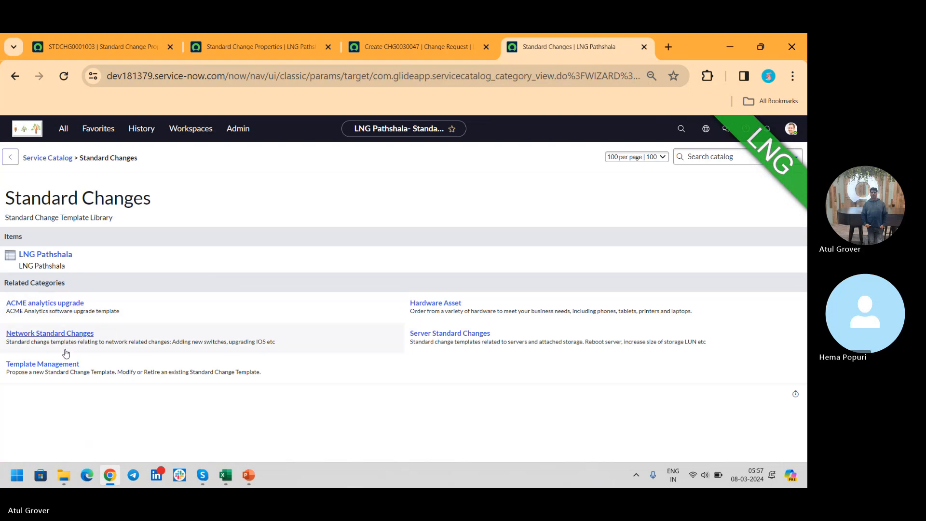
click(60, 258)
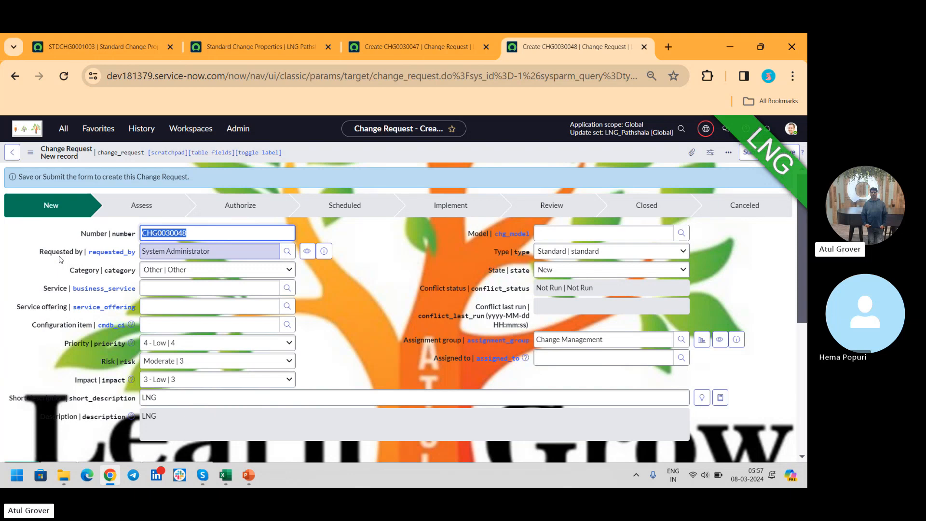
- Search the application navigator for "change" and open the Create New page of the Change application
click(63, 129)
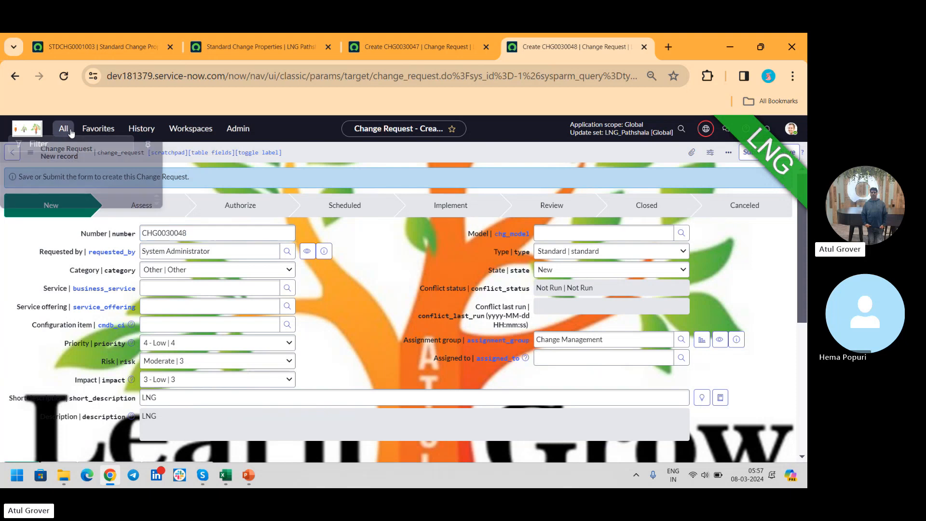
text(chn)
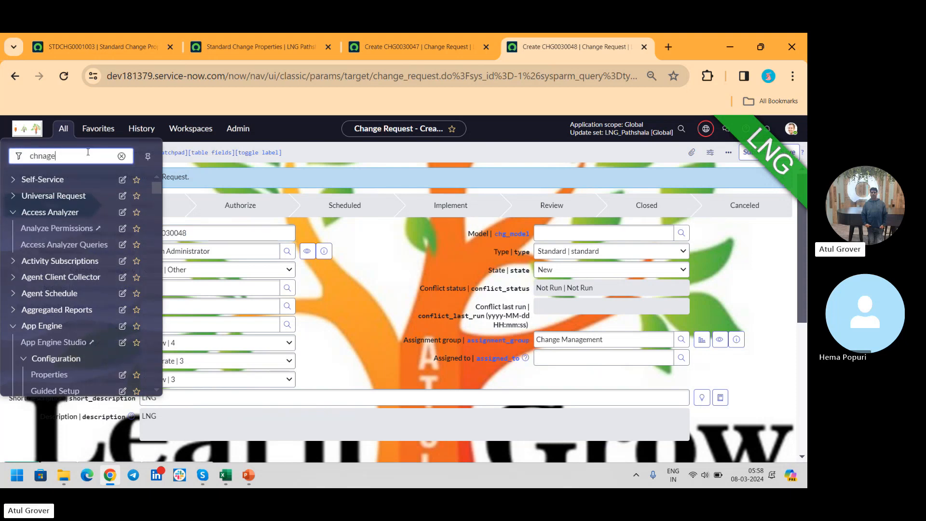
key(BackSpace)
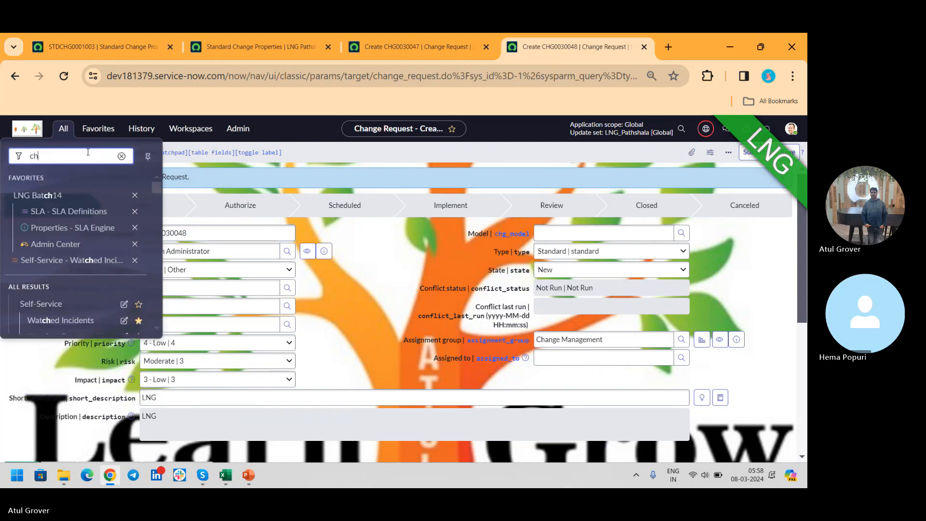
text(ange)
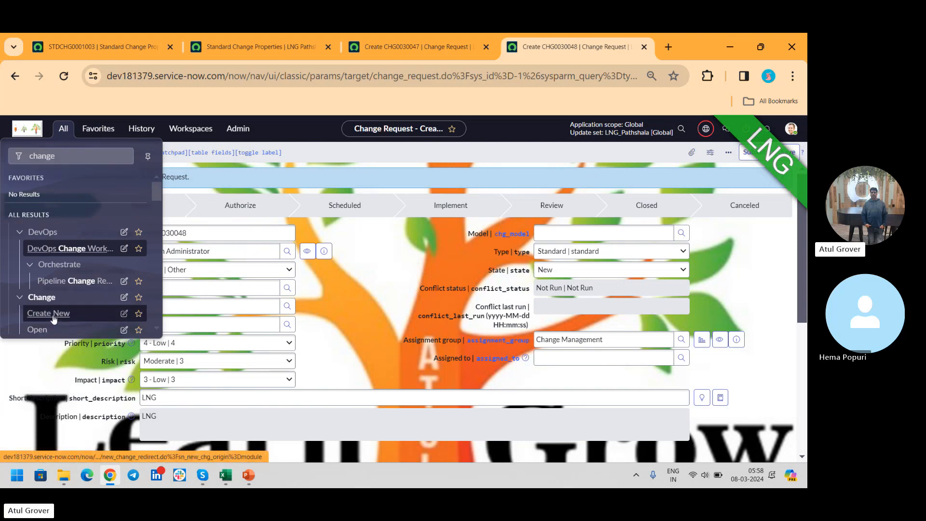
click(54, 317)
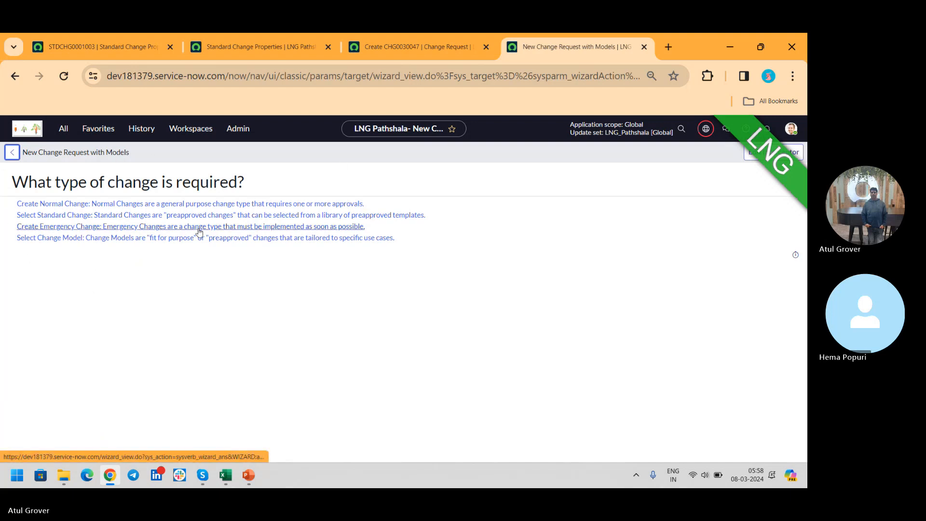
- Set the LNG environment marker's position to Bottom-left in the browser's environment marker extension and save it
click(707, 76)
click(625, 159)
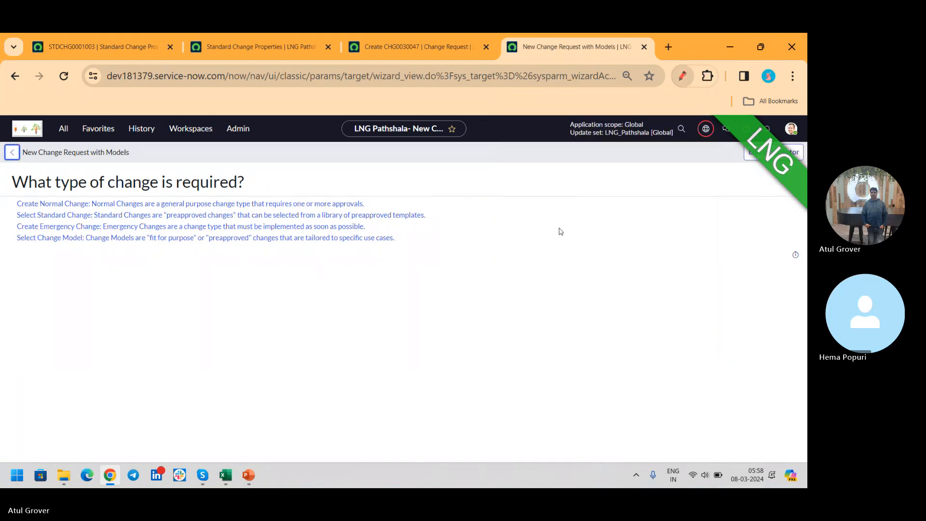
click(428, 378)
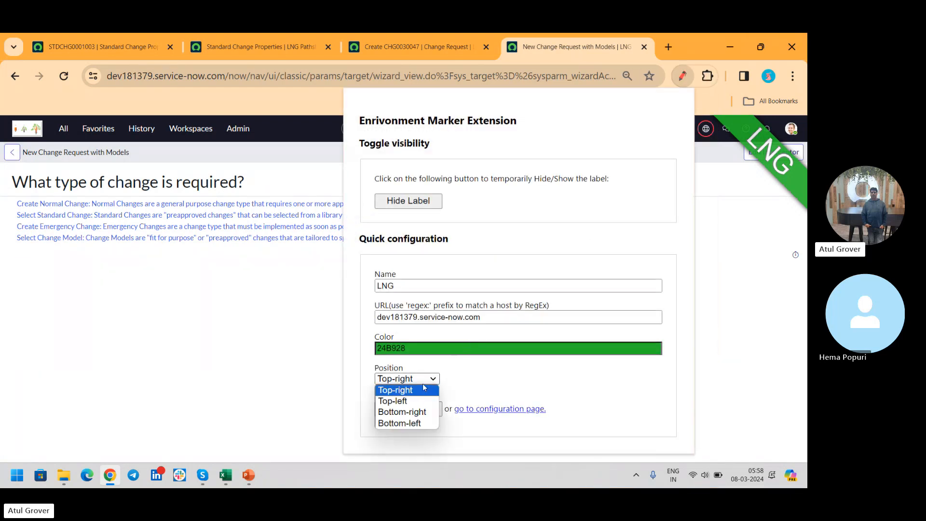
click(406, 424)
click(405, 413)
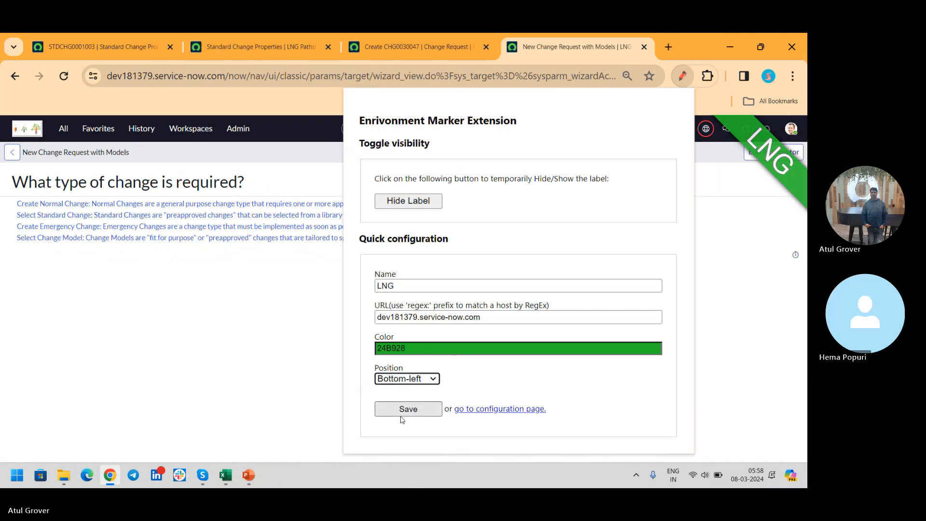
click(704, 246)
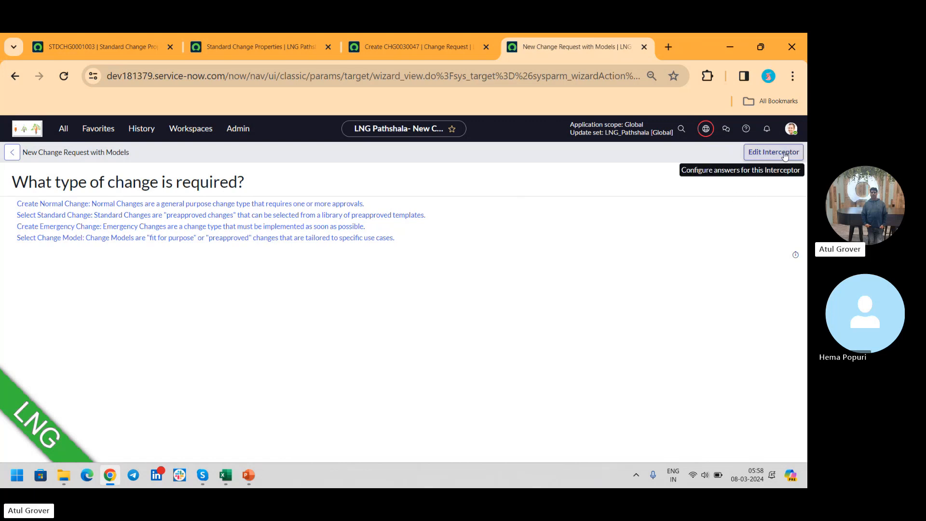
- Search the application navigator for "interce" and open the Interceptors list under System Definition
click(63, 129)
text(inyter)
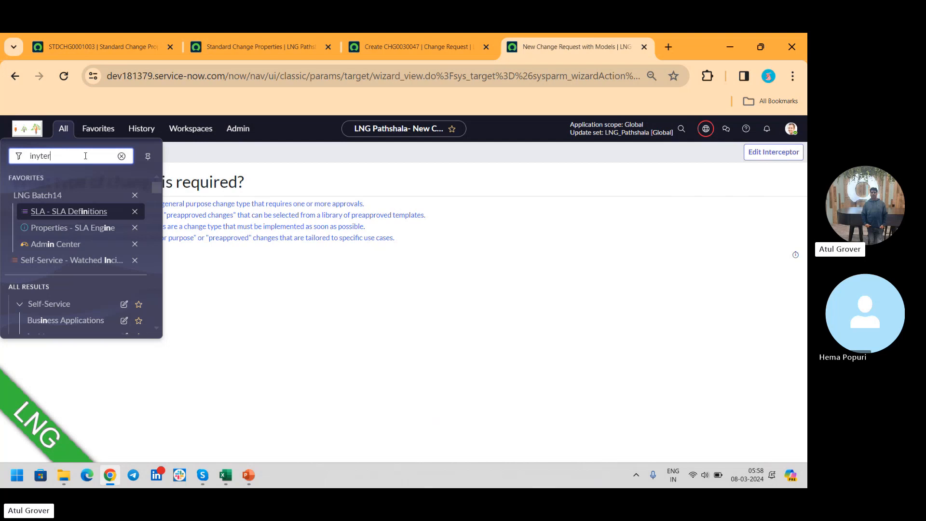
key(BackSpace)
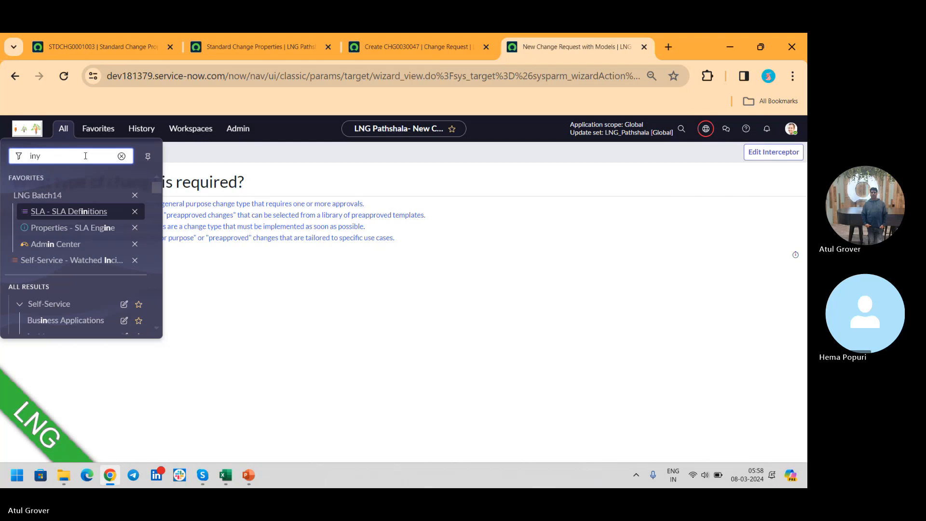
text(ter)
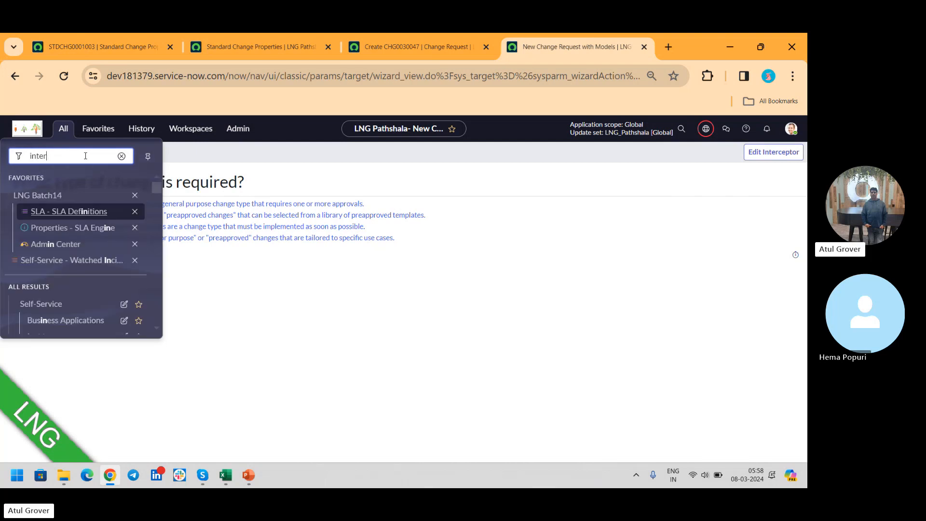
text( cer)
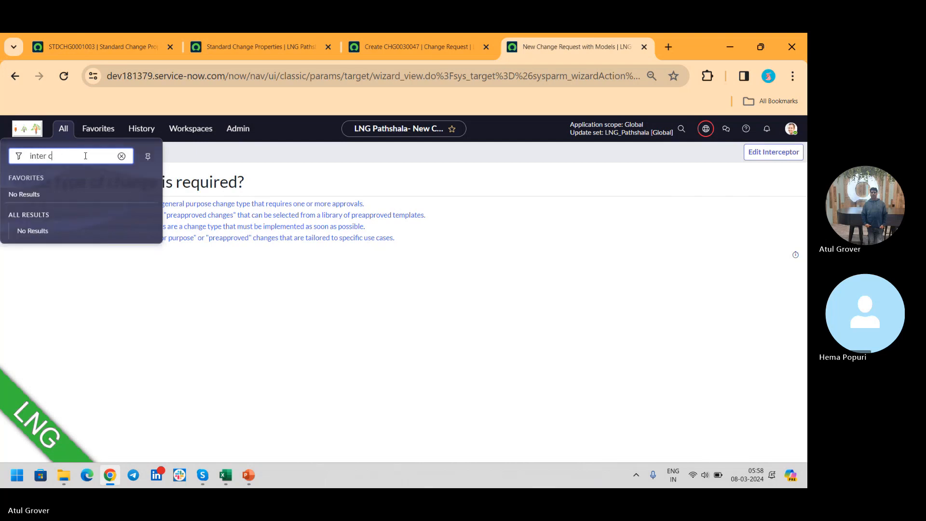
text(ce)
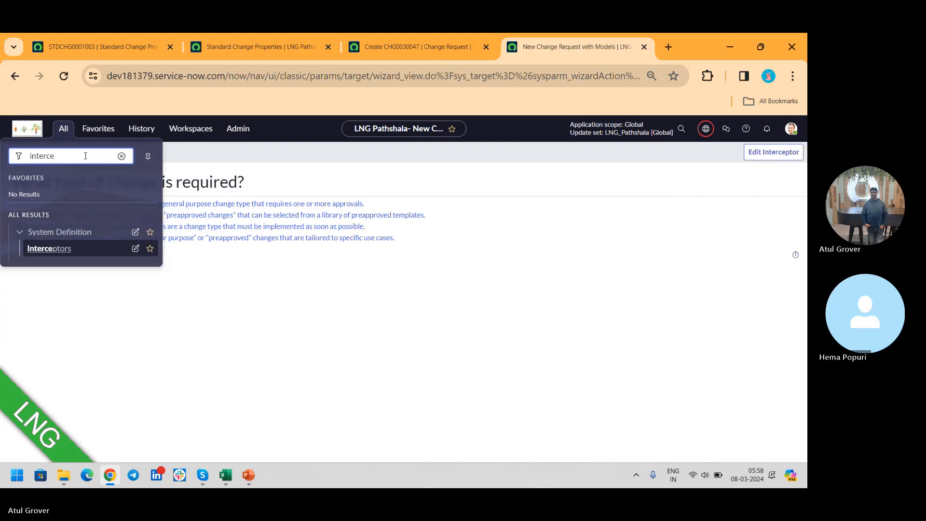
click(52, 256)
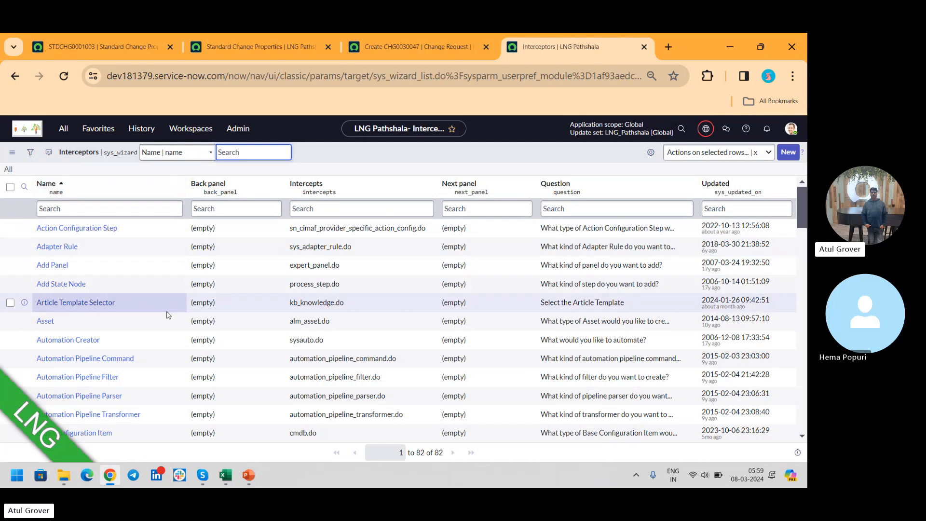
- Try to filter the interceptors by Intercepts values starting with "change", and remove the filter to list all records
click(344, 208)
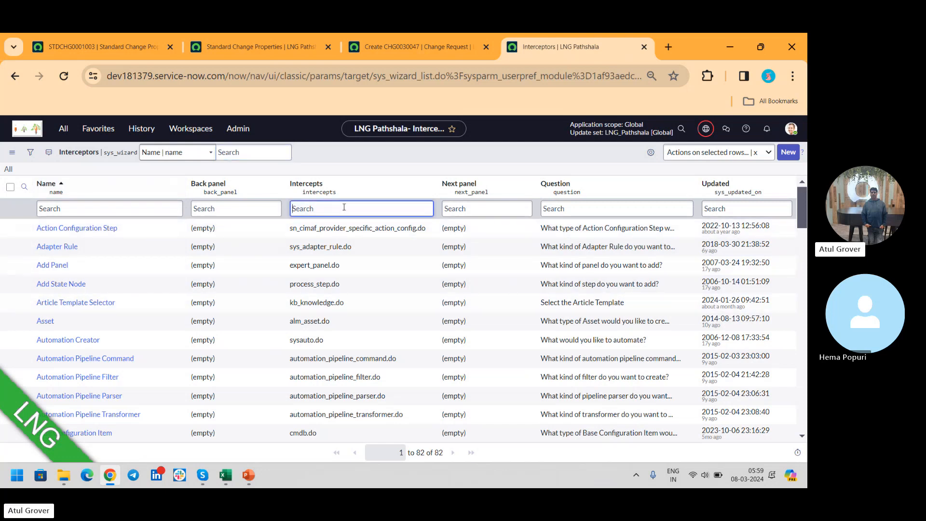
text(chnage)
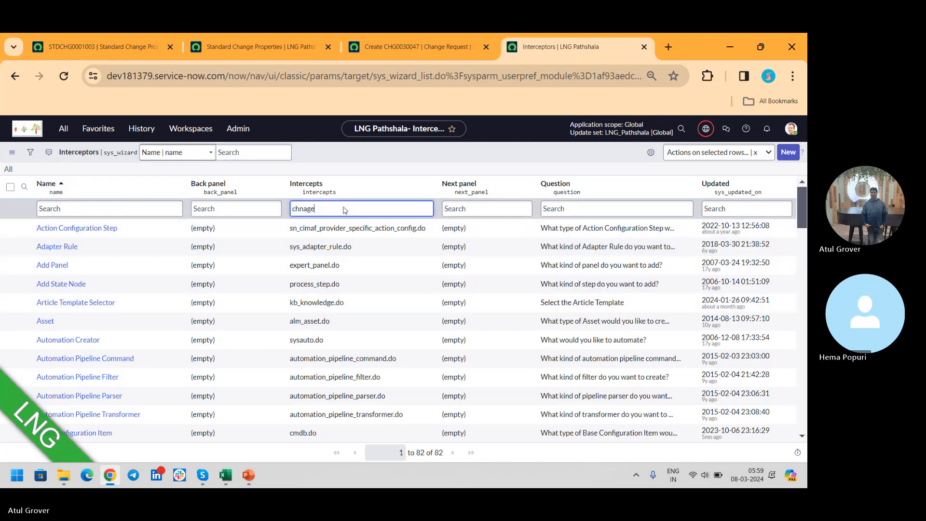
key(Return)
key(BackSpace)
key(BackSpace)
key(BackSpace)
key(BackSpace)
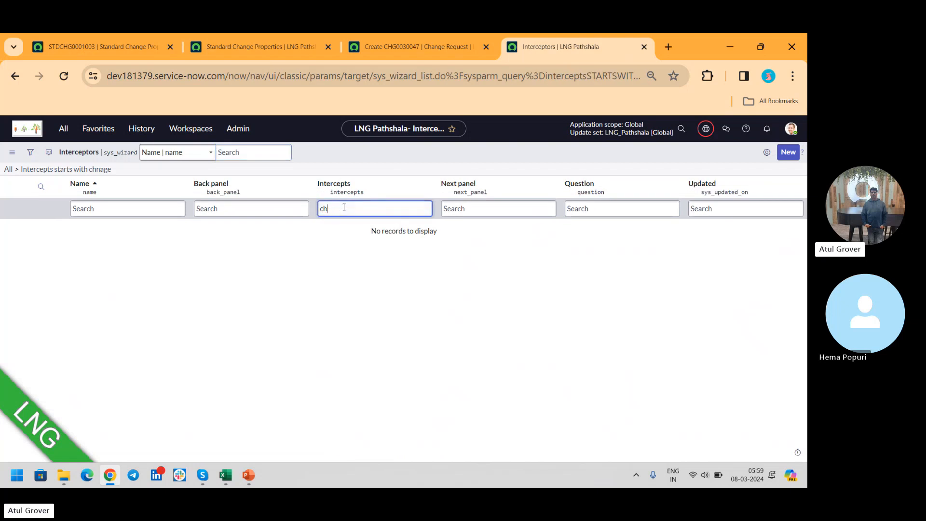
text(ane)
key(Return)
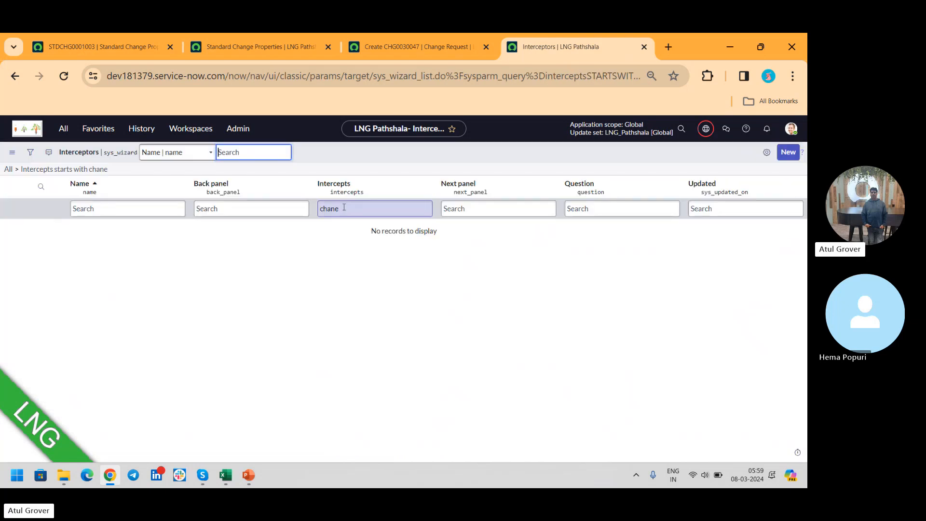
key(BackSpace)
text(ge)
key(Return)
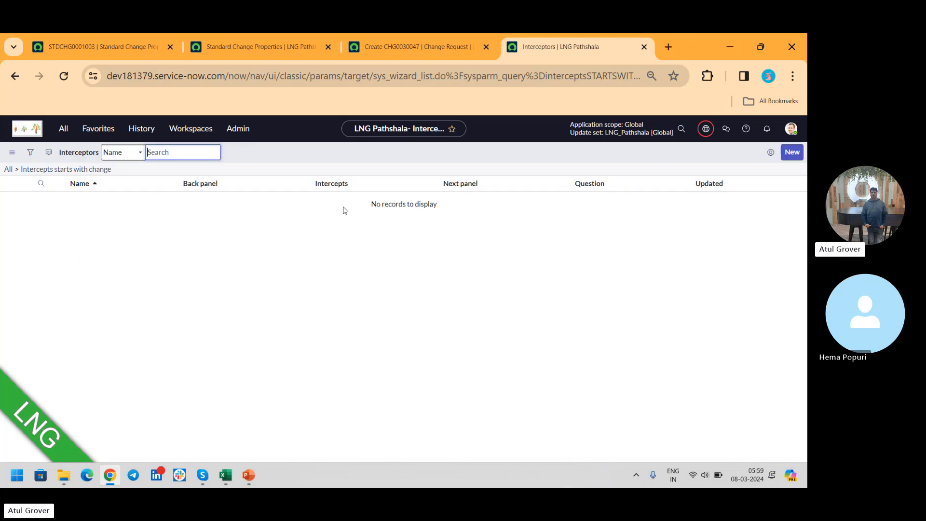
click(343, 207)
key(BackSpace)
key(BackSpace)
key(BackSpace)
key(BackSpace)
key(BackSpace)
key(BackSpace)
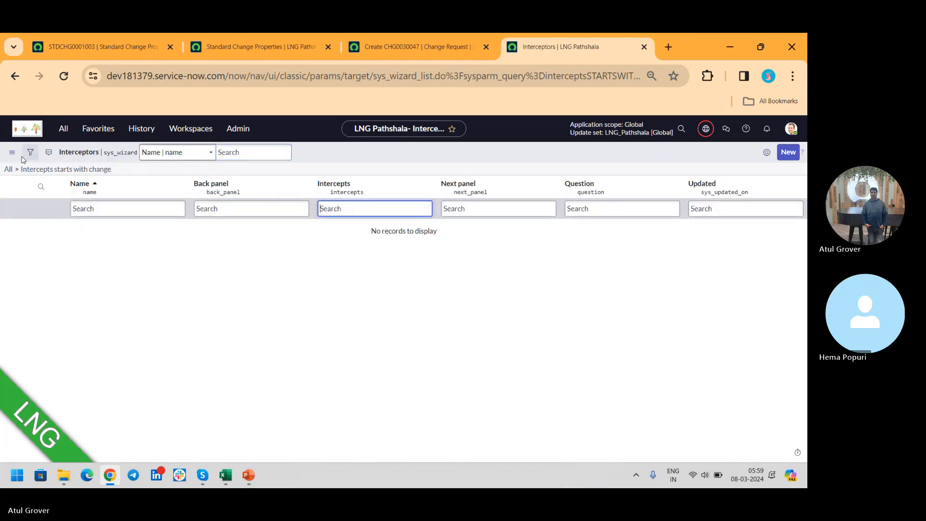
click(9, 169)
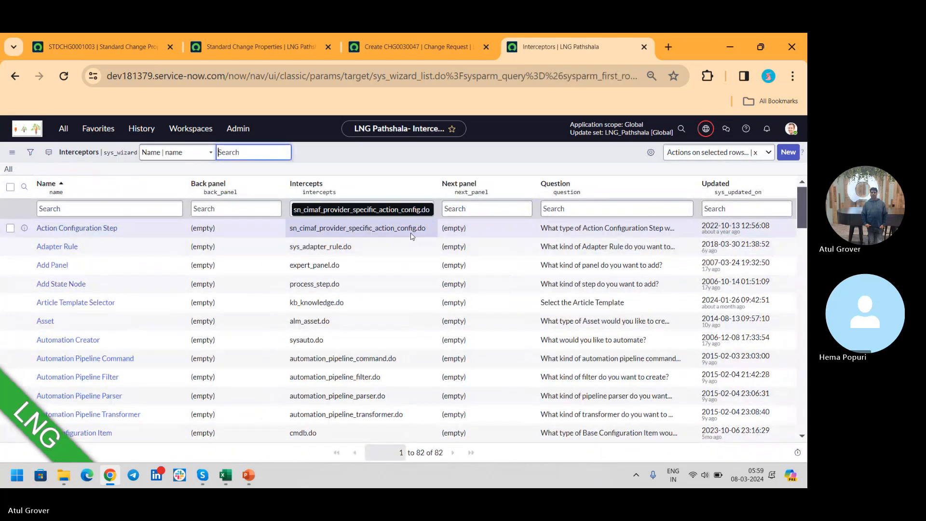
- Open the new change request page from the standard change proposal's browser tab and examine wizard_view.do in its address
click(113, 46)
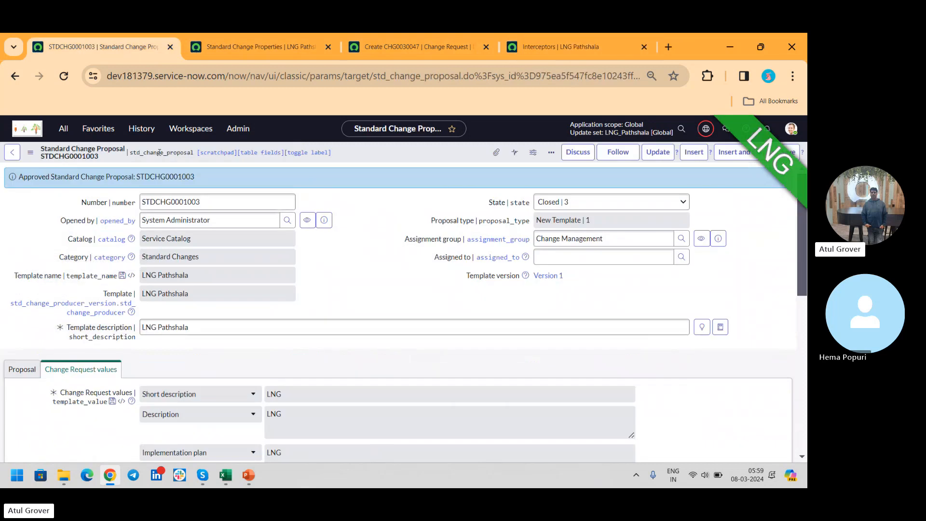
click(63, 129)
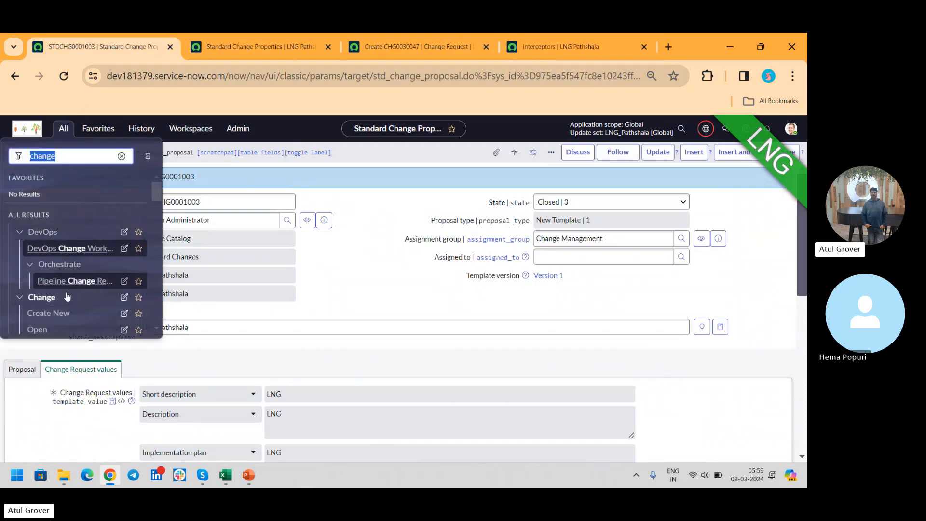
click(62, 314)
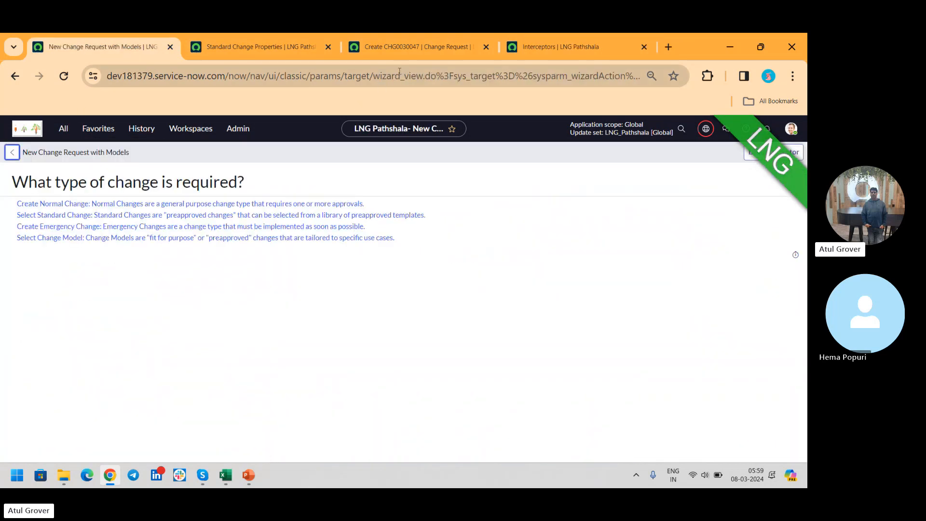
double_click(373, 80)
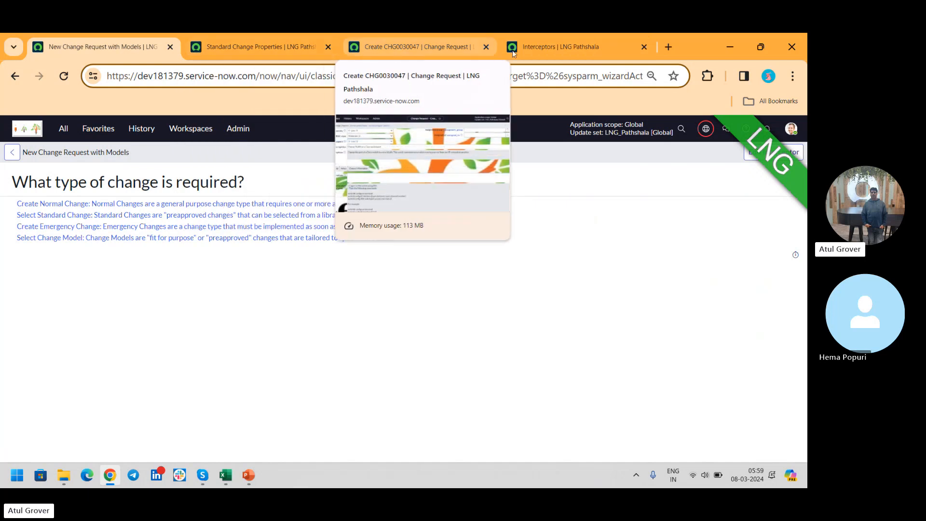
- Return to the Interceptors list, try filtering Intercepts by "wiz", and remove the filter to list all records
click(578, 49)
click(337, 209)
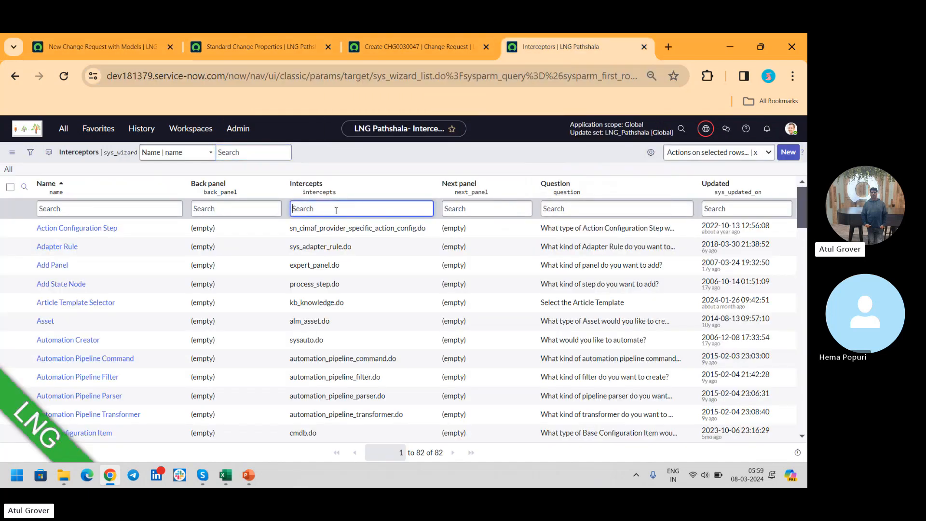
text(wiz)
key(Return)
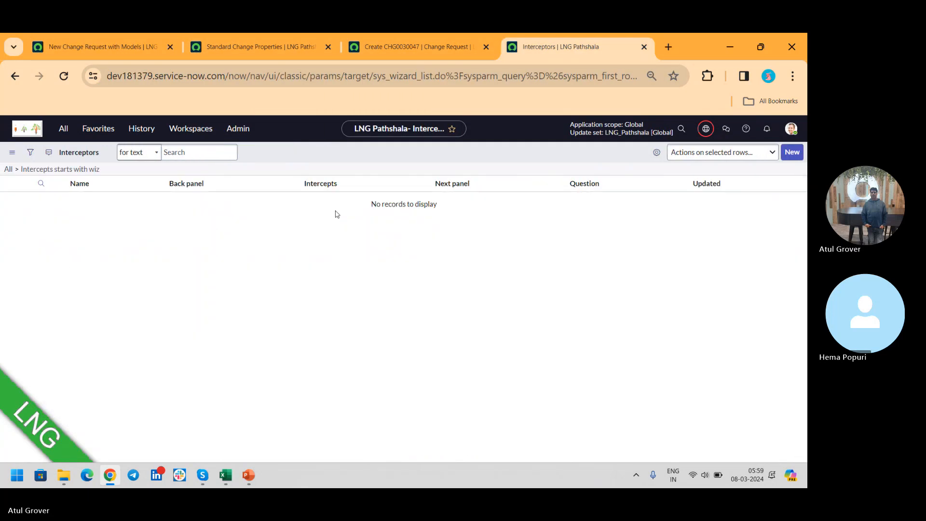
key(BackSpace)
key(BackSpace)
key(BackSpace)
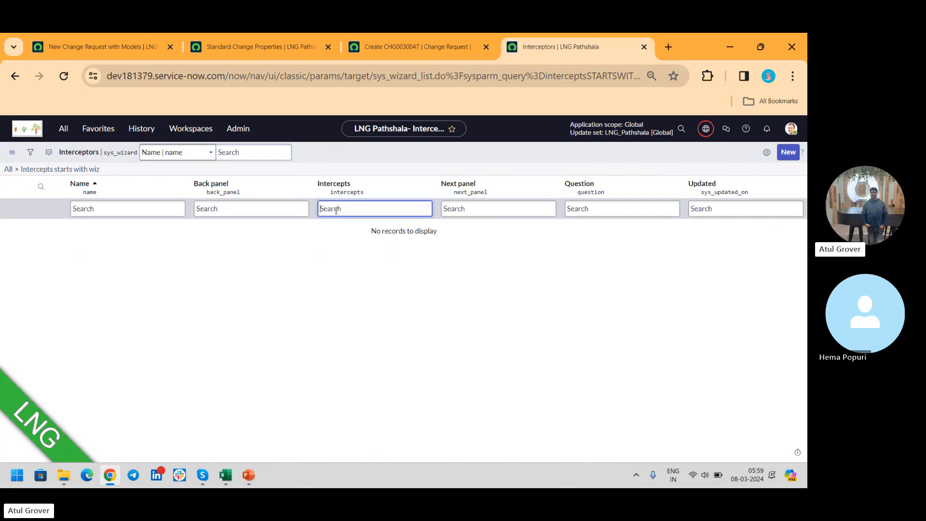
click(7, 170)
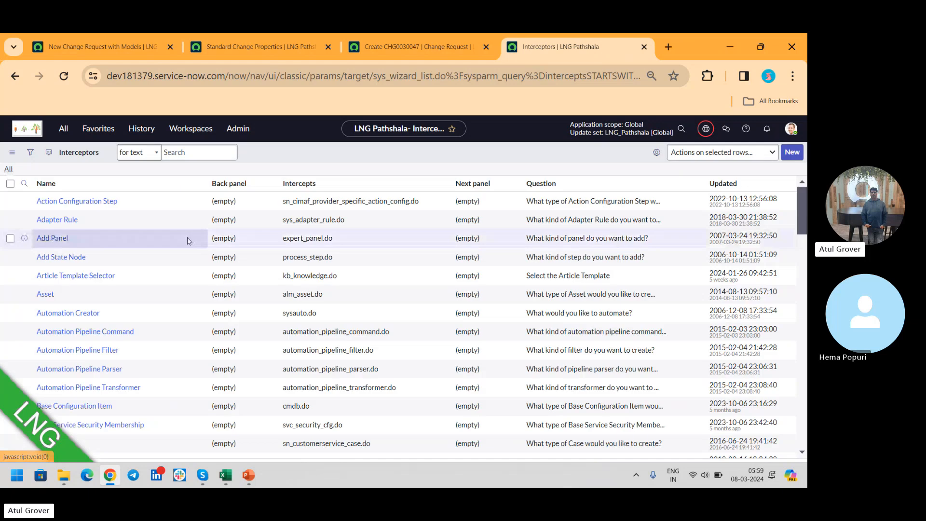
- Filter the Interceptors list to records whose name contains "change", using the search value "*change"
click(111, 217)
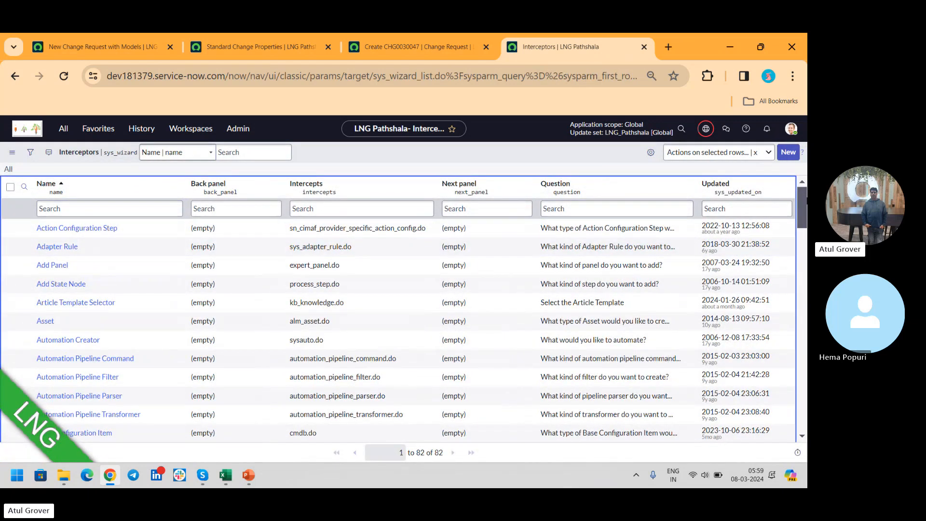
drag(805, 200, 760, 39)
click(139, 206)
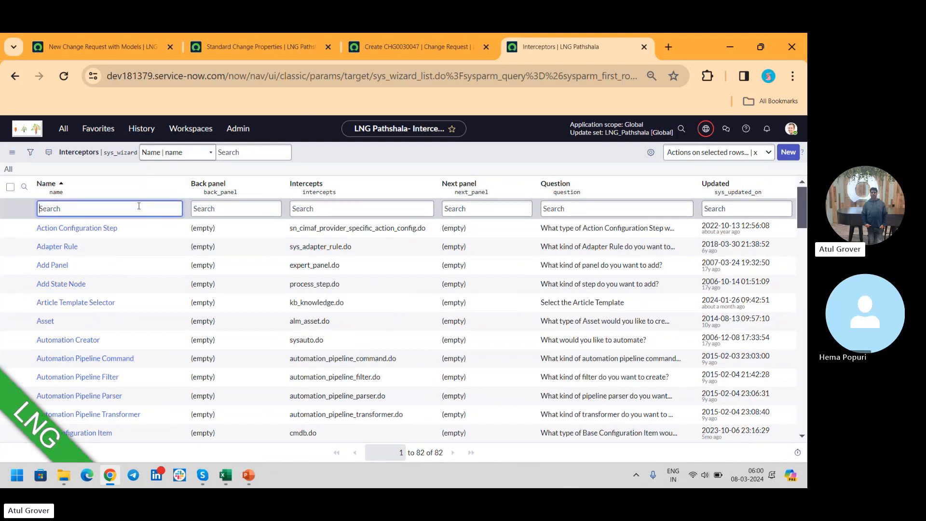
text(*change)
key(BackSpace)
key(BackSpace)
key(BackSpace)
key(BackSpace)
text(ang)
key(Return)
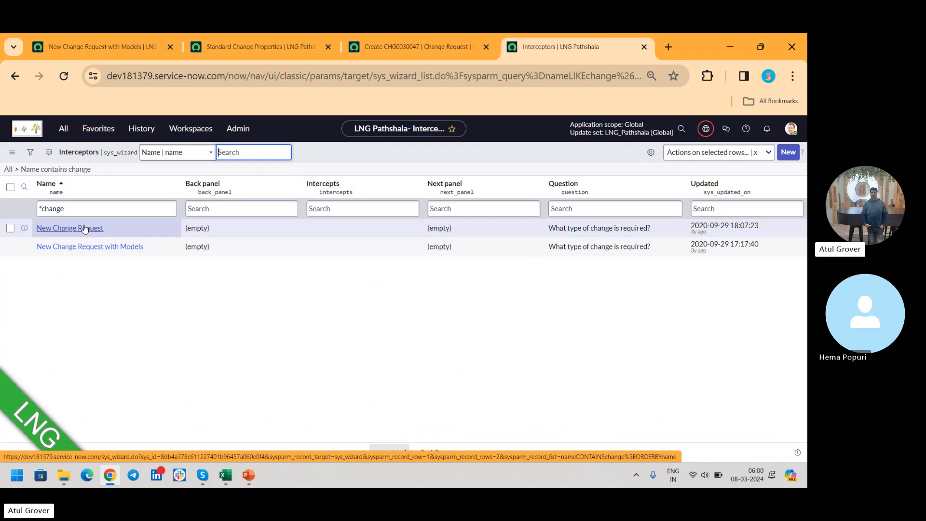
- Open the New Change Request interceptor and compare its answers with the change type selection page in the other browser tab
click(85, 229)
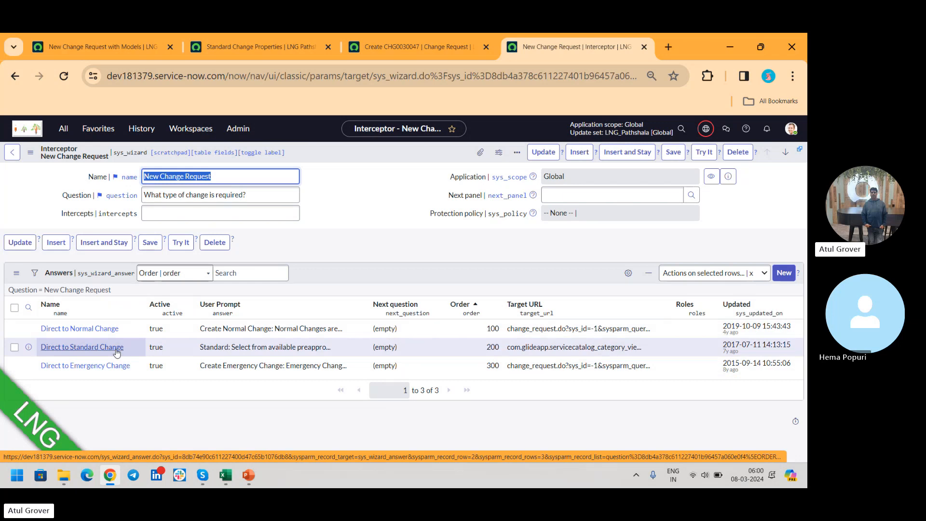
click(140, 48)
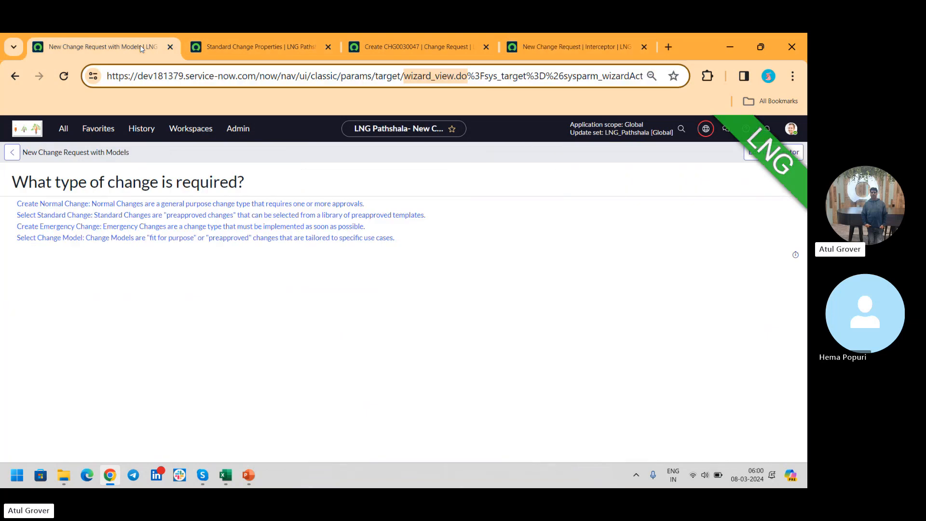
- Compare the change type page's question with the New Change Request interceptor, set the interceptor's question to "LNG Changes", and save it
drag(46, 182, 271, 179)
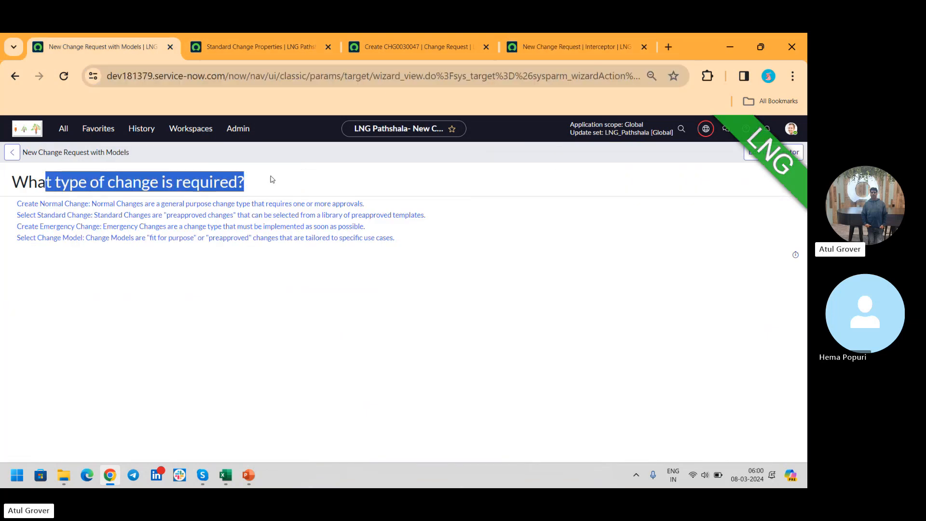
click(264, 49)
click(539, 47)
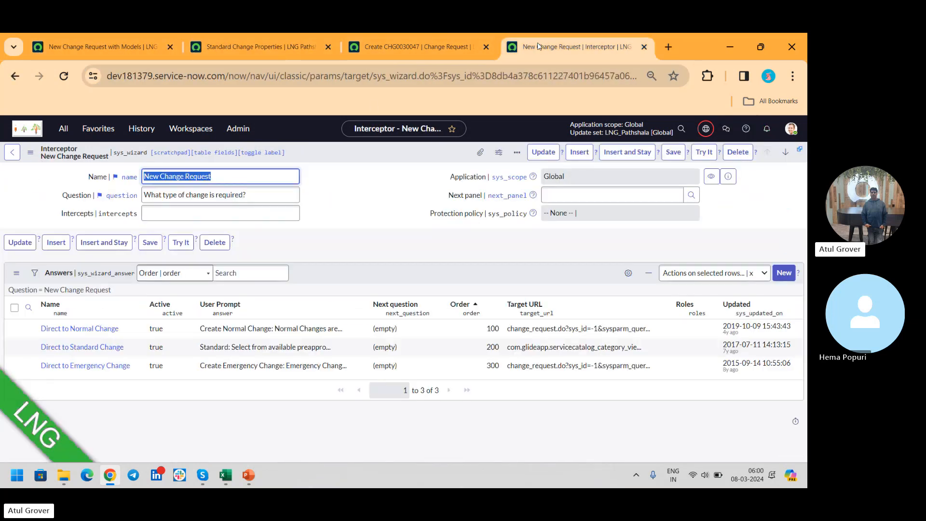
drag(268, 199, 2, 190)
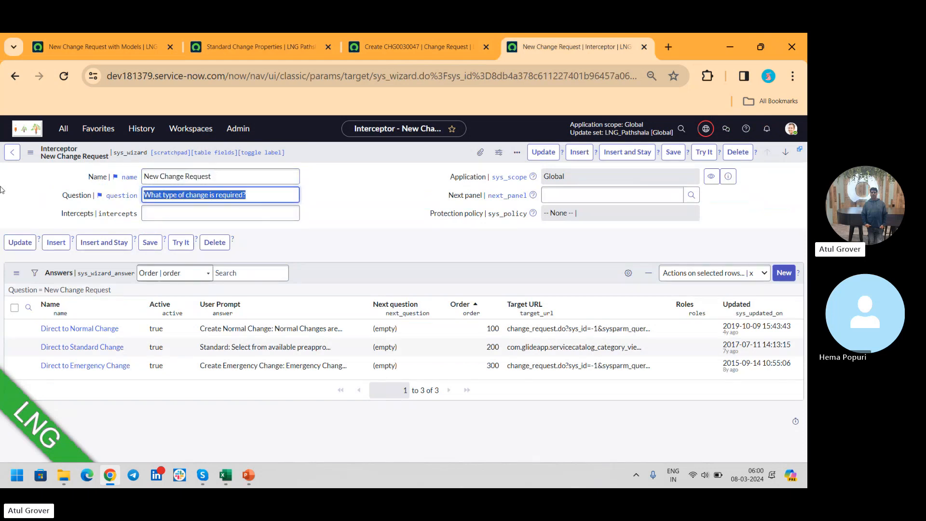
text(LNG CHnag)
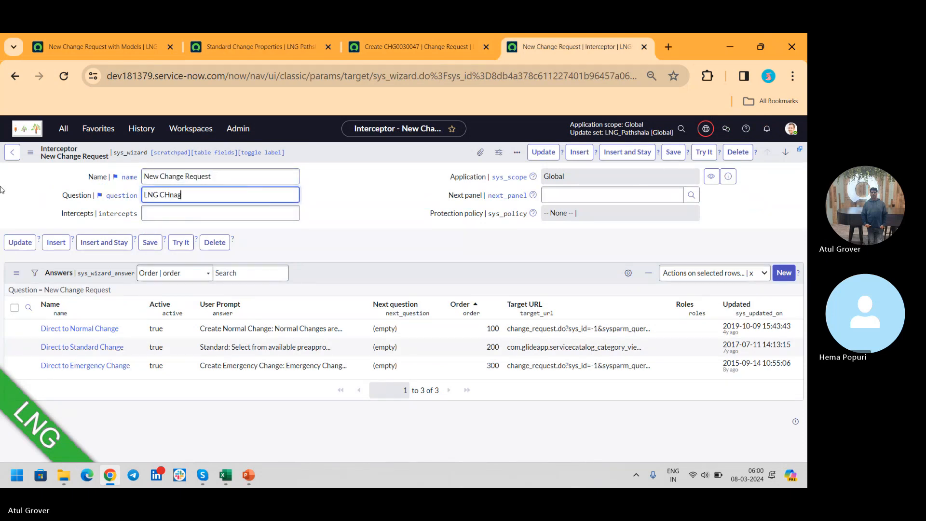
key(BackSpace)
key(BackSpace)
key(BackSpace)
key(BackSpace)
text(hanges)
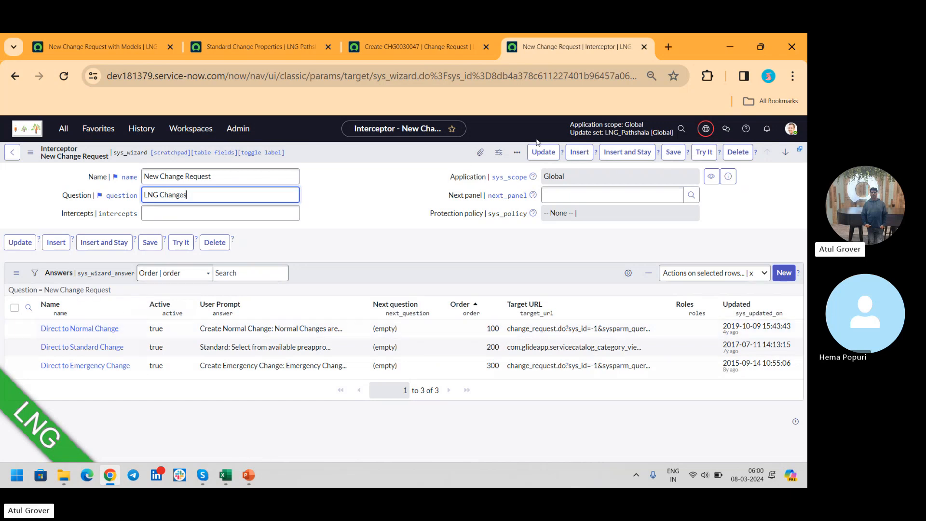
click(671, 152)
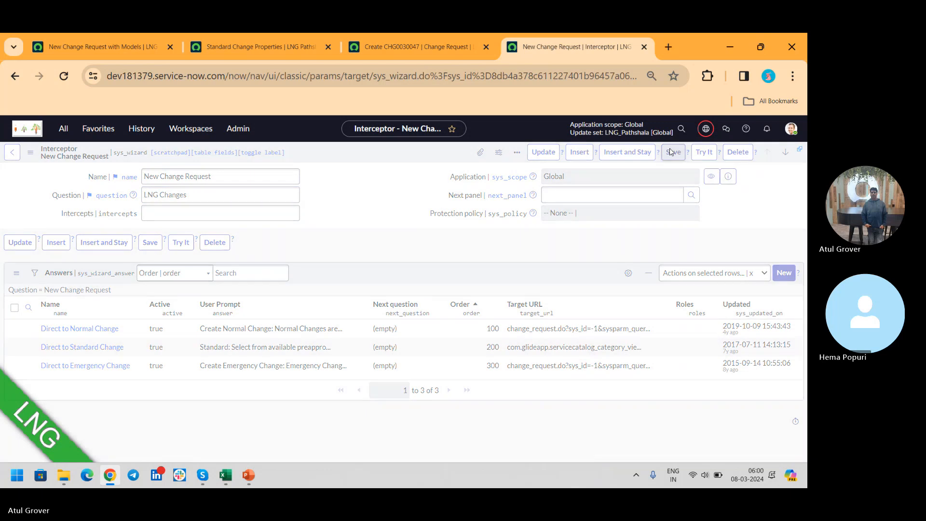
- Open the Direct to Normal Change answer and examine its Target URL parameters against the matching link on the change type page
click(74, 332)
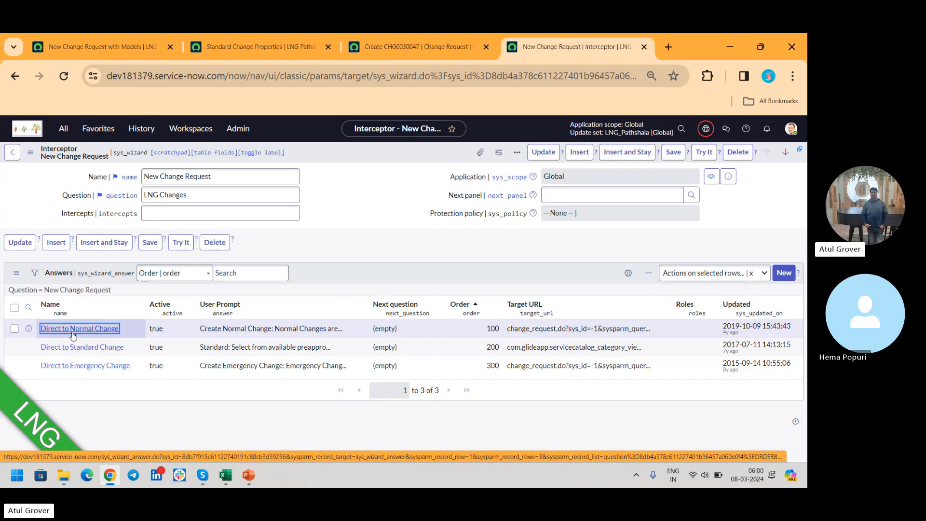
click(73, 333)
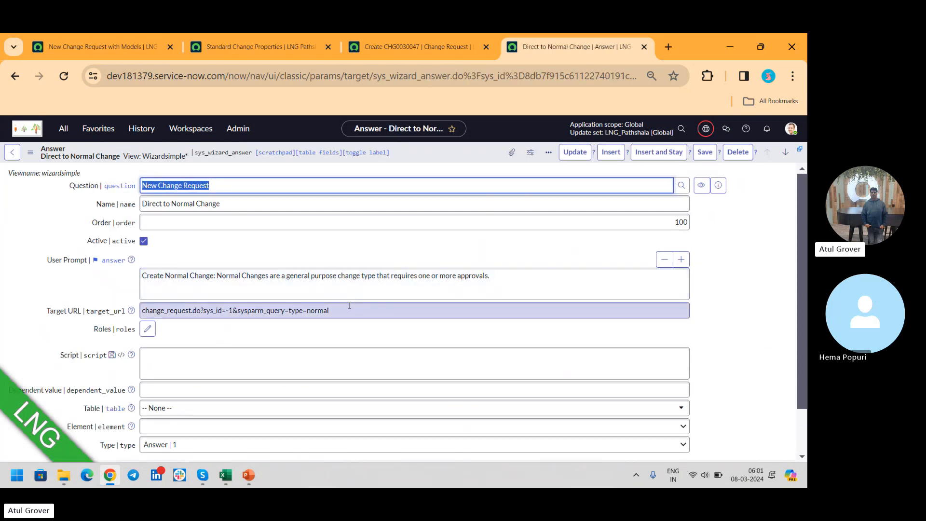
drag(350, 305, 105, 323)
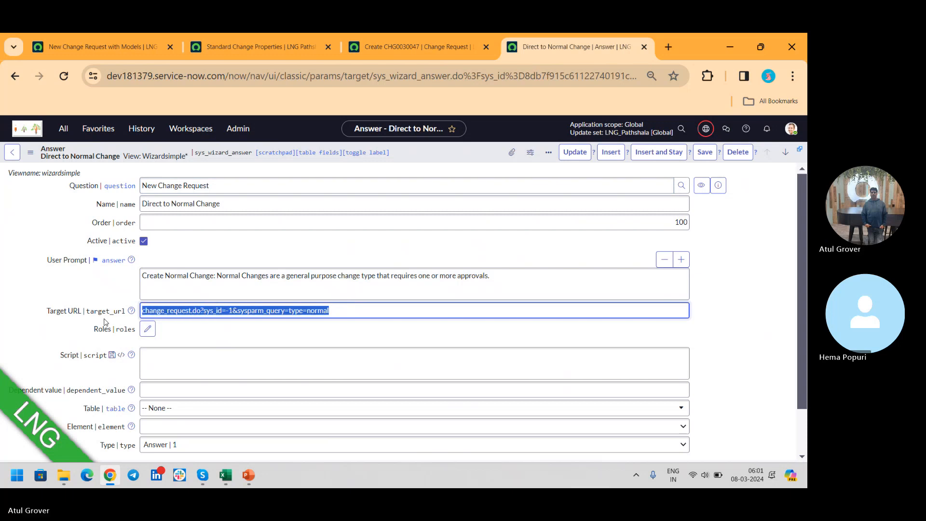
click(143, 47)
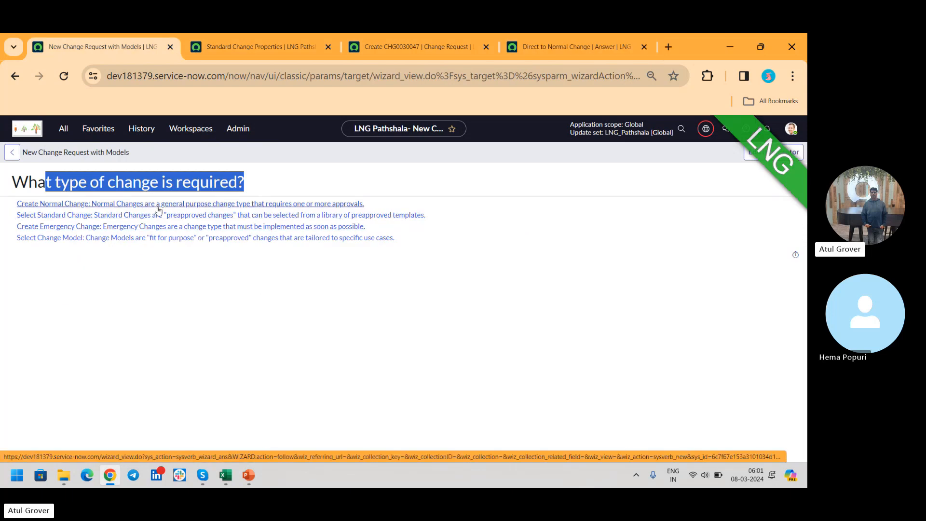
click(552, 45)
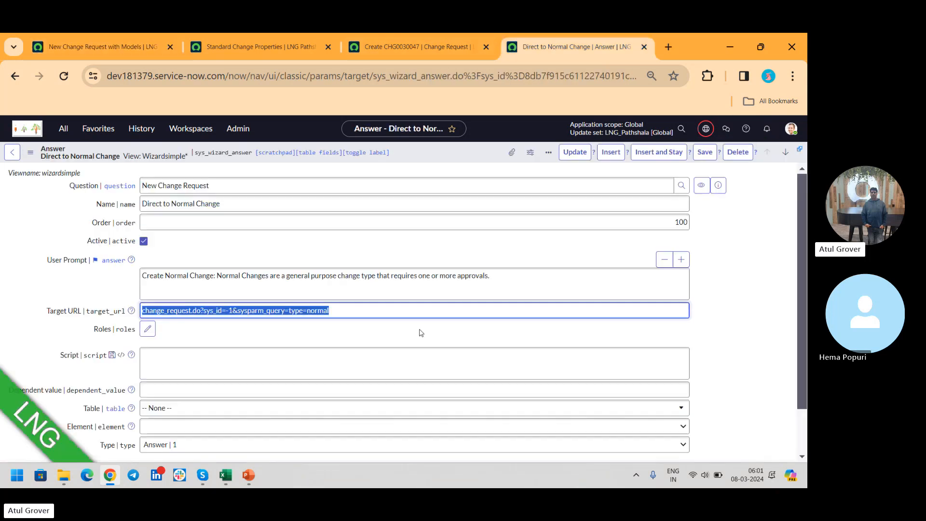
click(217, 310)
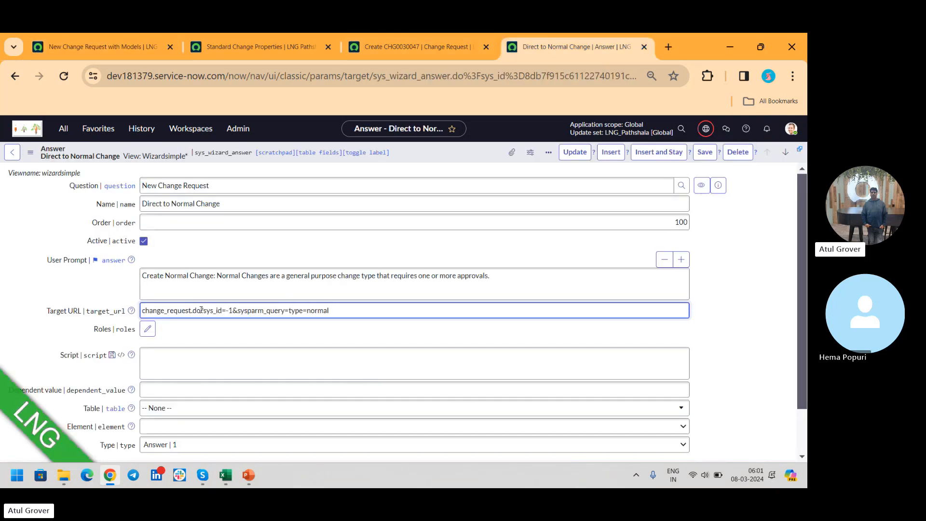
drag(201, 309, 342, 309)
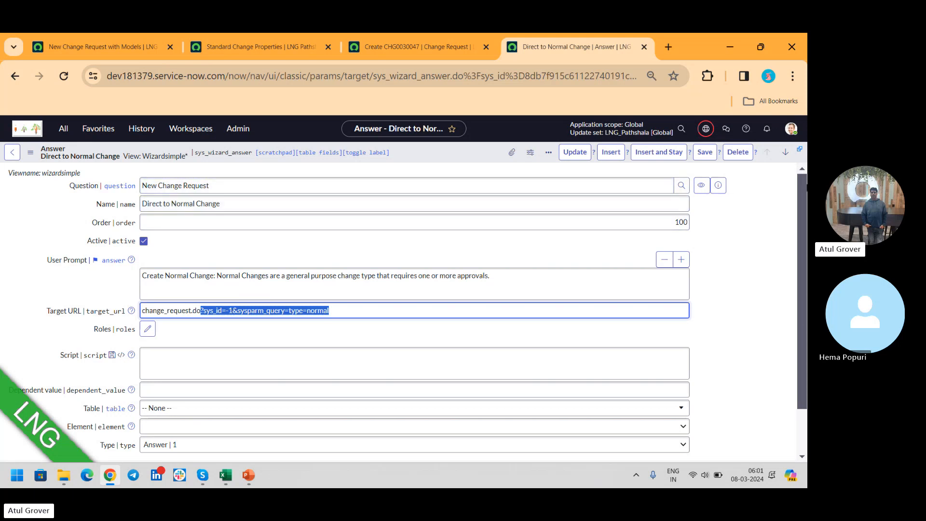
drag(803, 185, 779, 126)
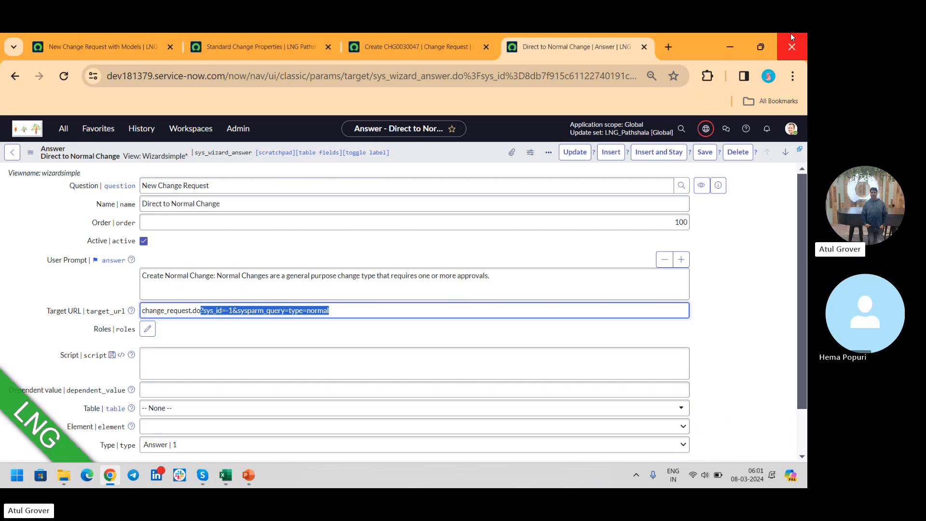
- Insert a copy of the Direct to Normal Change answer, staying on it; name it "LNG" and set its user prompt to "LNG Pathshala"
click(659, 153)
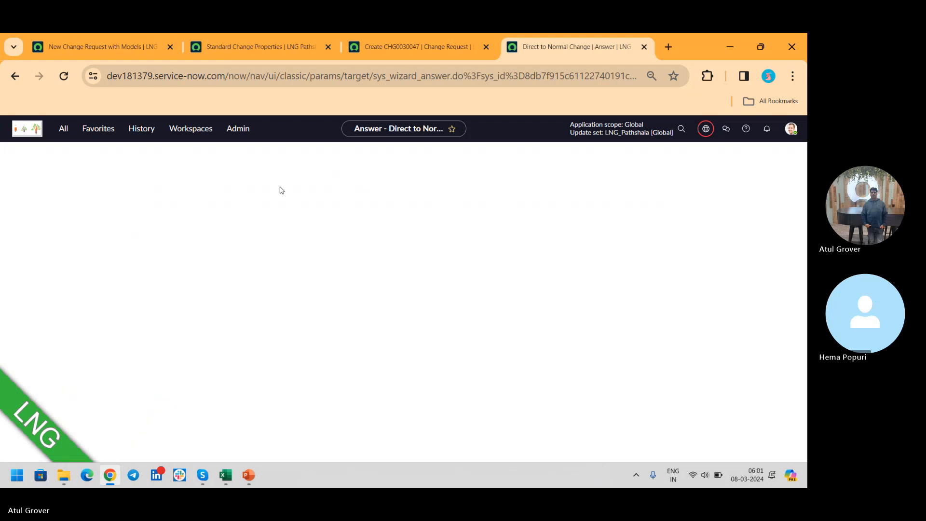
drag(271, 197, 16, 199)
text(LNG)
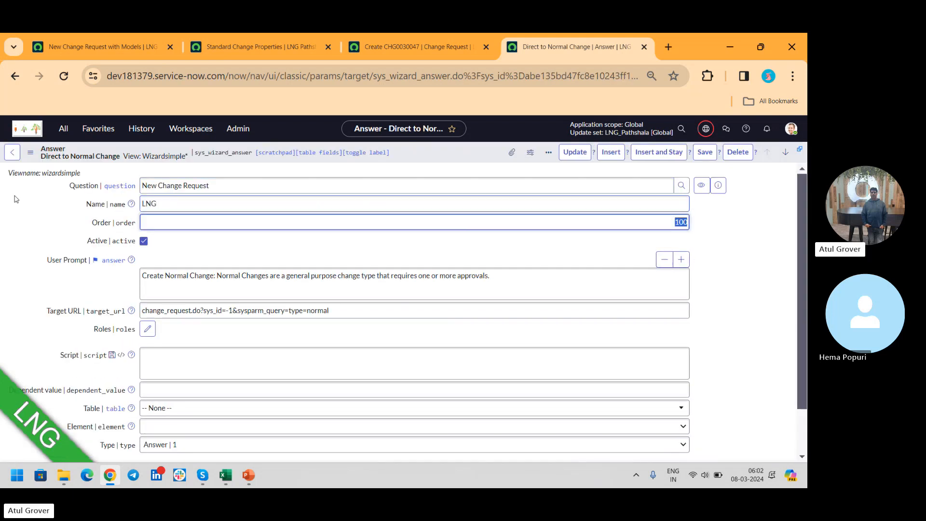
drag(490, 276, 5, 260)
text(LNG Pathsaha)
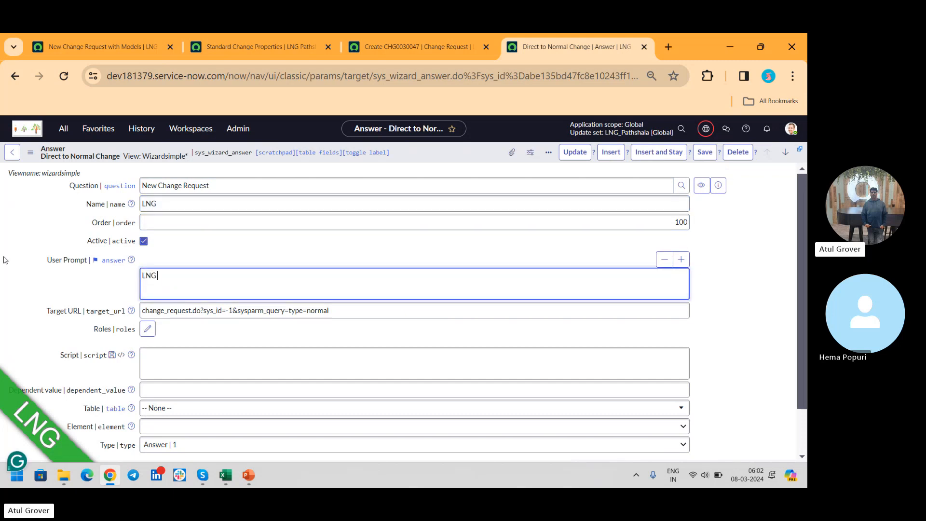
key(BackSpace)
key(BackSpace)
key(BackSpace)
text(hala)
- Set the LNG answer's Target URL to change_request.do?sys_id=-1&sysparm_query=type=LNG and save the record
click(372, 313)
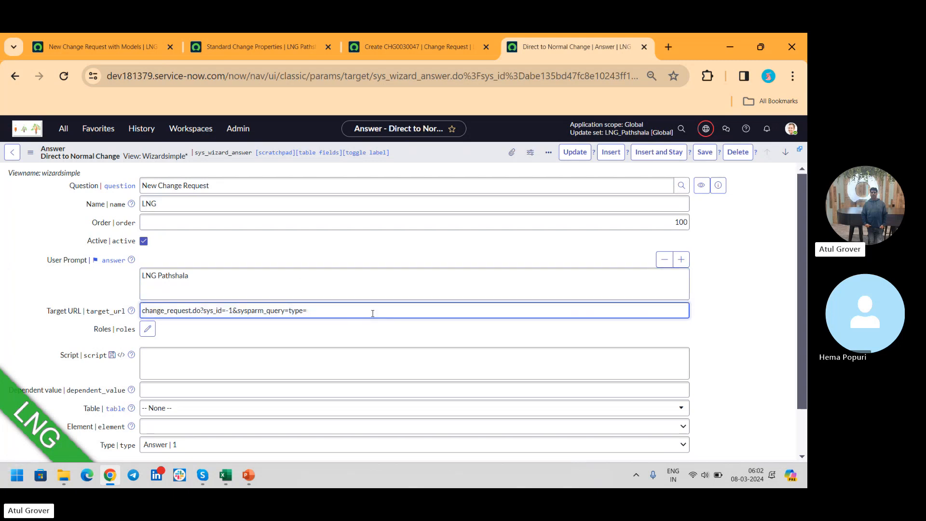
text(LNG)
click(719, 154)
click(451, 58)
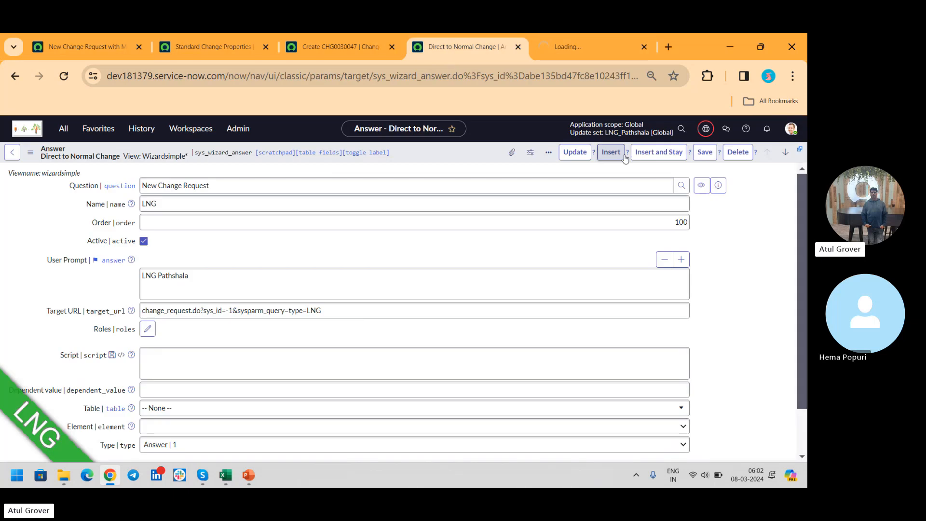
click(704, 154)
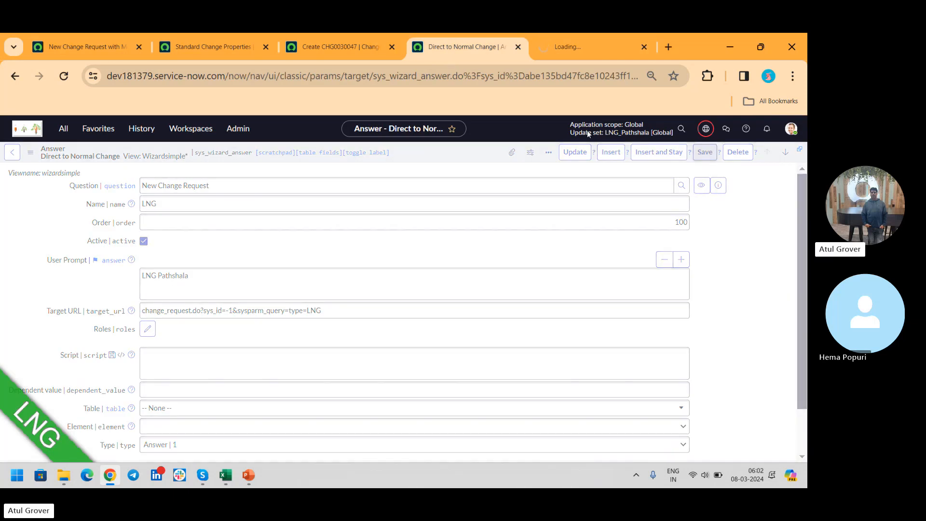
- Reload the change type selection page, filter the navigator by "change", and reopen the page through Change's Create New module to check its options
click(82, 46)
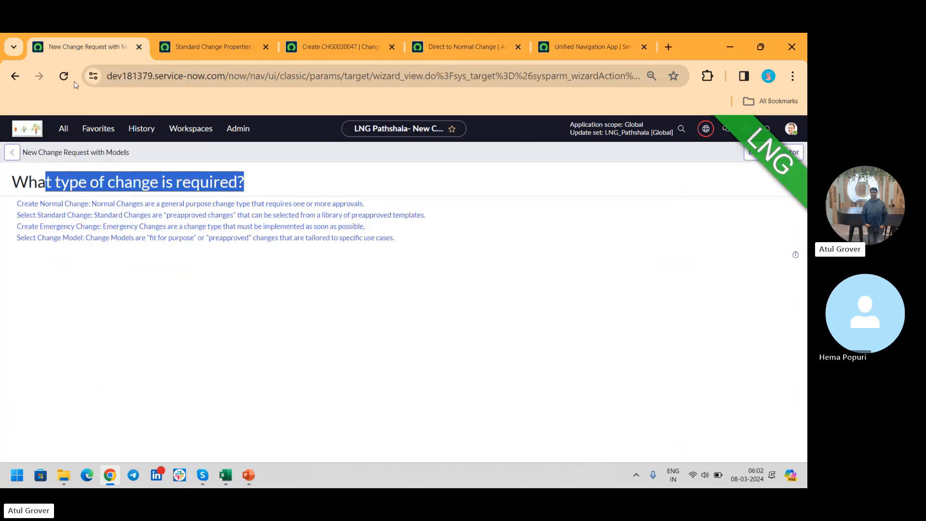
click(64, 77)
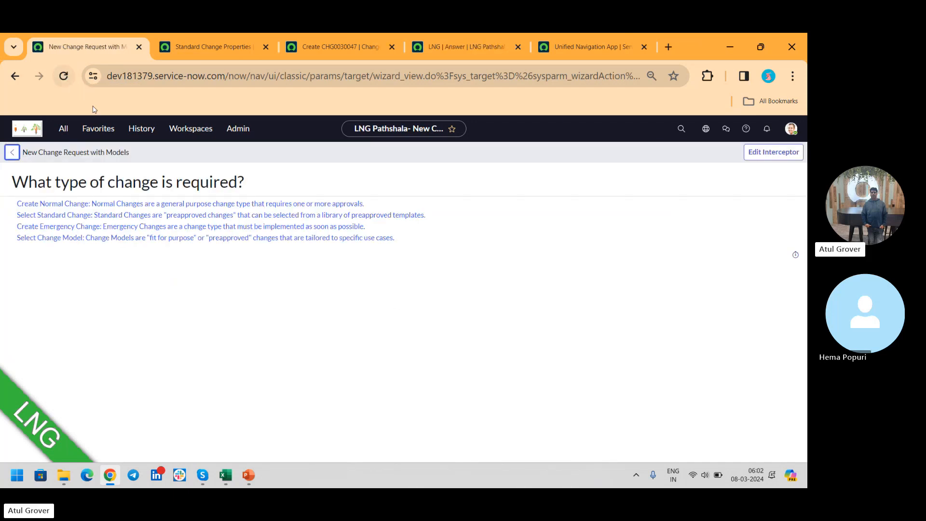
click(71, 129)
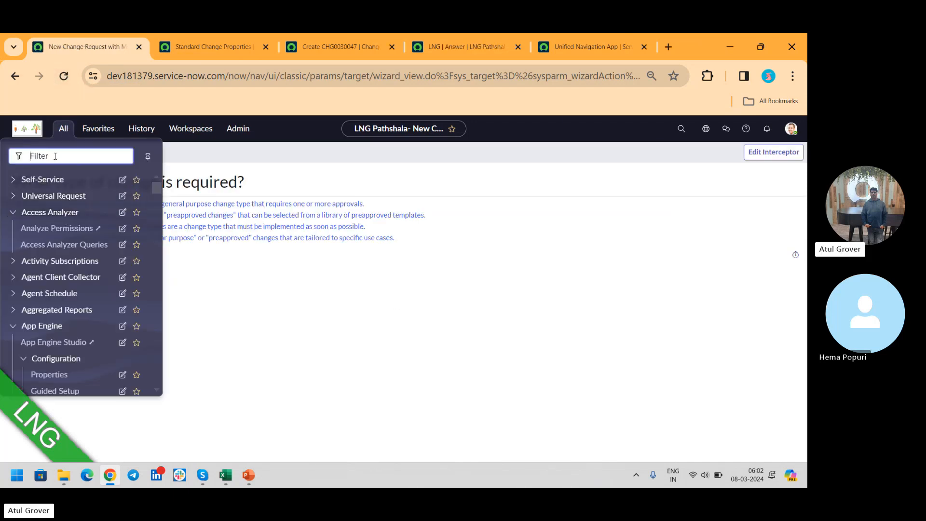
text(chnage)
key(BackSpace)
key(BackSpace)
key(BackSpace)
key(BackSpace)
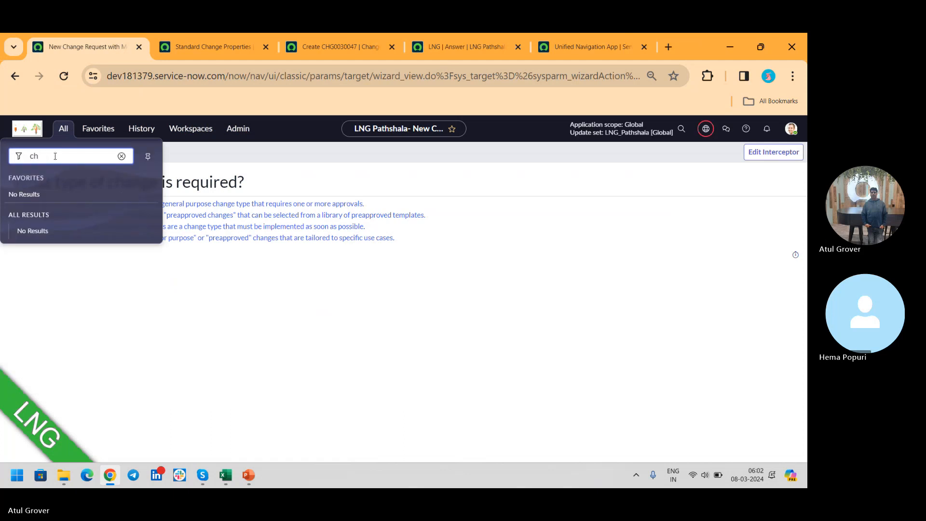
text(ange)
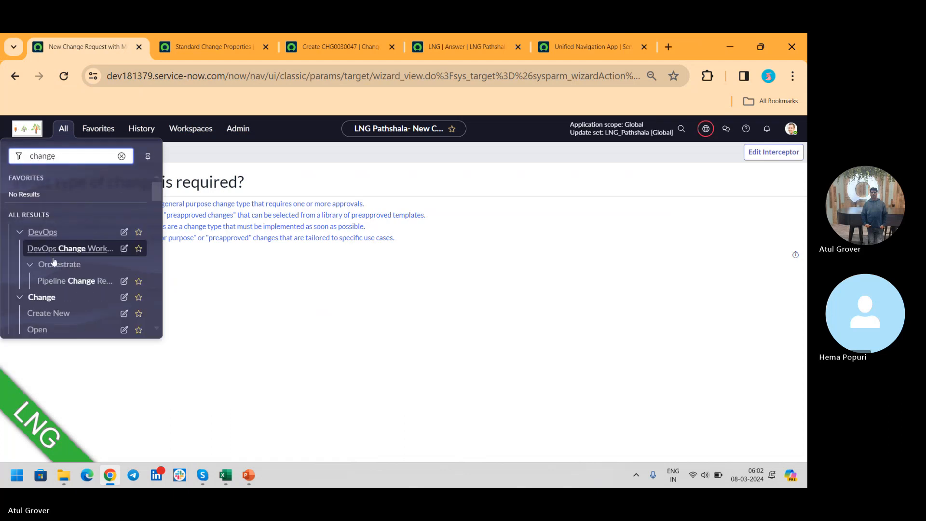
click(61, 319)
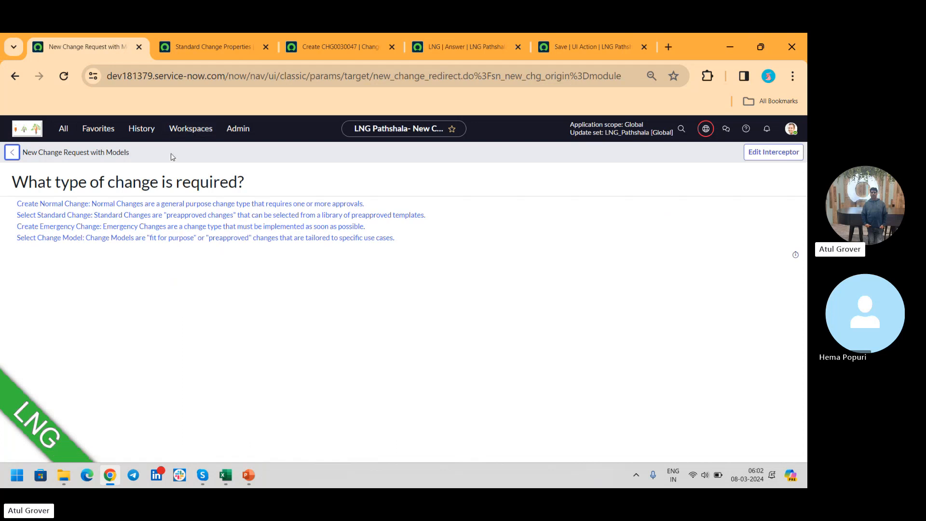
- Close the stray Save UI Action page, change the LNG answer's Target URL type to Normal and its order to 400, and save
click(583, 44)
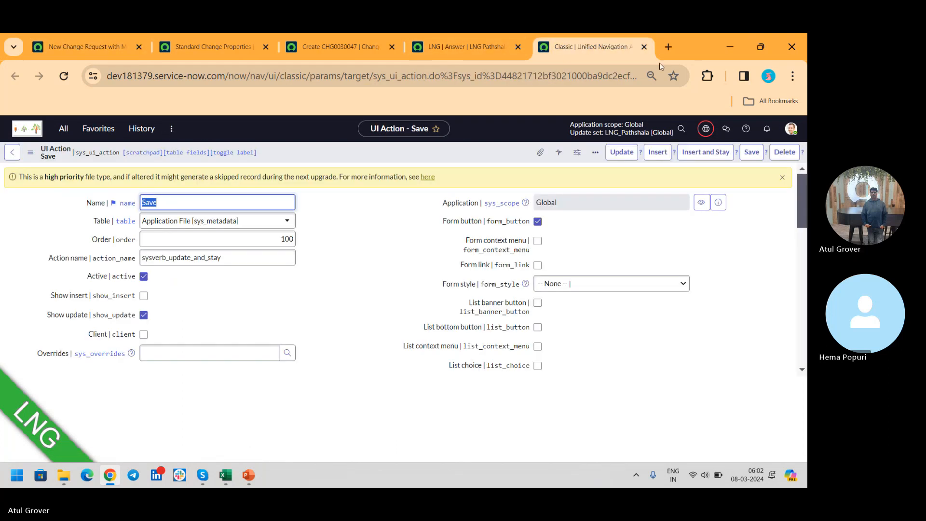
click(644, 47)
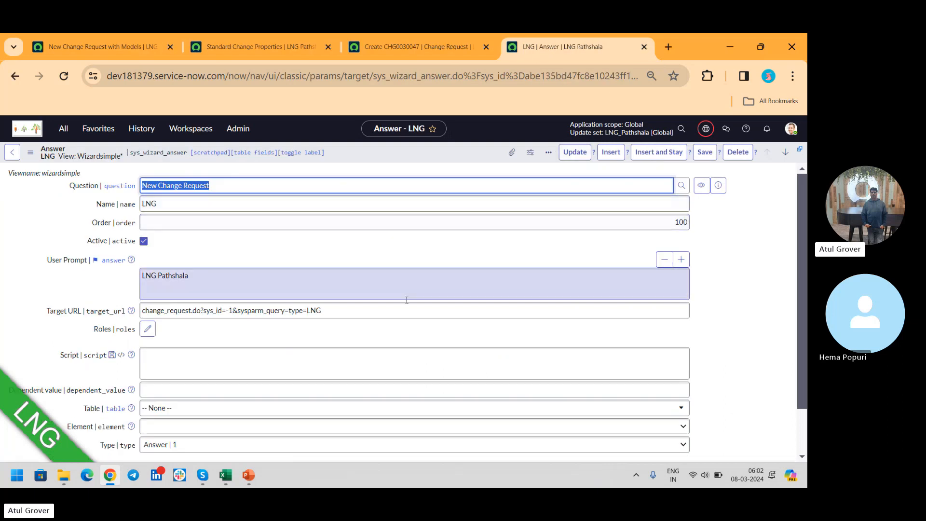
click(361, 308)
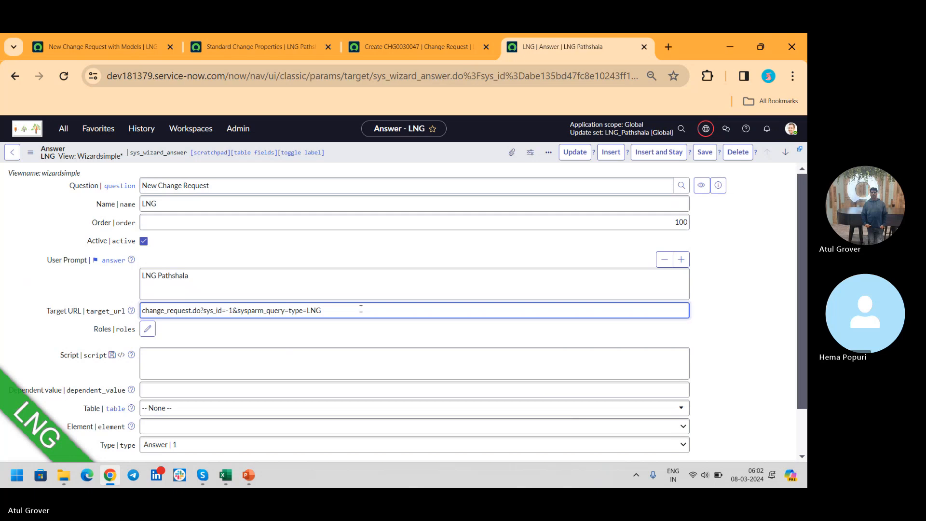
key(BackSpace)
click(704, 153)
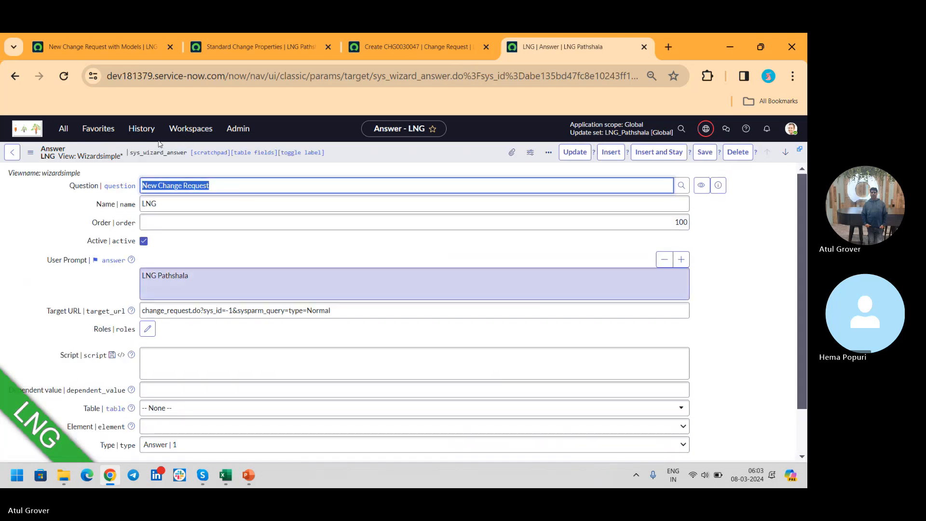
click(671, 222)
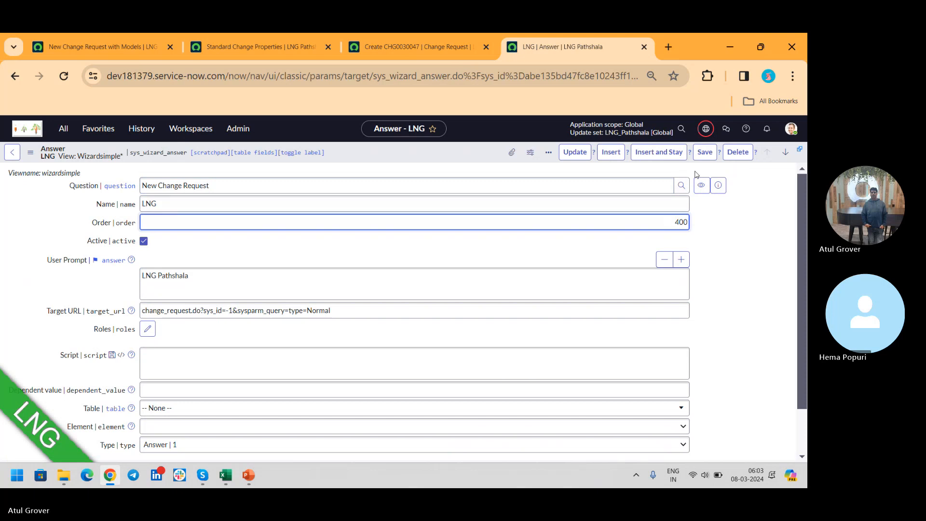
click(704, 158)
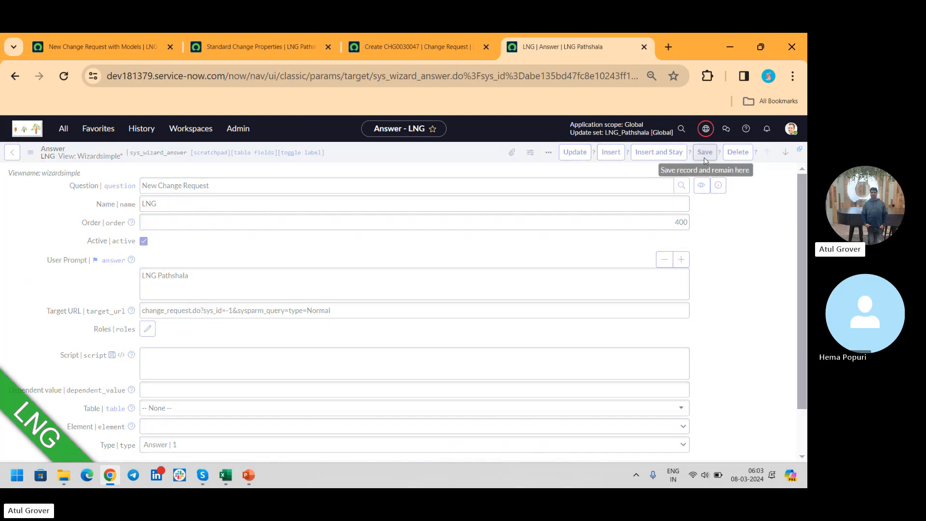
- Reload the change type selection page and reopen it through Change's Create New module to check for the LNG option
click(78, 44)
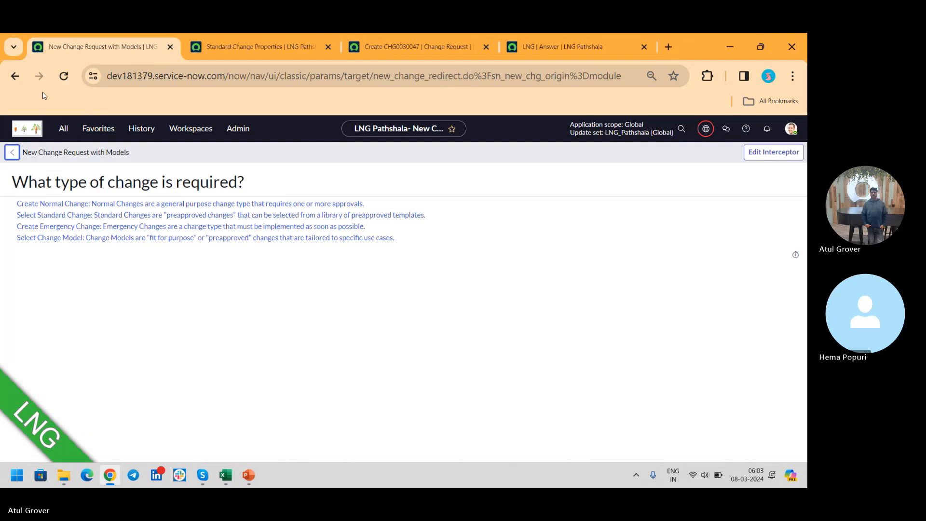
click(63, 77)
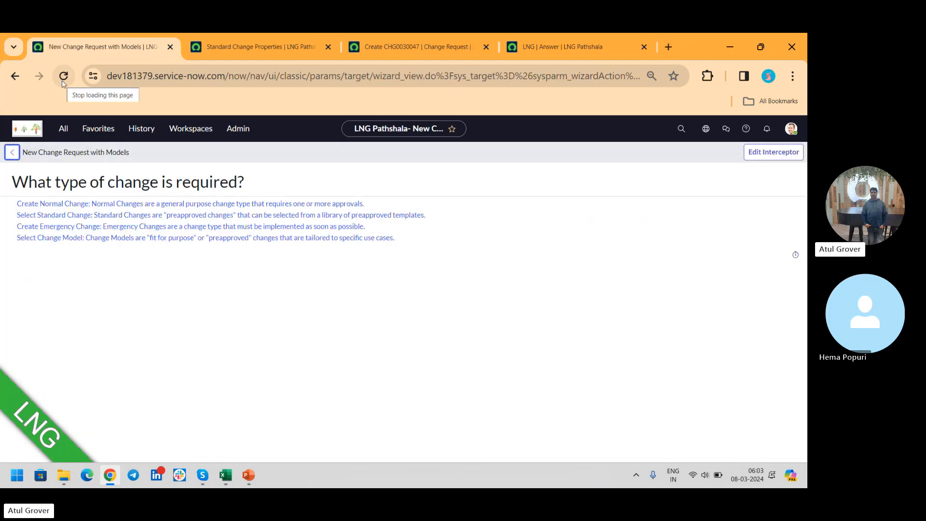
click(63, 131)
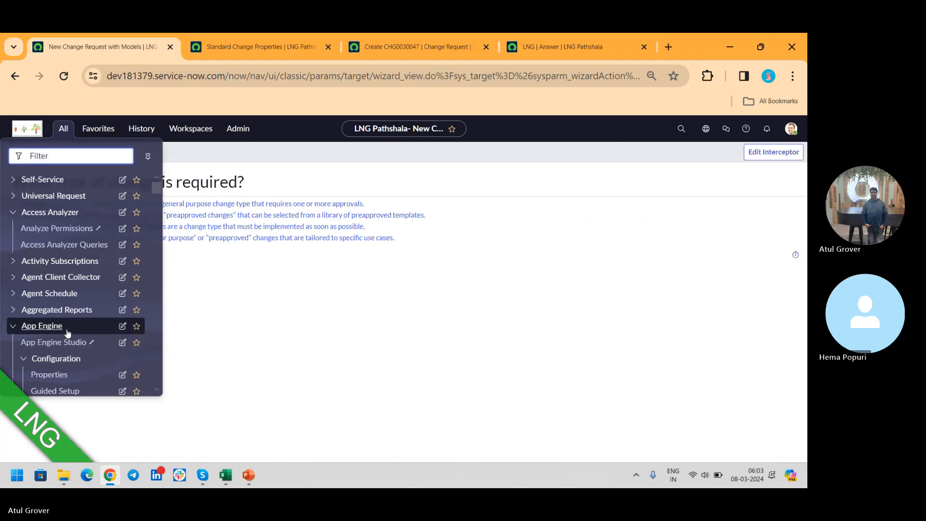
text(ch)
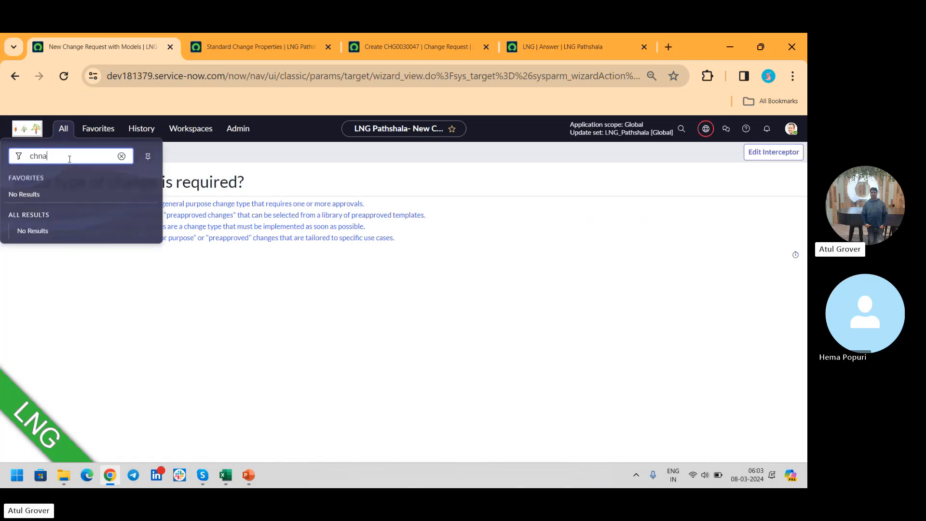
text(ange)
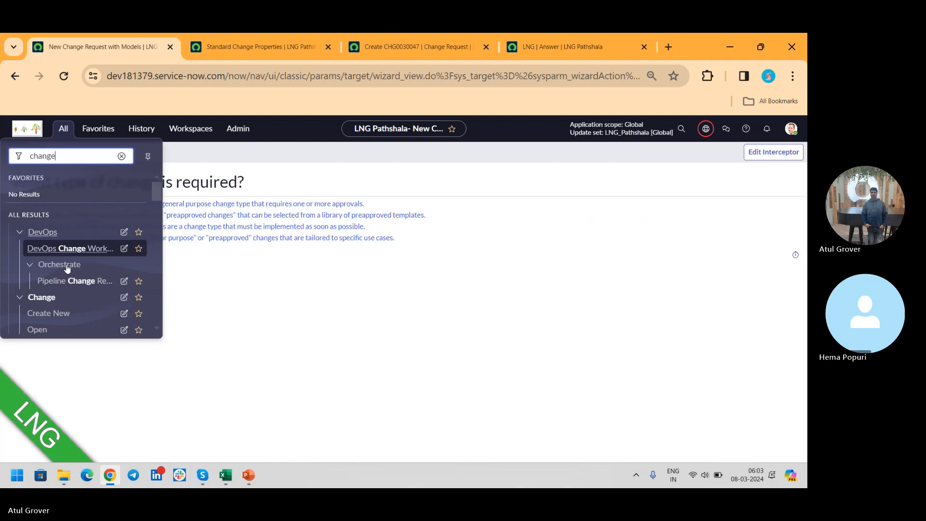
click(69, 314)
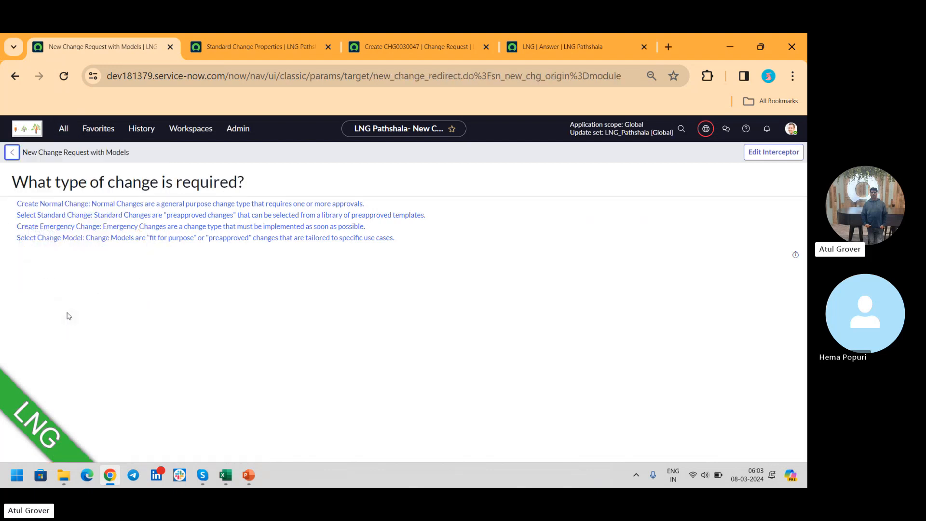
- Leave the LNG answer record for the change type selection page and open the New Change Request with Models interceptor for editing
click(567, 47)
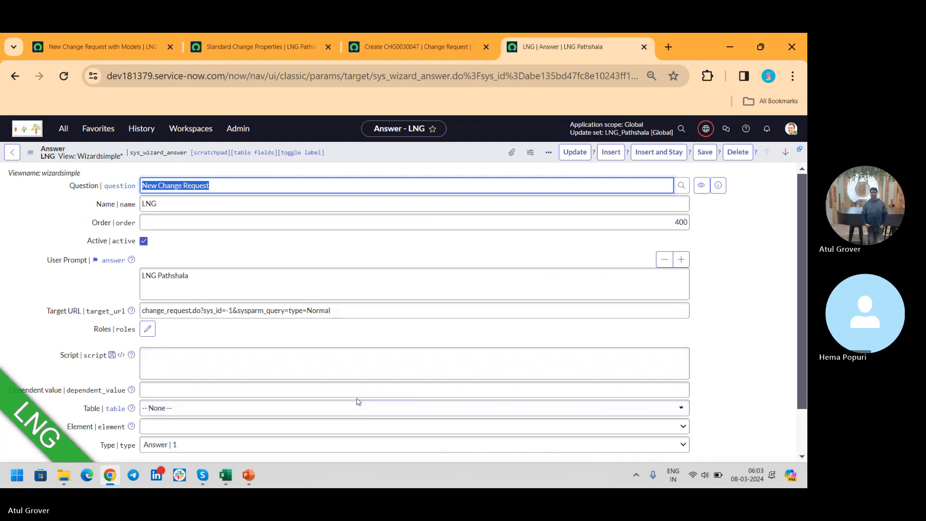
click(317, 446)
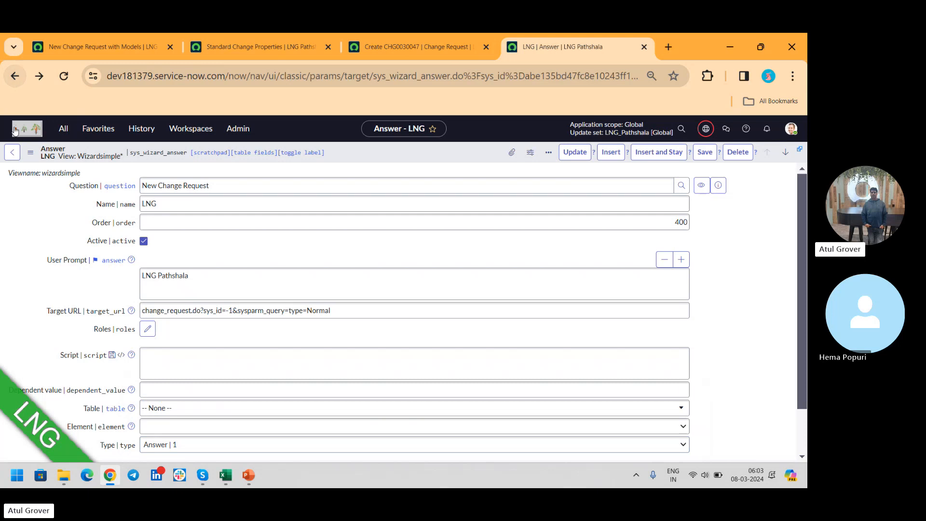
click(12, 153)
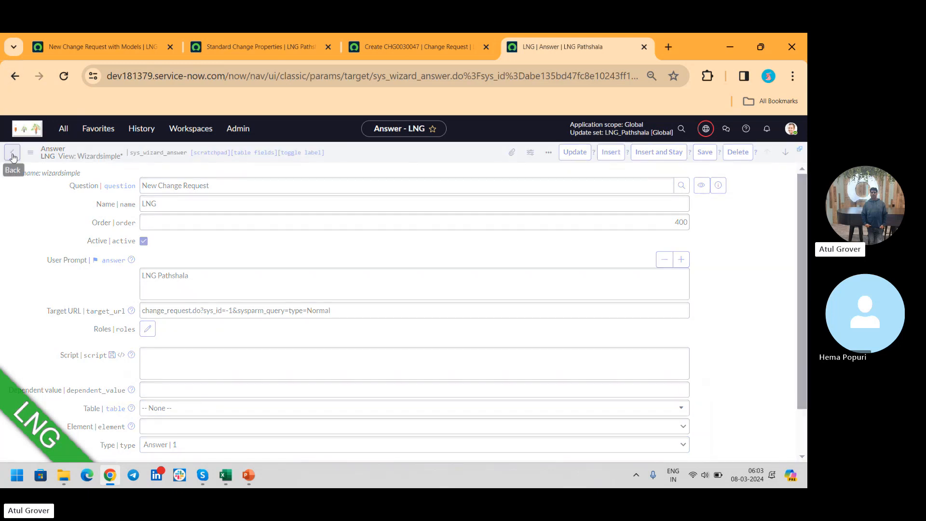
click(12, 155)
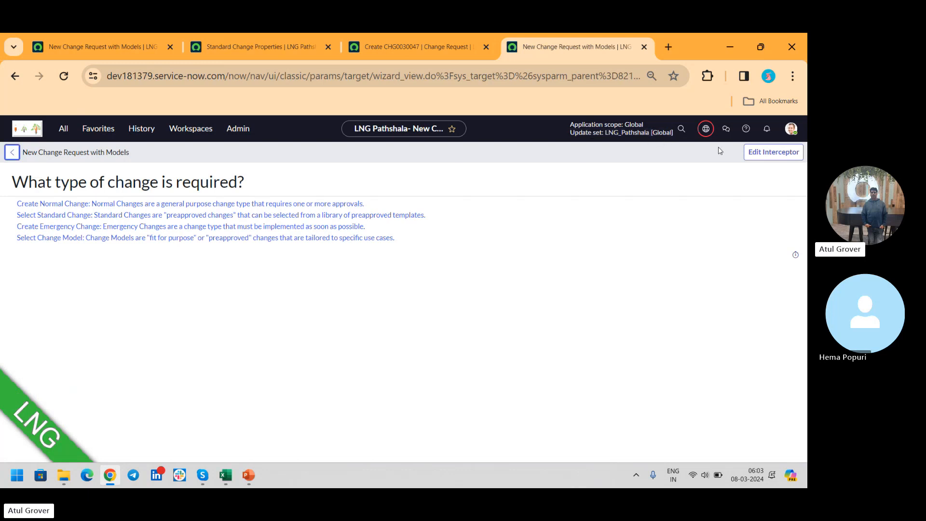
click(764, 156)
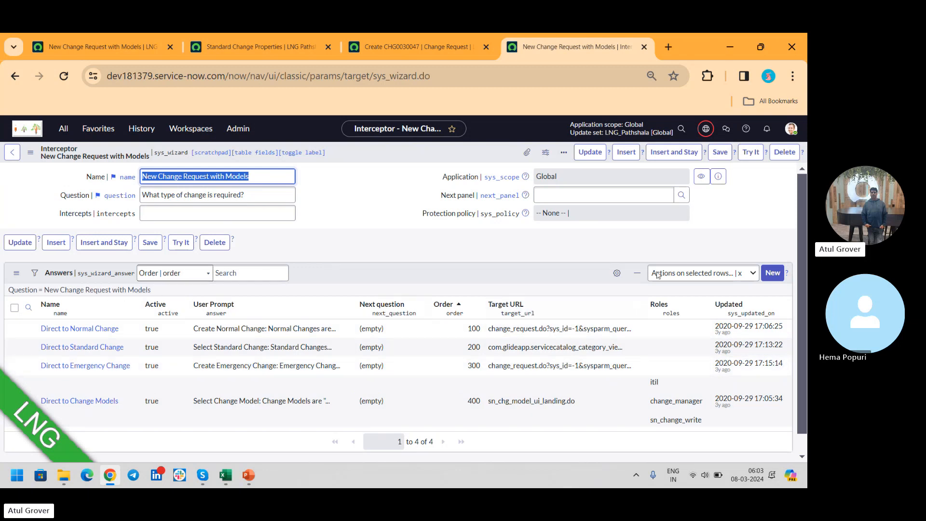
- Add a new answer of the kind "Simple question to redirect the URL", name it "LNG", set its order to 400, and submit it
click(772, 279)
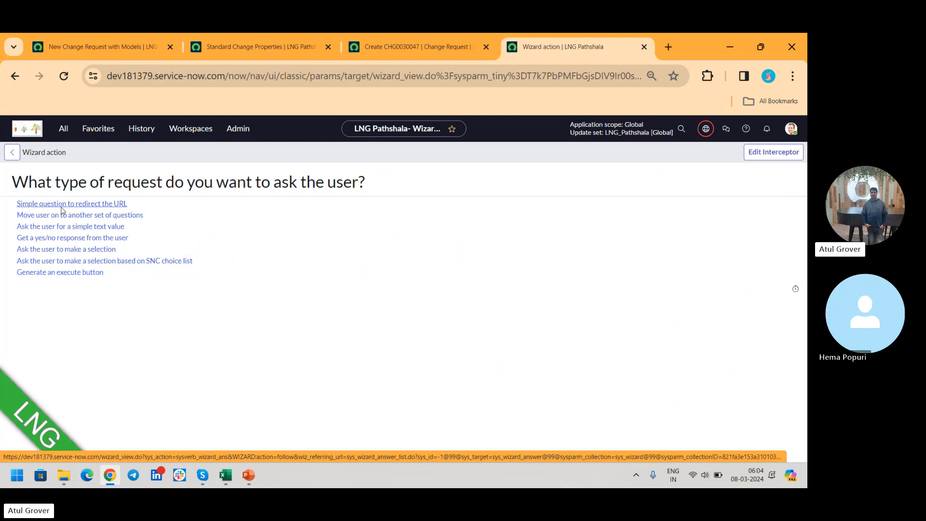
click(61, 208)
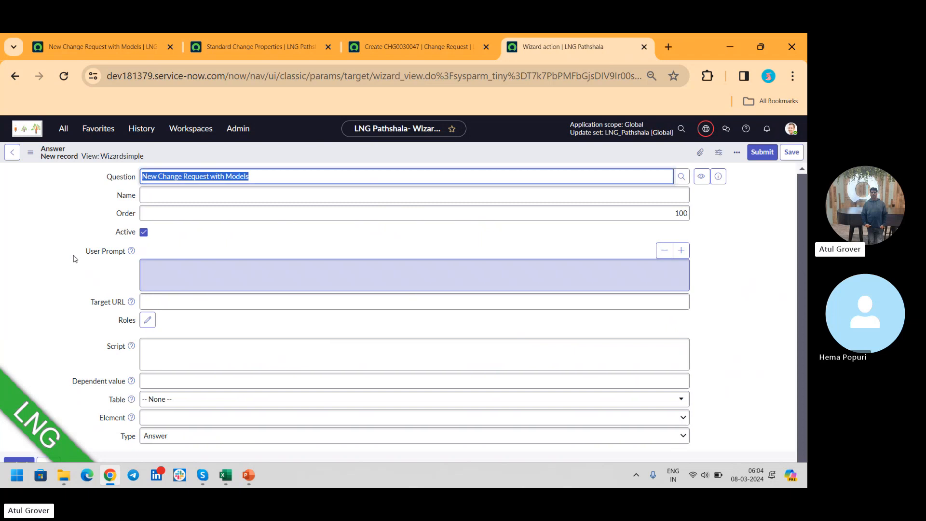
click(224, 210)
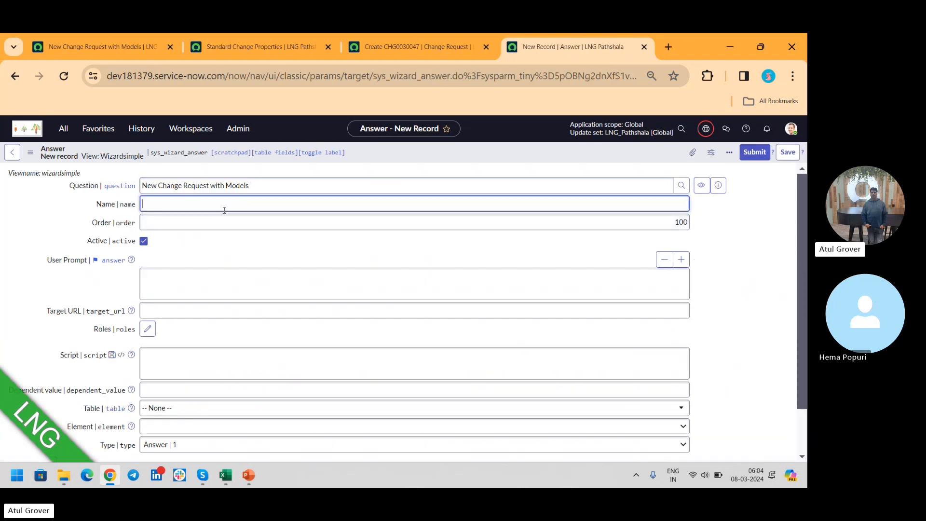
text(LNG)
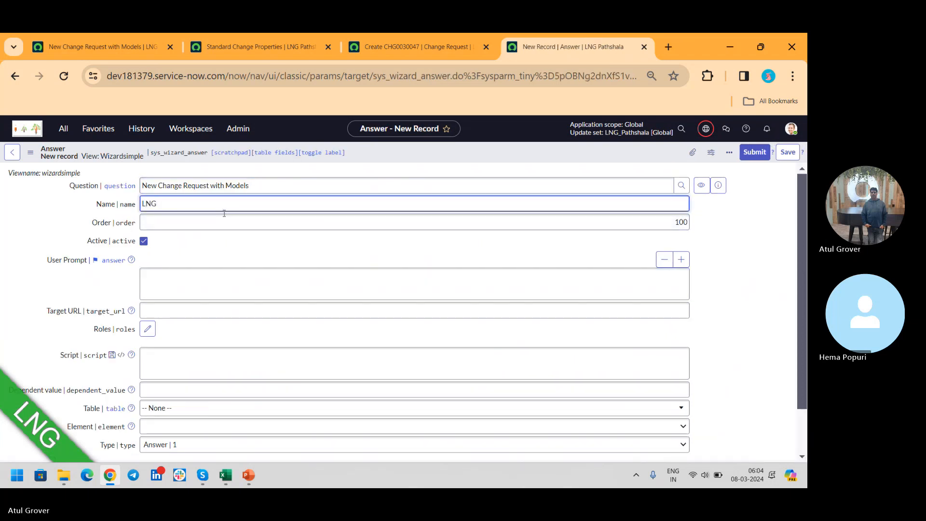
click(206, 281)
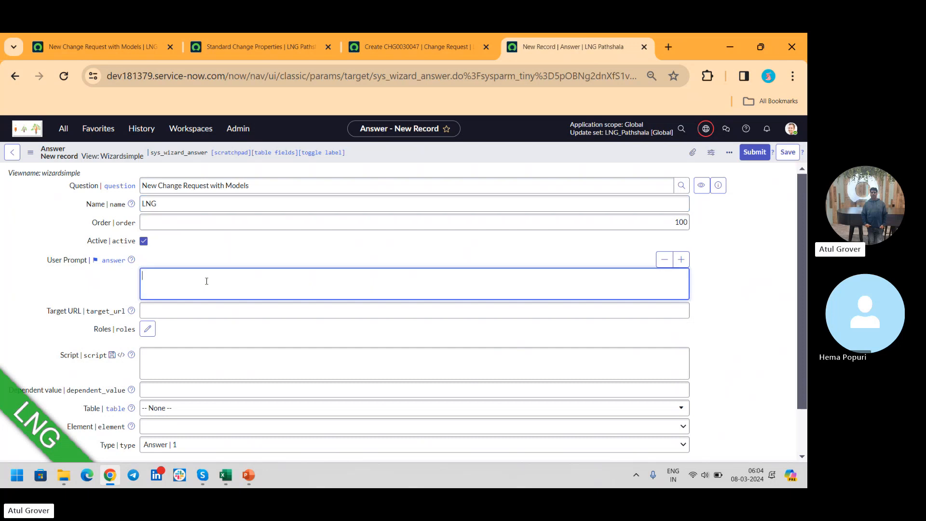
click(217, 310)
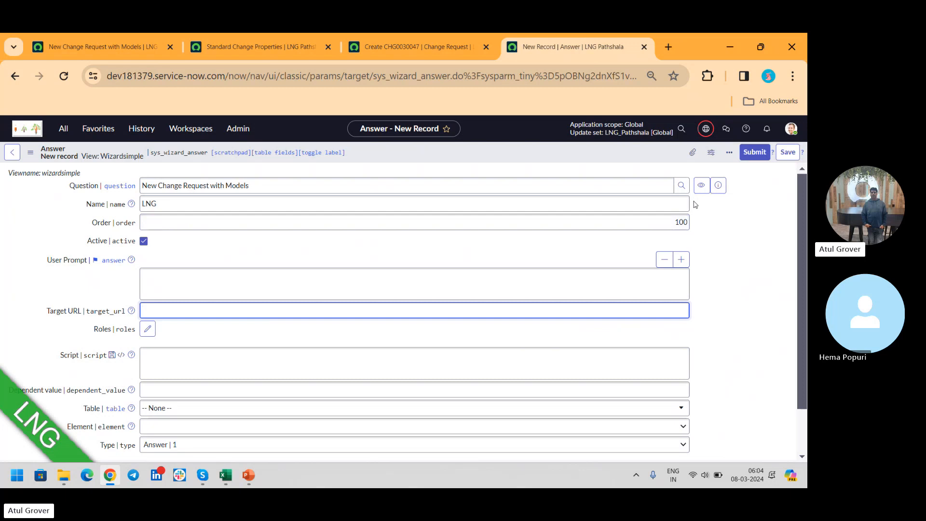
click(664, 223)
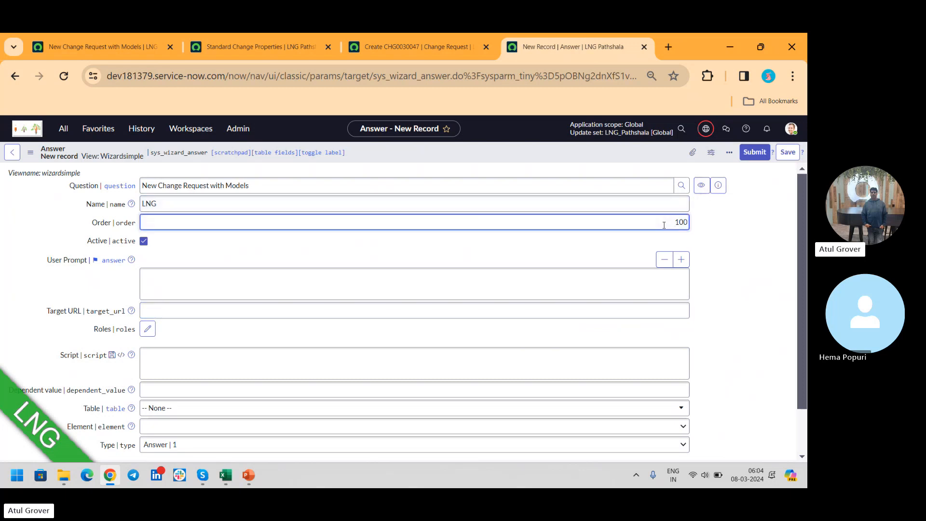
key(Delete)
text(4)
click(759, 152)
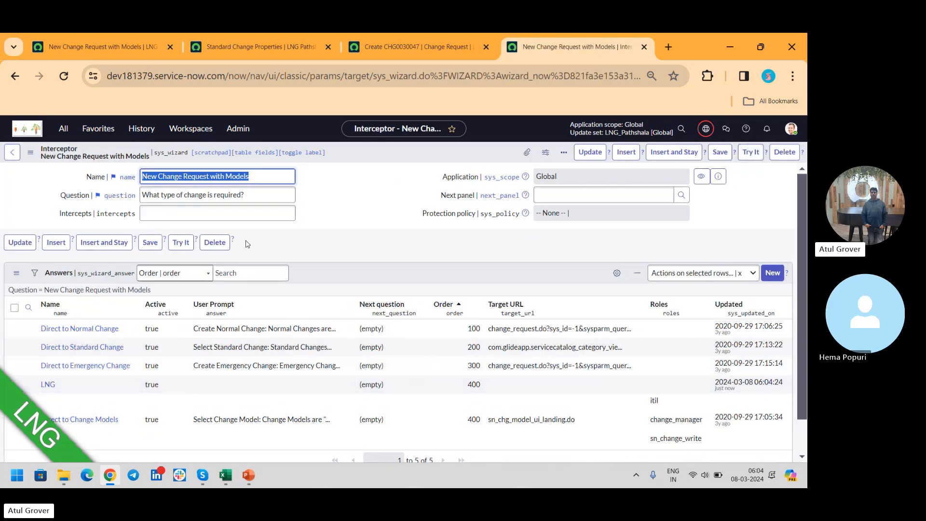
- Set the LNG answer's user prompt to "LNG" in the Answers list, save the interceptor, and reload the change type selection page
click(230, 386)
click(230, 383)
text(LNG)
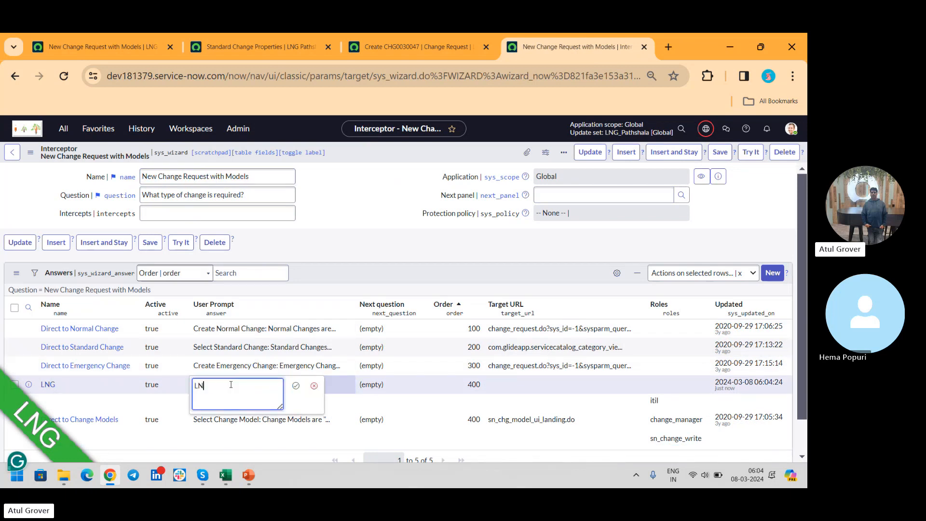
click(295, 386)
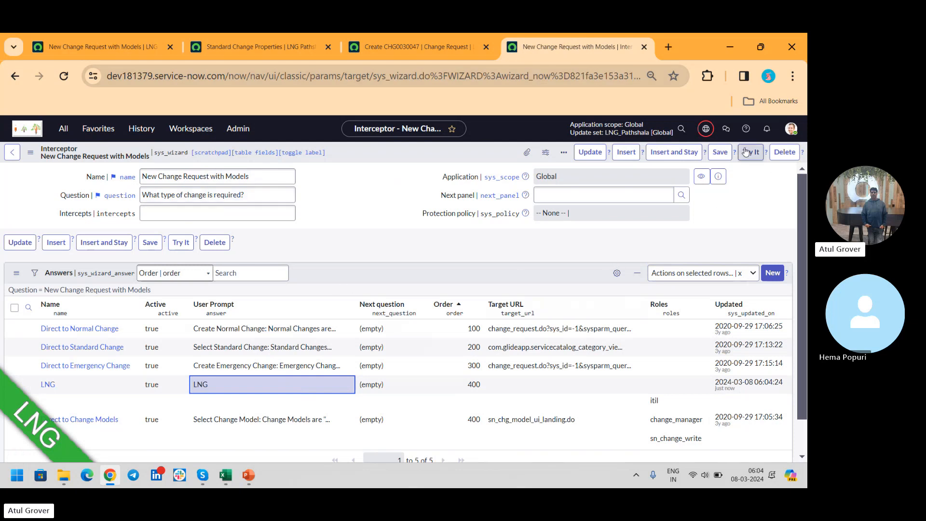
click(720, 152)
click(51, 48)
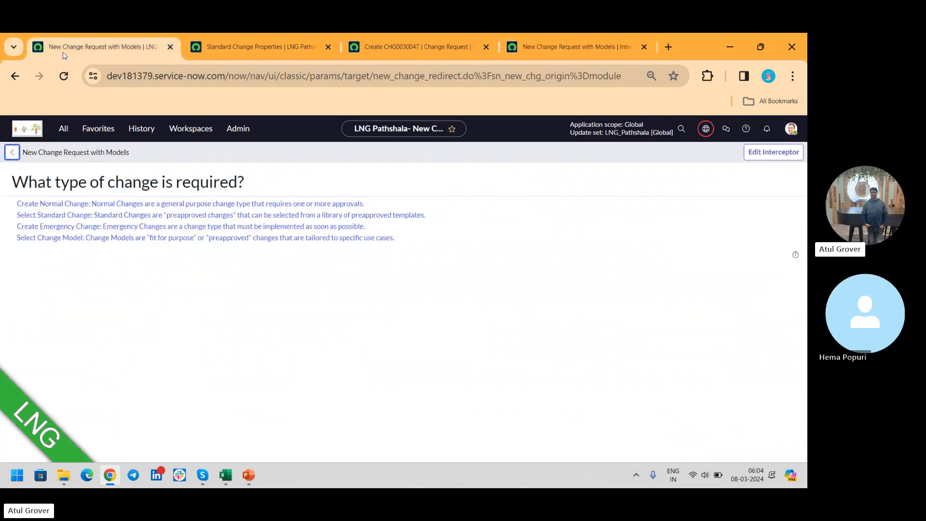
click(64, 76)
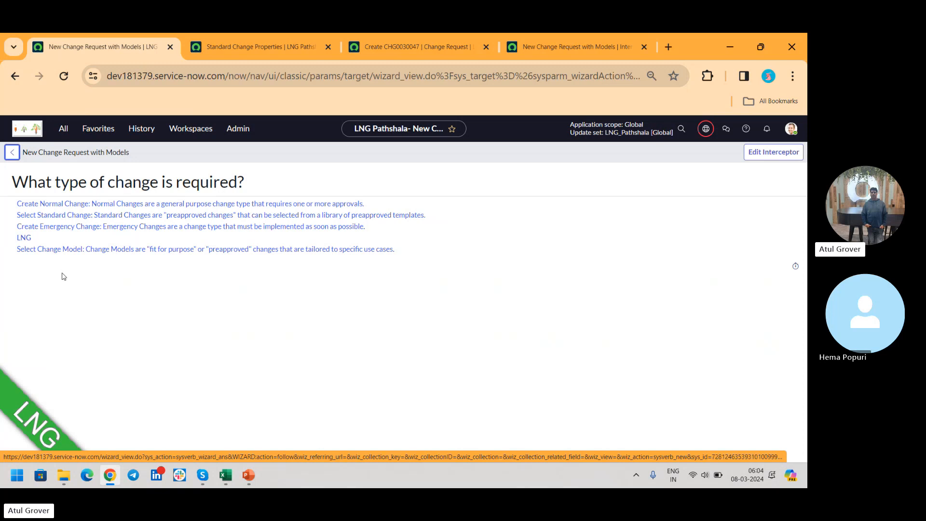
- Look at the change topics slide in the ITSM_Master PowerPoint presentation, then return to the browser and start a new Normal change request
click(254, 475)
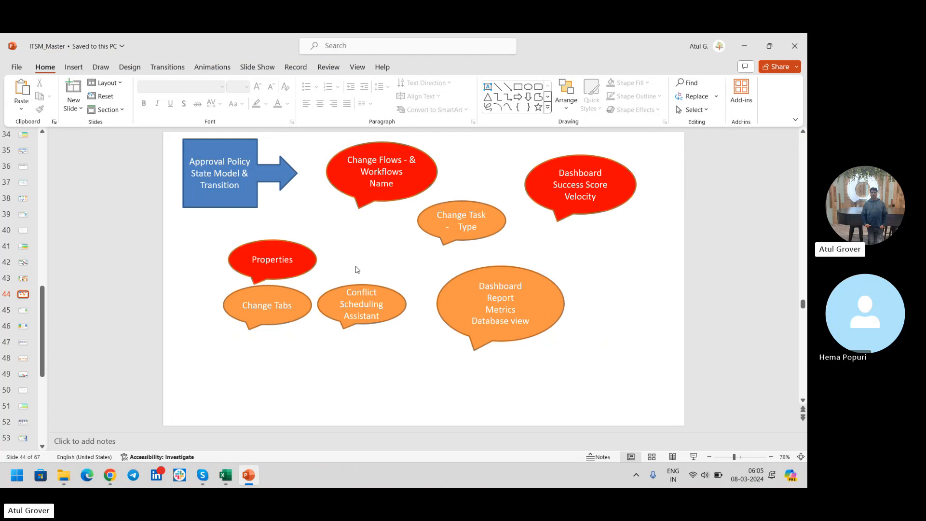
key(alt+Tab)
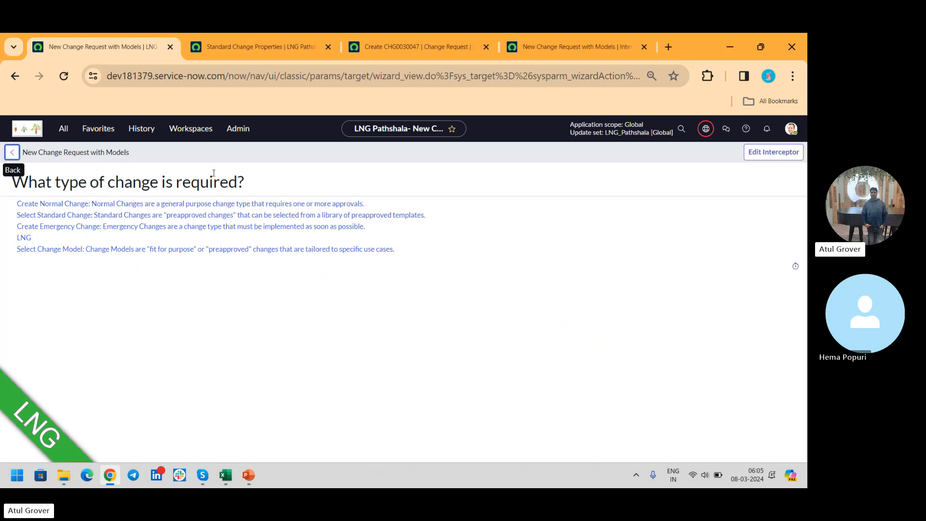
click(175, 204)
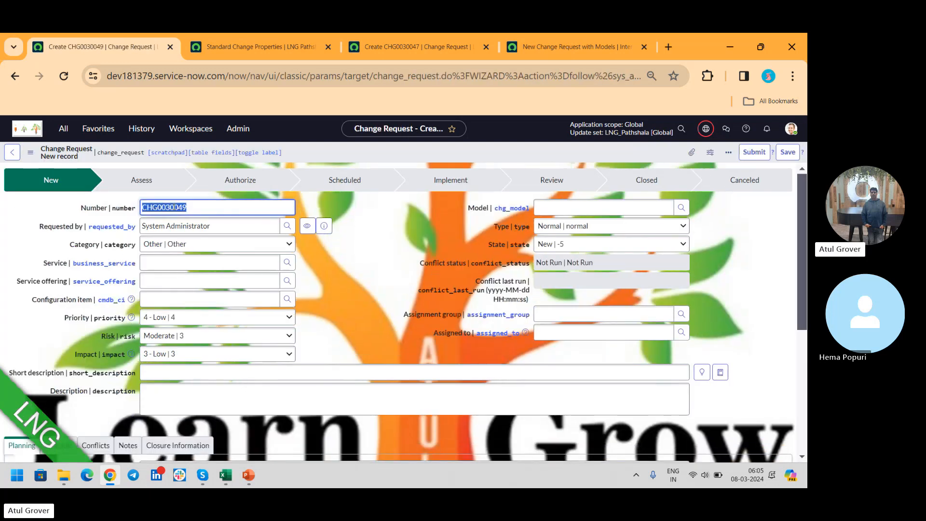
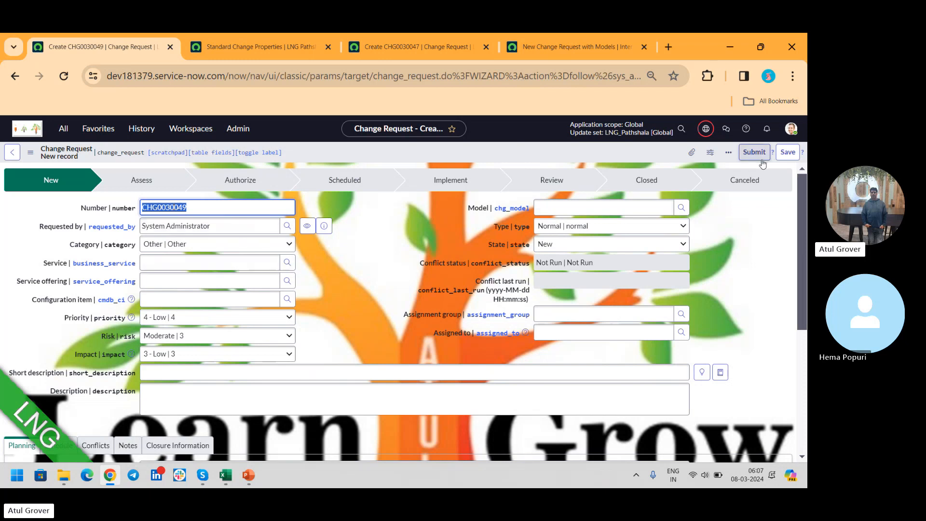
- Save the new Normal change request and start a new change task from its related Change Tasks list
click(788, 152)
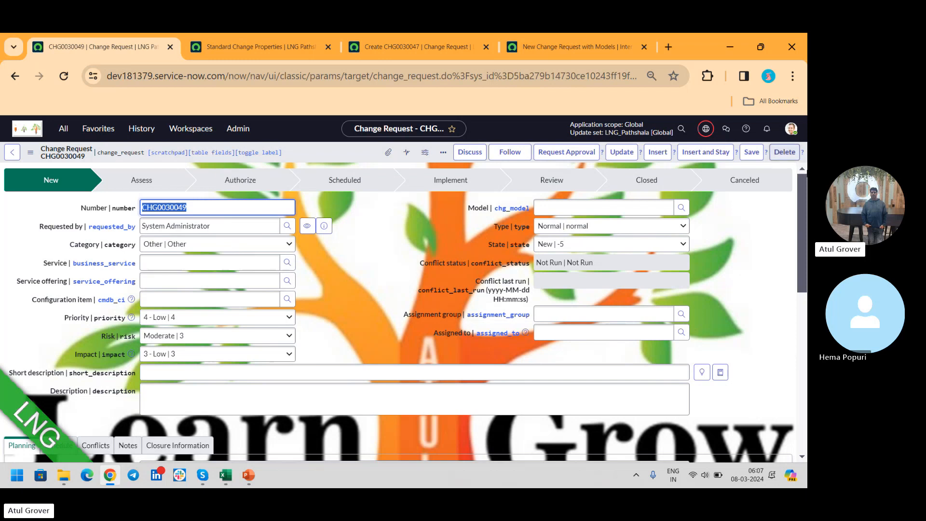
scroll(803, 186, down, 5)
scroll(802, 187, down, 4)
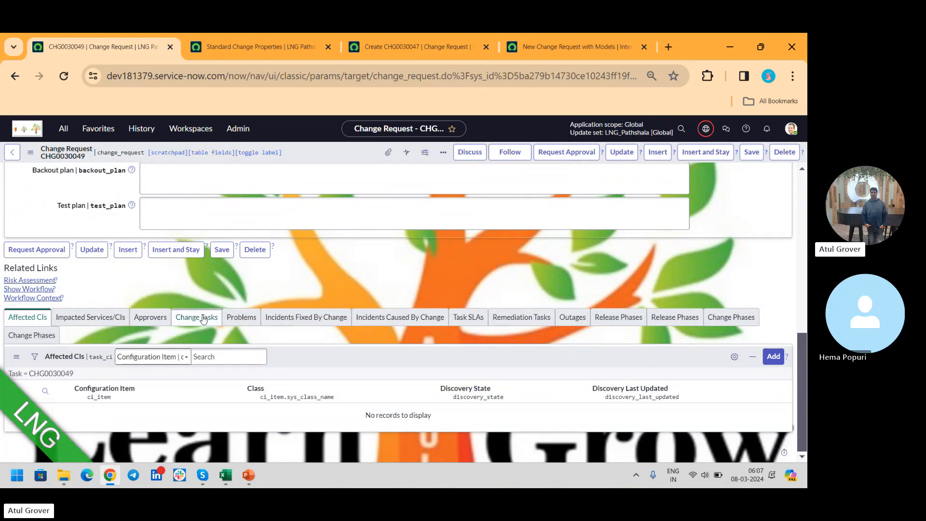
click(203, 318)
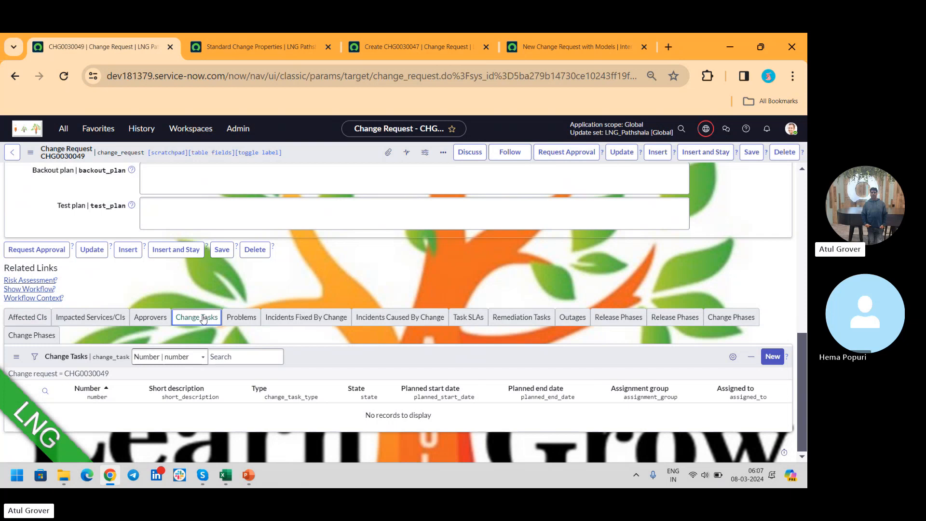
click(770, 358)
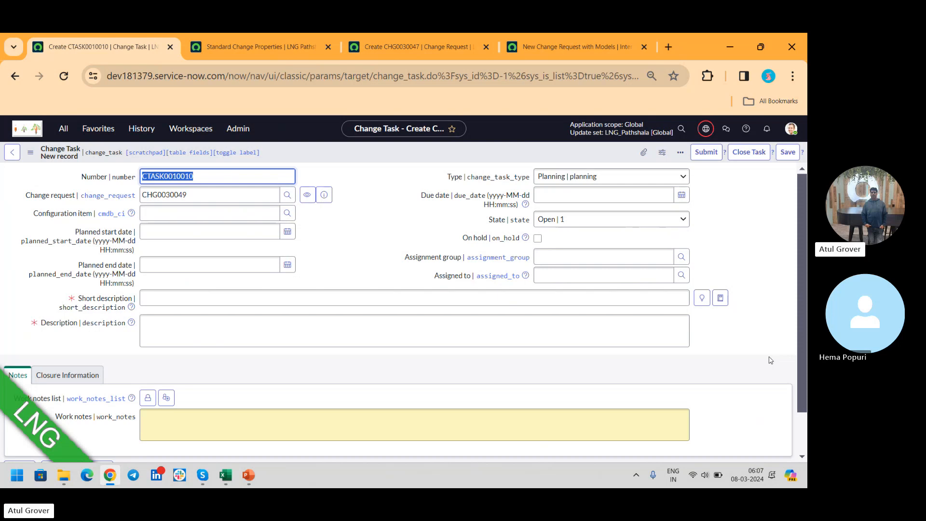
click(652, 178)
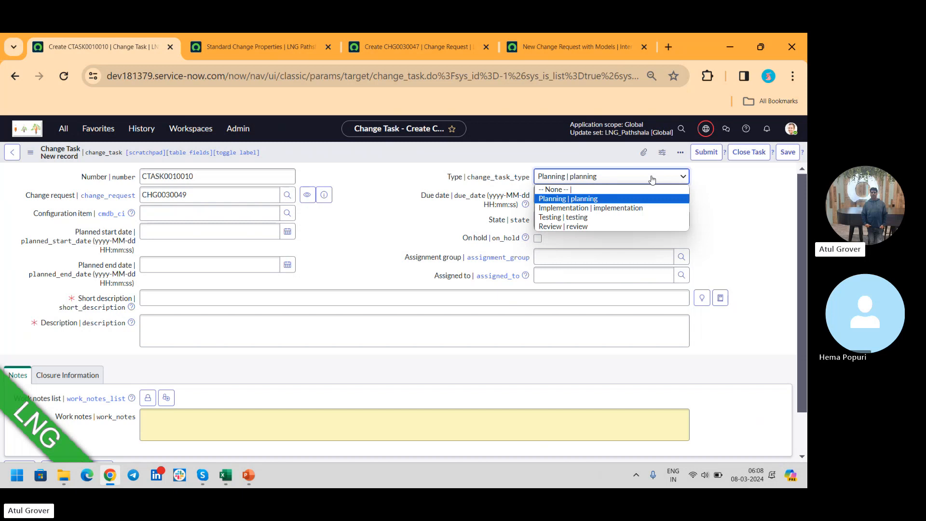
click(609, 199)
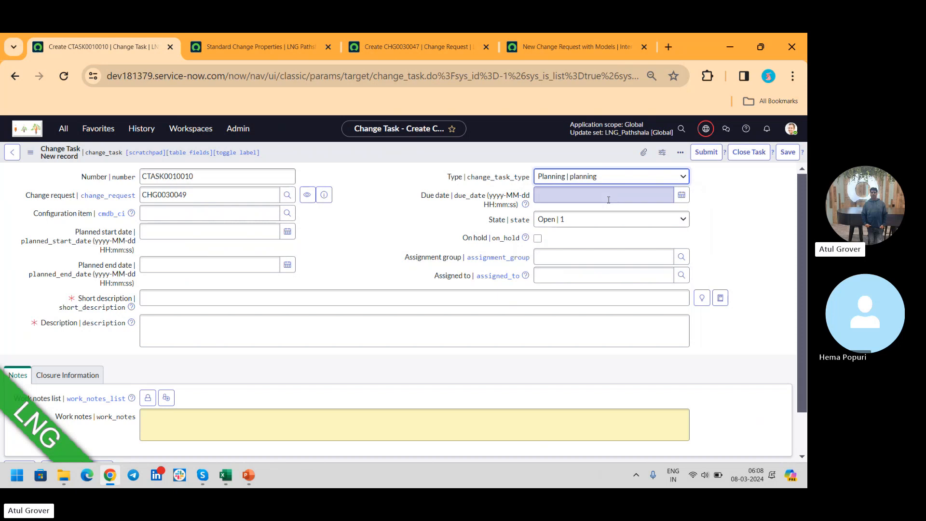
click(294, 231)
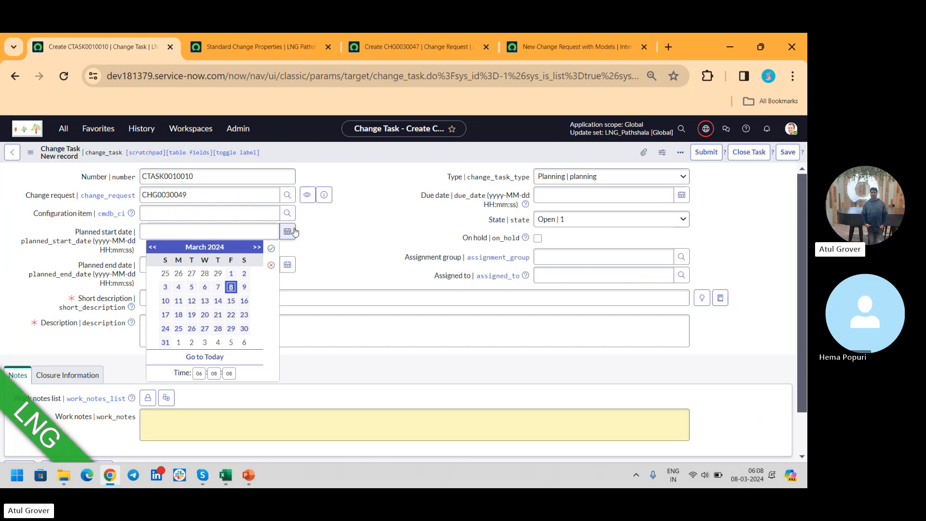
click(231, 287)
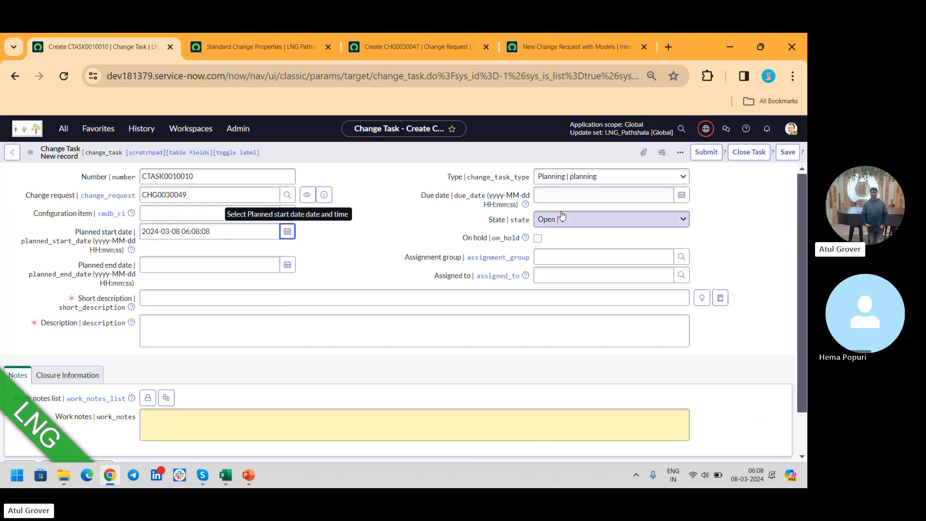
- Try the Canceled state on the change task, set the state to Closed, and show the close notes in its closure information
click(604, 220)
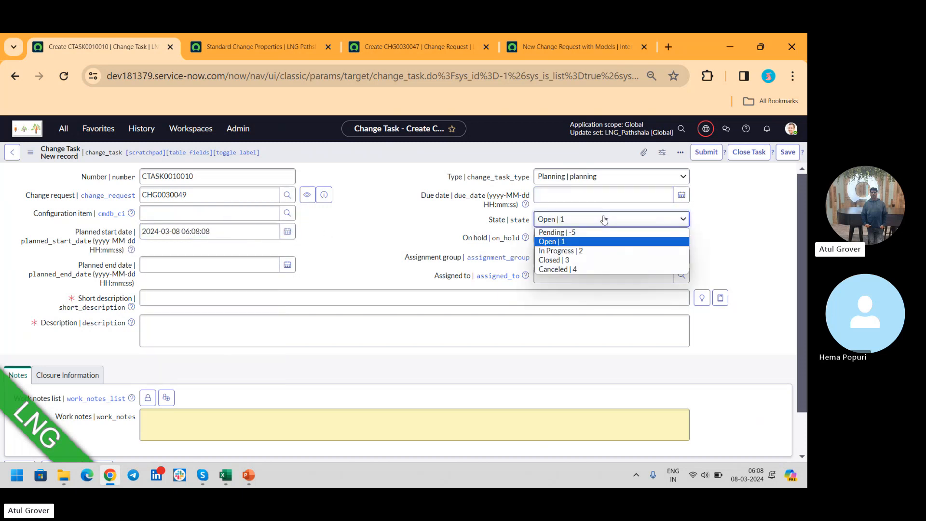
click(577, 269)
click(65, 378)
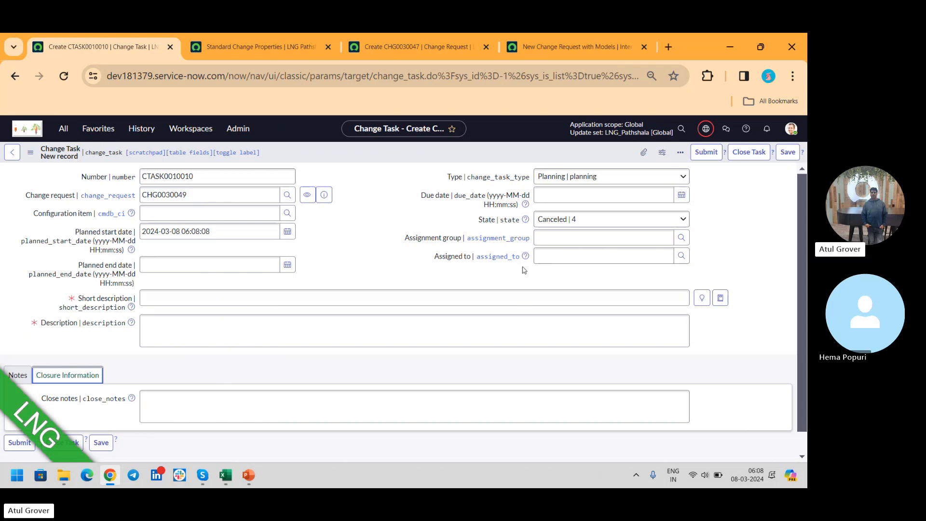
click(597, 218)
click(567, 261)
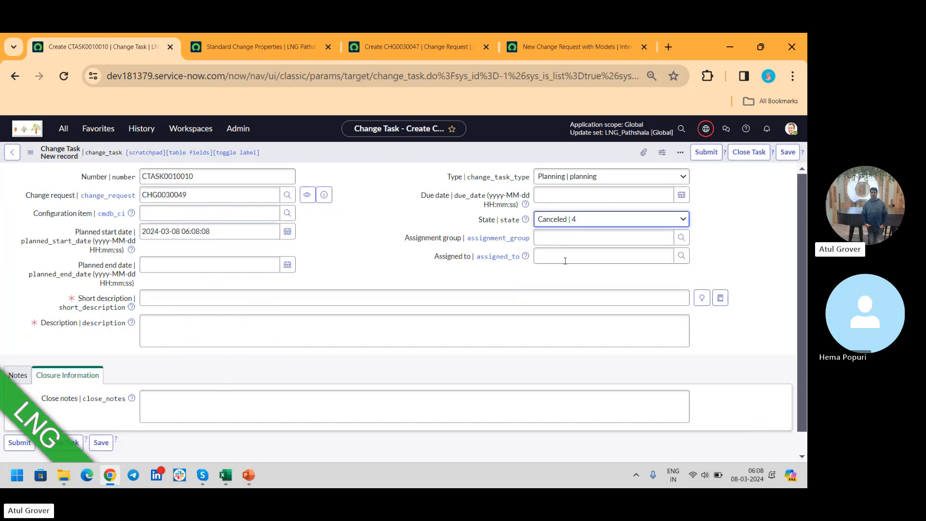
click(203, 403)
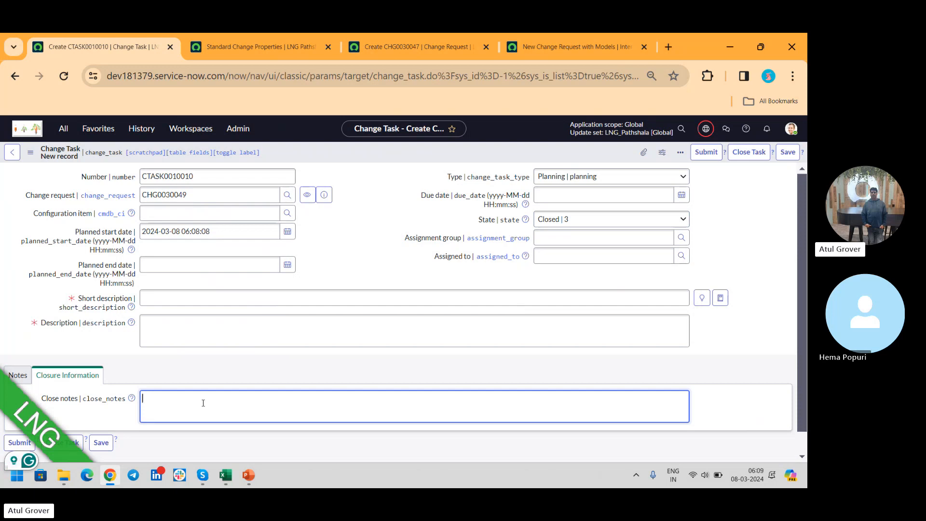
- Change the task's type to Implementation and look through the available close codes and task types
click(602, 176)
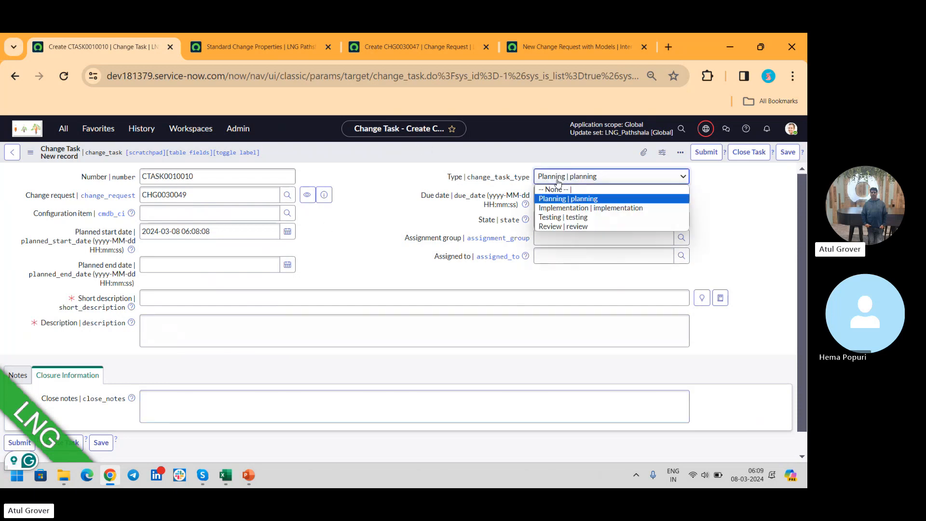
click(562, 208)
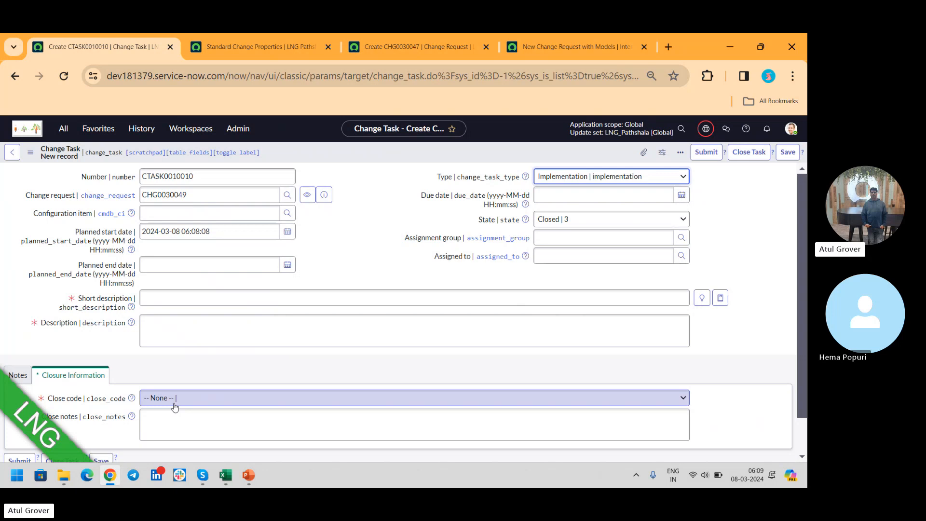
click(175, 408)
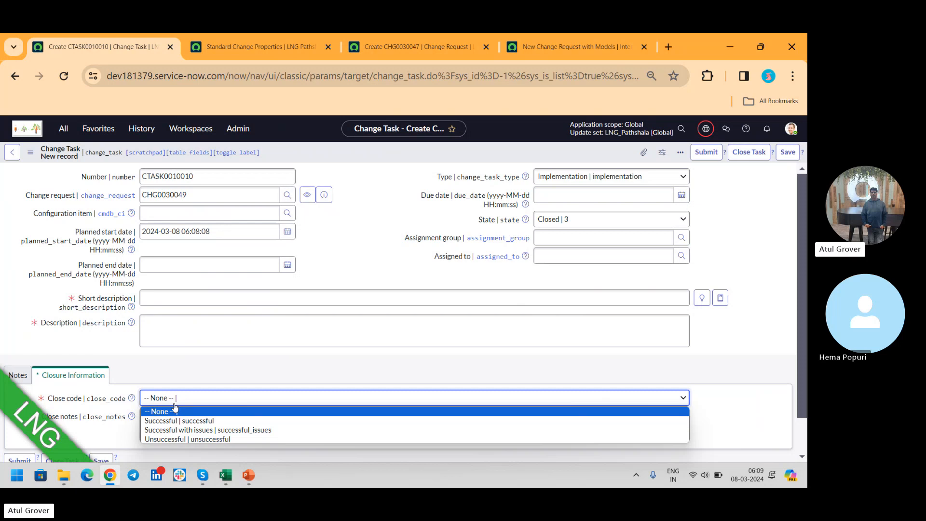
click(570, 177)
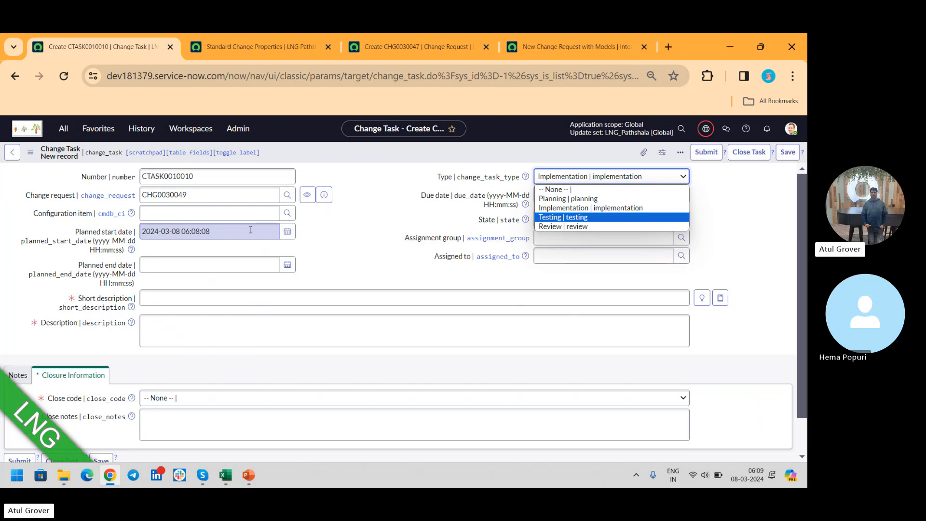
- Search the navigator for "templates" and open the System Definition Templates list in a new browser tab
click(66, 134)
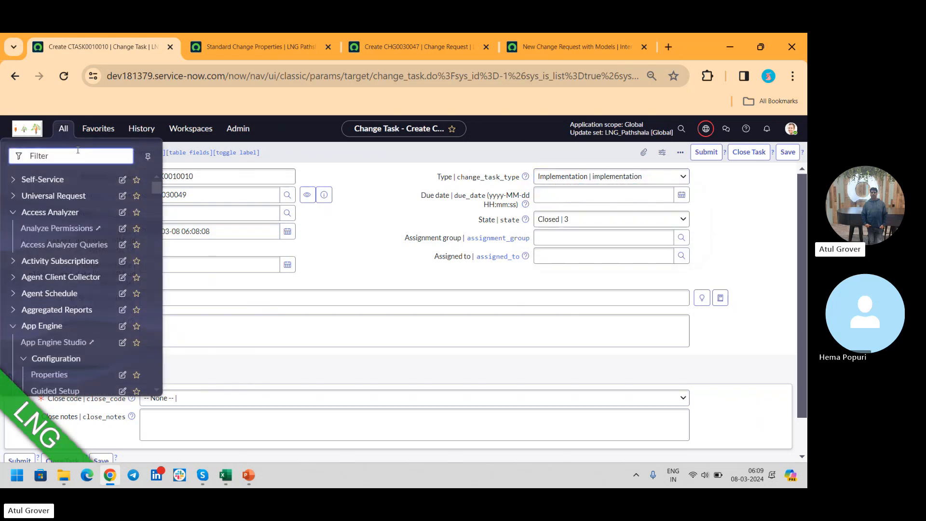
text(tem)
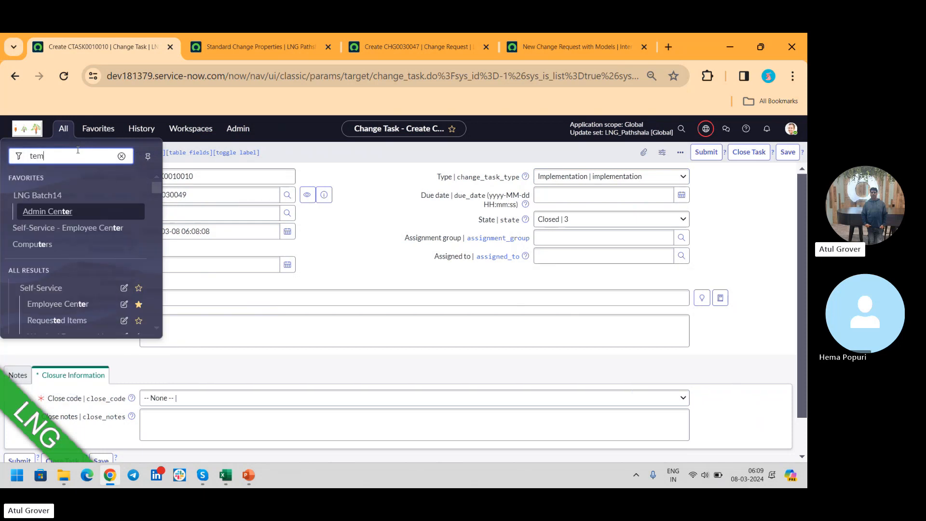
text(plates)
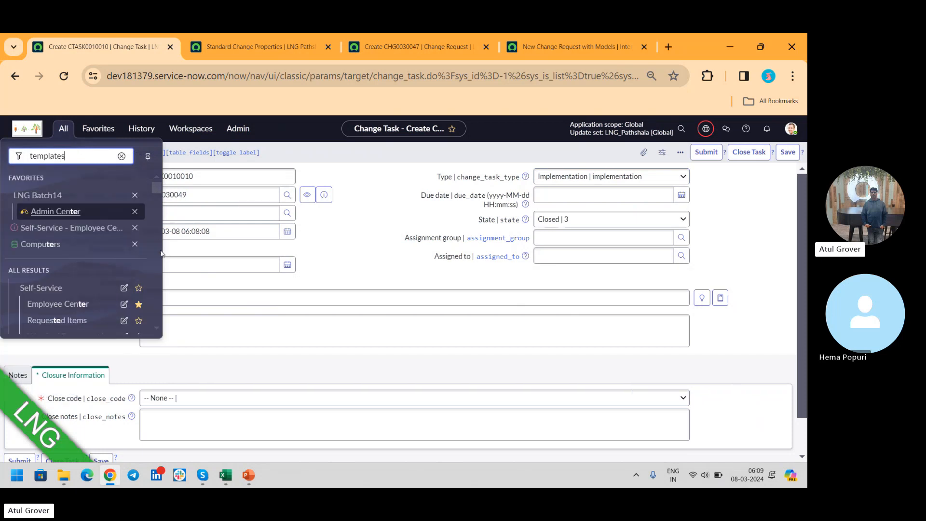
drag(156, 192, 157, 322)
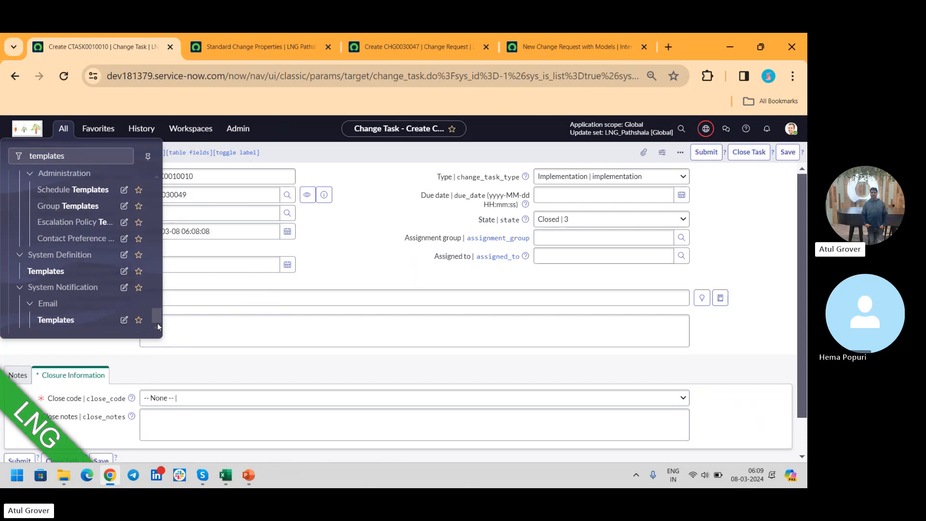
ctrl+click(48, 273)
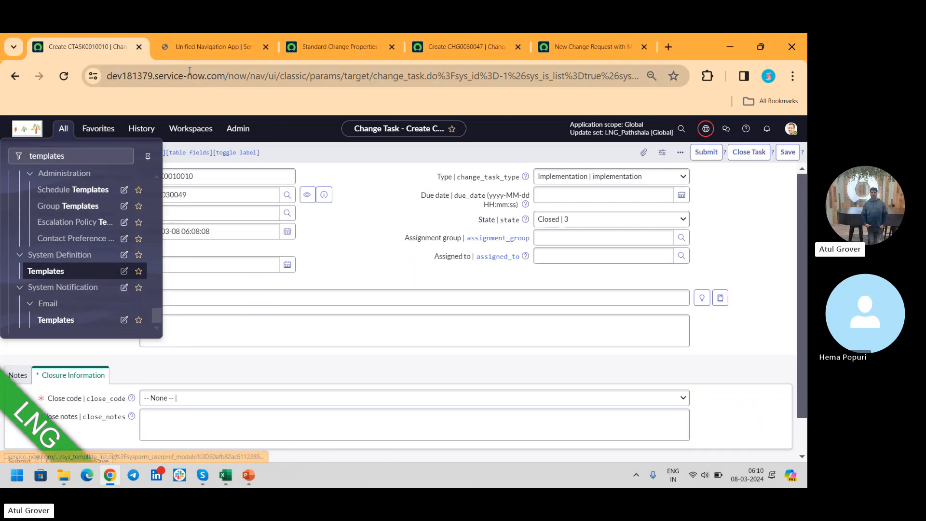
click(199, 49)
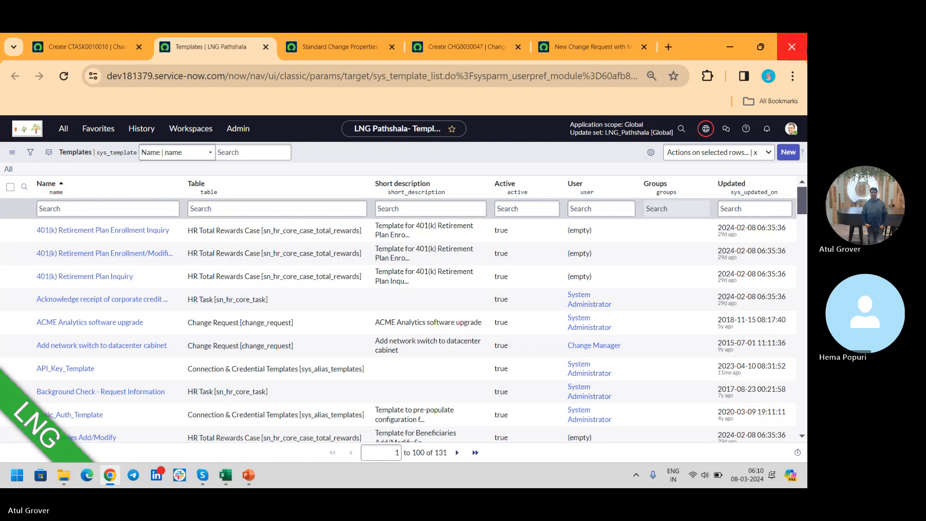
- Start a new template named "LNG" for the Change Task [change_task] table and make it global
click(789, 153)
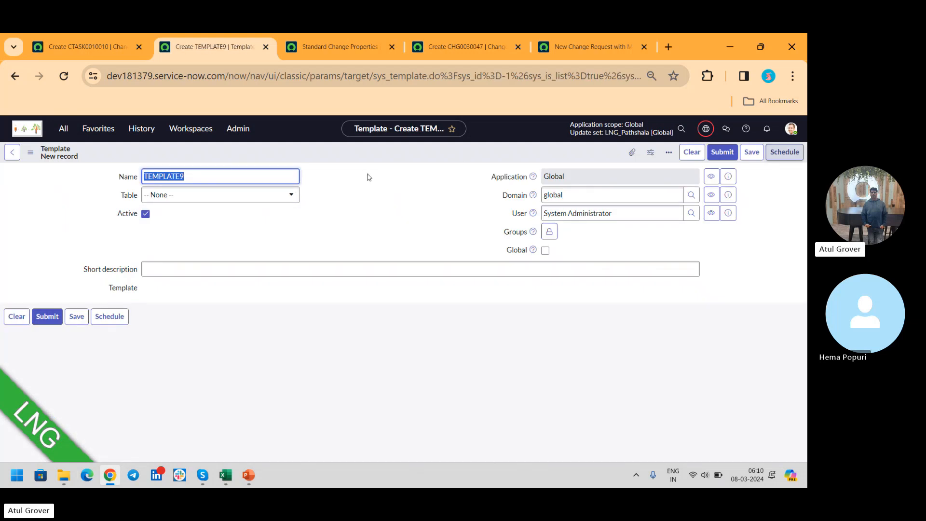
text(LNG)
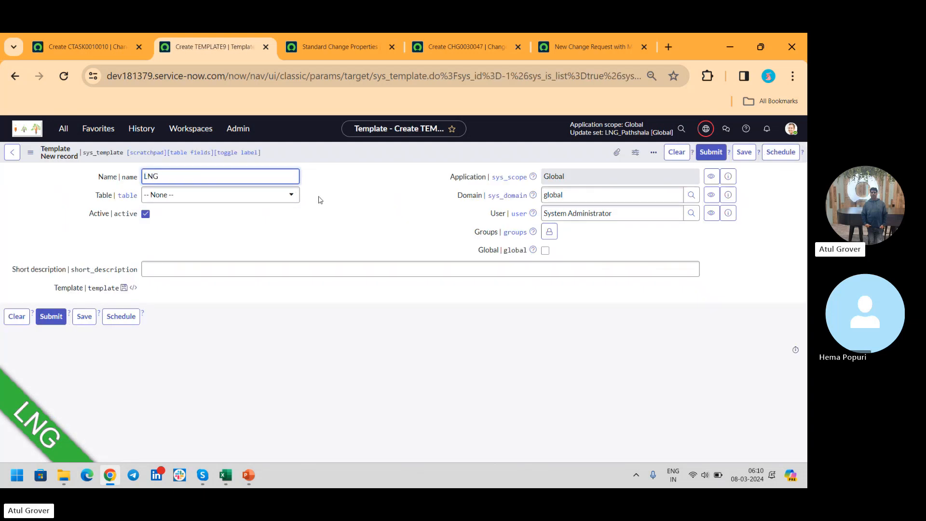
click(265, 198)
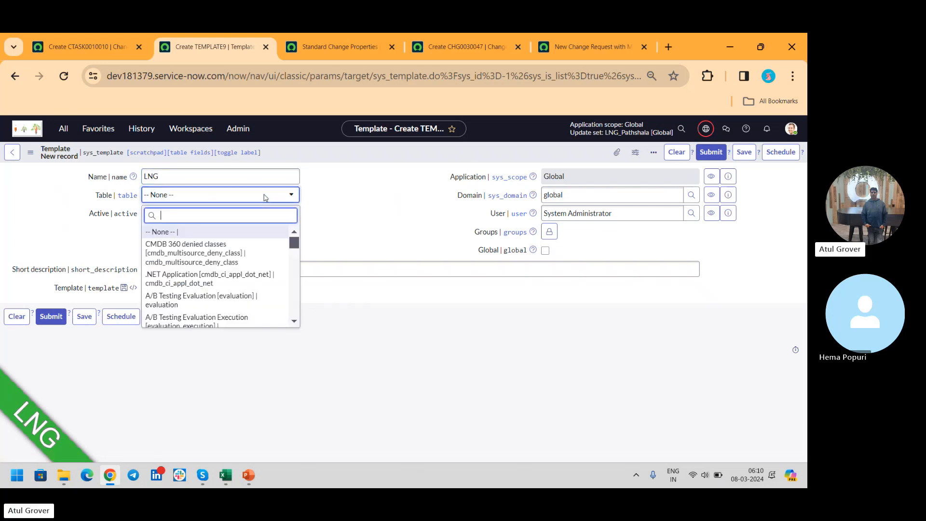
text(change_task)
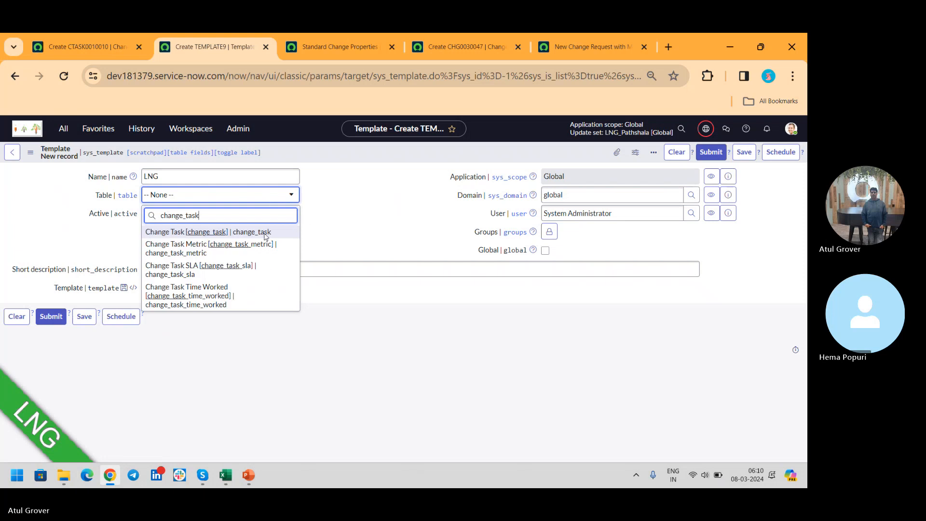
click(180, 234)
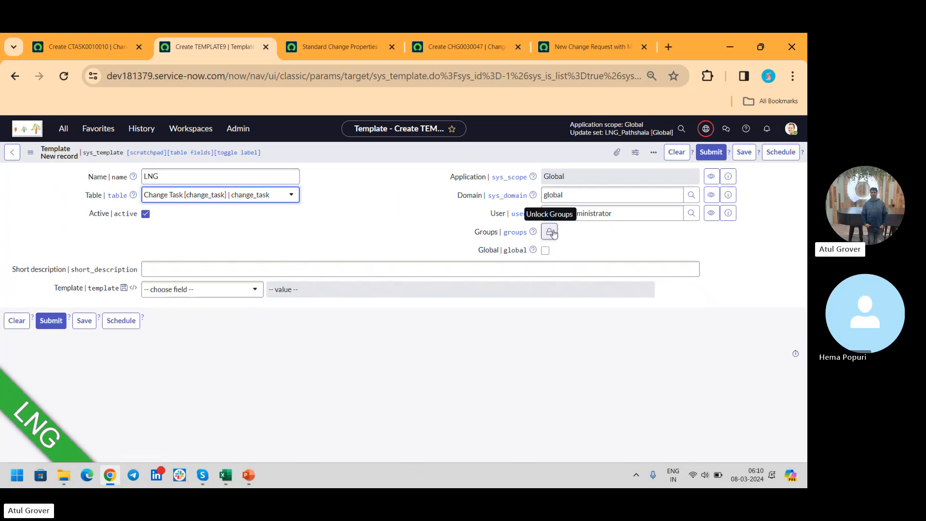
click(545, 251)
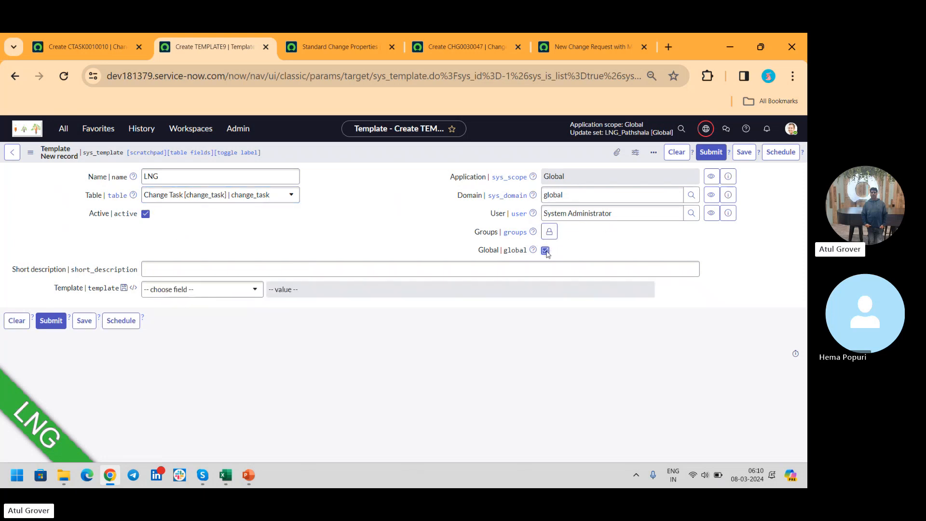
- Add the Short description field to the LNG template with the value "Hello"
click(211, 290)
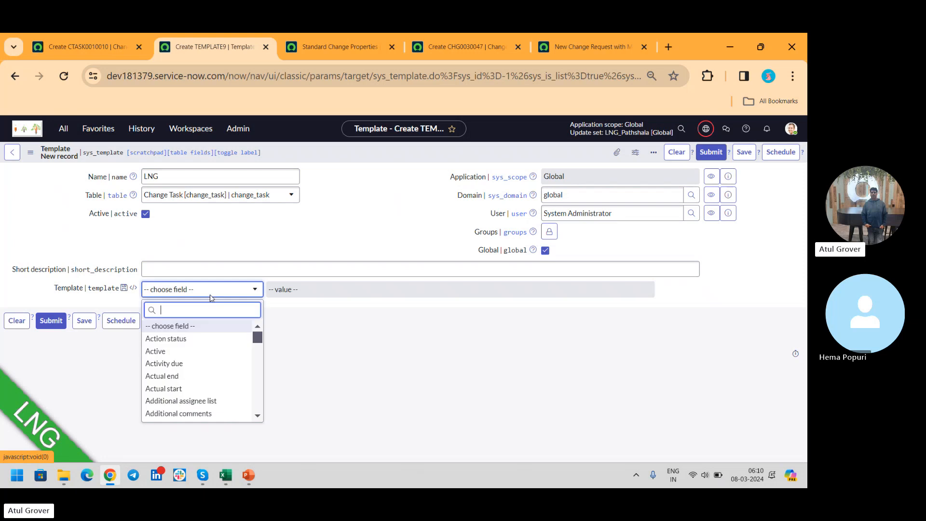
text(so)
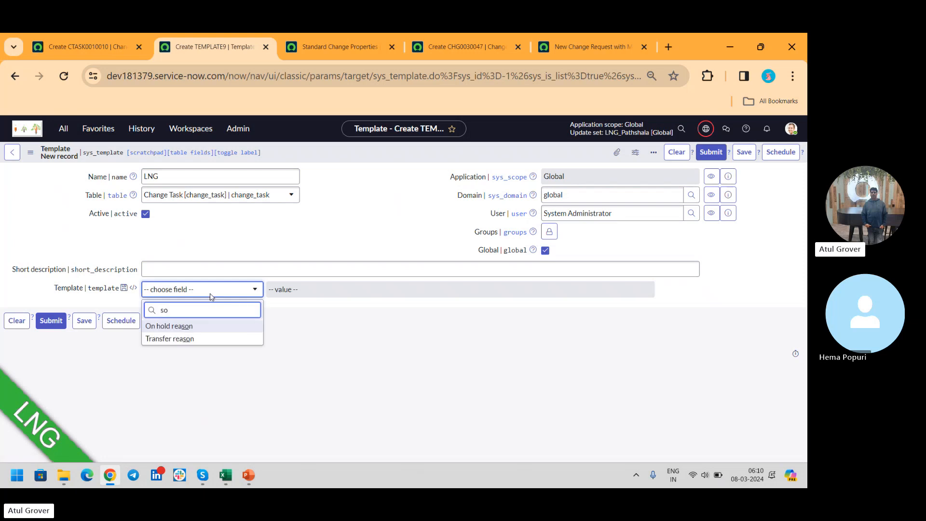
key(BackSpace)
text(ho)
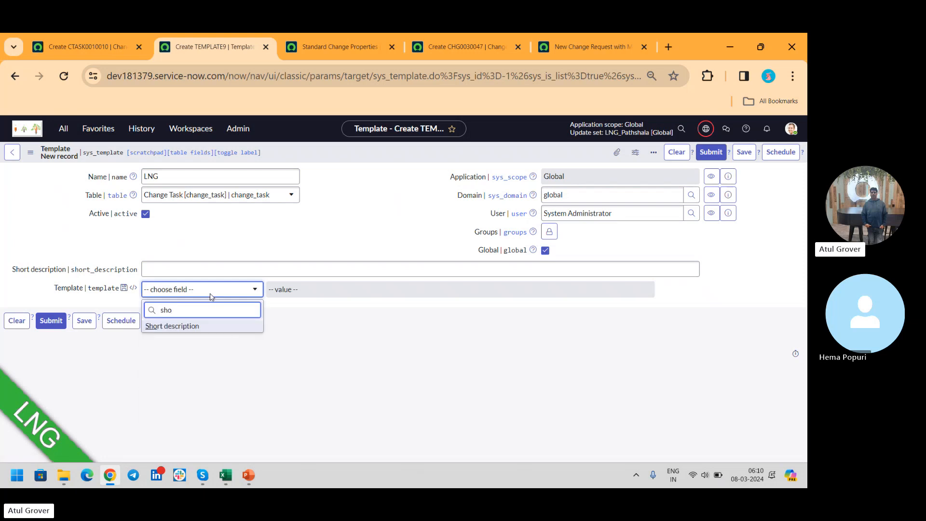
click(202, 327)
click(297, 290)
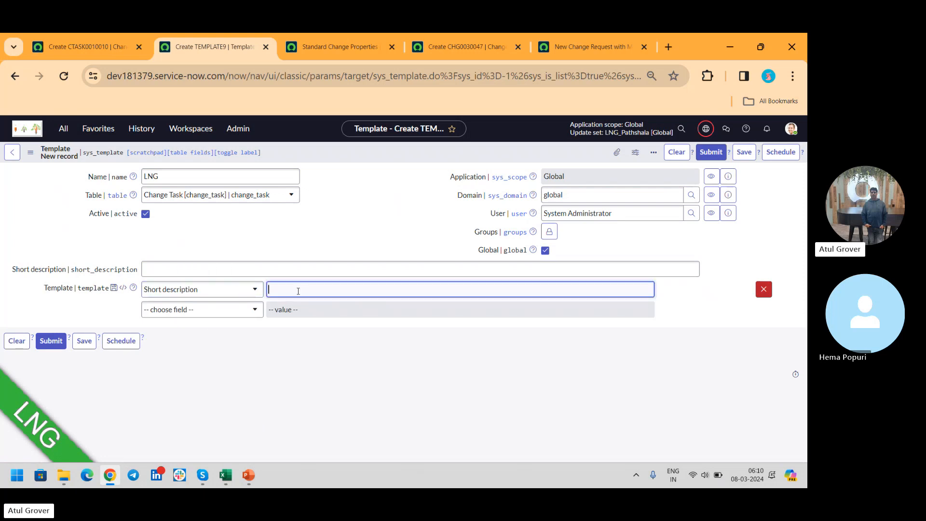
text(Hello)
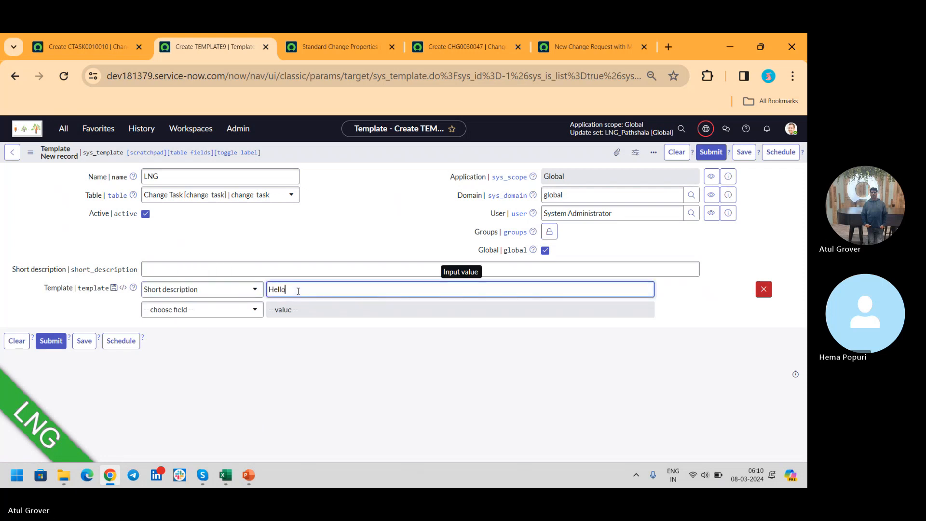
- Add the Description field to the LNG template with the value "Bye" and submit the template
click(205, 309)
text(des)
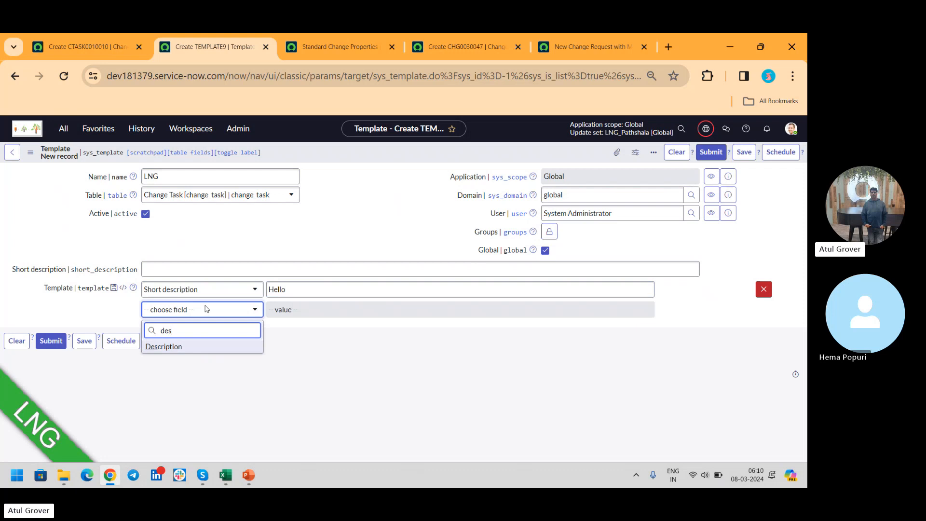
click(189, 347)
click(356, 301)
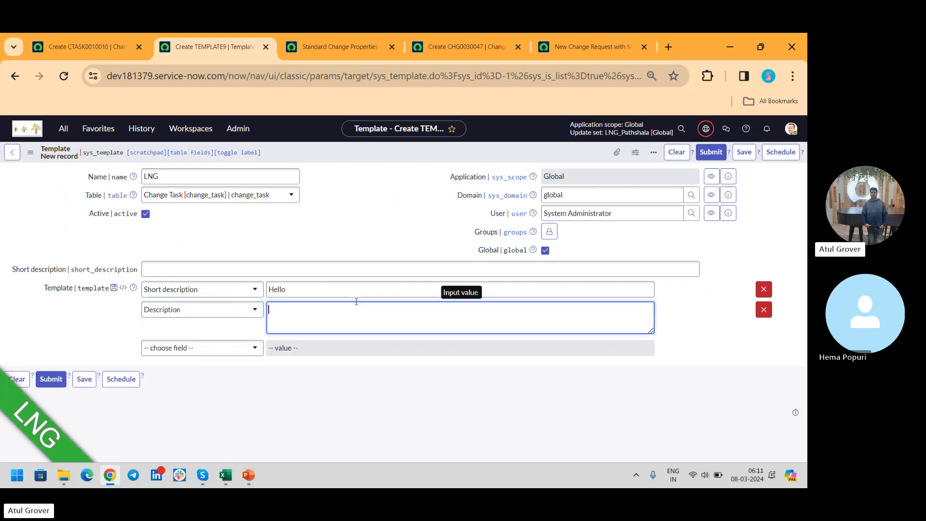
text(Bye)
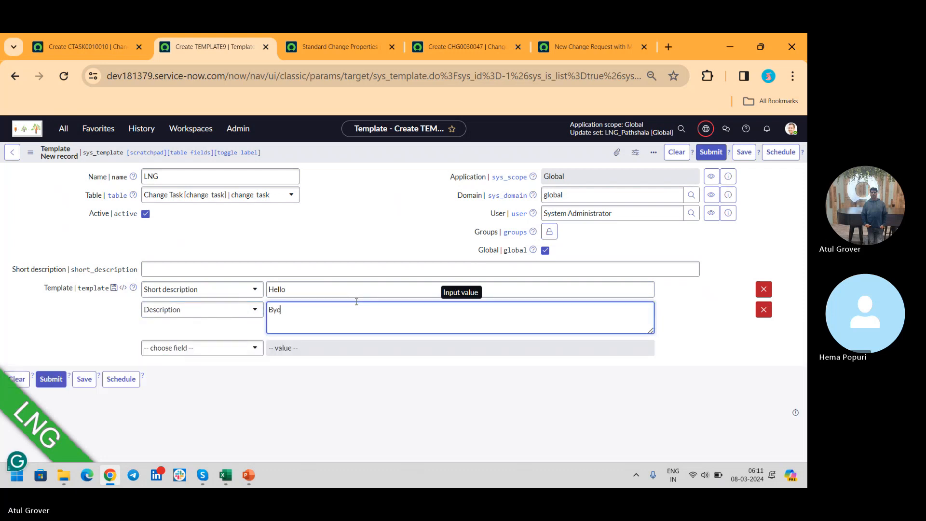
click(711, 153)
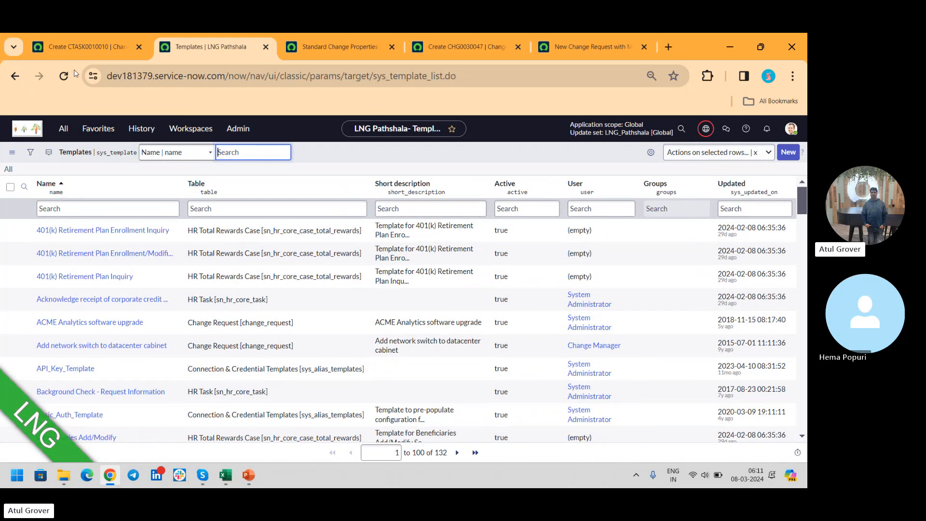
- Return to the new change task, reload its form and show the template bar
click(86, 47)
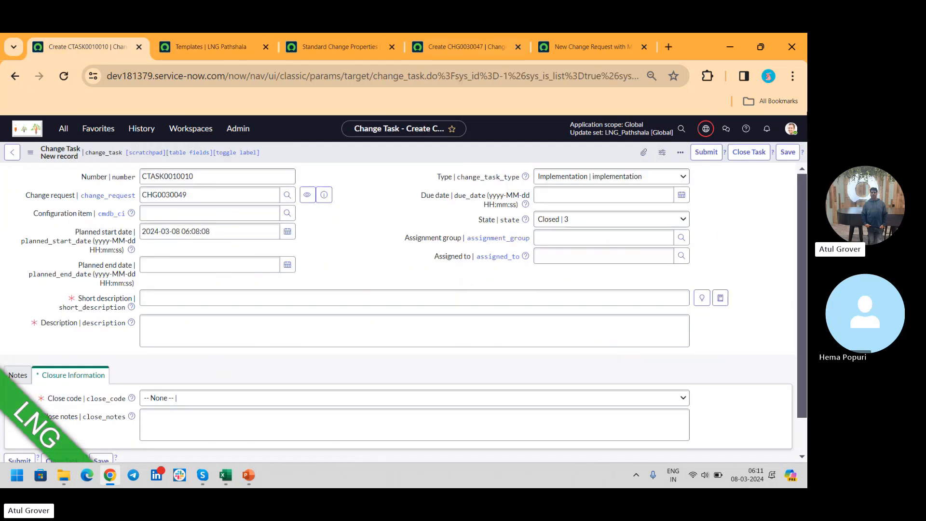
click(681, 152)
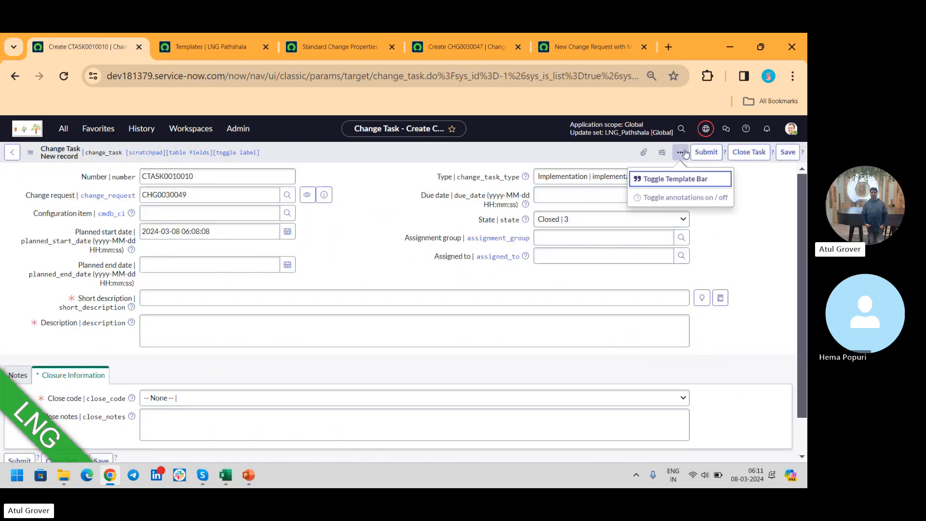
click(677, 179)
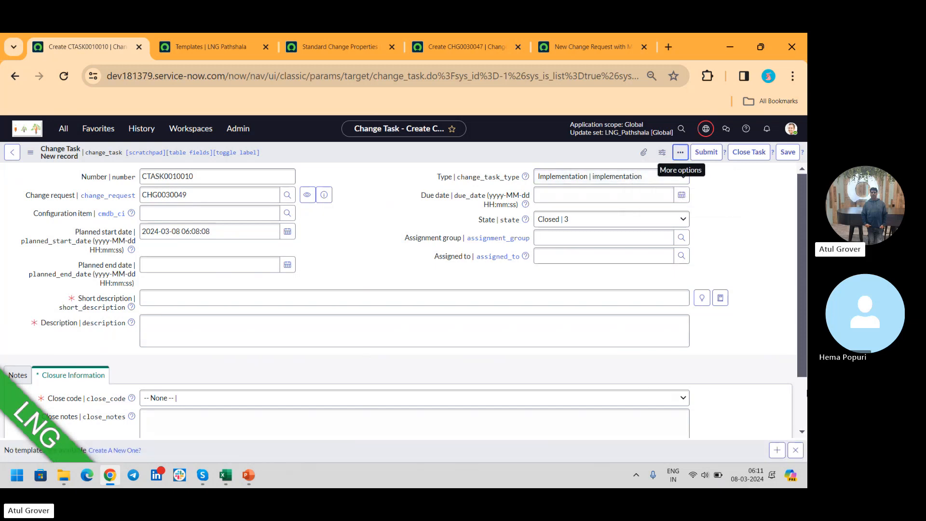
click(796, 450)
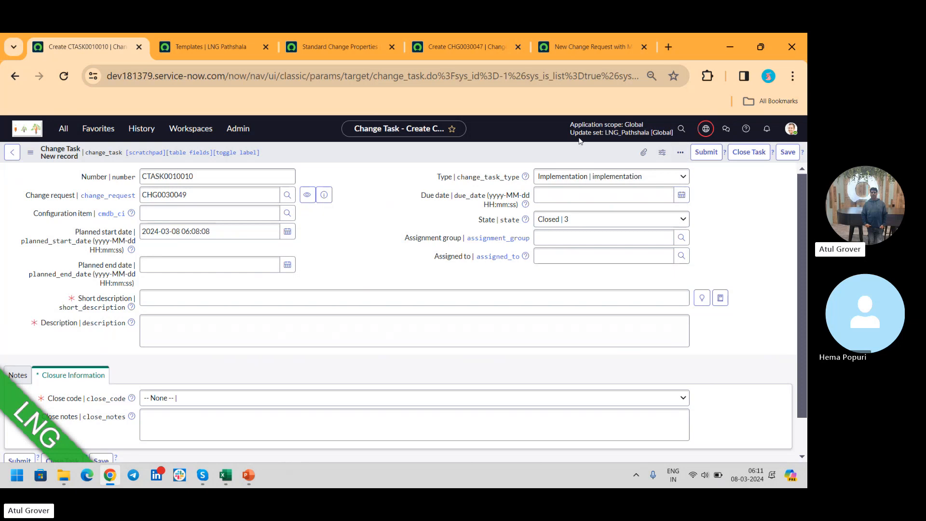
right_click(555, 155)
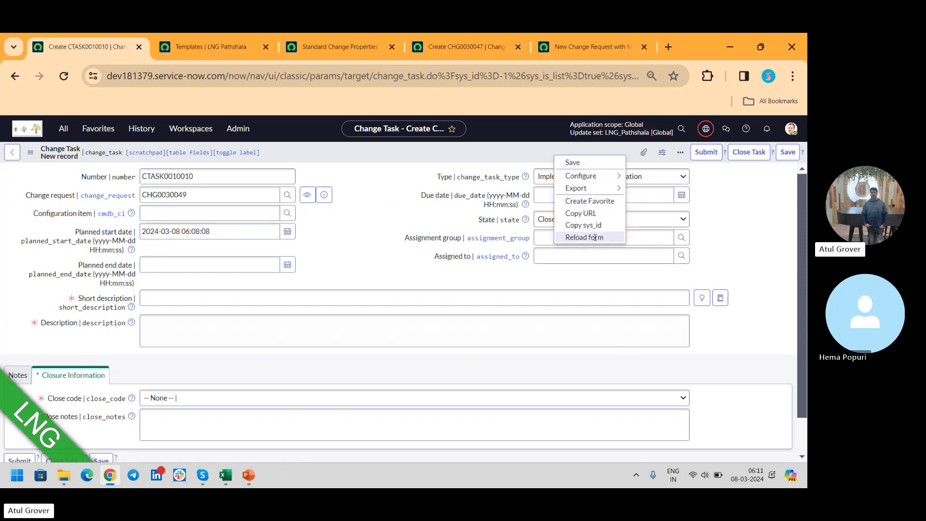
click(595, 237)
click(486, 329)
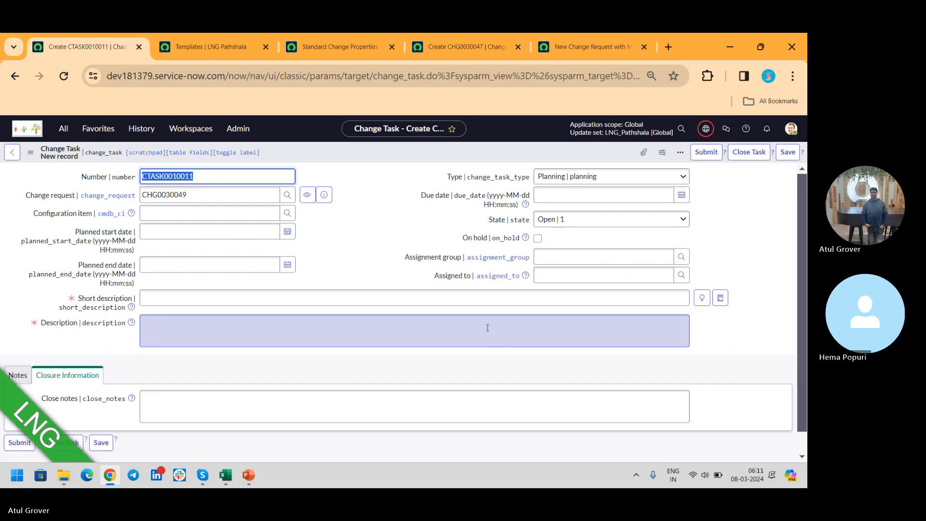
click(680, 152)
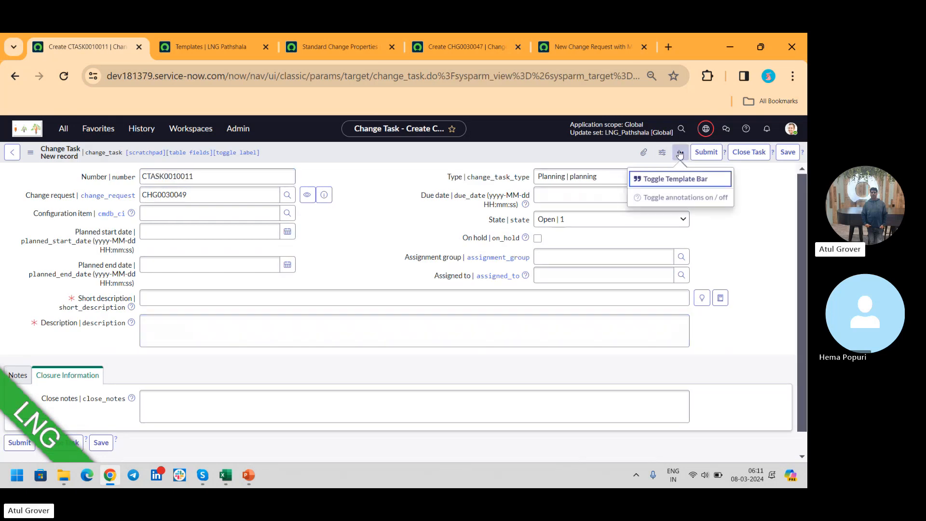
click(653, 179)
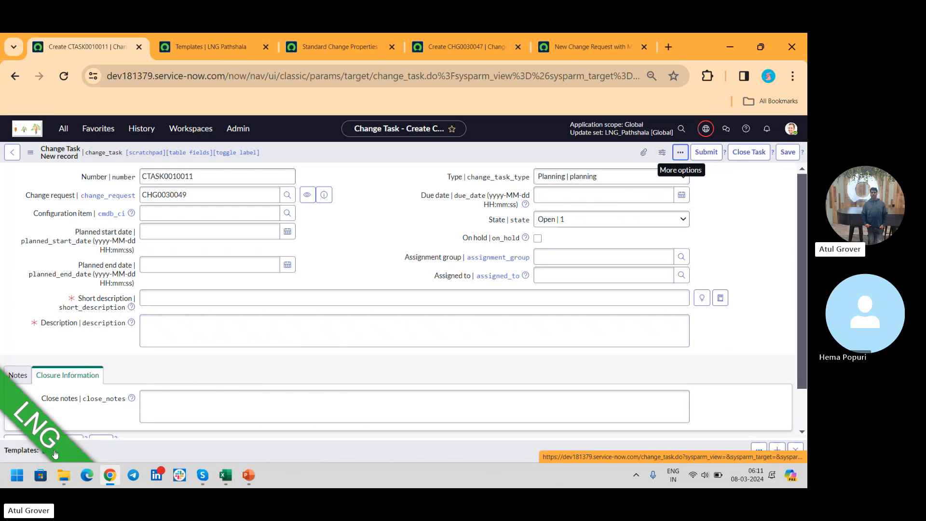
- Set the LNG environment label's position to Bottom-right in the Environment Marker extension and save it
click(707, 76)
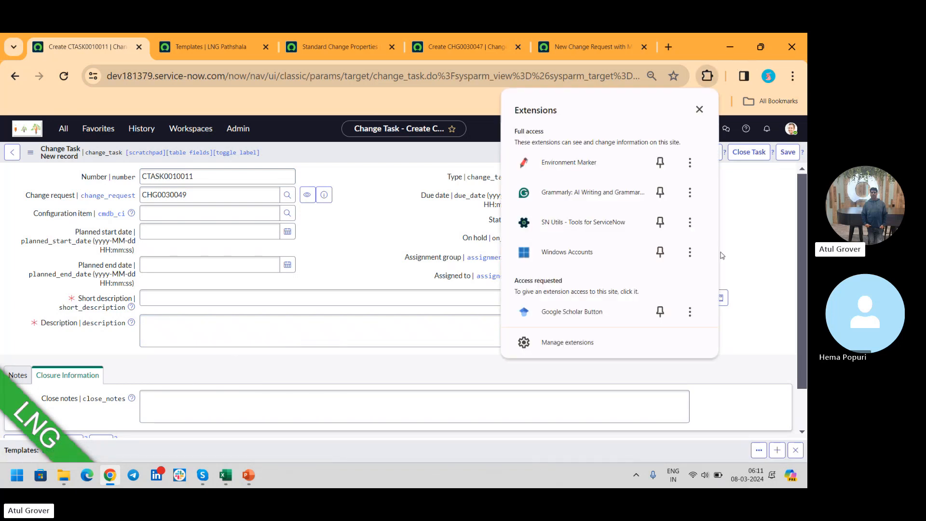
click(594, 154)
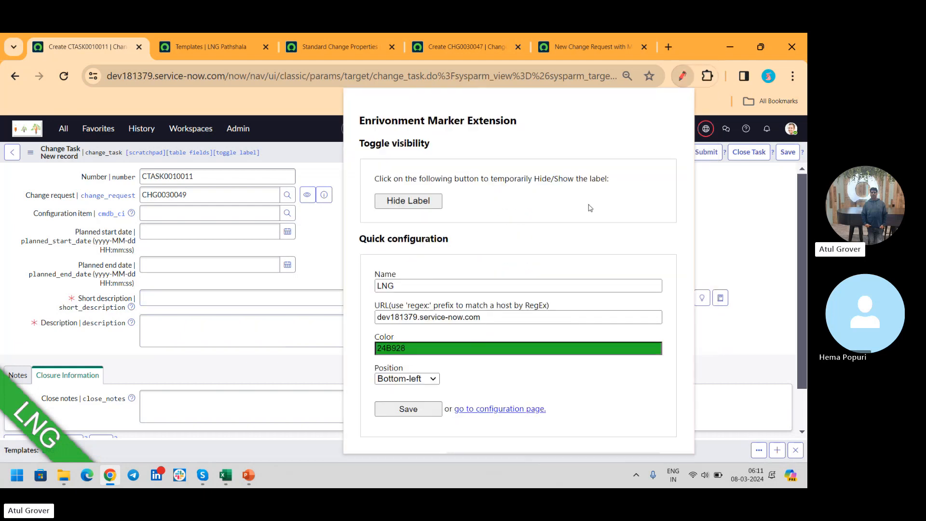
click(415, 379)
click(410, 412)
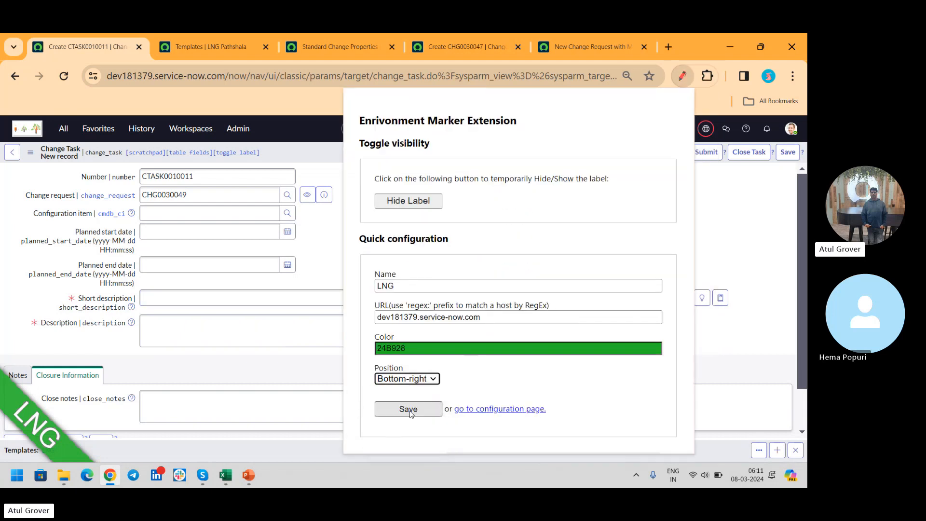
click(408, 410)
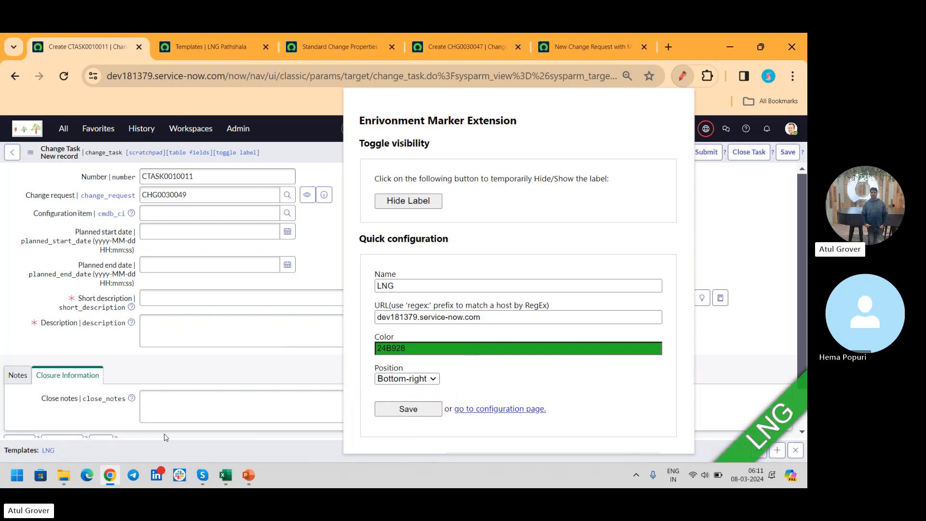
- Apply the LNG template to the new change task and revisit the Templates list and the Toggle Template Bar option
click(48, 451)
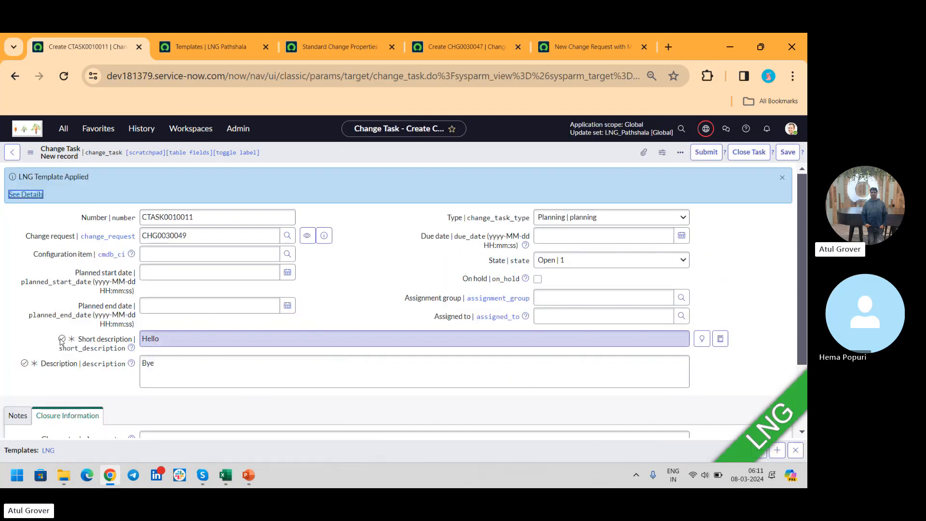
mouse_move(61, 340)
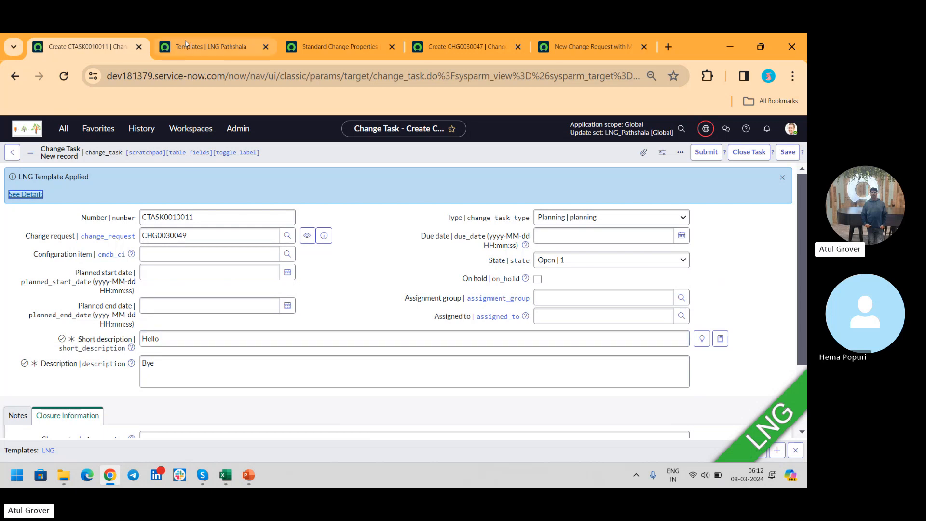
click(200, 49)
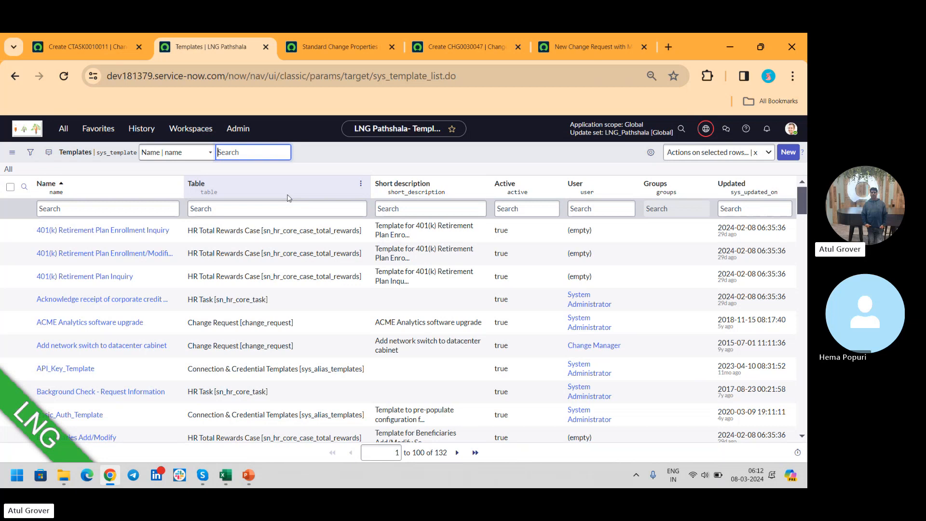
click(103, 50)
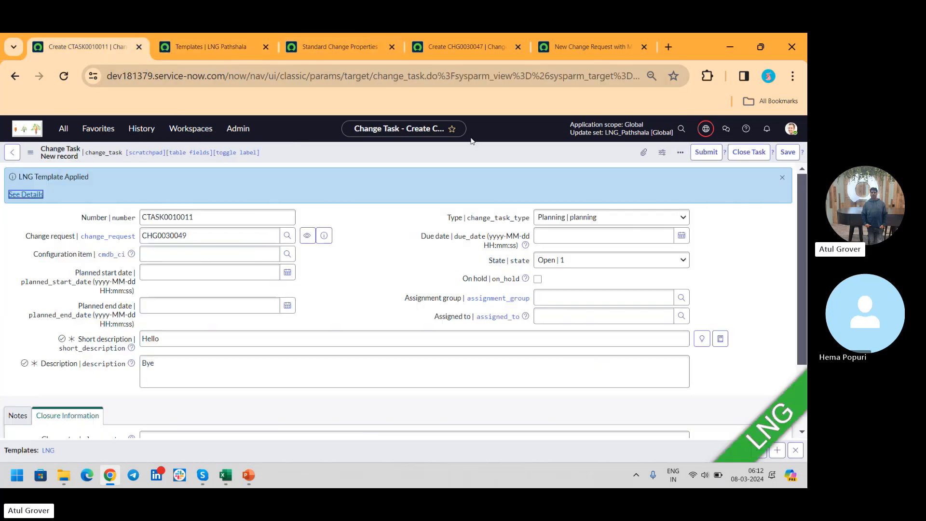
click(680, 152)
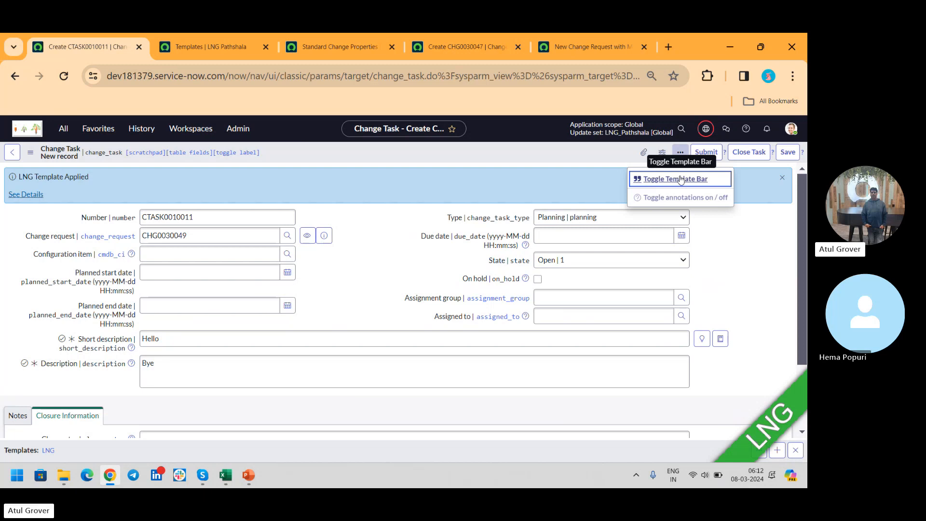
- Set the change task's type to Review and state to Closed, and look through the close code options
click(592, 219)
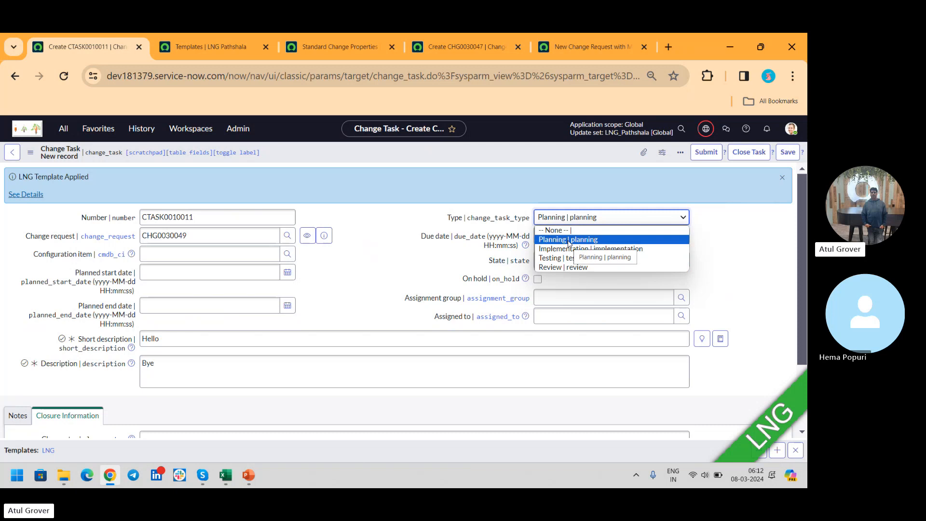
click(569, 268)
click(564, 260)
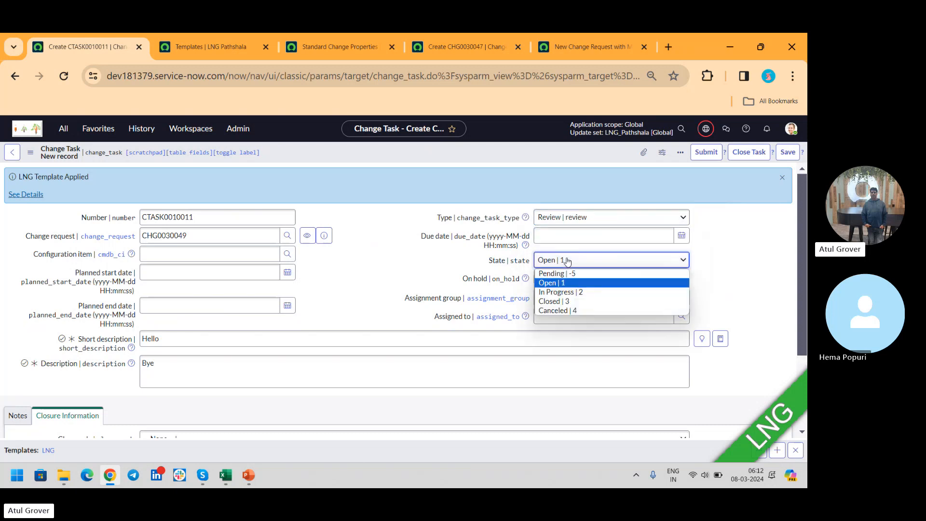
click(560, 301)
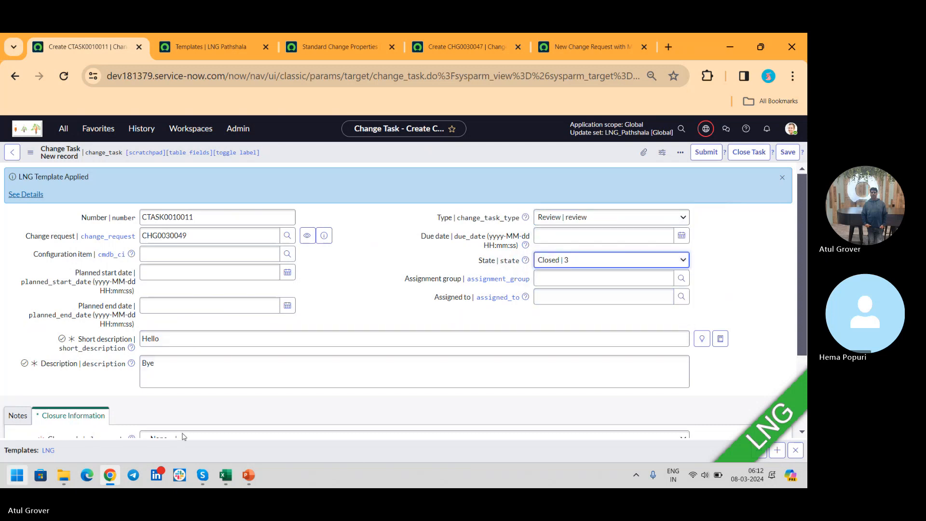
drag(802, 219, 800, 289)
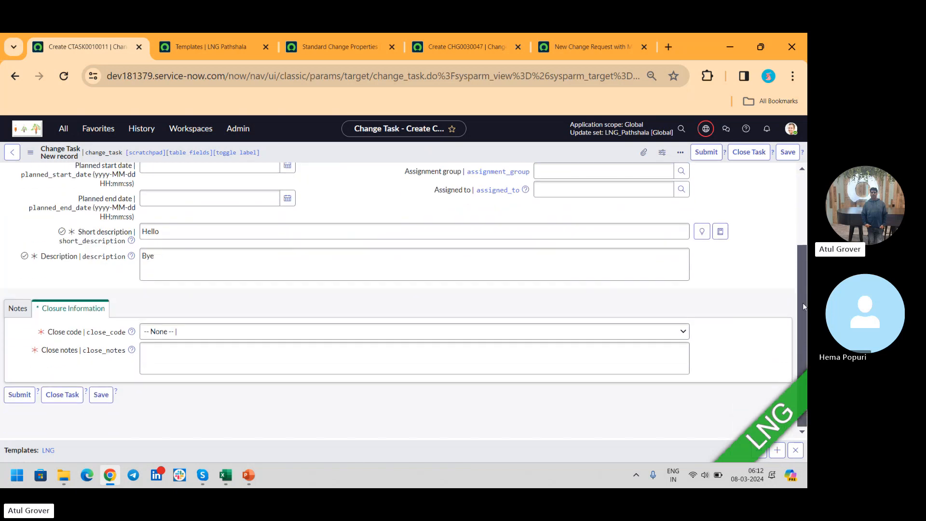
click(250, 331)
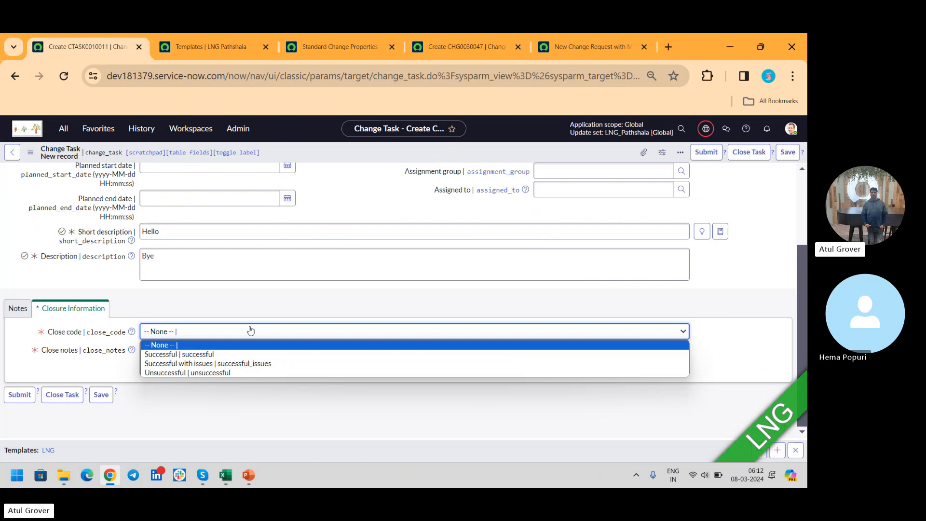
click(73, 357)
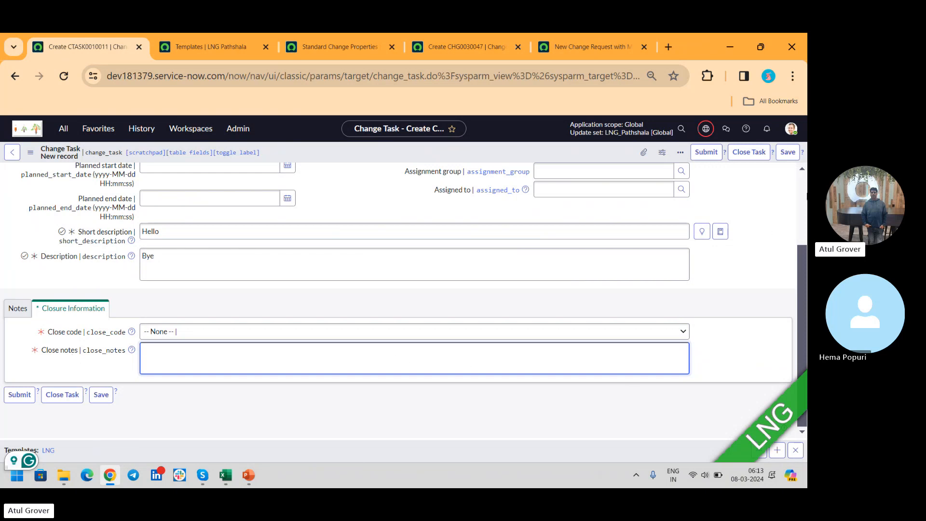
- Open the parent change request's record from the task form, leaving the page without saving the task
click(802, 197)
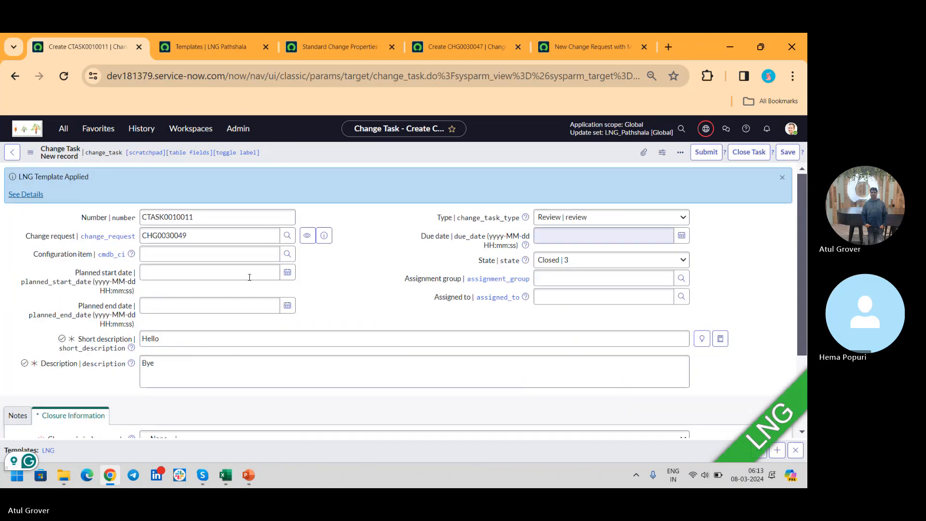
click(324, 235)
click(483, 260)
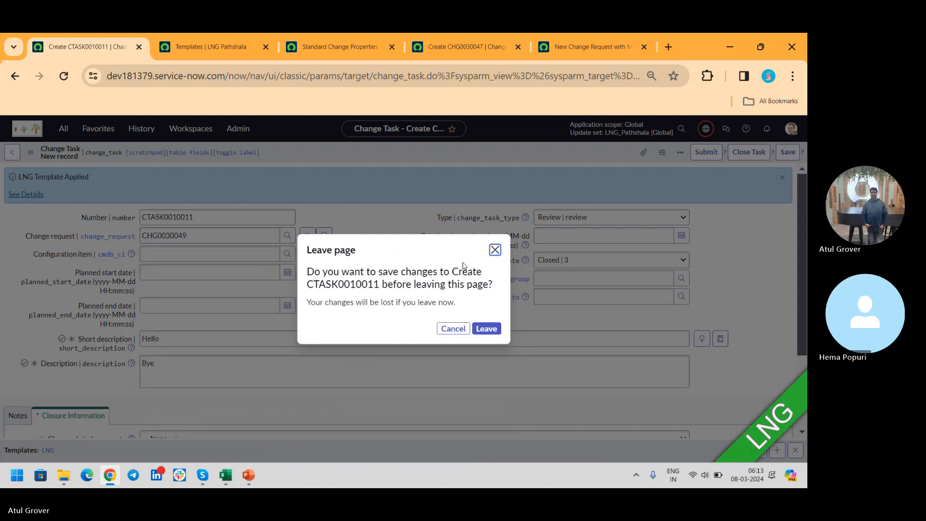
click(485, 330)
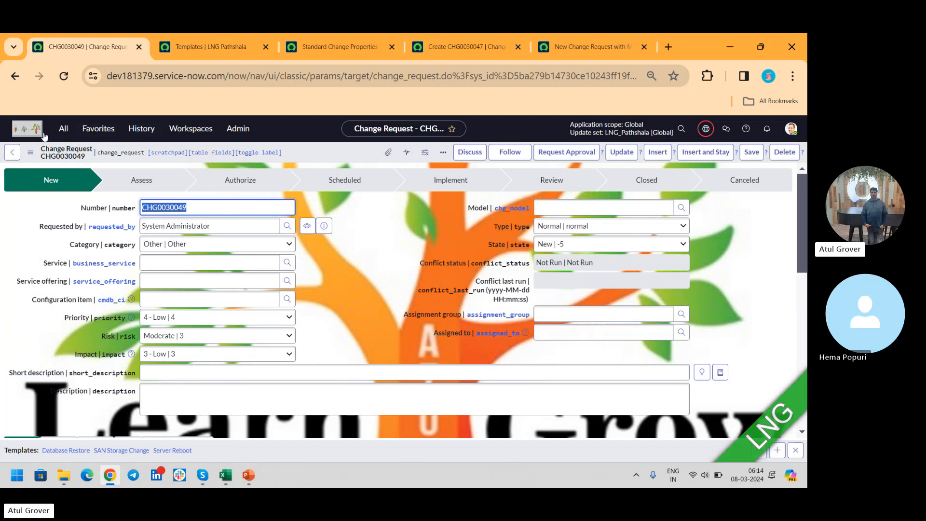
- Search the navigator for "change" and open the list of all change requests in a new browser tab
click(63, 128)
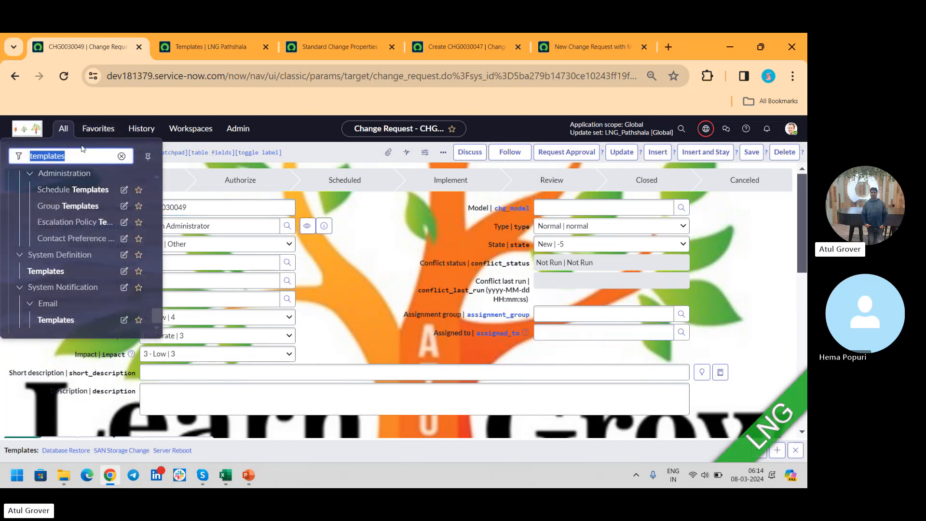
text(chnage)
key(BackSpace)
key(BackSpace)
key(BackSpace)
key(BackSpace)
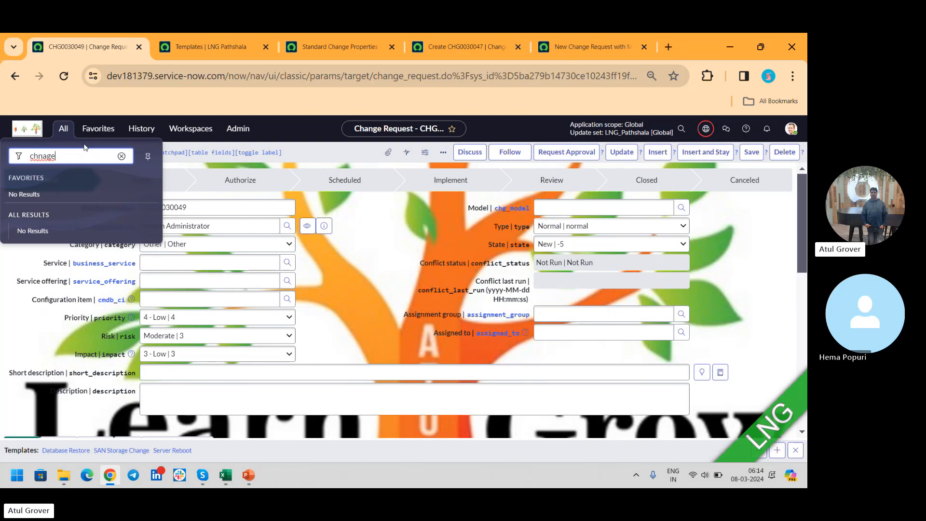
text(ange)
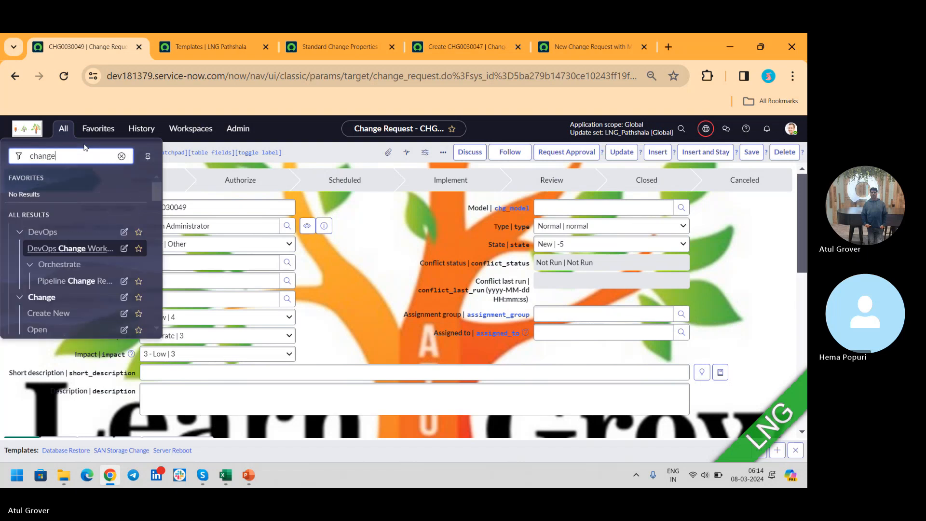
drag(155, 195, 157, 215)
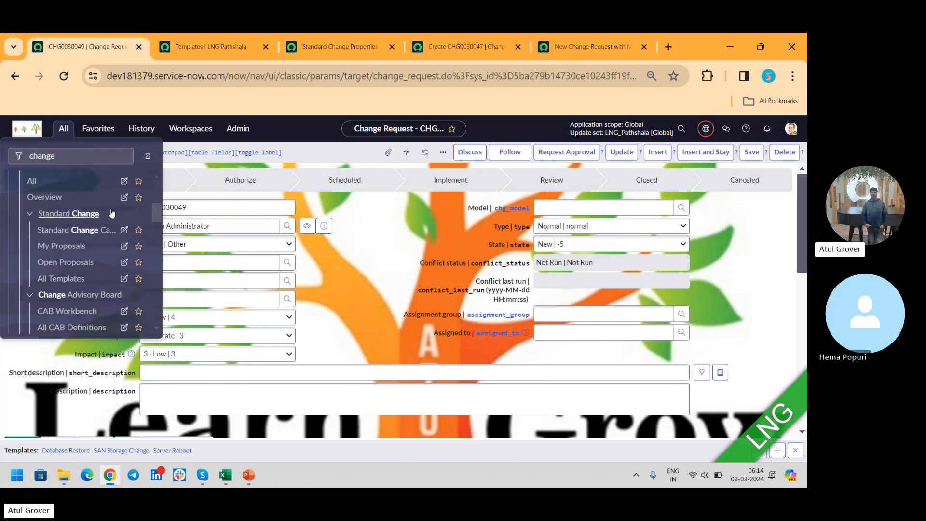
middle_click(35, 186)
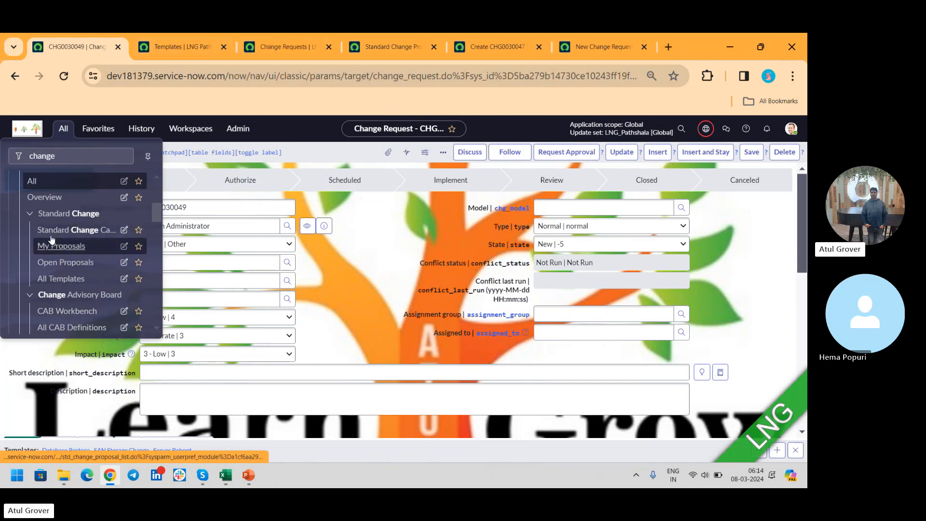
- Open the list of all change requests, and search the navigator for "cab w" to open the CAB Workbench
mouse_move(157, 216)
mouse_down()
mouse_move(157, 240)
mouse_move(157, 205)
mouse_up()
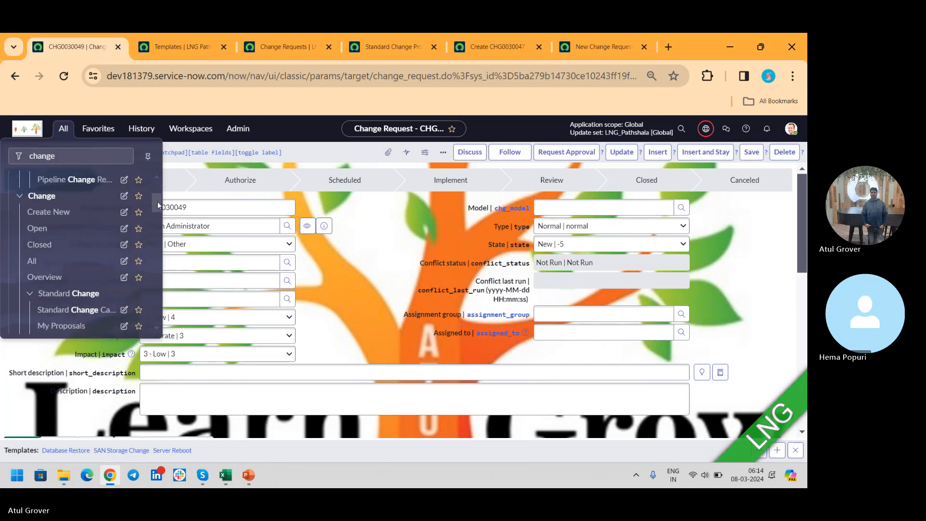
click(31, 269)
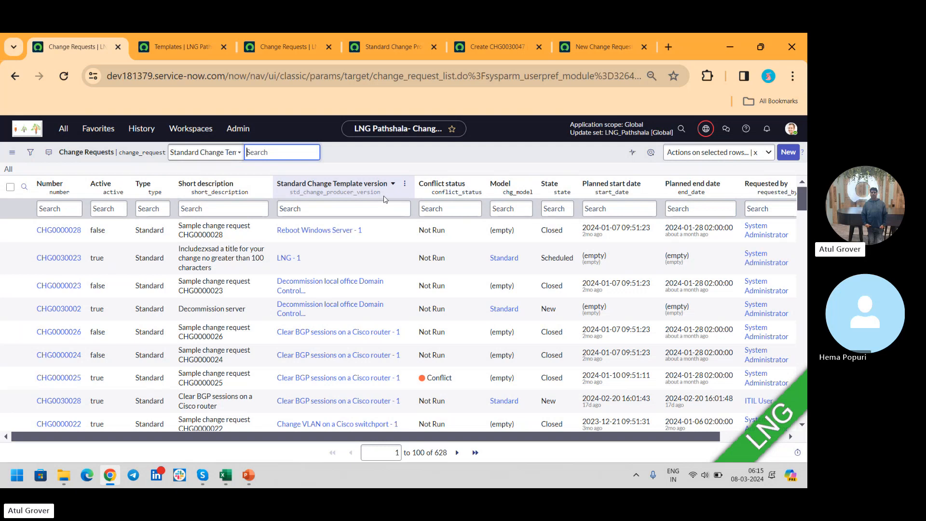
click(63, 131)
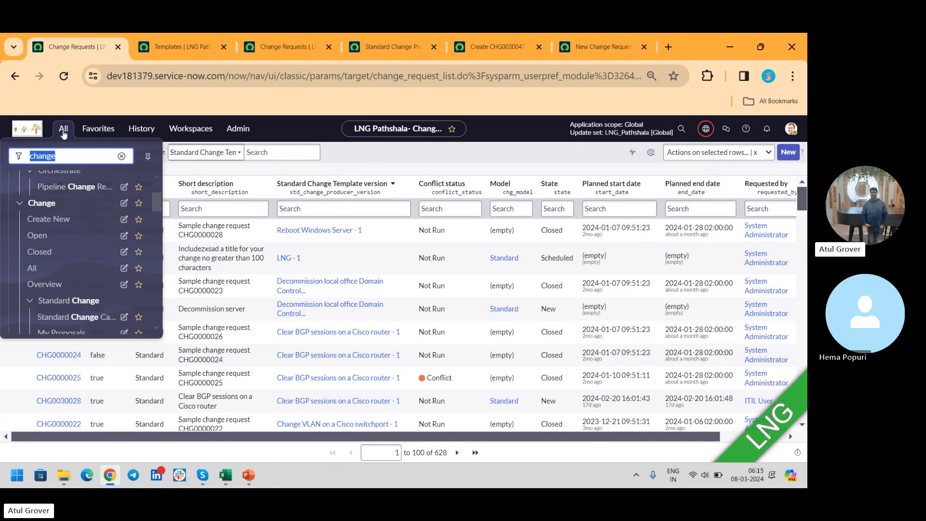
text(cab w)
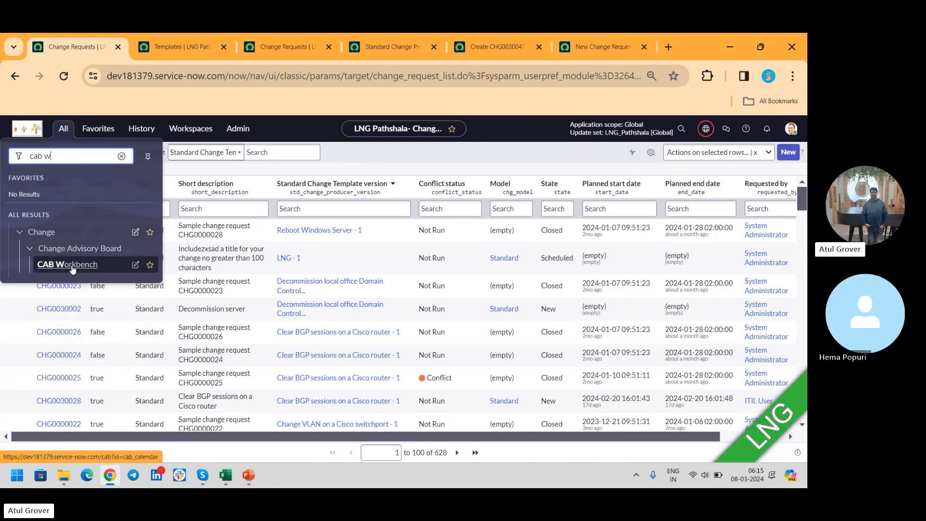
click(72, 268)
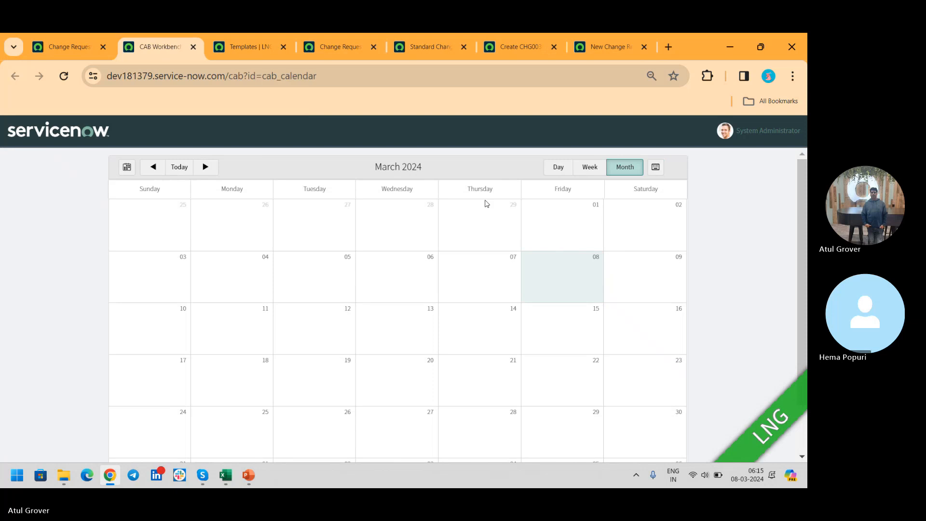
- Go back to November 2023 in the CAB calendar and open the Network CAB meeting on 7 November
click(156, 168)
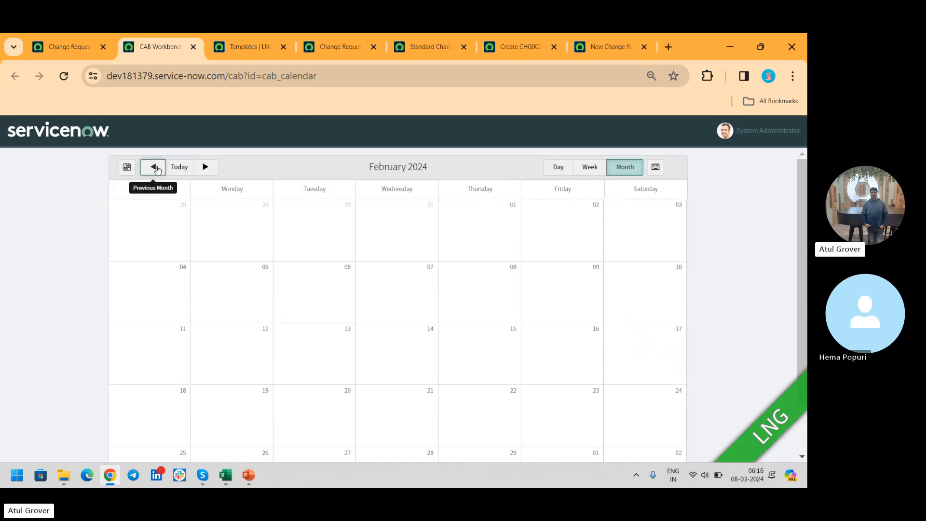
click(156, 168)
click(157, 169)
click(156, 168)
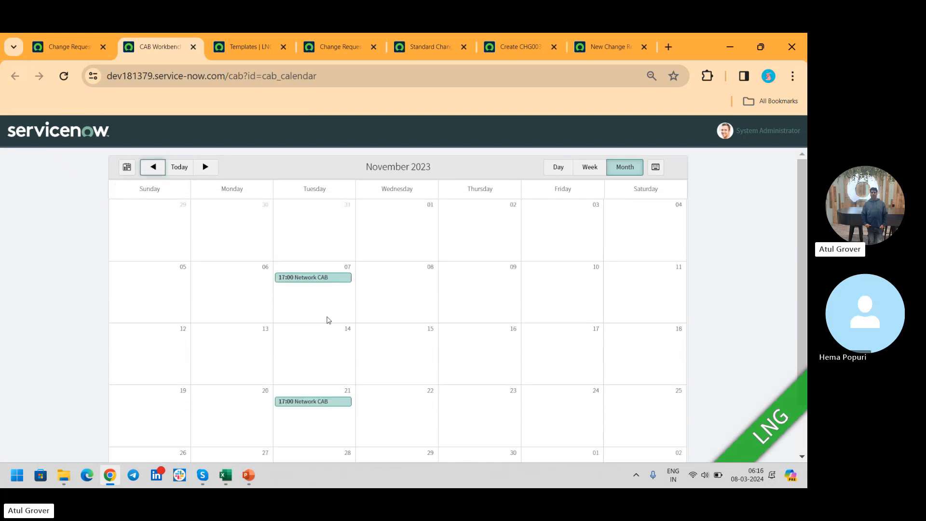
click(316, 278)
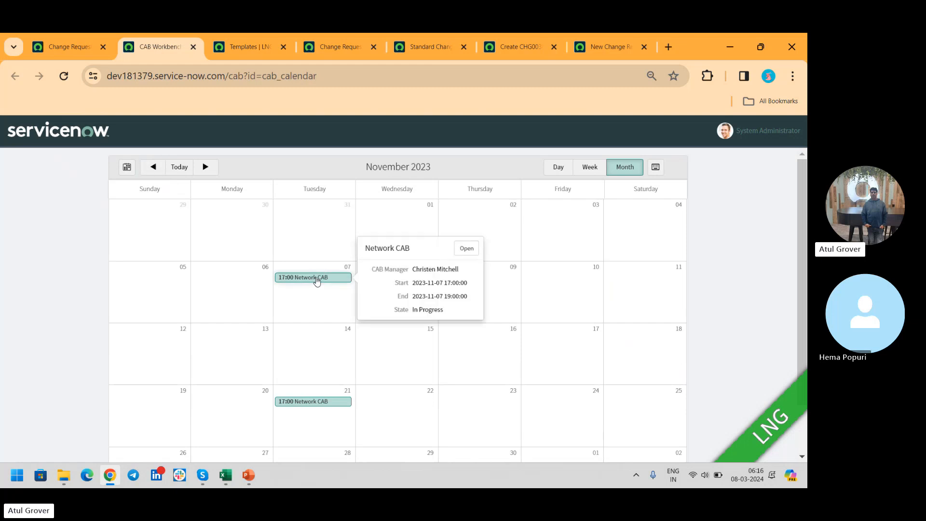
click(467, 250)
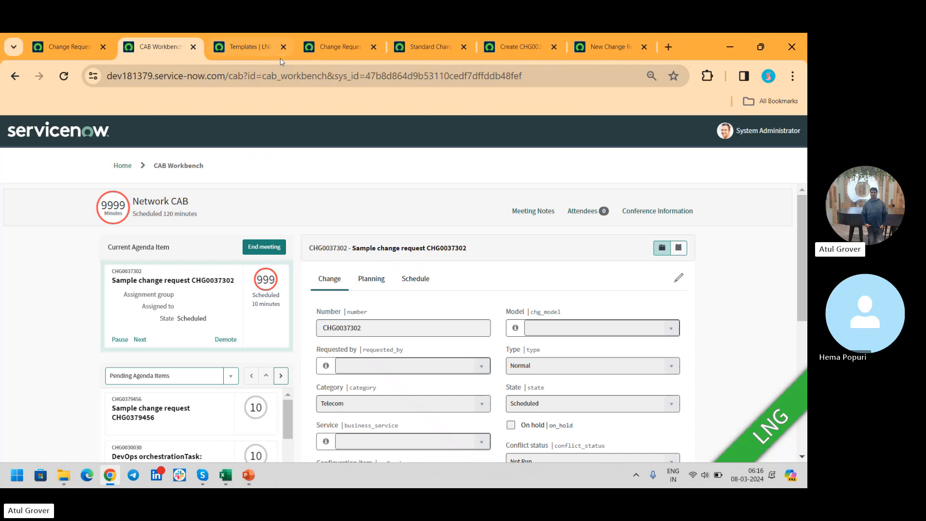
drag(263, 76, 346, 79)
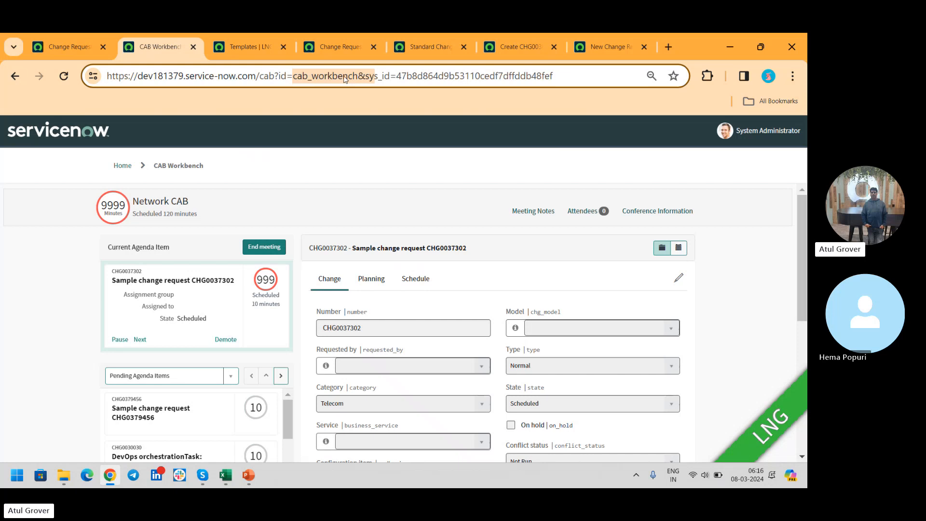
- Return to the Change Requests list and search the navigator for "cab" to review the CAB modules
click(80, 44)
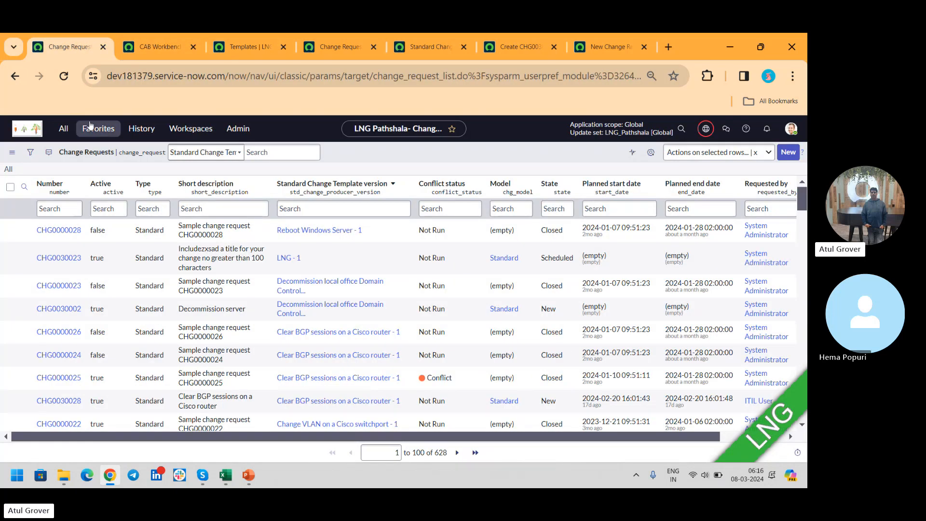
click(59, 130)
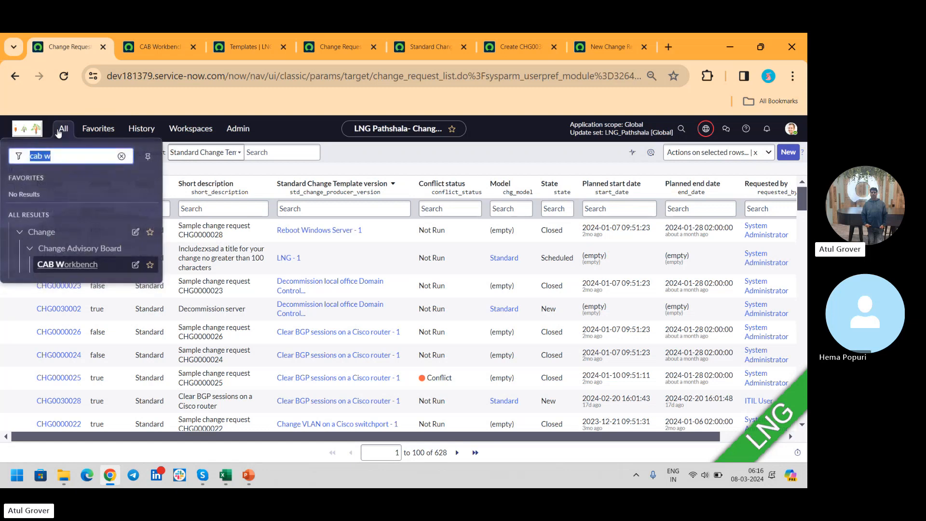
key(Right)
key(BackSpace)
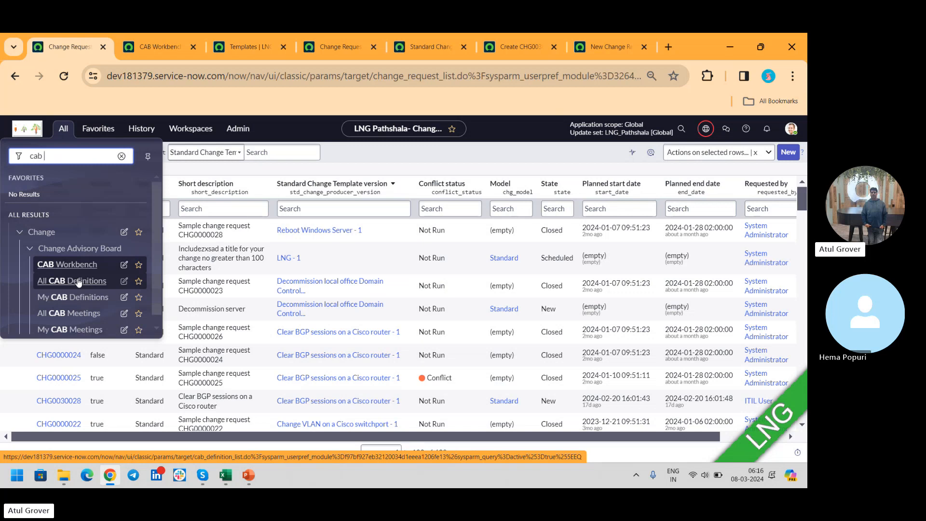
click(408, 158)
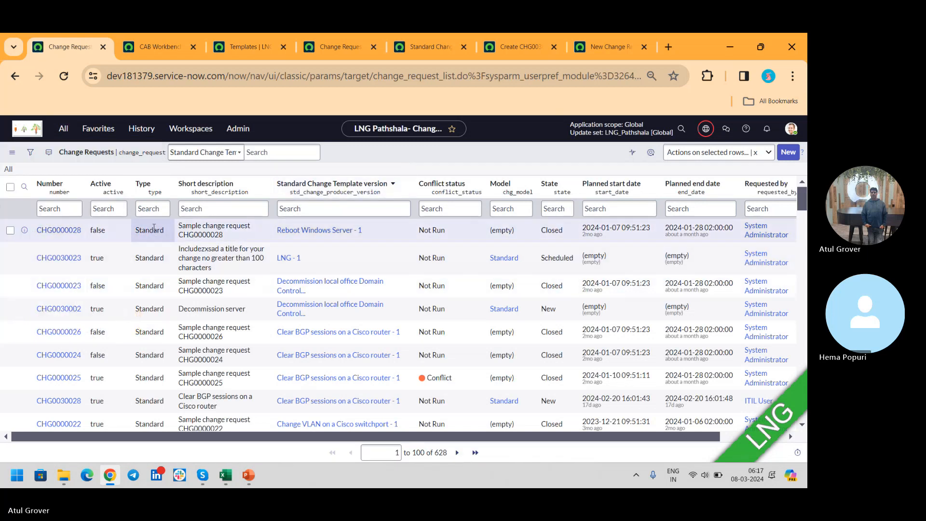
- Filter out Standard changes from the Change Requests list and open CHG0000096 in a new browser tab
right_click(151, 231)
click(178, 250)
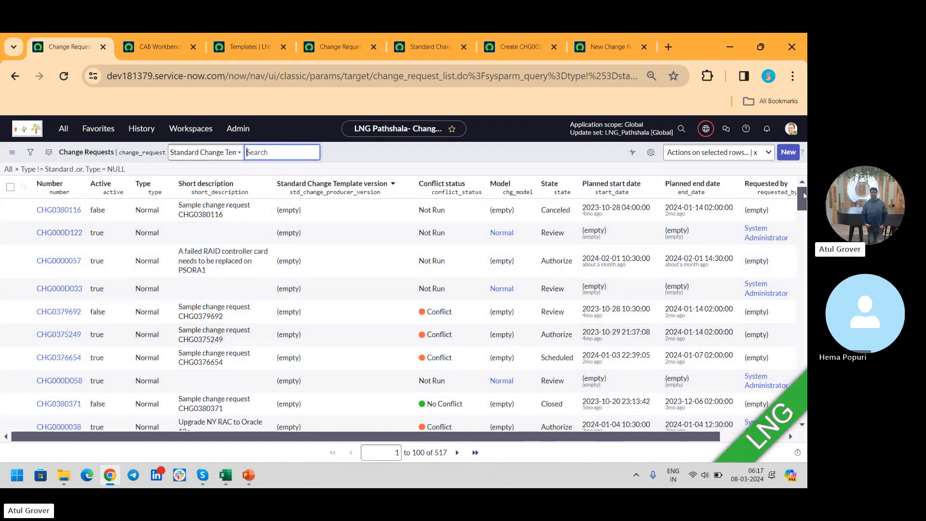
drag(805, 189, 803, 210)
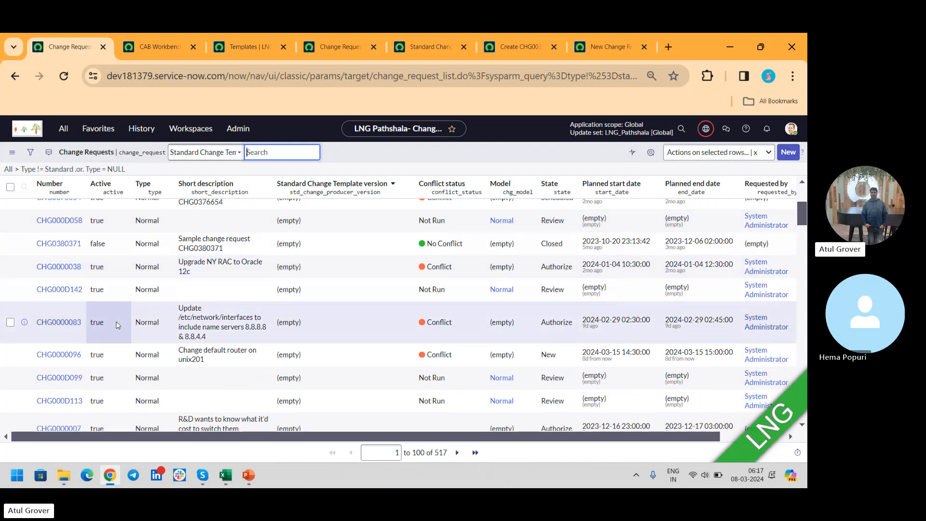
middle_click(61, 356)
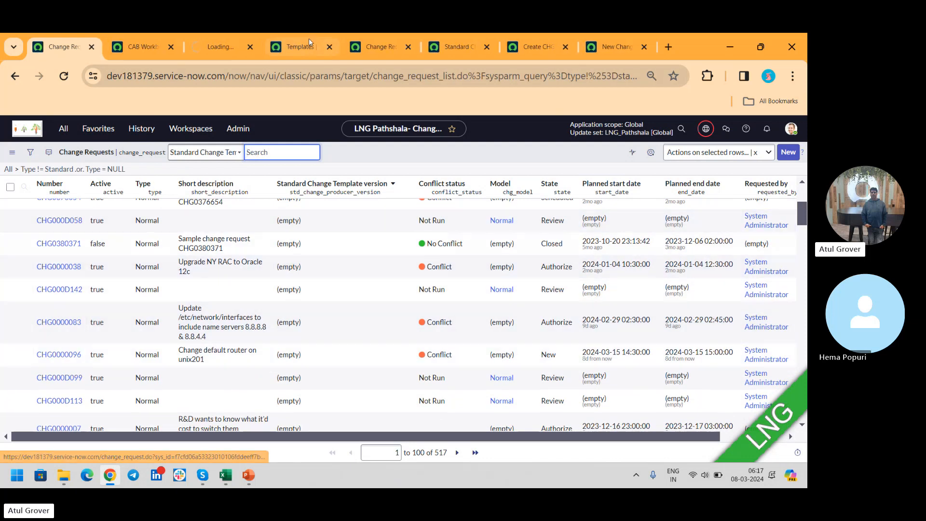
- Close the old Templates, Change Requests, Standard Change Properties, Create CHG0030047 and New Change Request browser tabs, discarding unsaved changes
click(330, 47)
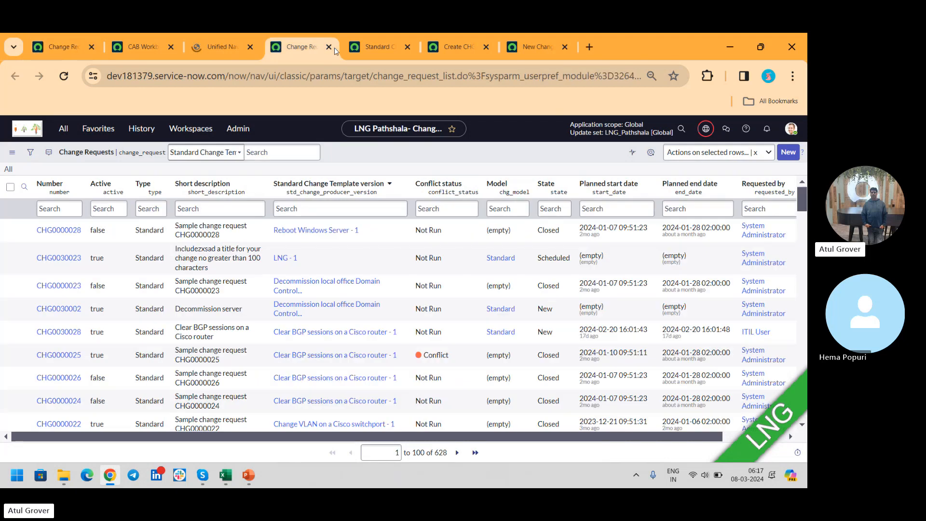
click(330, 47)
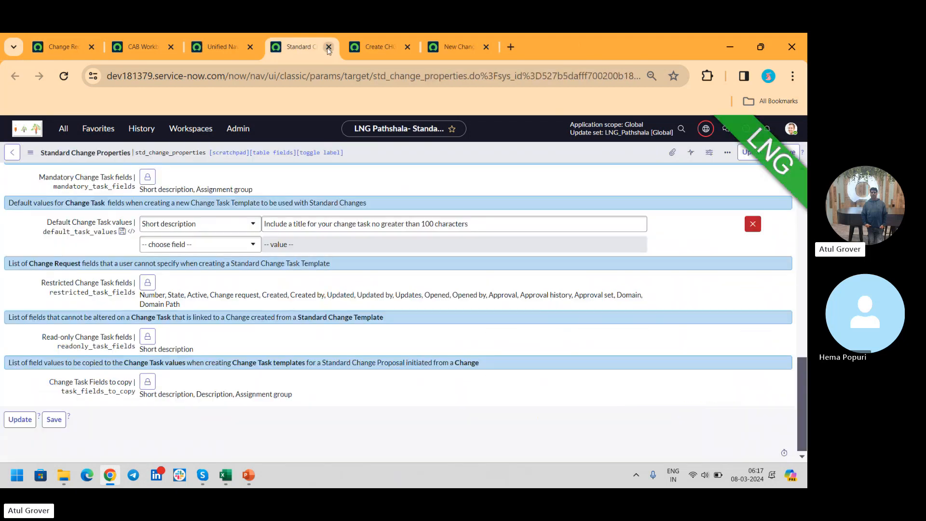
click(329, 47)
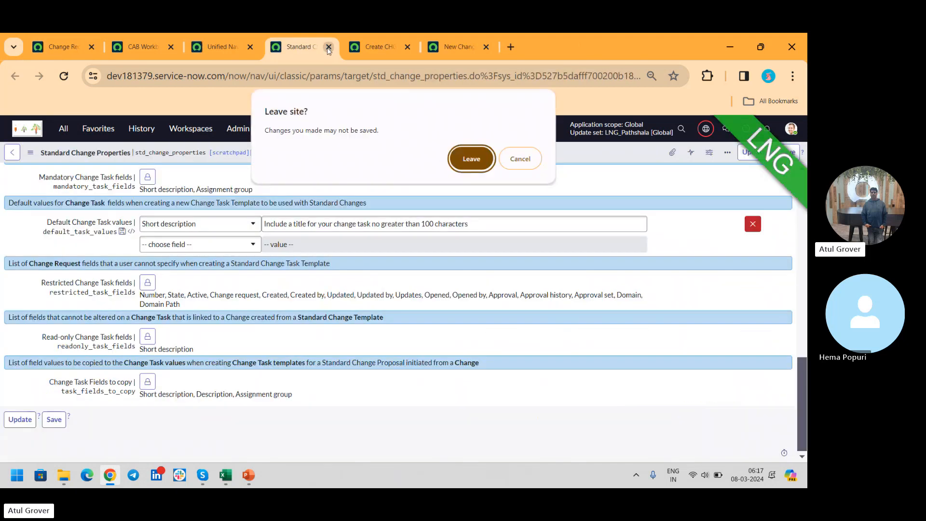
click(473, 164)
click(518, 47)
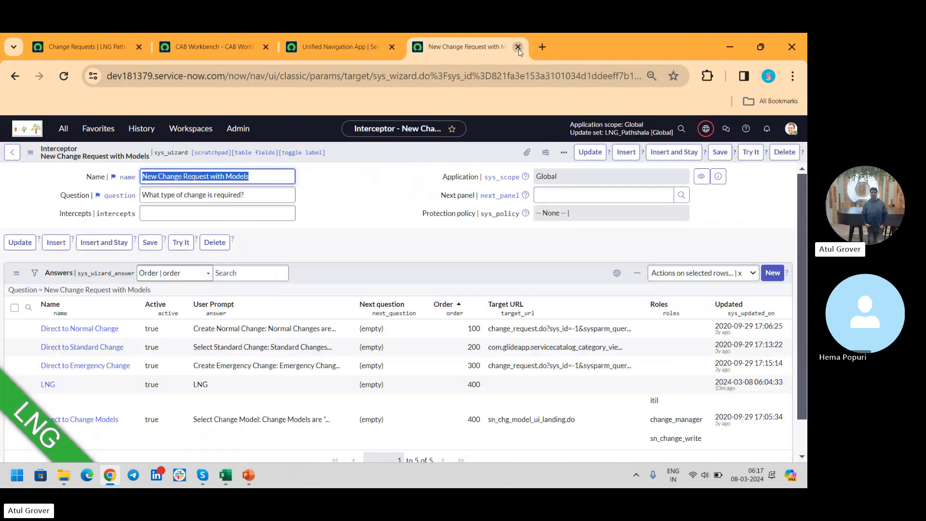
click(518, 47)
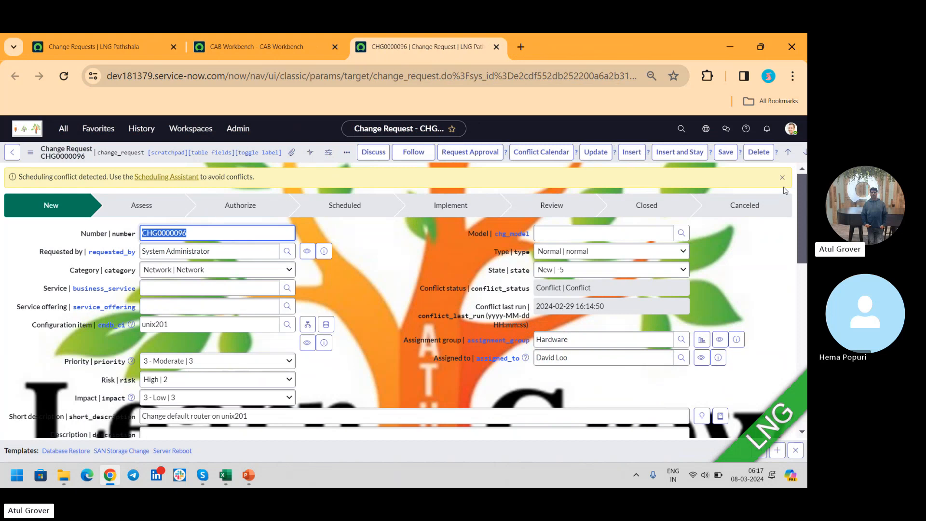
- Examine the planning and schedule details of change request CHG0000096, including its CAB fields, and revisit the CAB Workbench meeting
drag(804, 202, 803, 291)
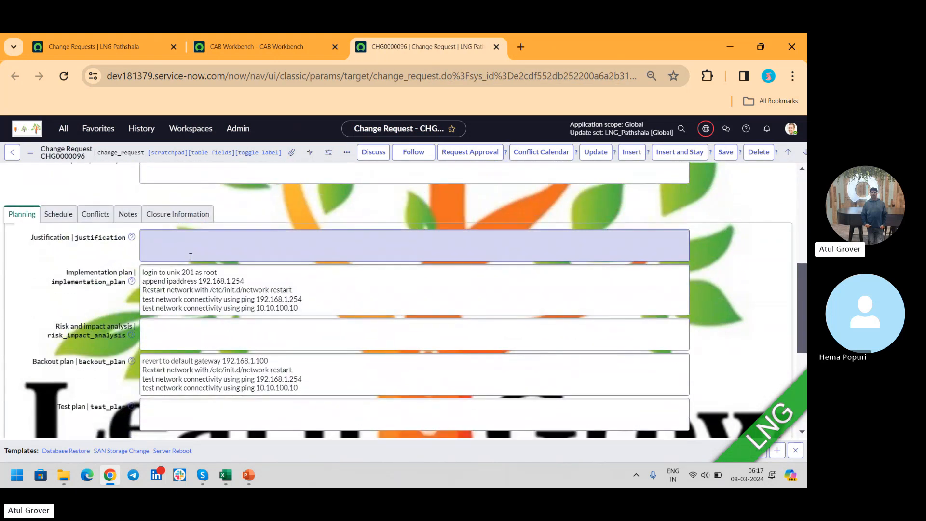
click(58, 214)
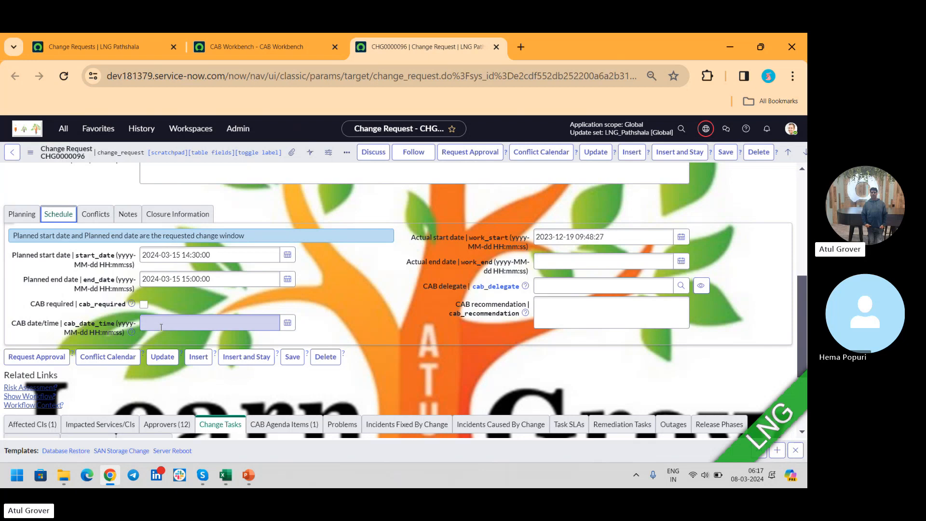
click(113, 39)
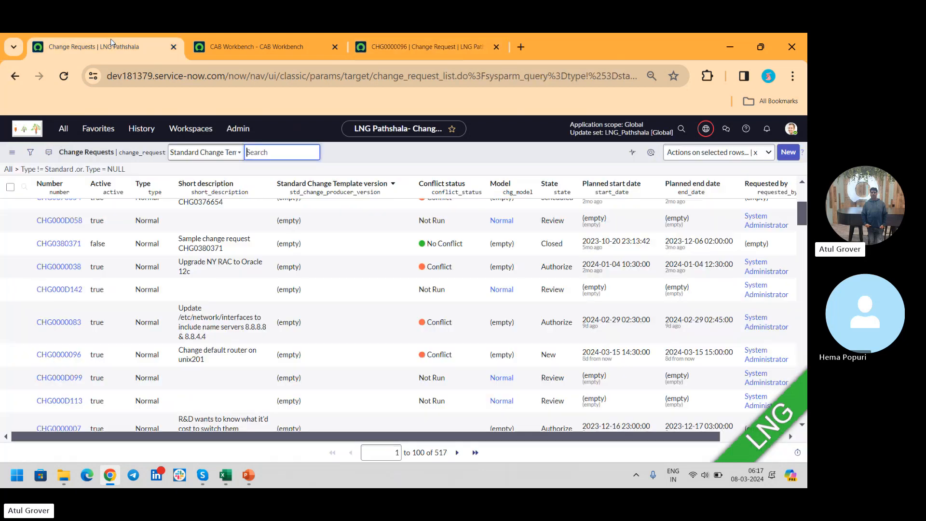
click(241, 45)
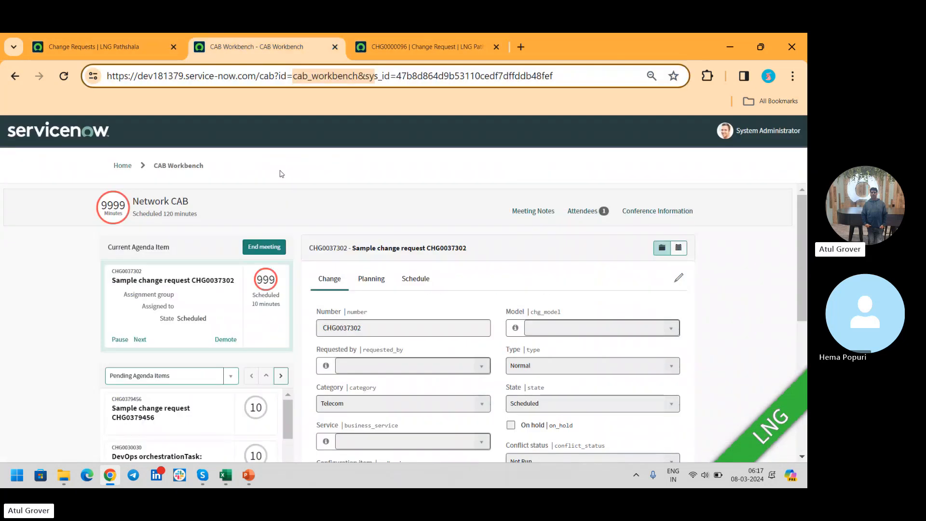
- Open the list of all CAB definitions and start a new definition named "LNG CAB"
click(109, 48)
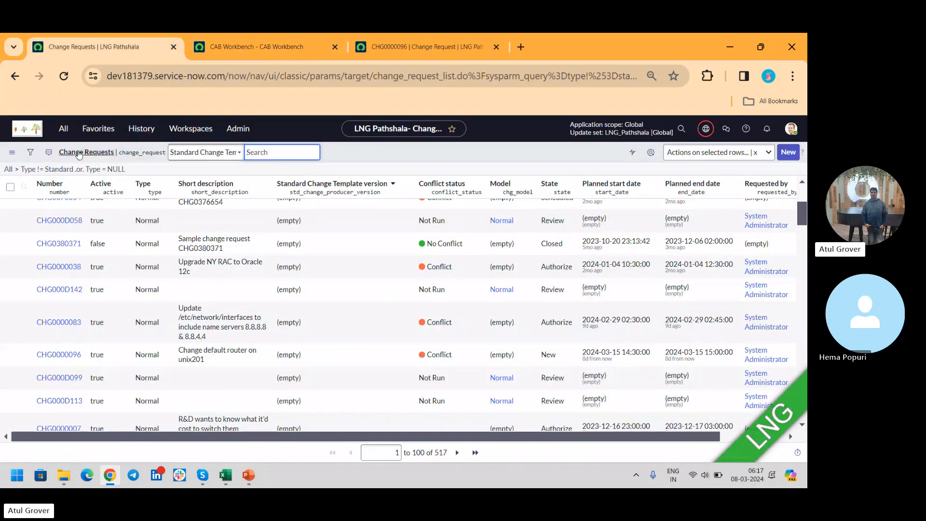
click(65, 128)
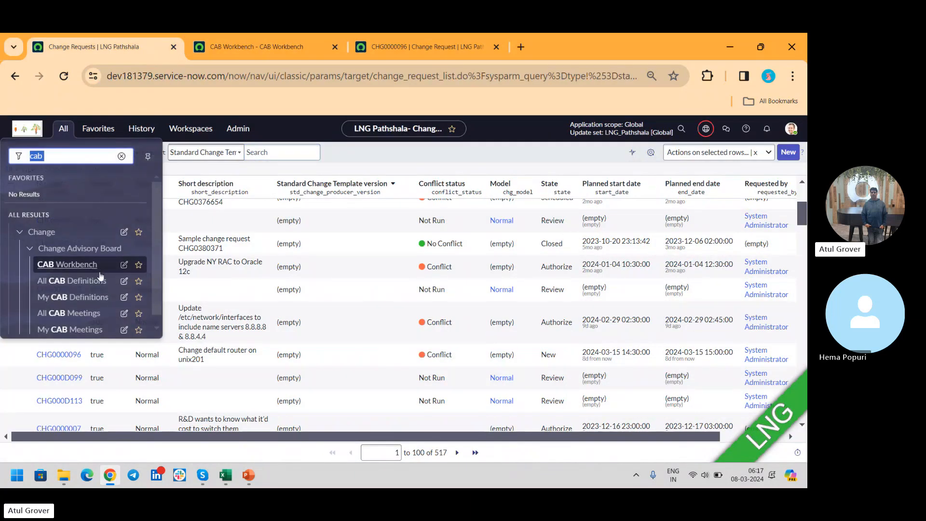
click(95, 281)
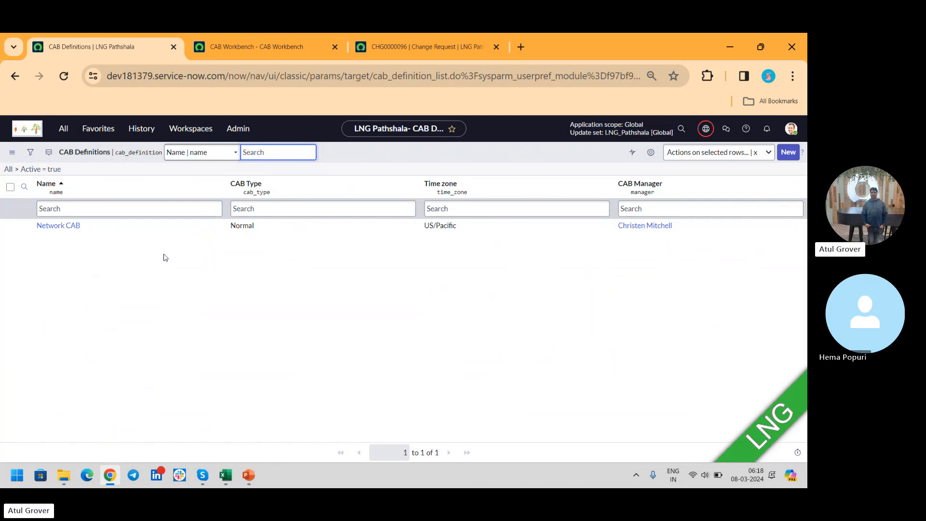
click(788, 154)
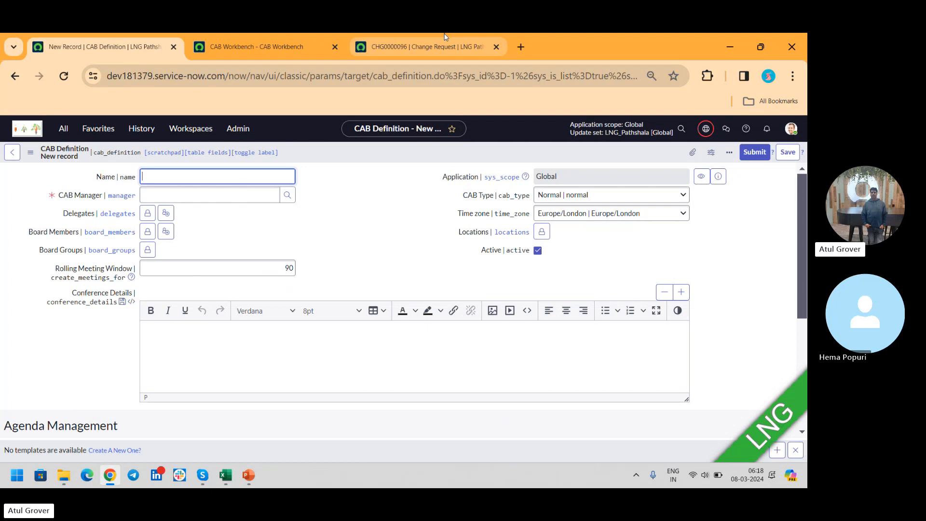
text(LNG CAB)
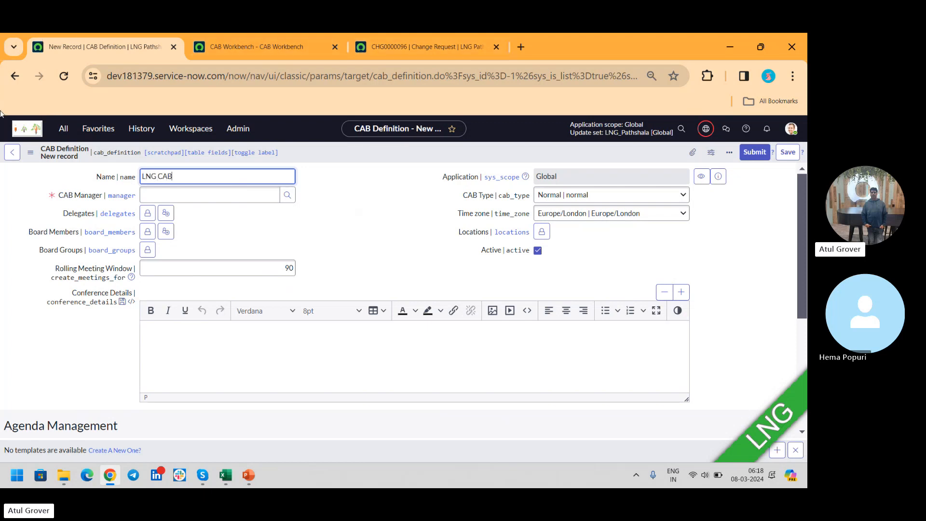
- Set the CAB Manager to the same person who manages the Network CAB, and add the logged-in System Administrator as a delegate
click(178, 195)
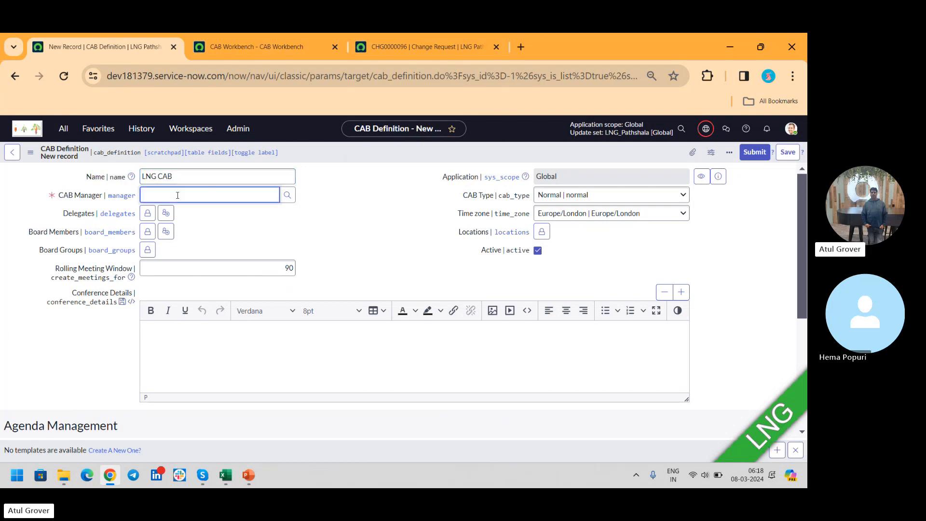
text(**)
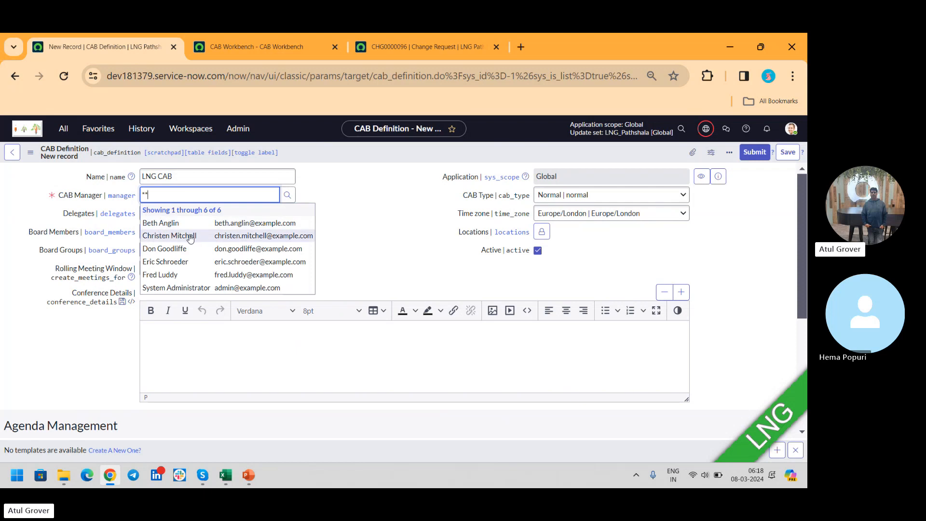
click(190, 238)
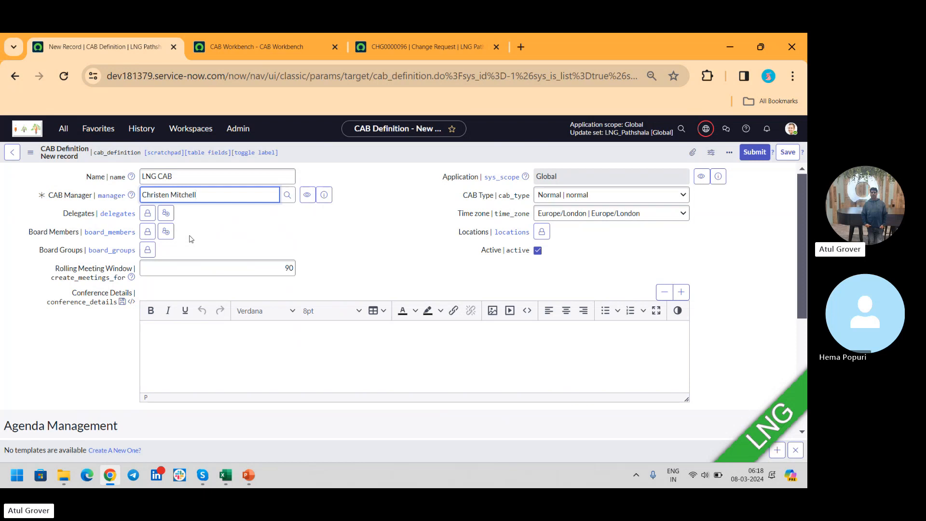
click(166, 212)
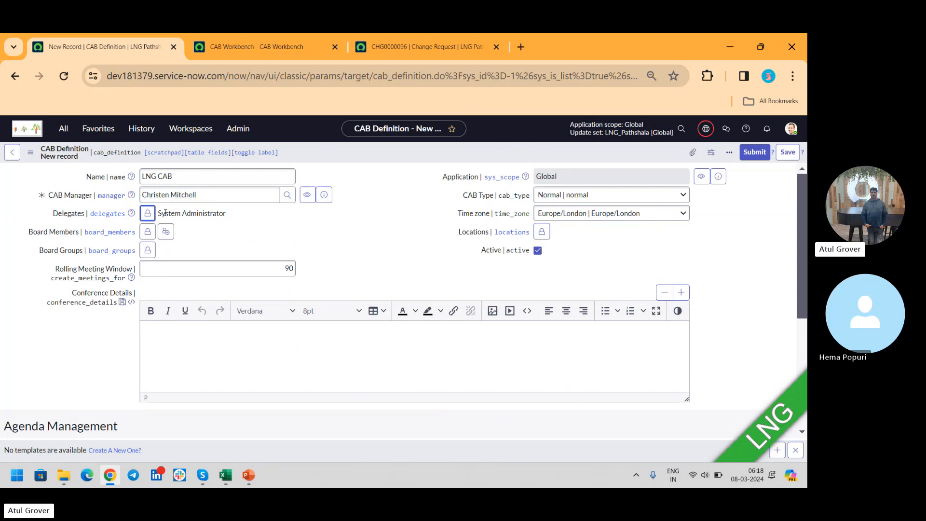
- Add the user whose surname is Batch14 to the Board Members of the CAB definition
click(148, 231)
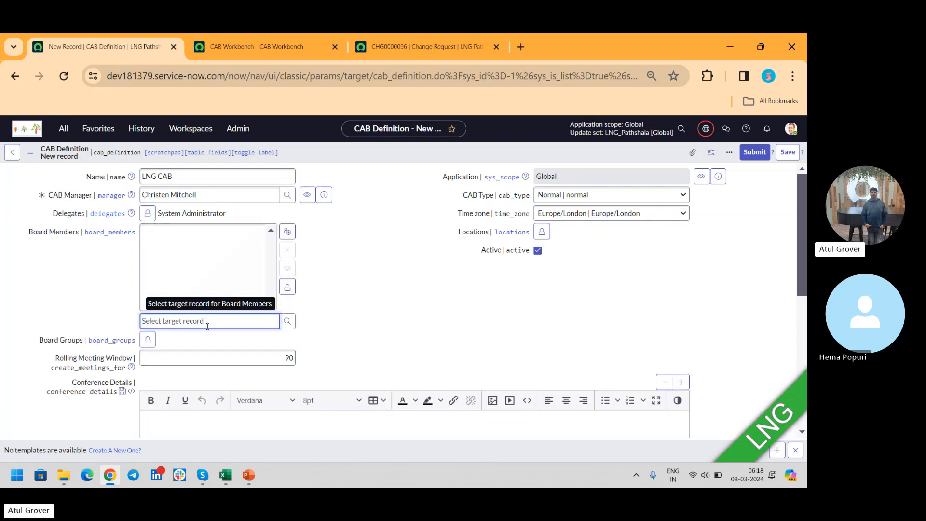
text(batch 1)
key(BackSpace)
key(BackSpace)
key(BackSpace)
key(BackSpace)
key(BackSpace)
key(BackSpace)
key(BackSpace)
text(**)
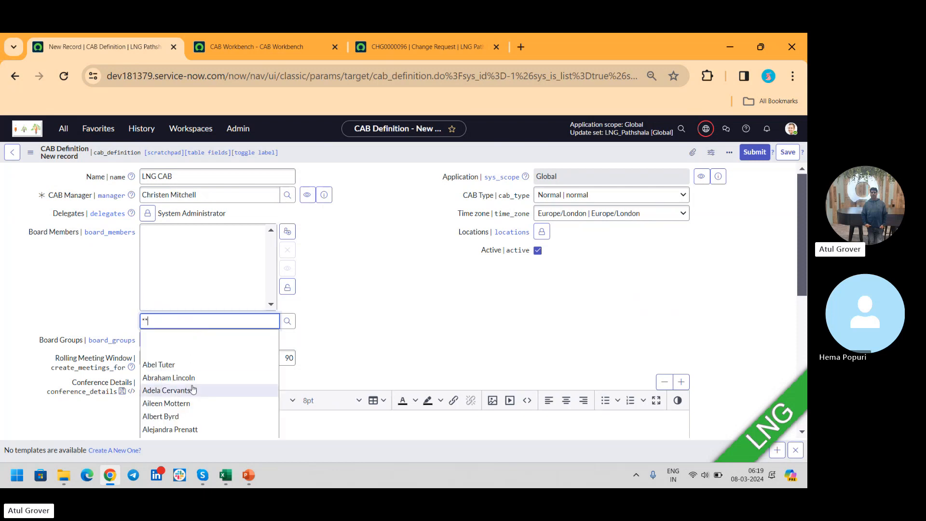
key(BackSpace)
key(BackSpace)
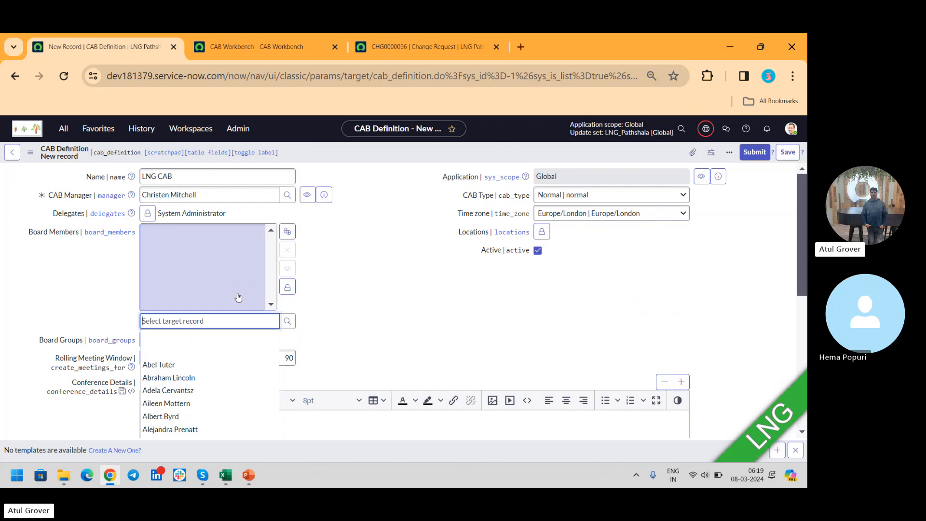
text(Heem)
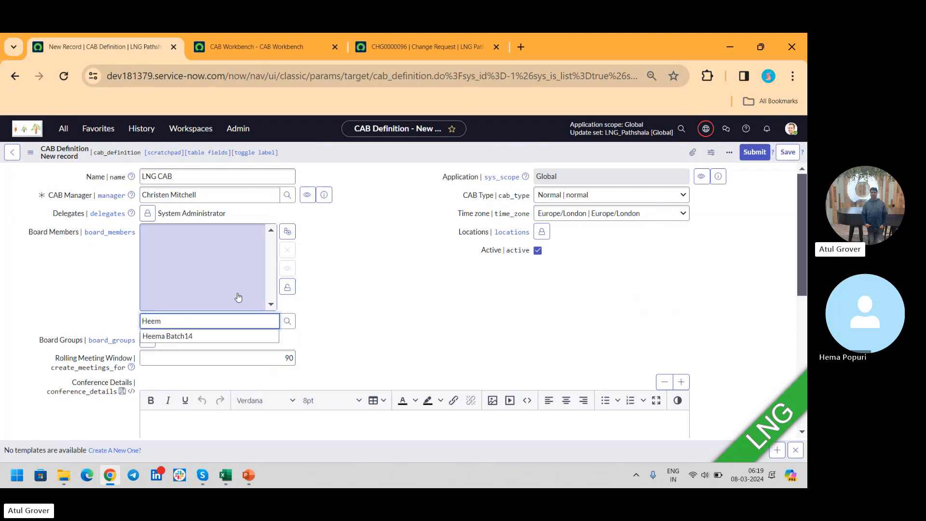
click(205, 337)
click(292, 286)
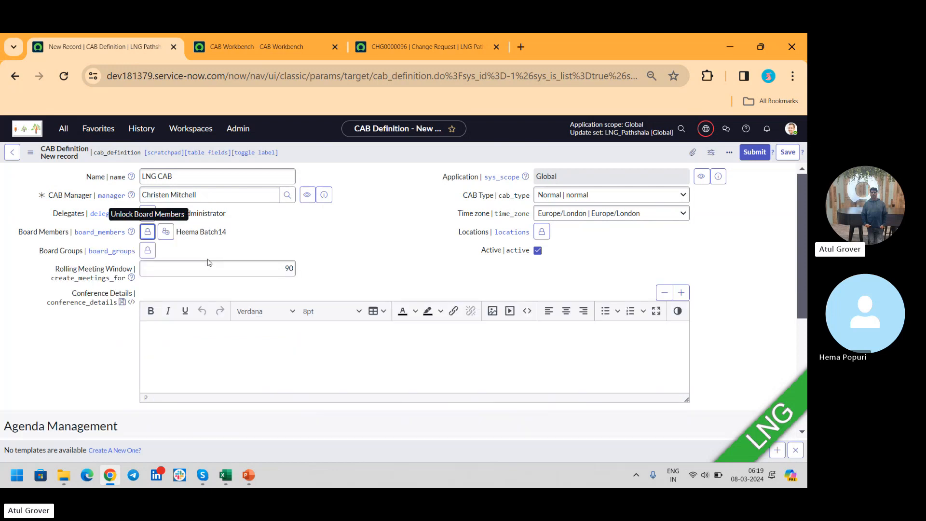
- Add the Batch14 group to the Board Groups of the CAB definition
click(148, 250)
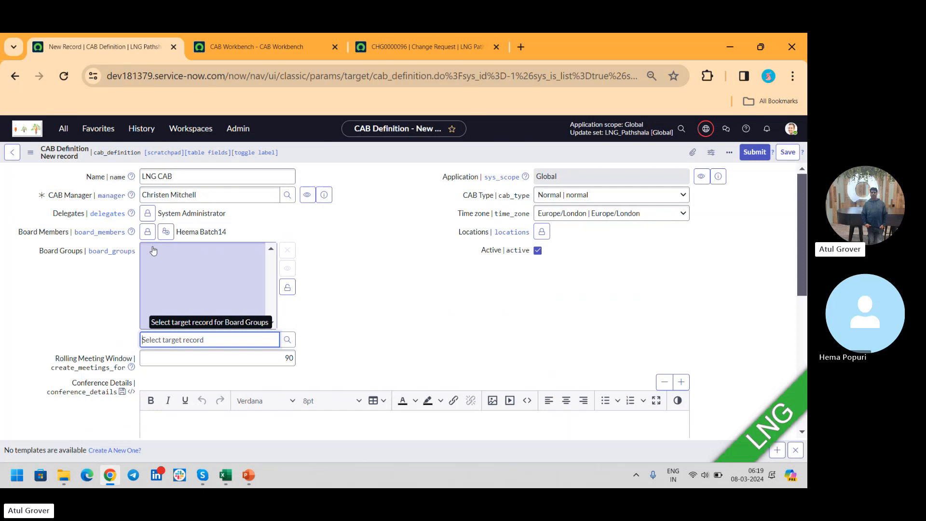
text(bat)
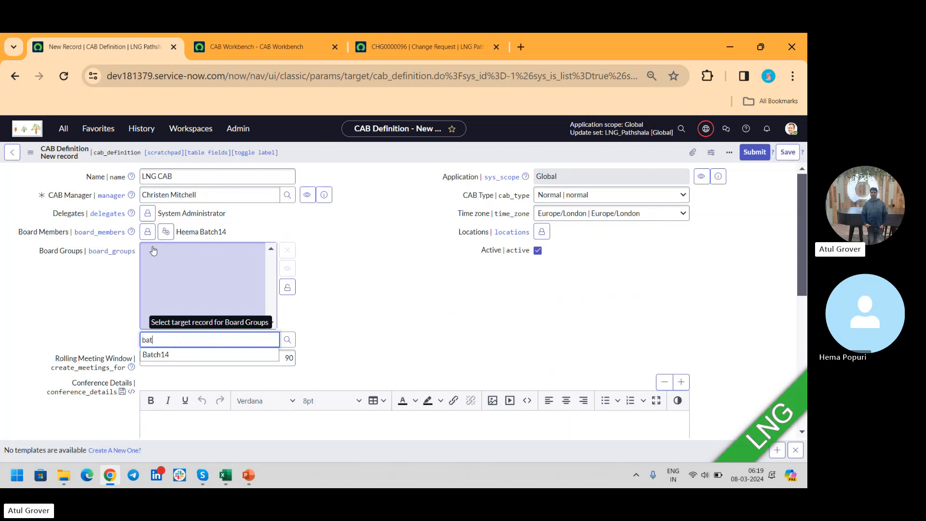
click(155, 355)
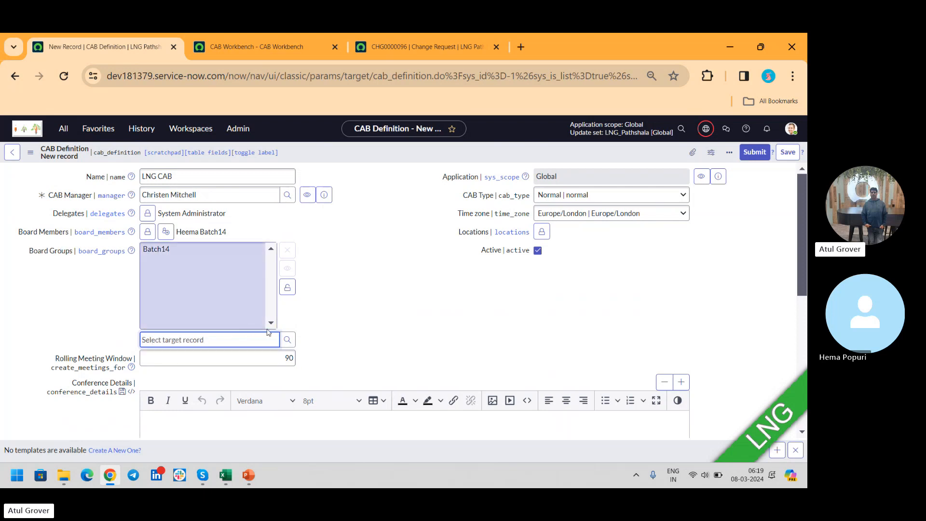
click(288, 287)
- Set the Rolling Meeting Window to 20, and consult change request CHG0000096 before returning to the CAB definition
double_click(218, 268)
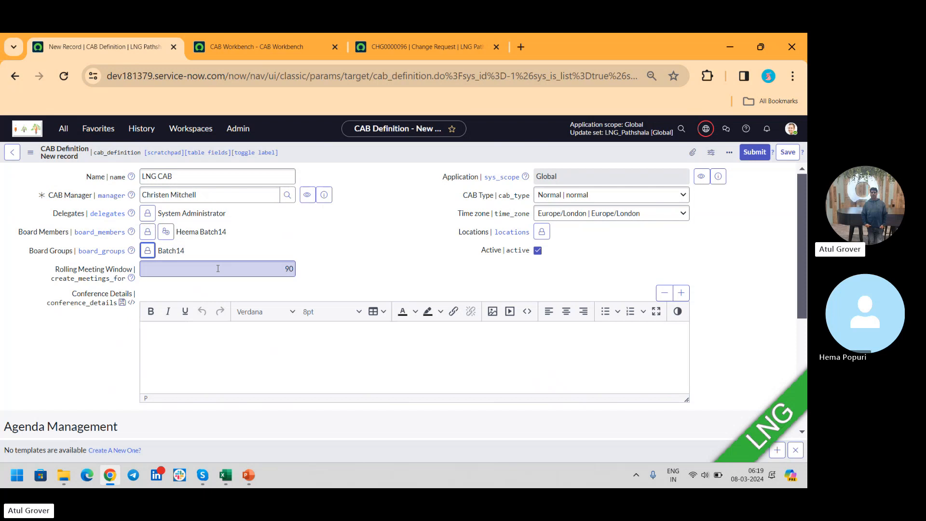
click(218, 268)
key(Delete)
key(Delete)
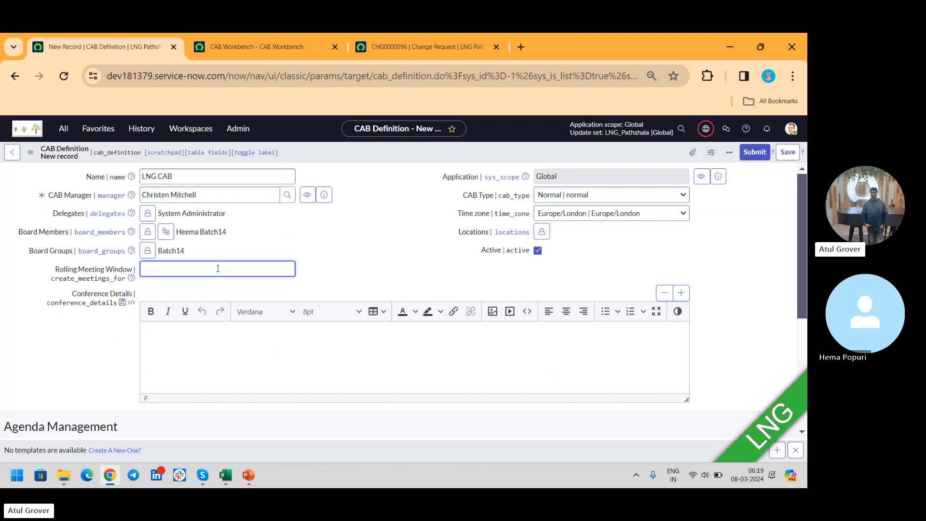
text(20)
click(381, 51)
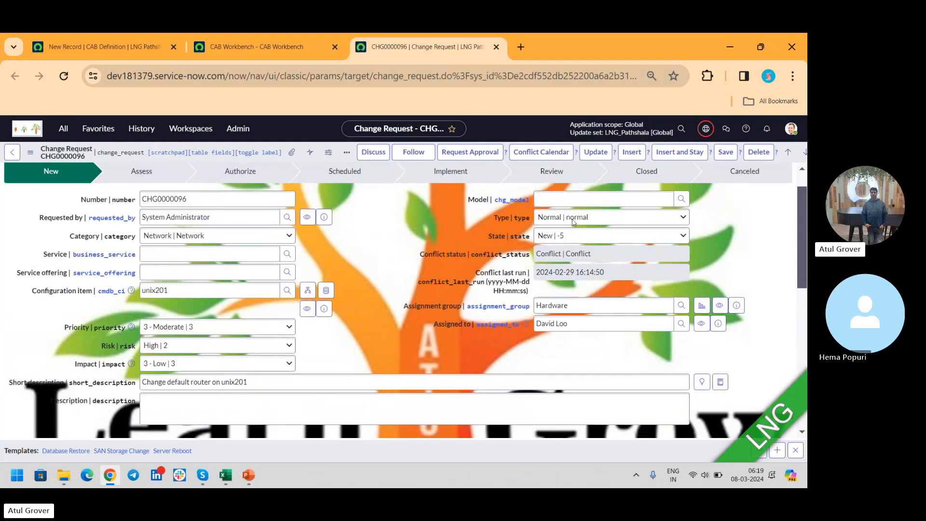
click(80, 50)
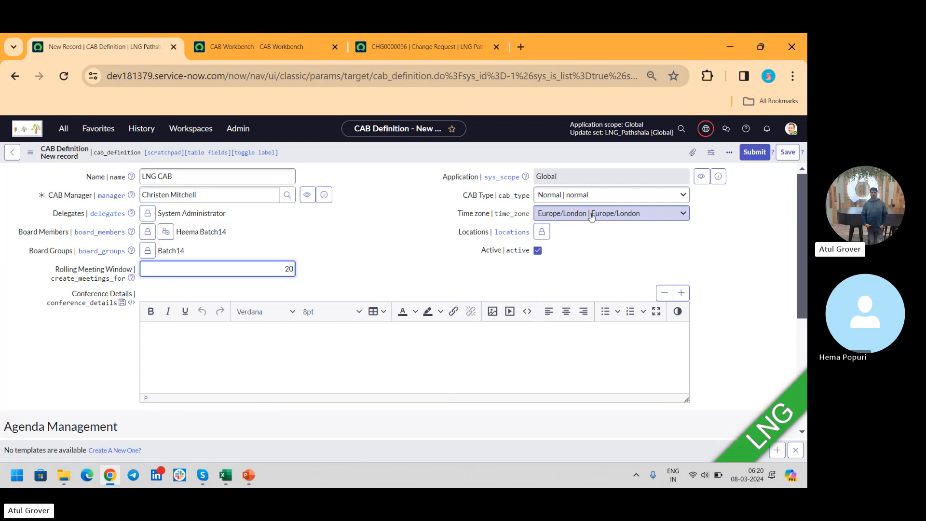
- Enter "Joining LInk : LNG.com/44512" as the Conference Details and close the template bar
click(266, 361)
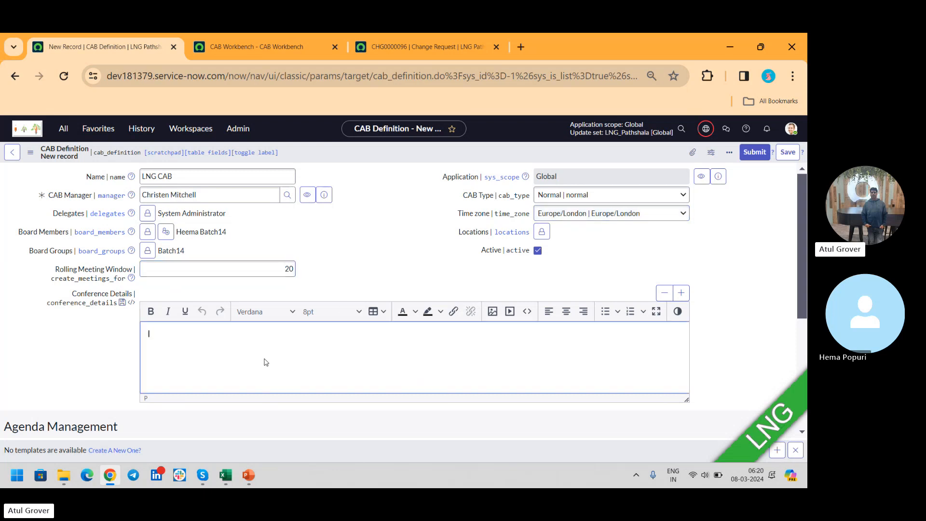
text(inin)
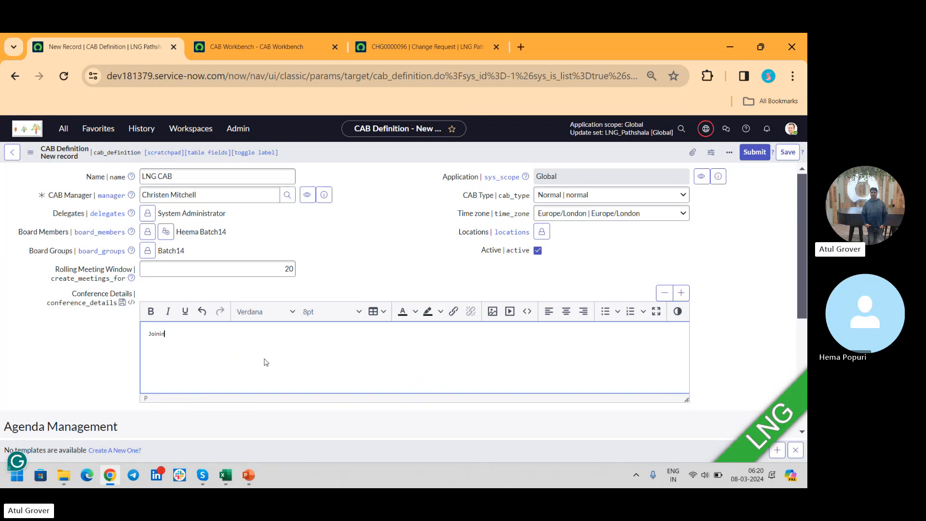
text(g Link : LNG.com/)
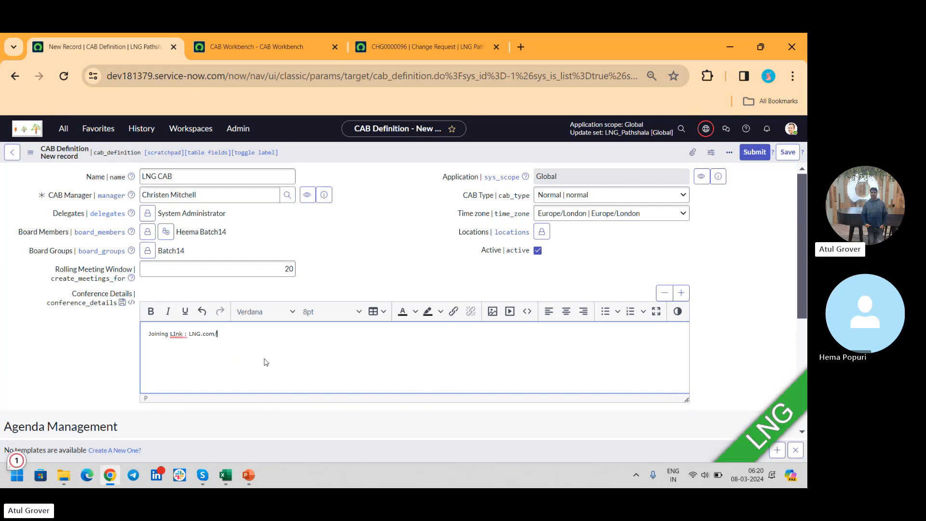
text(44512)
click(795, 450)
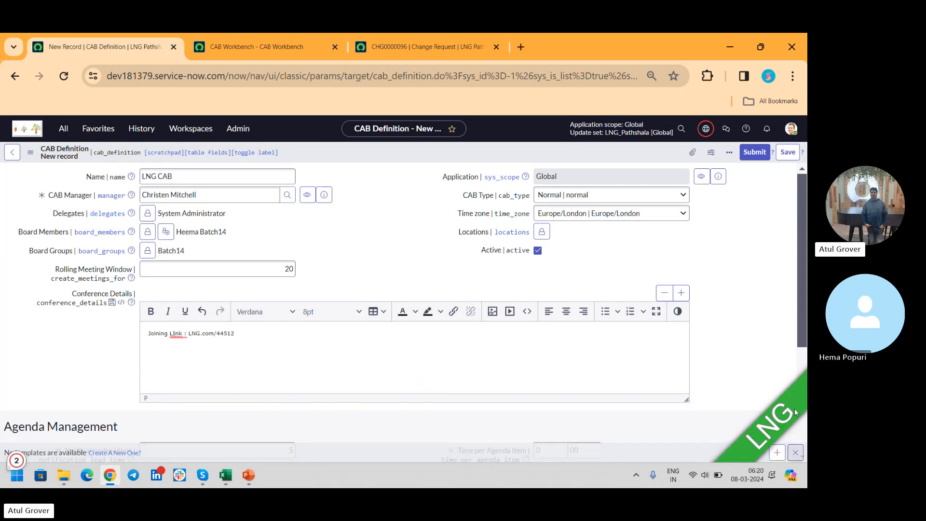
- In Agenda Management, set the Notification lead time to 1 and the first Time per Agenda Item value to 2
scroll(798, 234, down, 1)
scroll(806, 275, down, 3)
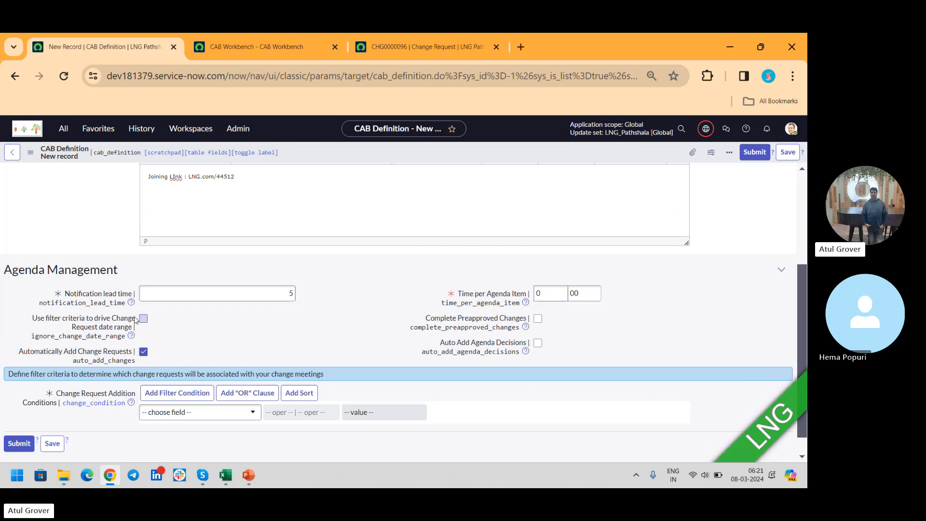
click(289, 294)
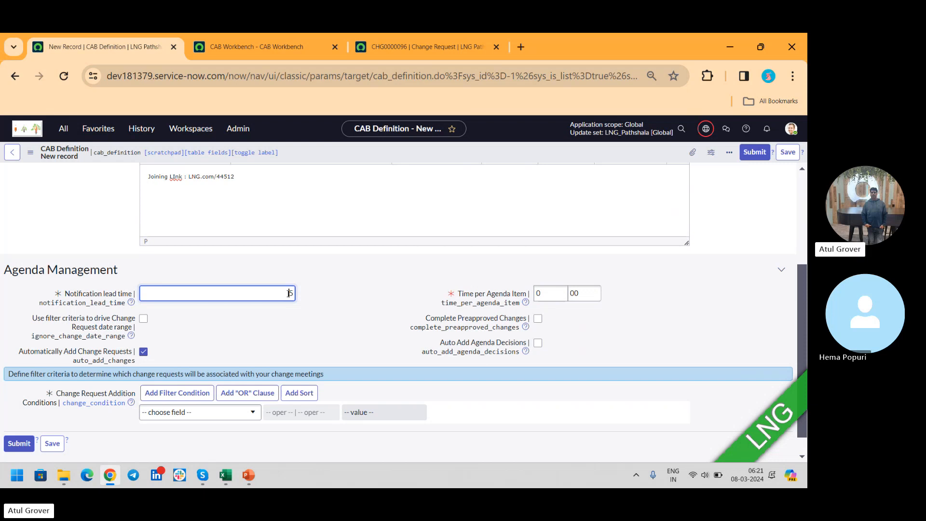
double_click(289, 294)
text(0)
click(540, 293)
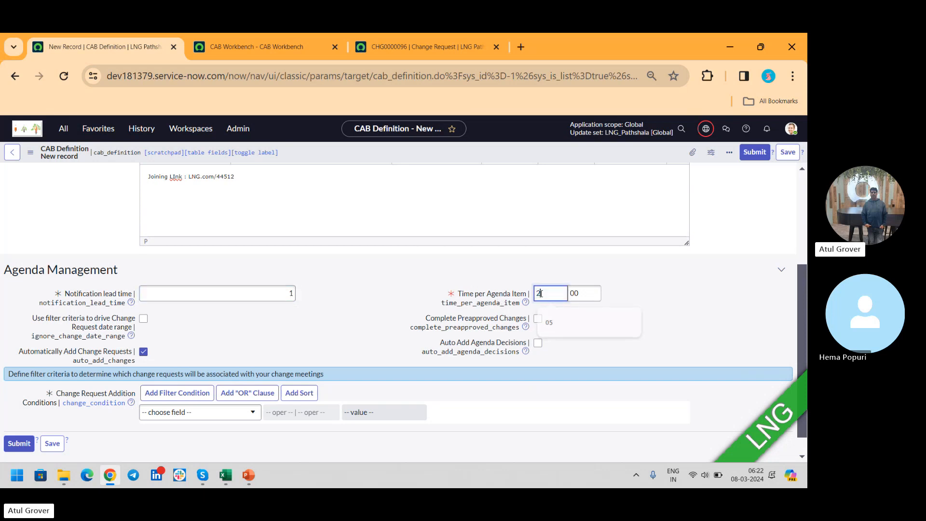
text(2)
- Enable filter criteria to drive the change request date range, and enable Auto Add Agenda Decisions
click(144, 319)
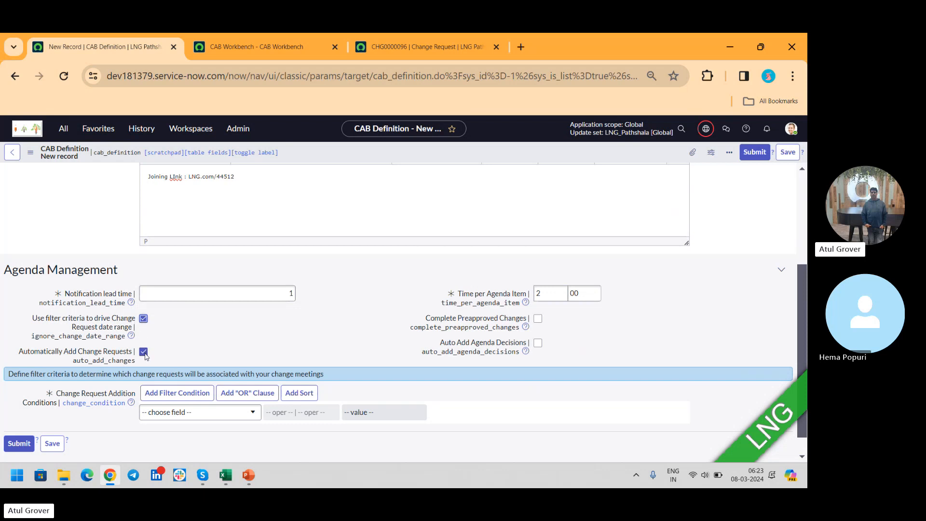
click(539, 345)
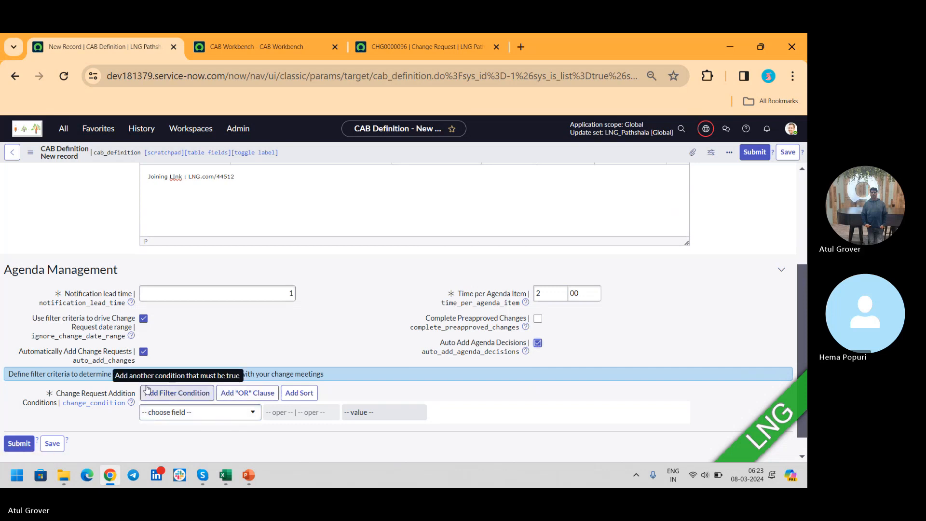
- Define the first change request addition condition as State is Assess
click(194, 416)
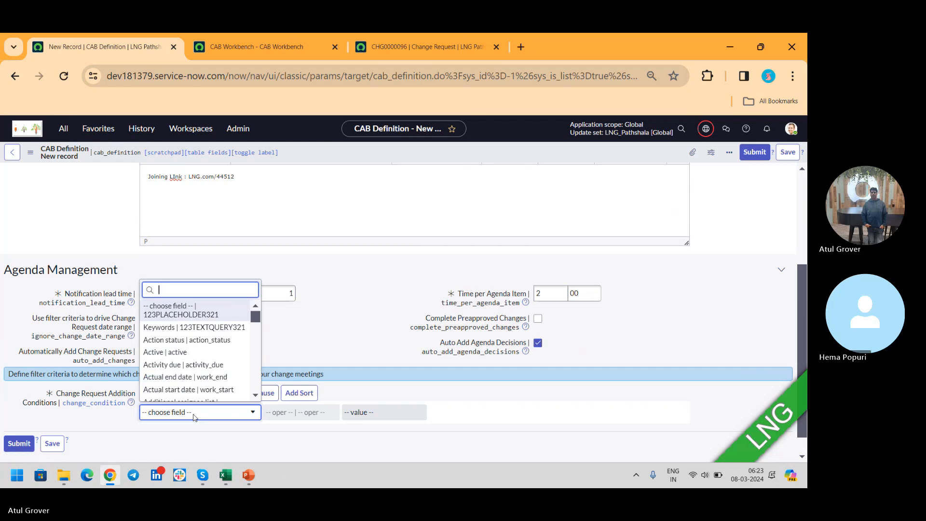
text(state)
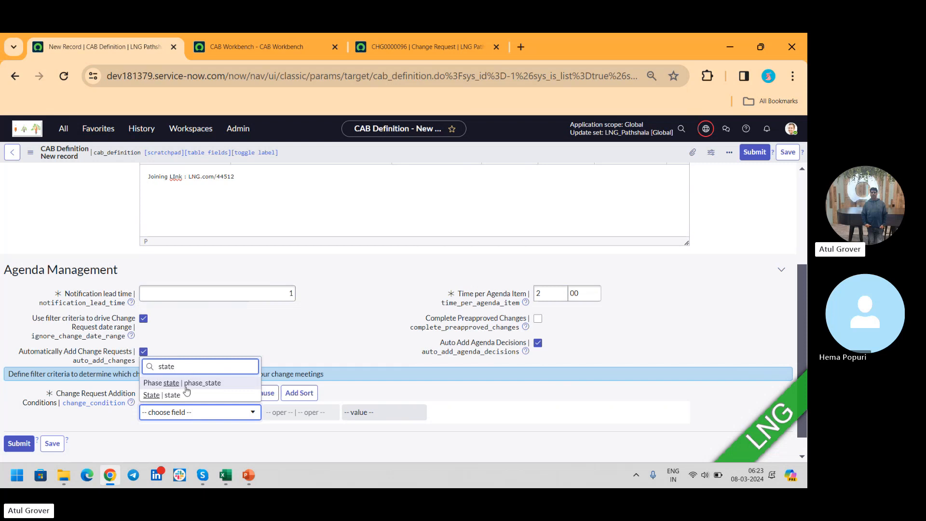
click(183, 395)
click(378, 412)
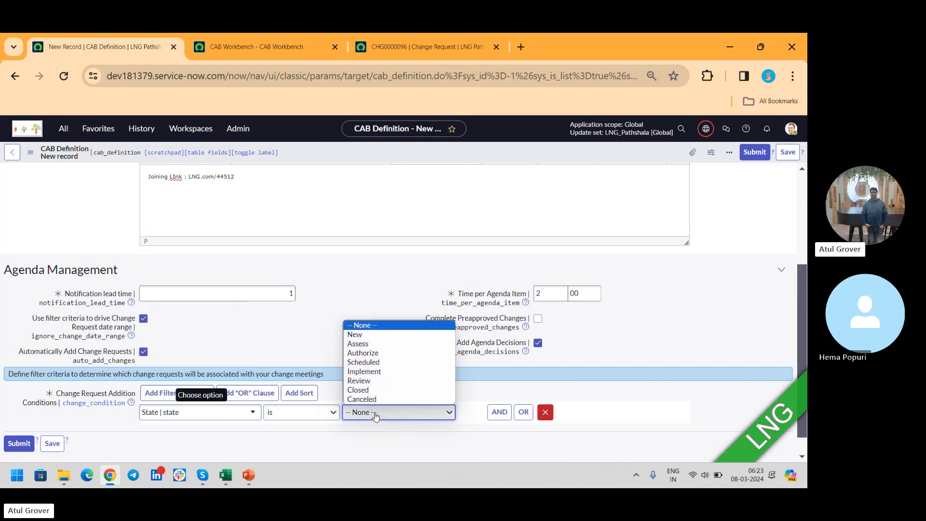
click(364, 352)
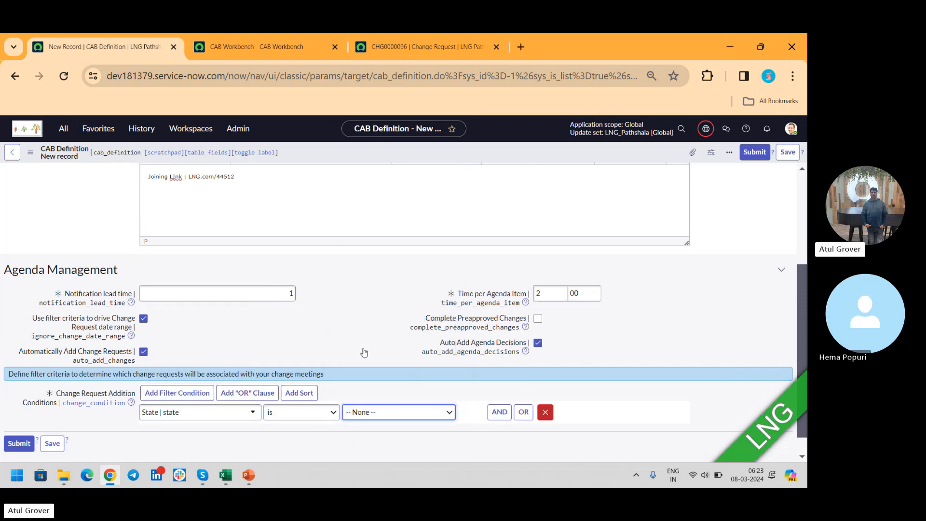
key(Up)
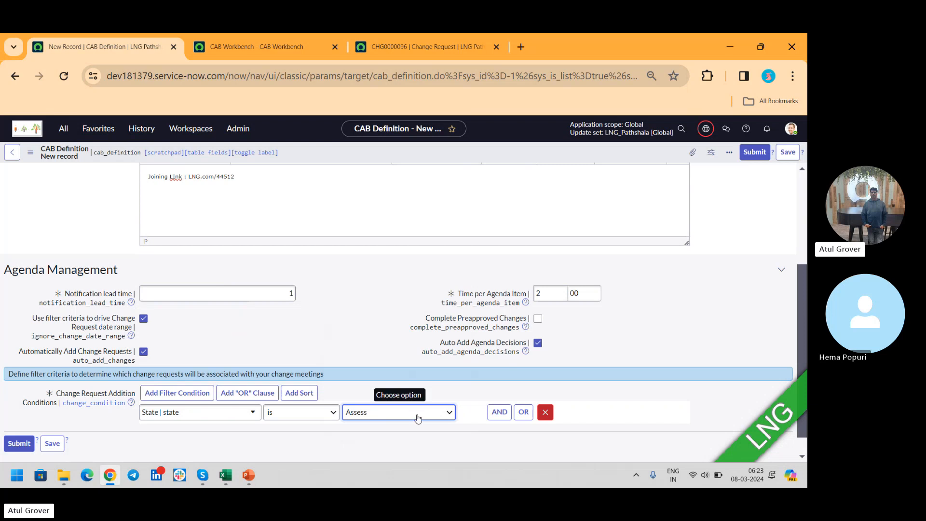
- Add an AND condition requiring Risk to be one of High, Moderate or Low
click(499, 412)
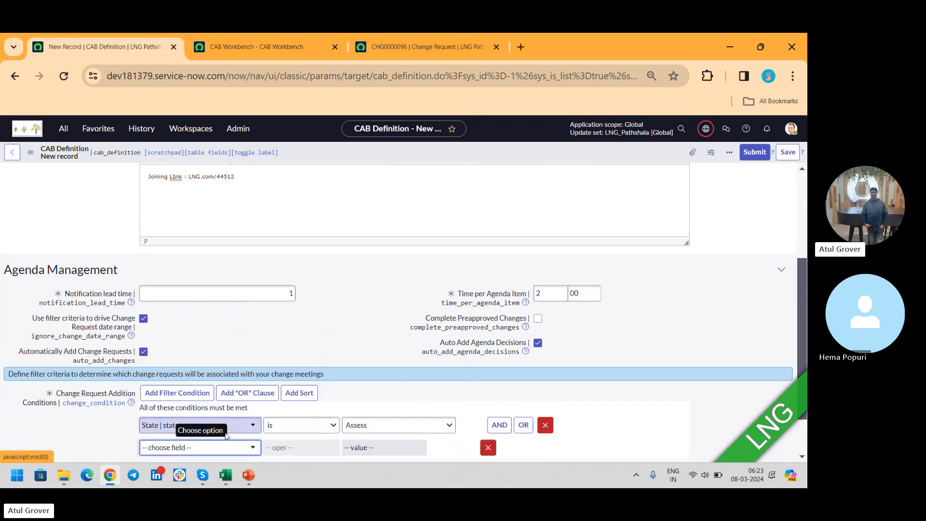
click(221, 447)
text(risk)
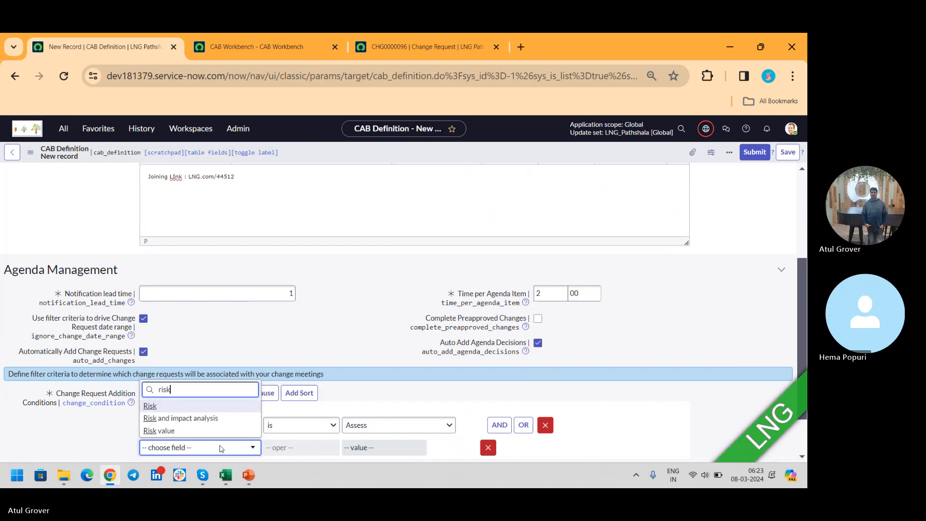
key(Return)
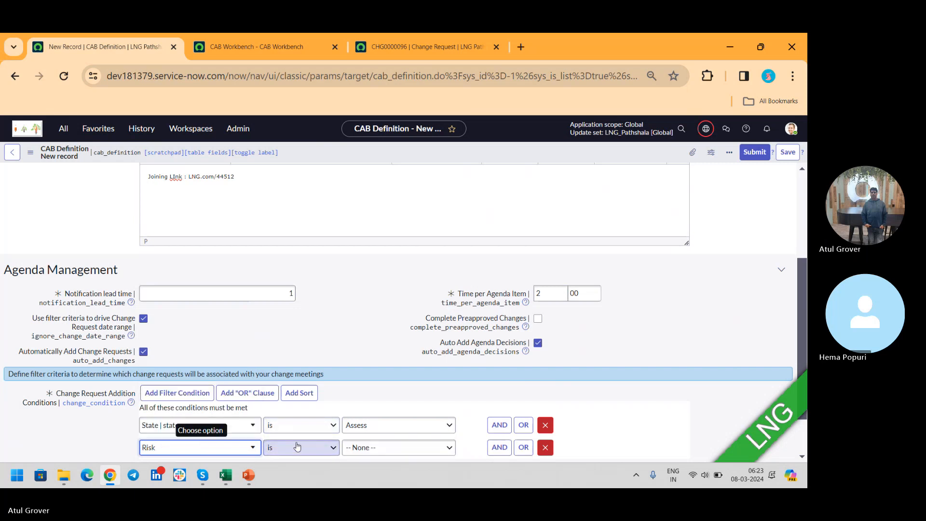
click(298, 447)
click(281, 332)
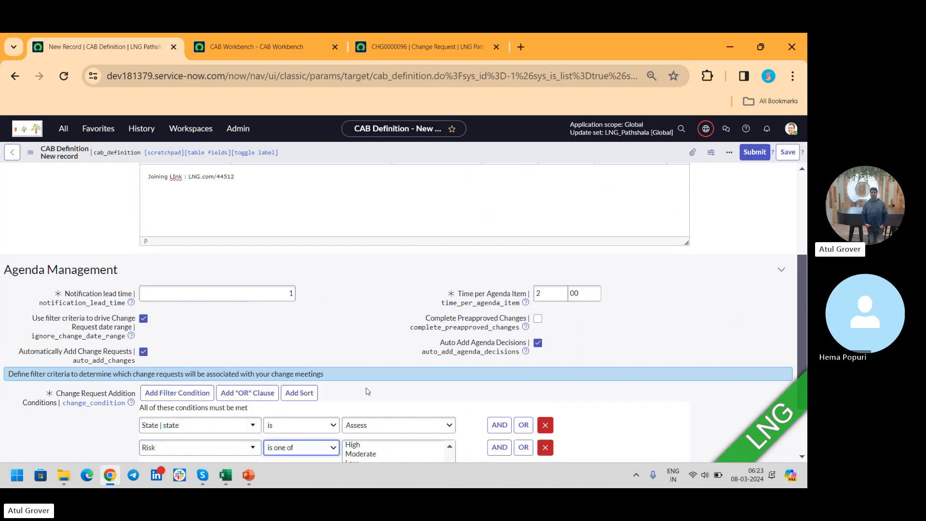
click(359, 445)
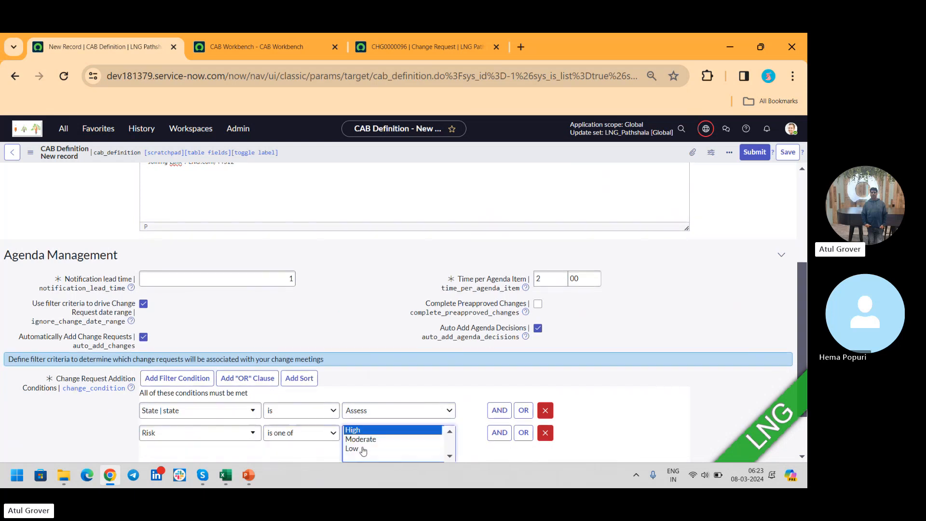
shift+click(363, 449)
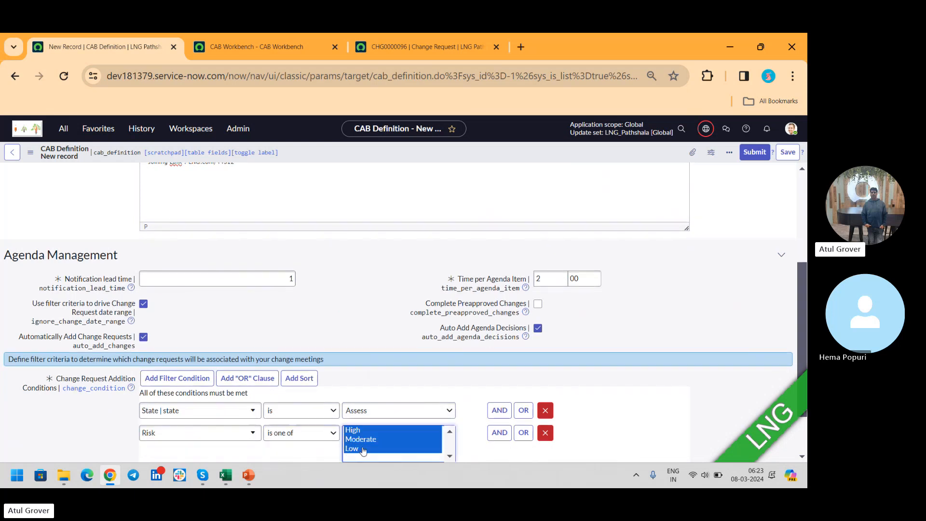
- Save the LNG CAB definition and bring up its related list of Schedule Entries
click(788, 152)
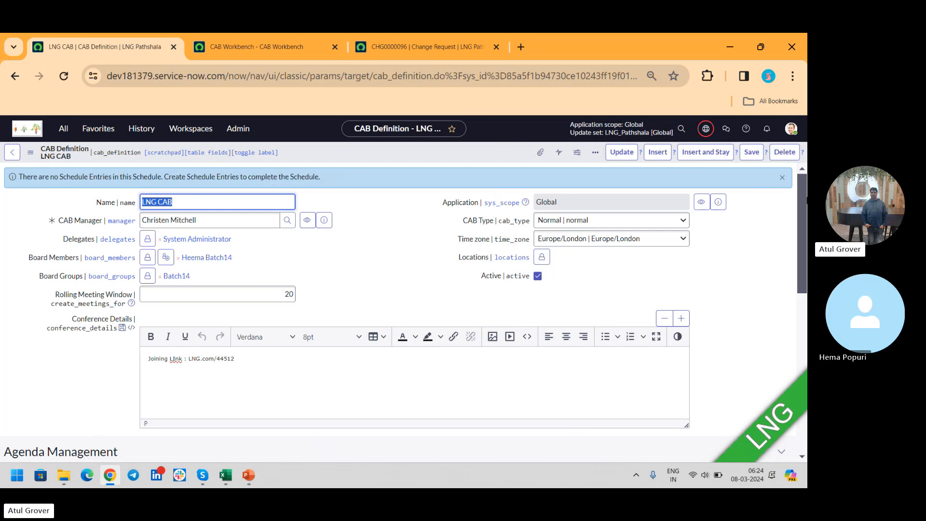
drag(805, 200, 805, 393)
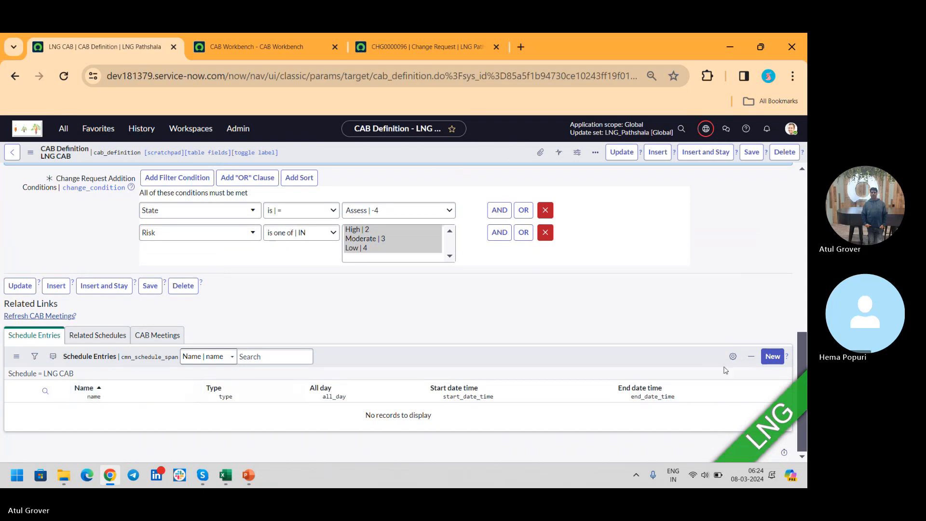
- Create a new schedule entry for the LNG CAB definition and name it LNG CAB
click(773, 357)
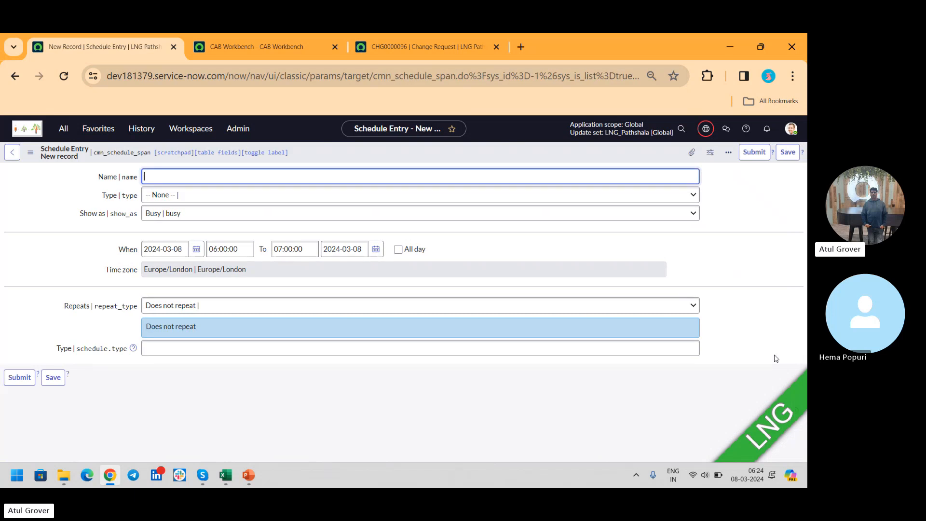
text(LNG CAB)
click(196, 248)
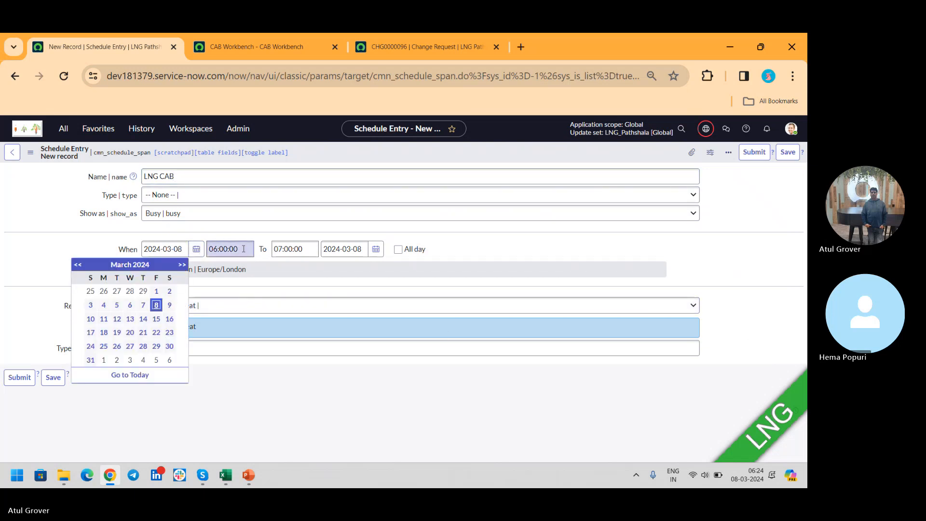
click(163, 250)
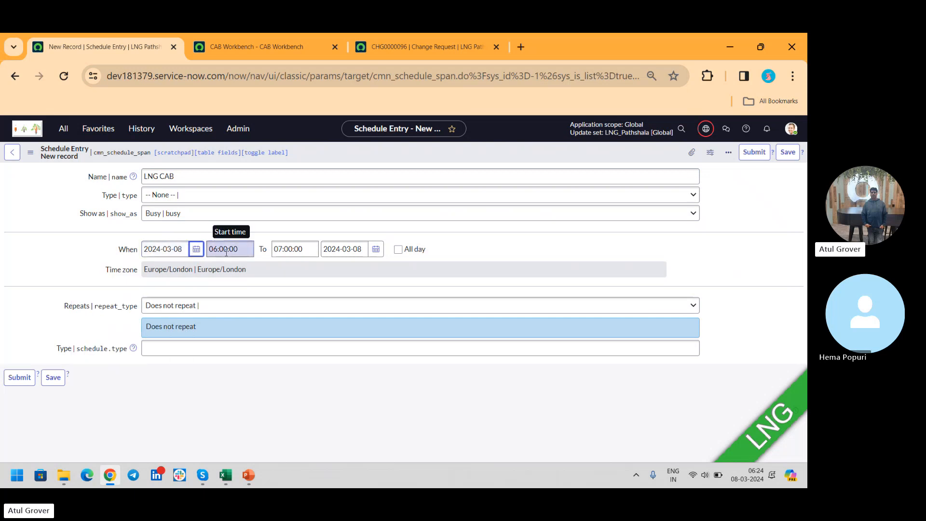
- Make the schedule entry repeat Every Weekday (Mon-Fri) until 2024-04-30 and submit it
click(279, 304)
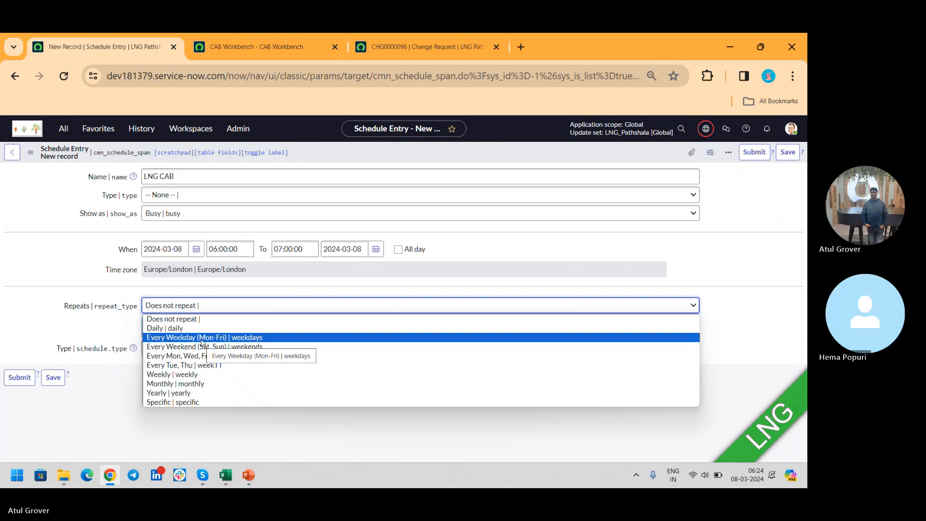
click(201, 337)
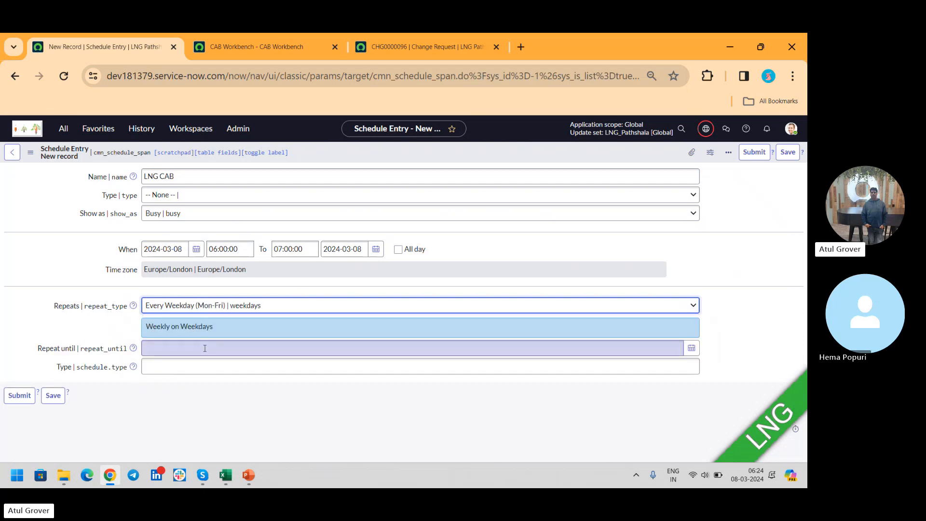
click(204, 348)
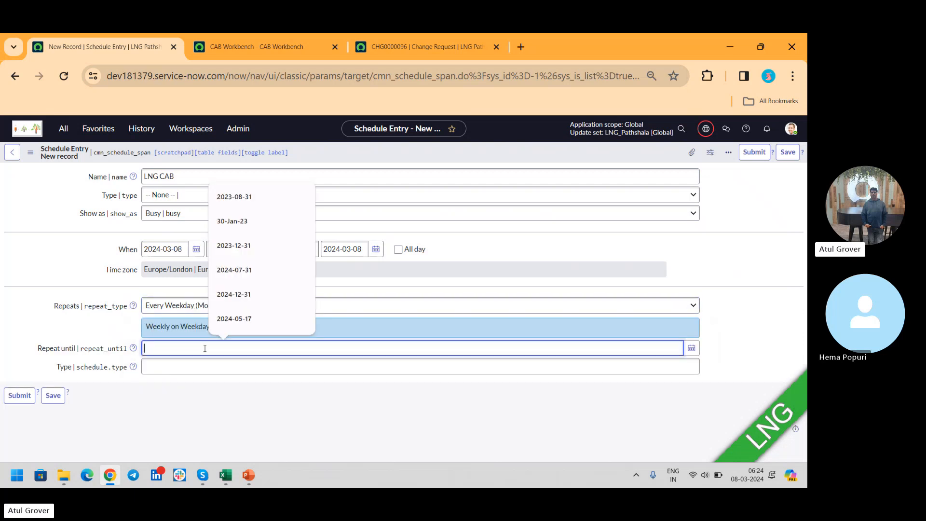
click(692, 348)
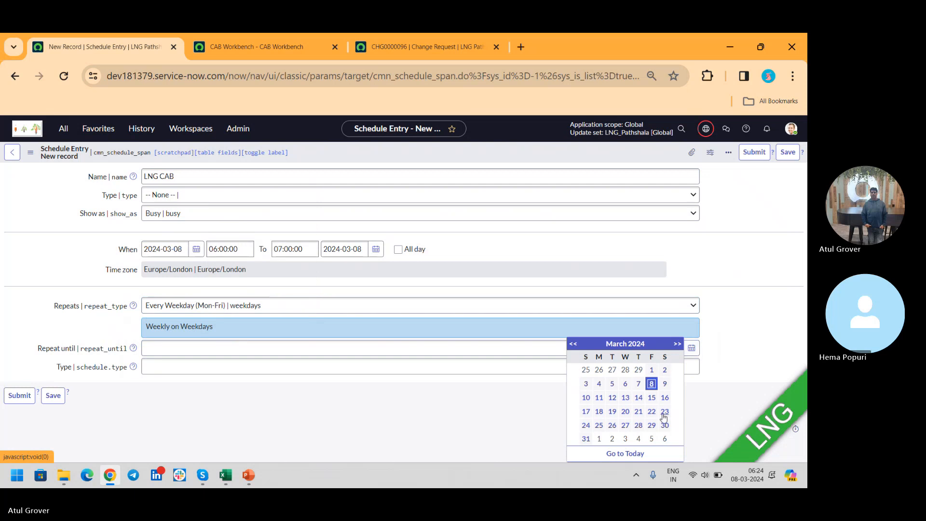
click(677, 343)
click(612, 425)
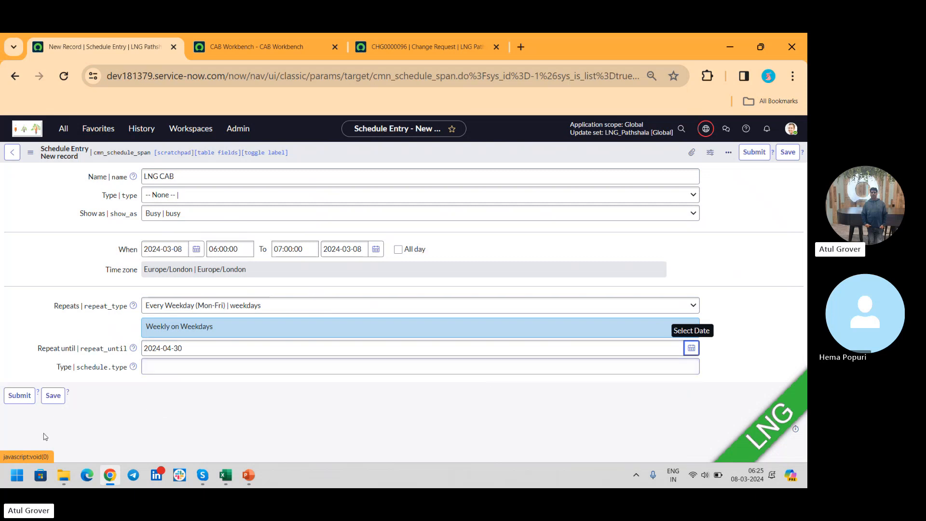
click(19, 399)
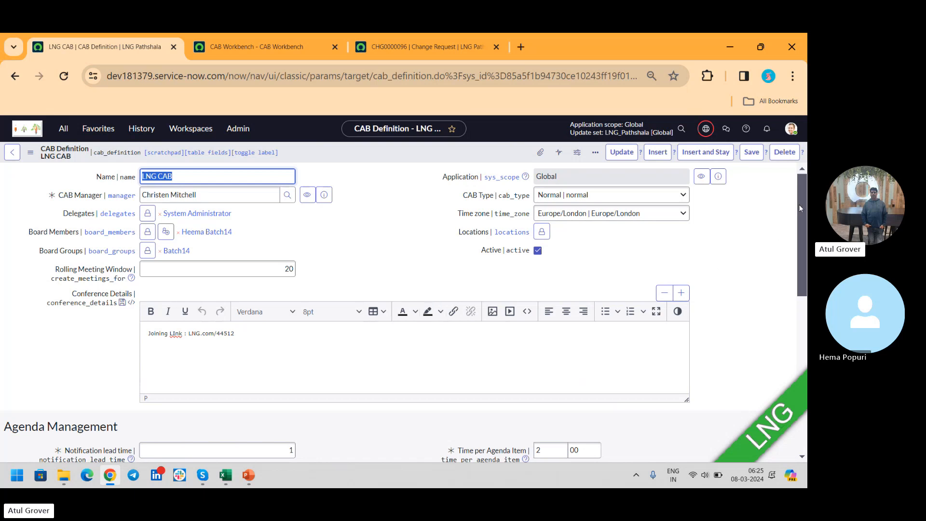
- Refresh the CAB meetings of the LNG CAB definition and look through the related list of CAB Meetings
scroll(798, 208, down, 10)
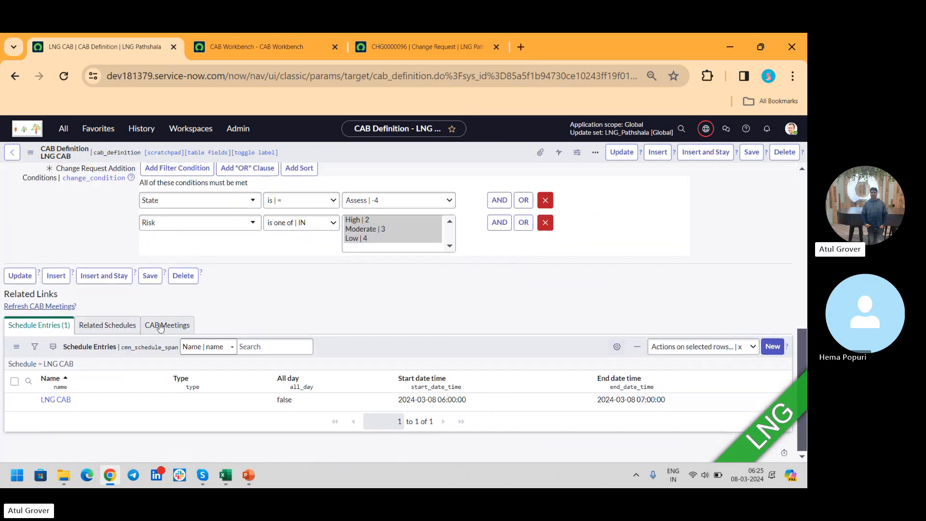
click(50, 308)
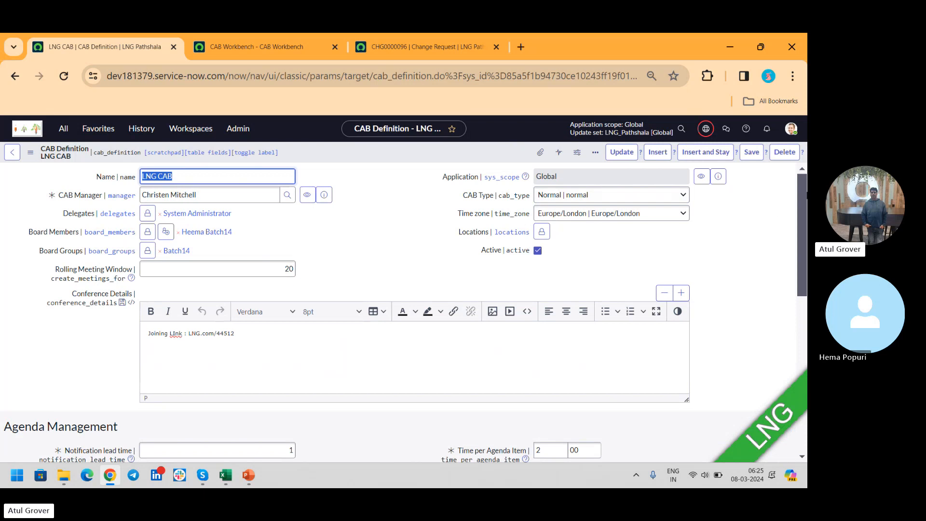
drag(804, 192, 802, 348)
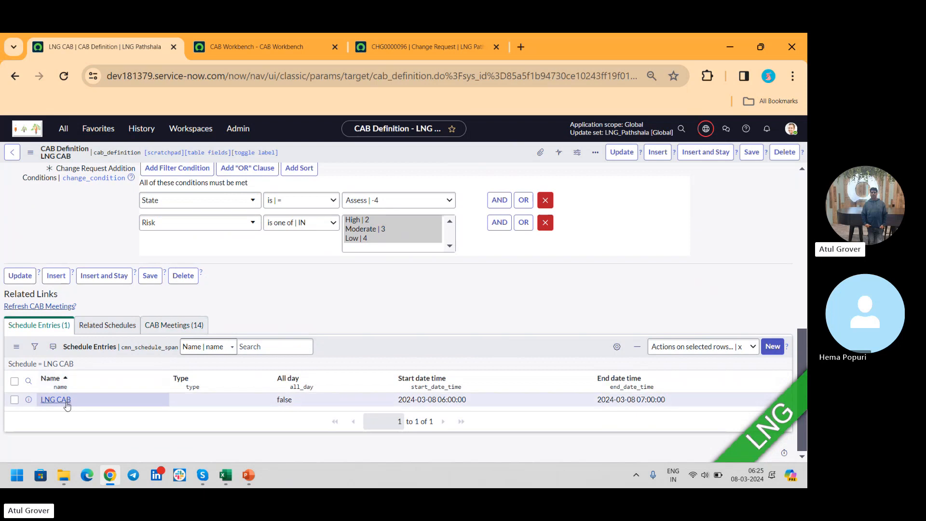
click(187, 325)
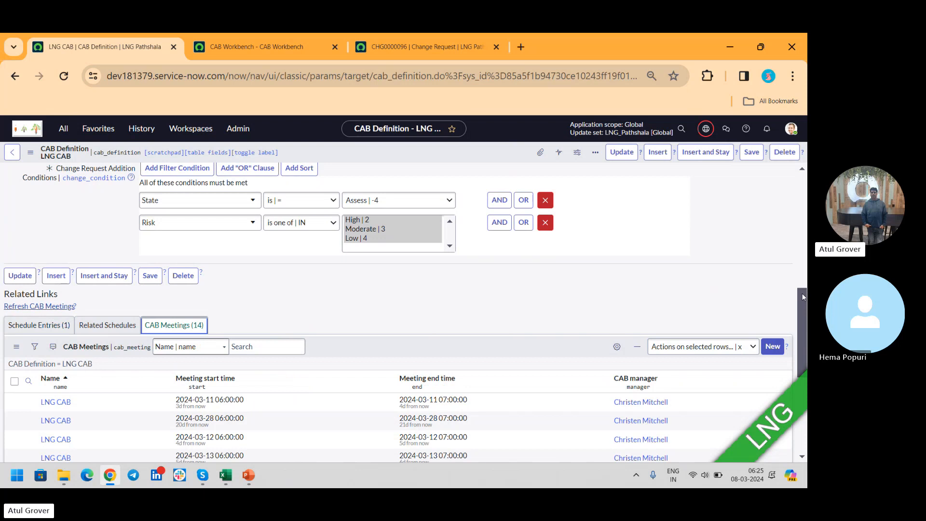
drag(802, 300, 804, 361)
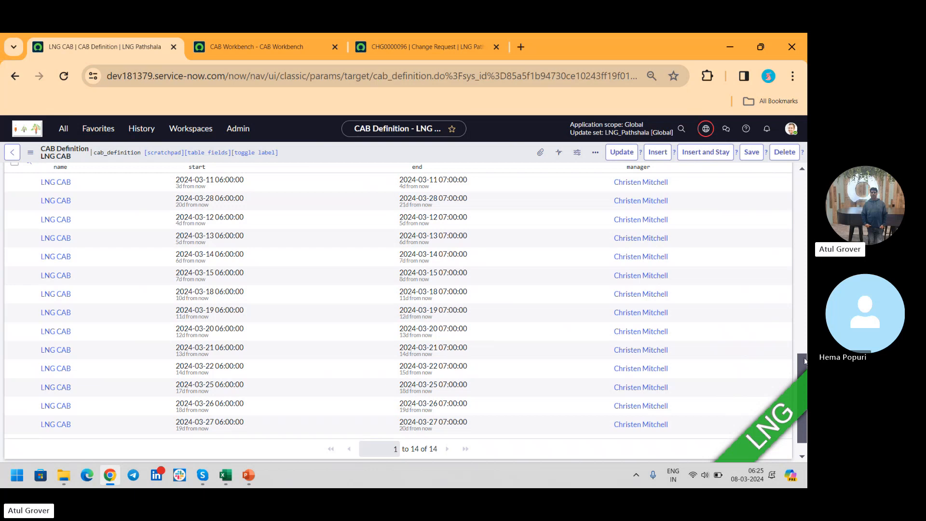
drag(804, 360, 803, 331)
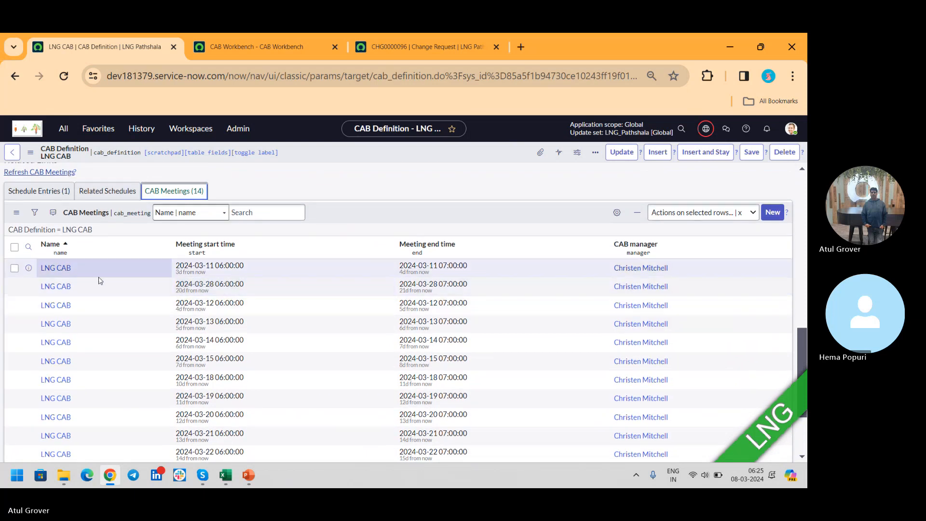
click(64, 270)
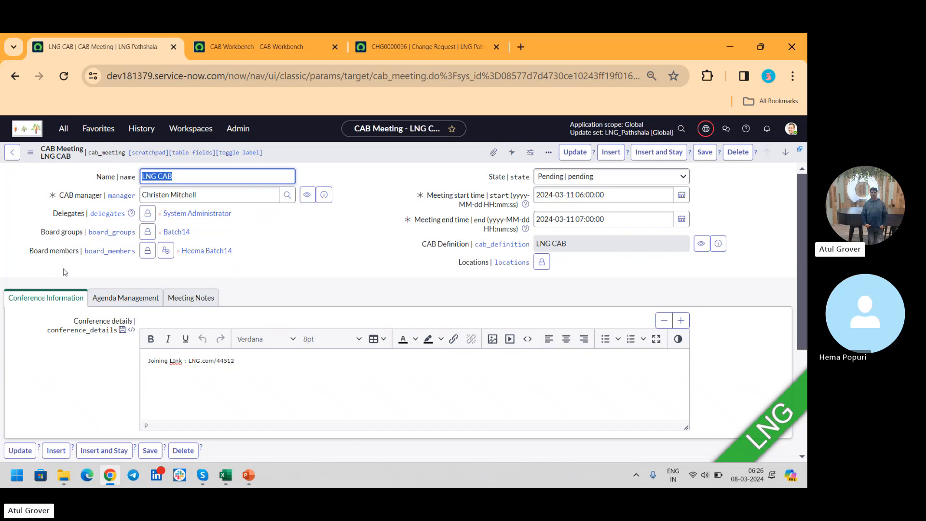
click(125, 299)
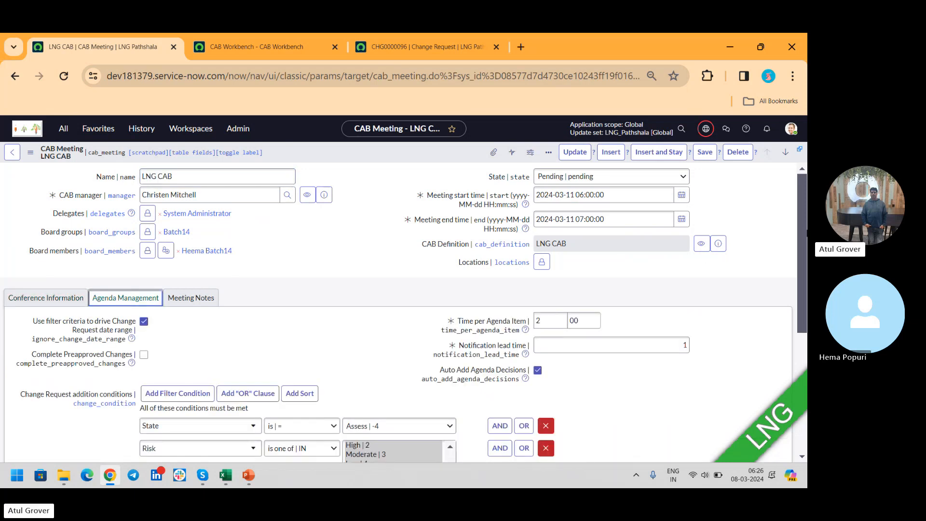
drag(803, 191, 806, 244)
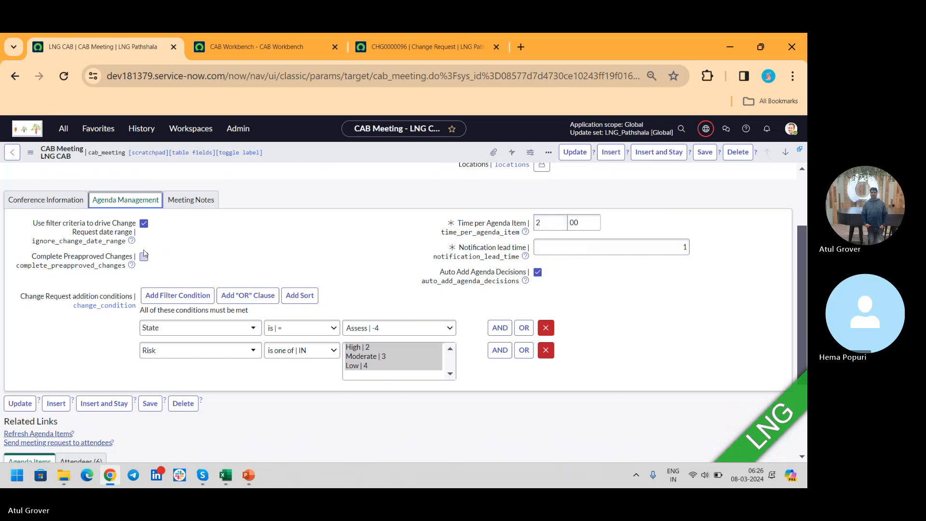
click(144, 224)
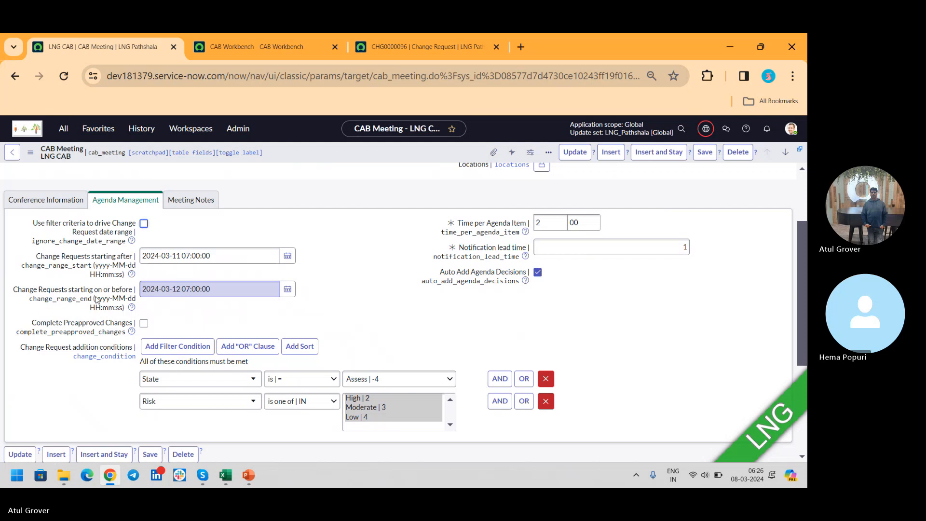
click(287, 256)
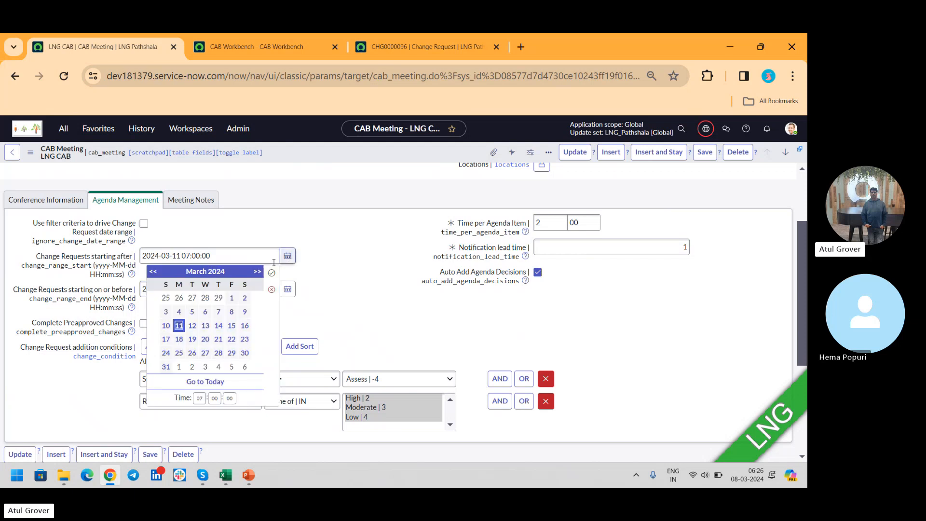
click(152, 271)
click(153, 271)
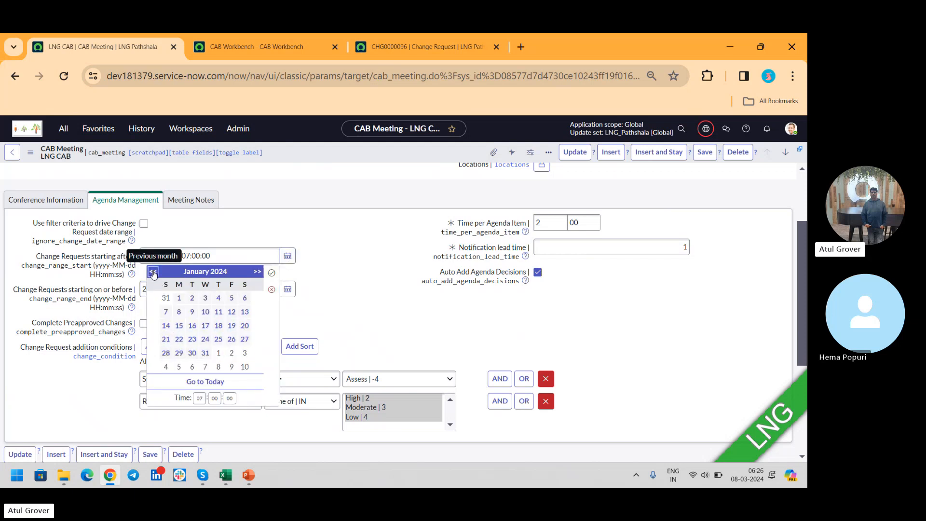
click(153, 272)
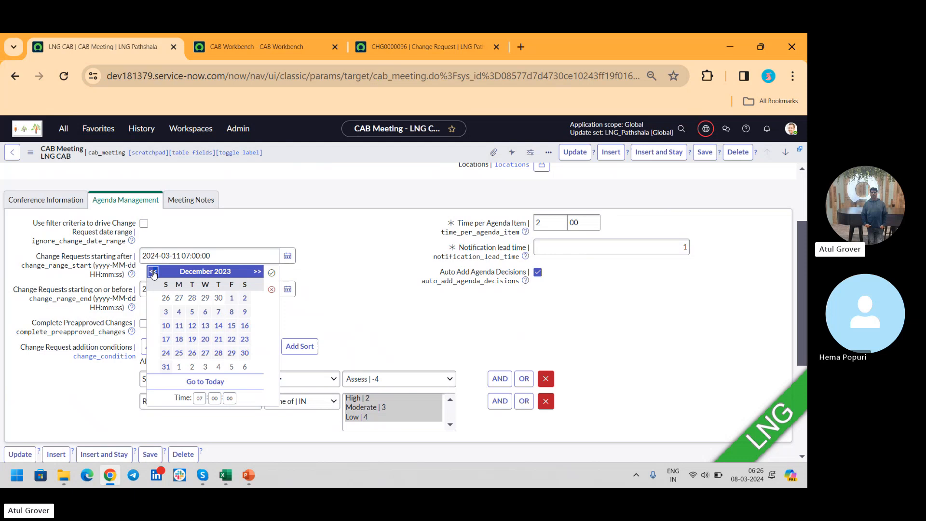
click(218, 298)
click(271, 272)
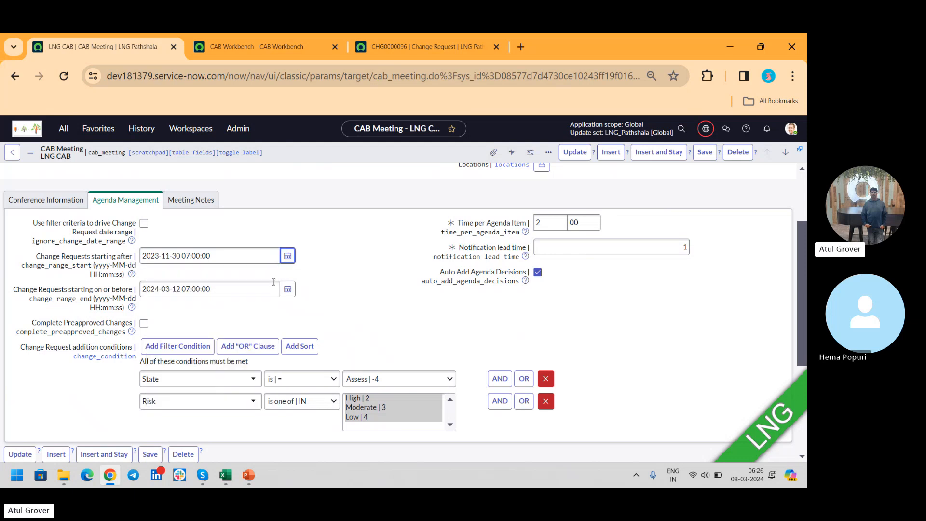
click(288, 288)
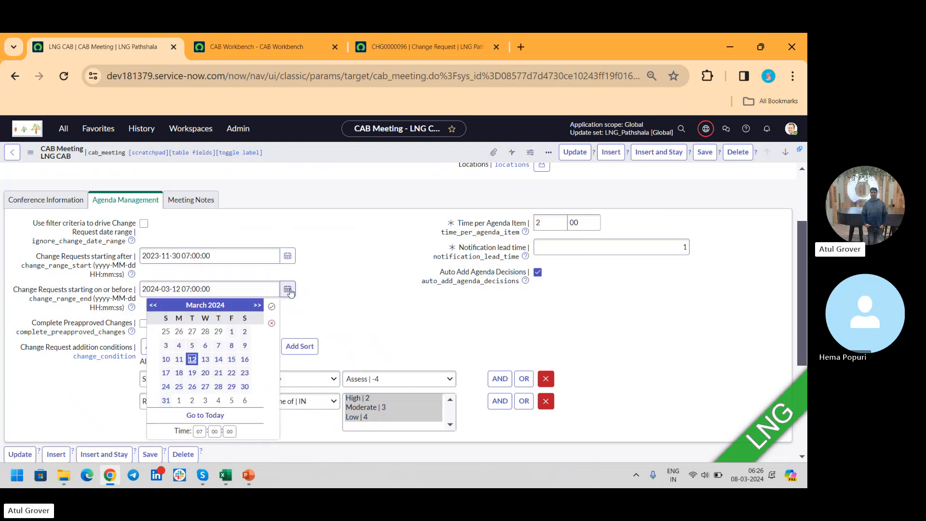
click(151, 306)
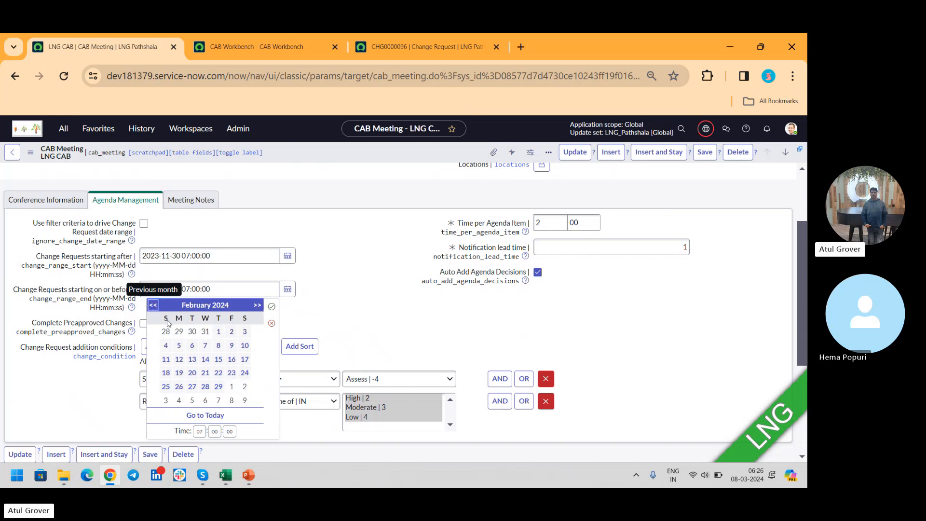
click(205, 346)
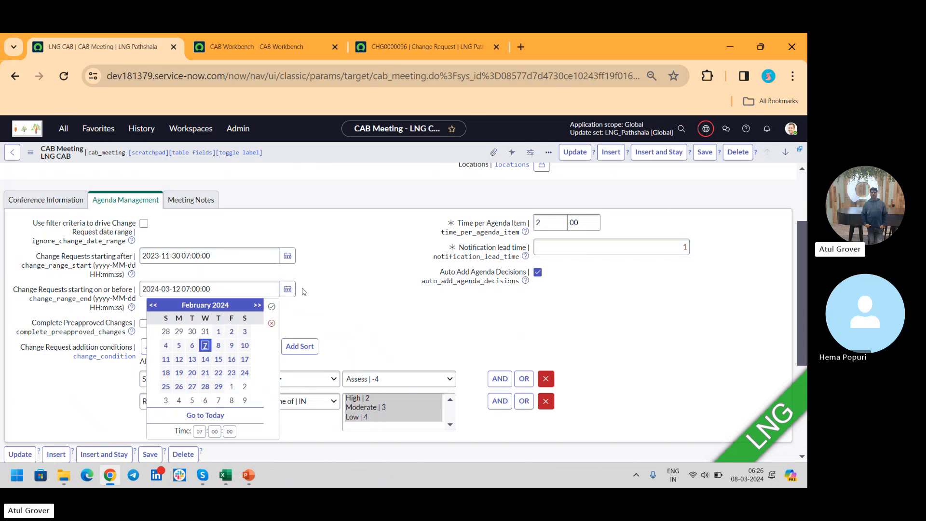
click(272, 306)
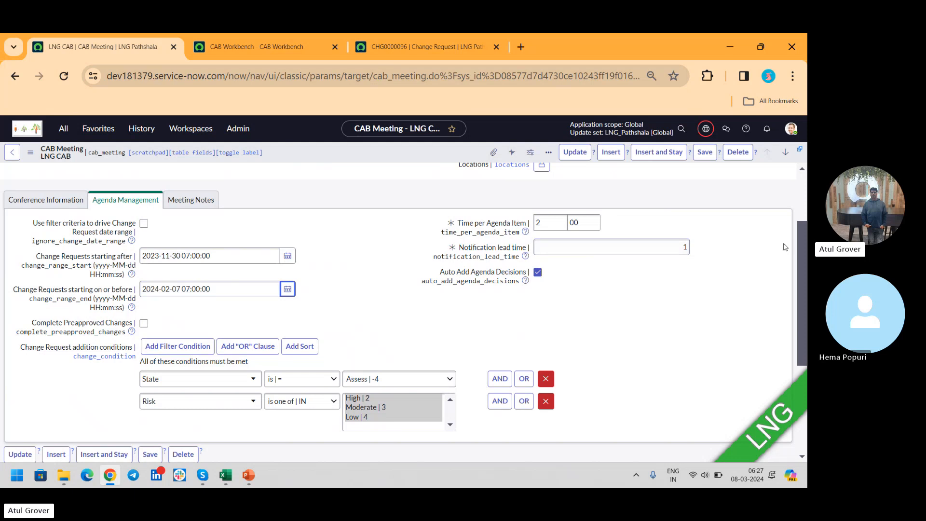
scroll(804, 240, down, 2)
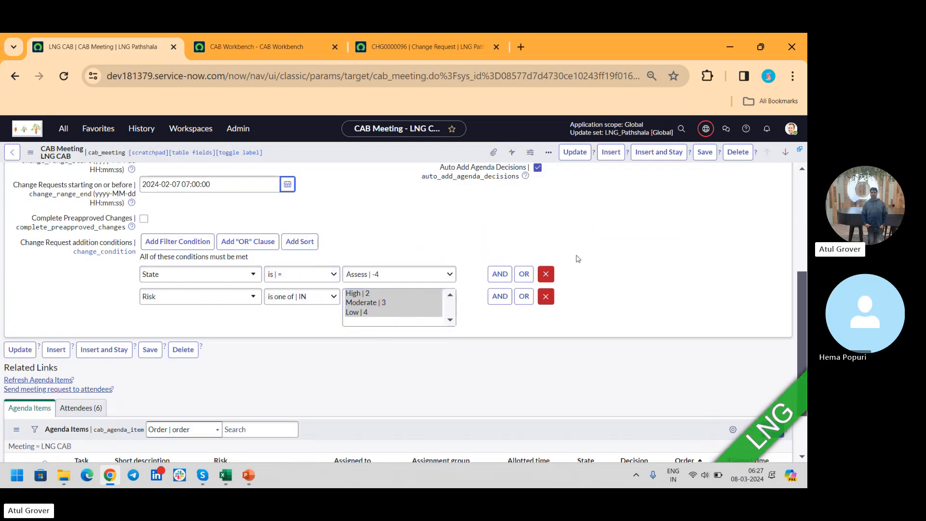
click(703, 152)
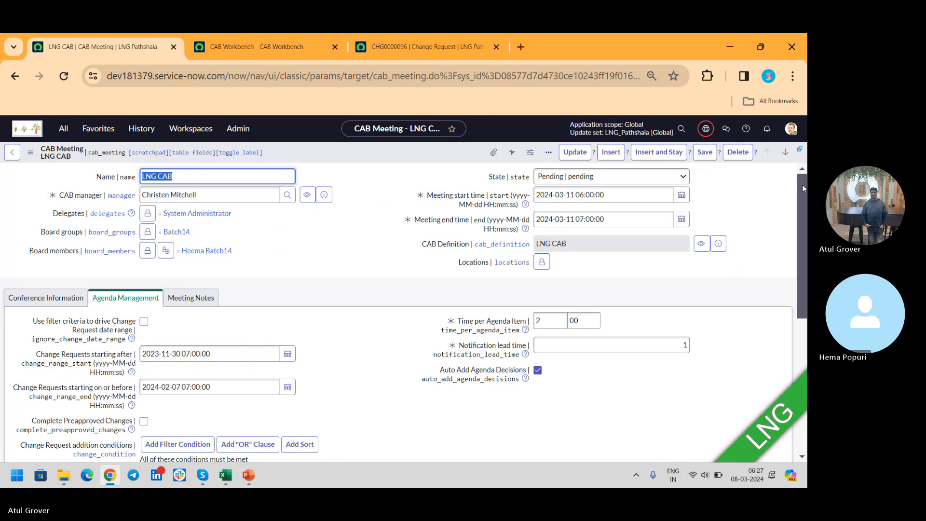
- Review the CAB meeting's attendees along with their reason, attendance and invite status
drag(803, 188, 805, 362)
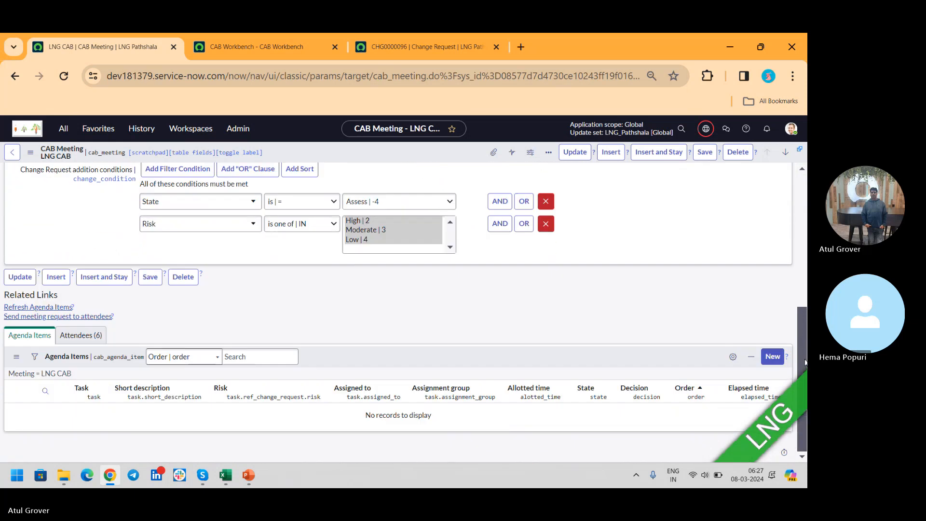
click(81, 337)
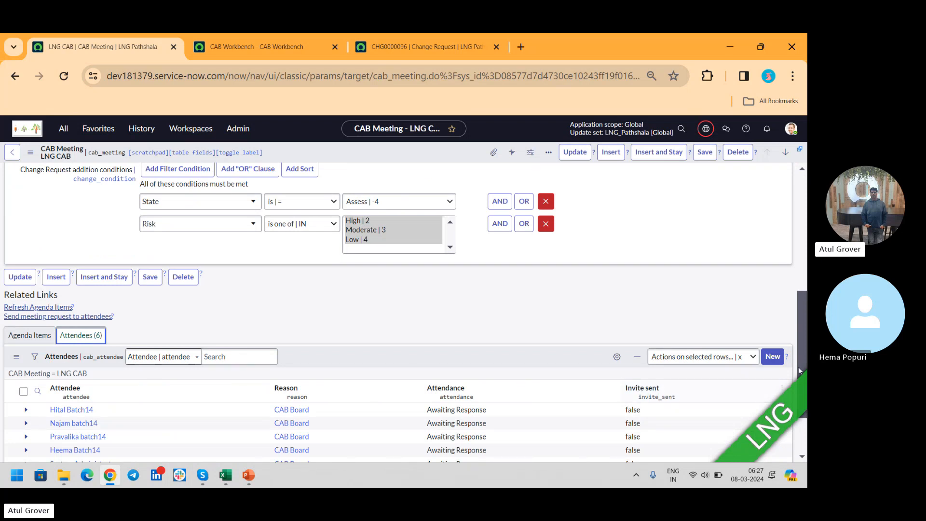
drag(803, 332, 803, 214)
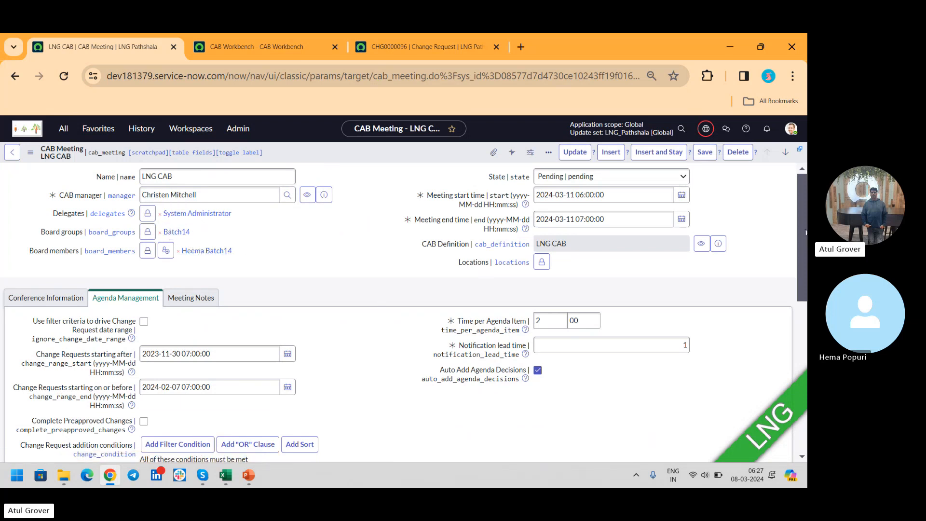
drag(805, 224, 803, 374)
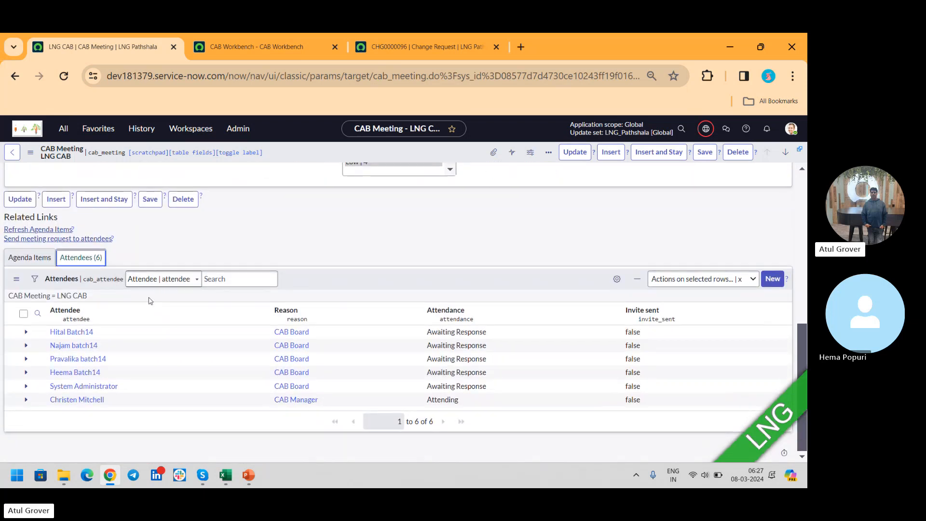
- Refresh the CAB meeting's agenda items, sending invites to new or updated attendees, and review the agenda list
click(30, 259)
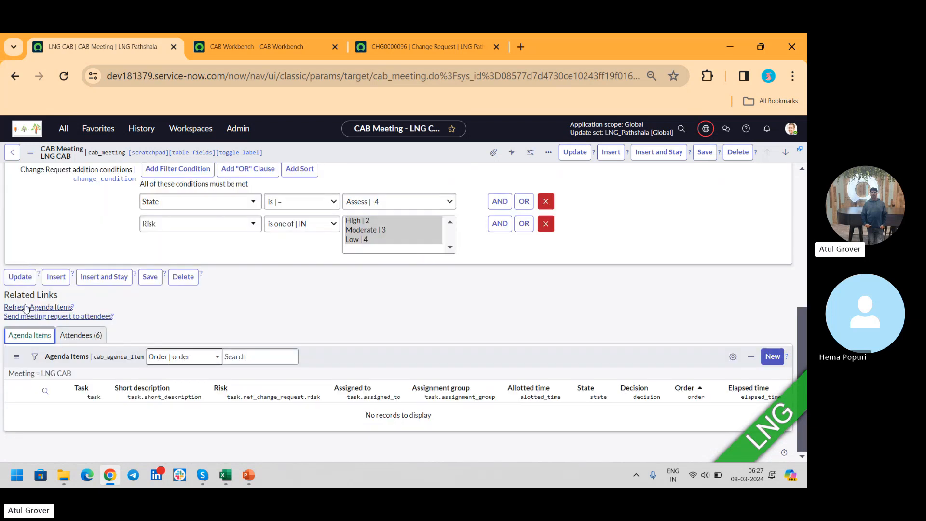
click(25, 308)
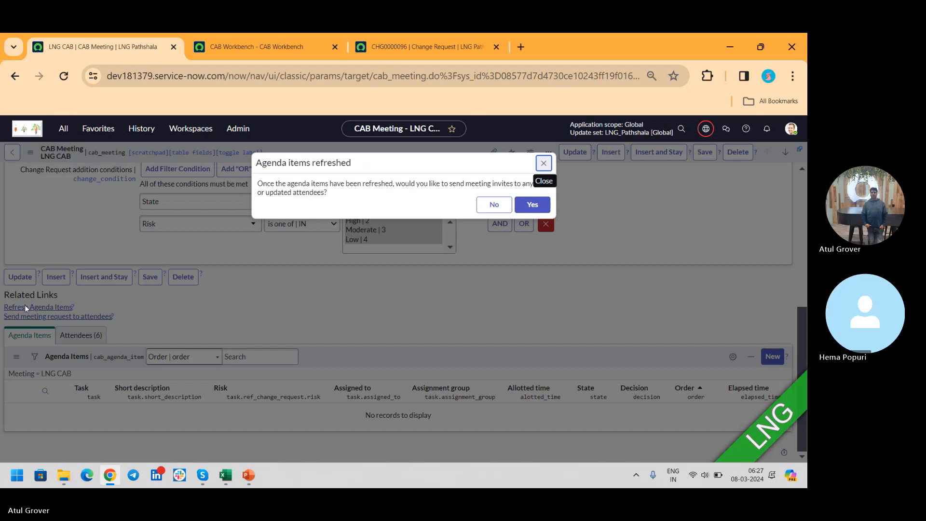
click(528, 207)
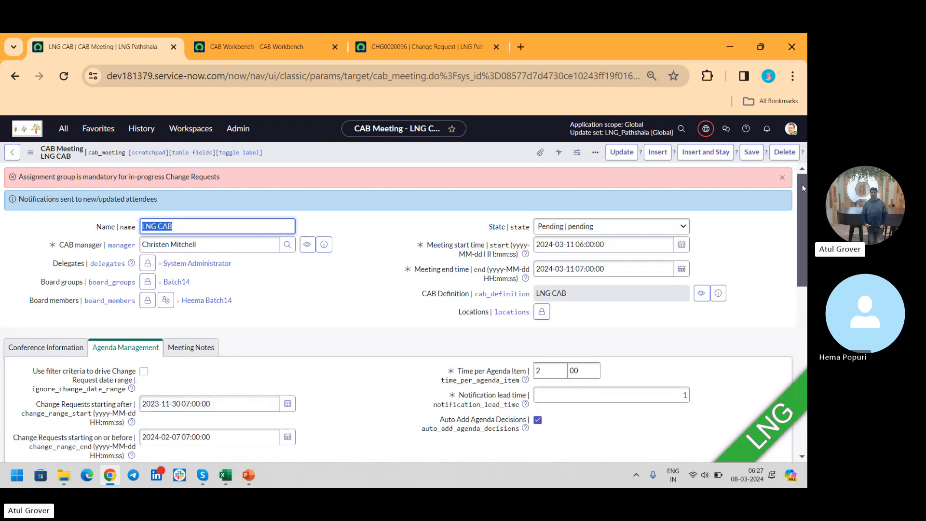
scroll(803, 188, down, 4)
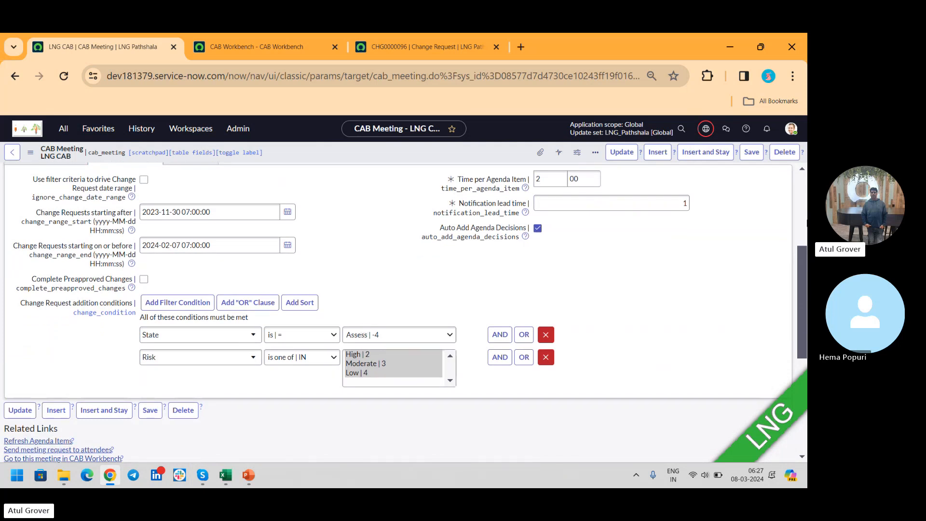
scroll(800, 248, down, 5)
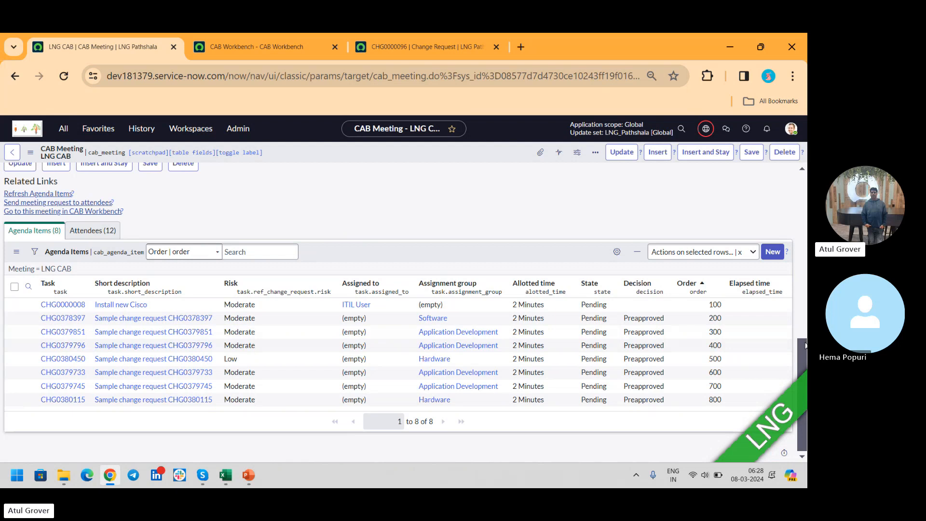
- Enable Complete Preapproved Changes for the meeting and refresh its agenda items with invites to new or updated attendees
drag(803, 350, 806, 243)
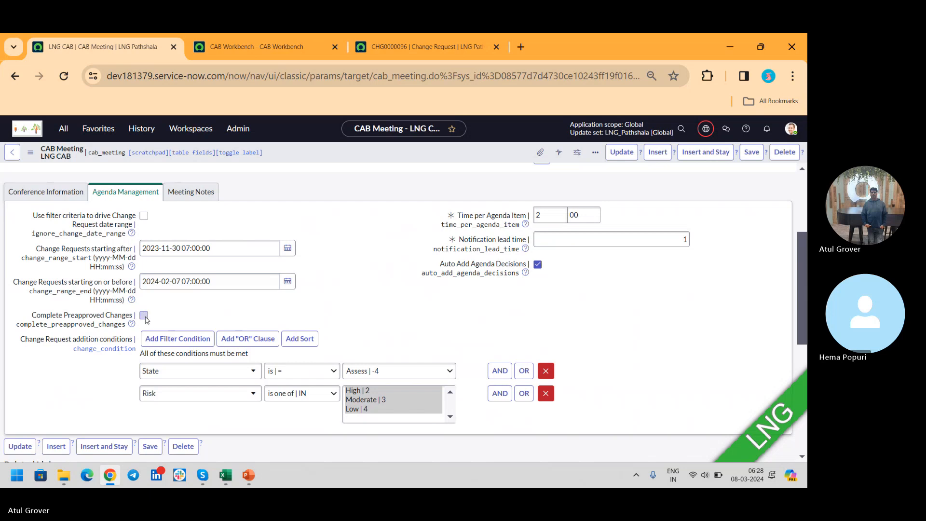
click(143, 316)
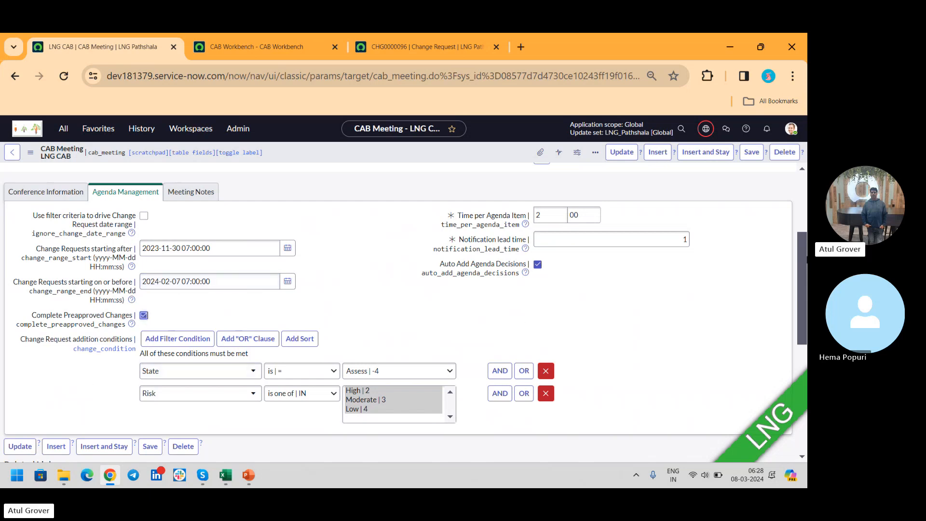
drag(803, 249, 804, 292)
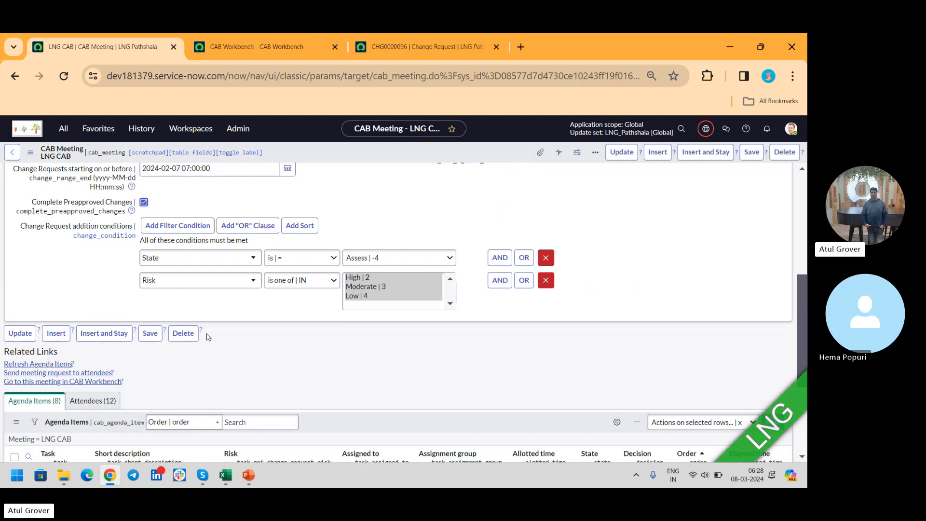
click(39, 364)
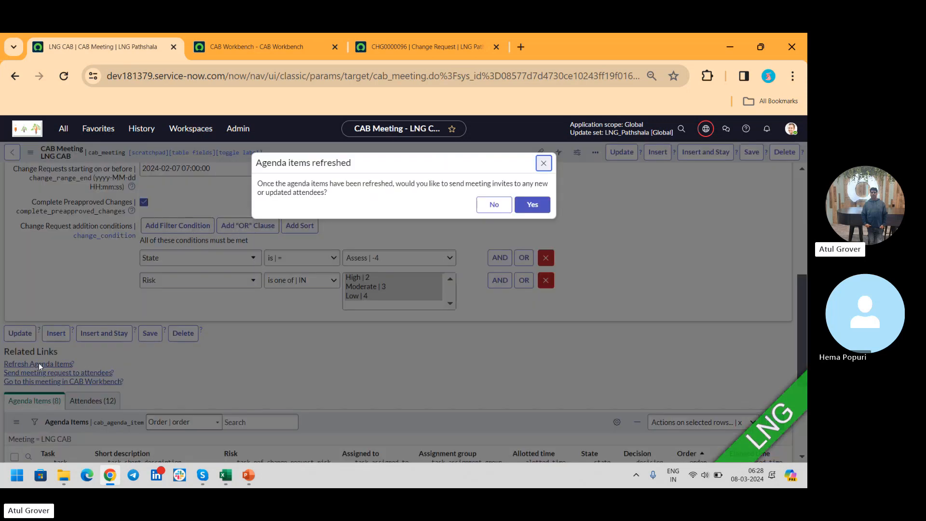
click(538, 209)
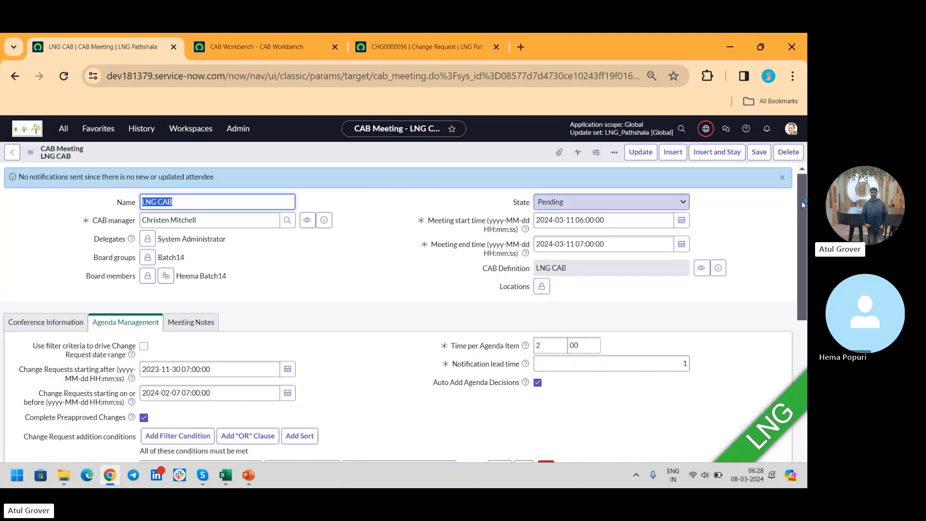
drag(801, 198, 794, 269)
click(288, 253)
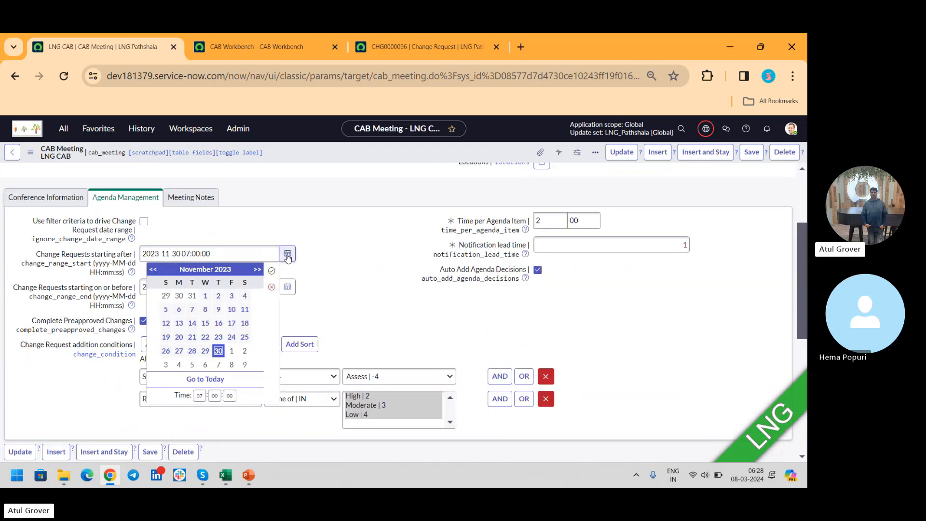
click(155, 270)
click(155, 270)
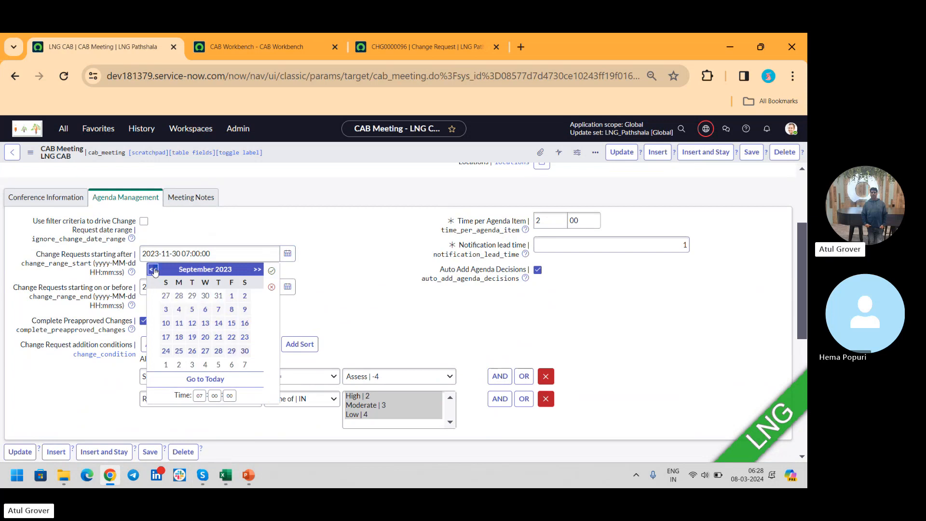
click(154, 270)
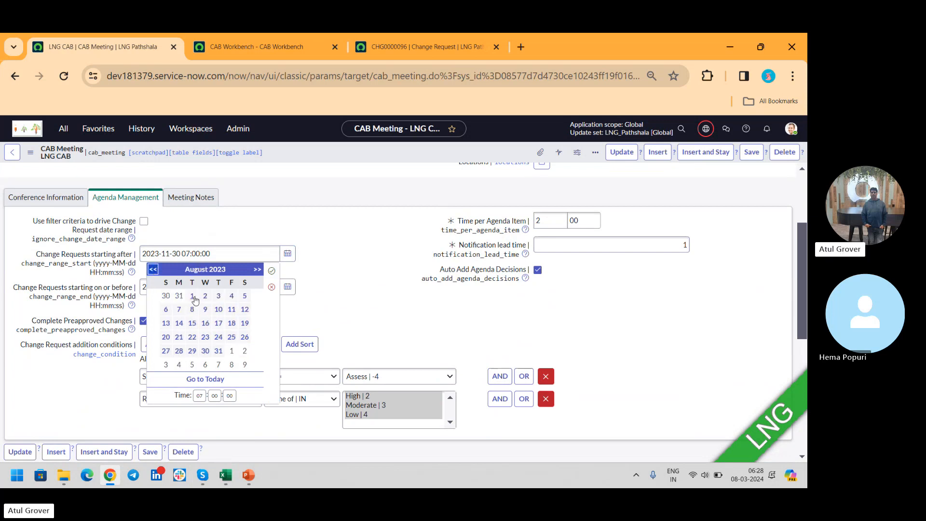
click(153, 269)
click(153, 269)
click(153, 269)
click(166, 296)
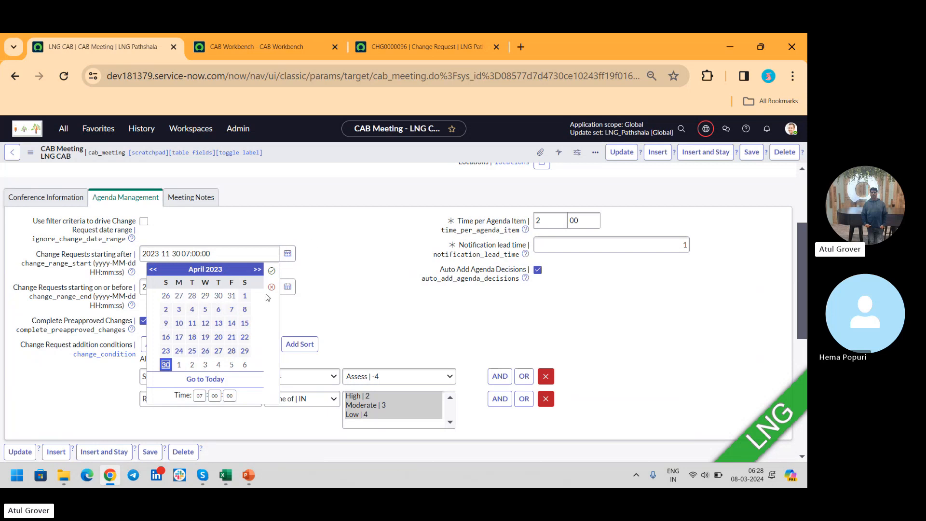
click(272, 271)
click(752, 152)
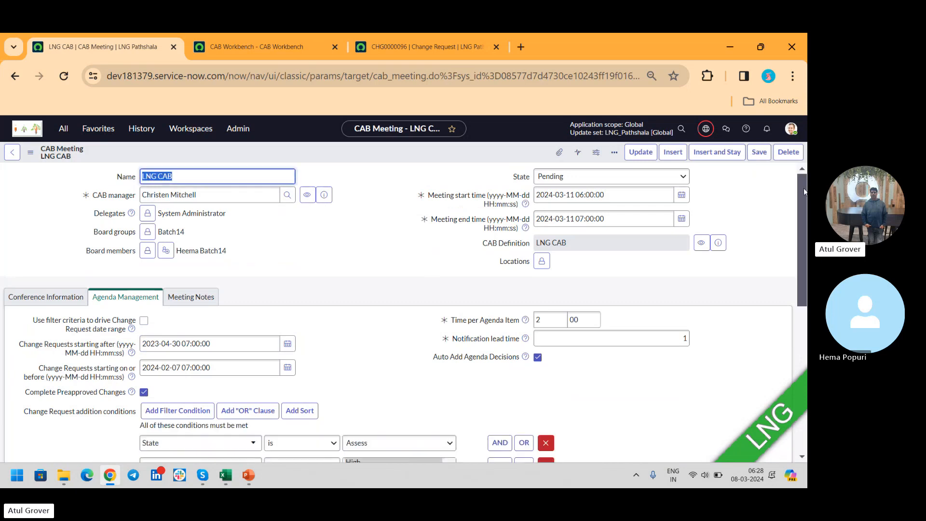
- Refresh the agenda items for the widened date range, inviting new or updated attendees, and review each item's state and decision
scroll(800, 273, down, 2)
drag(799, 276, 798, 354)
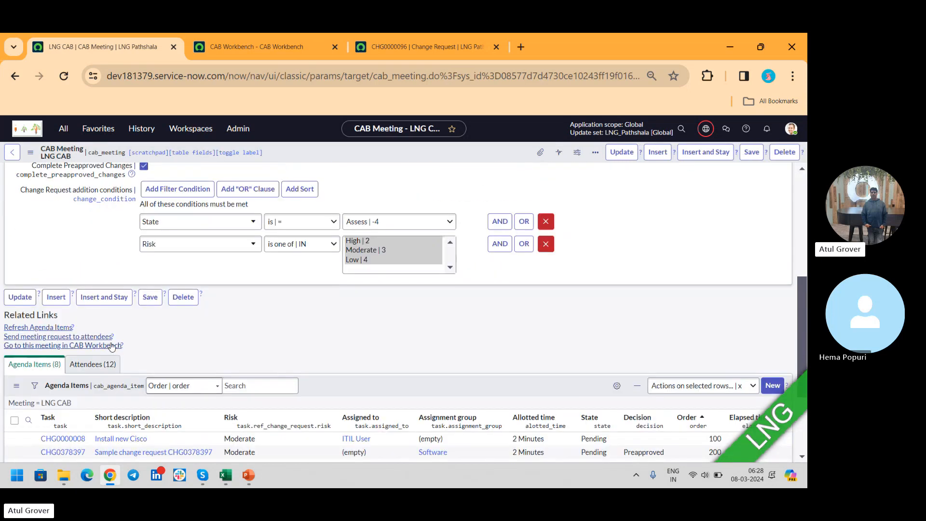
click(61, 328)
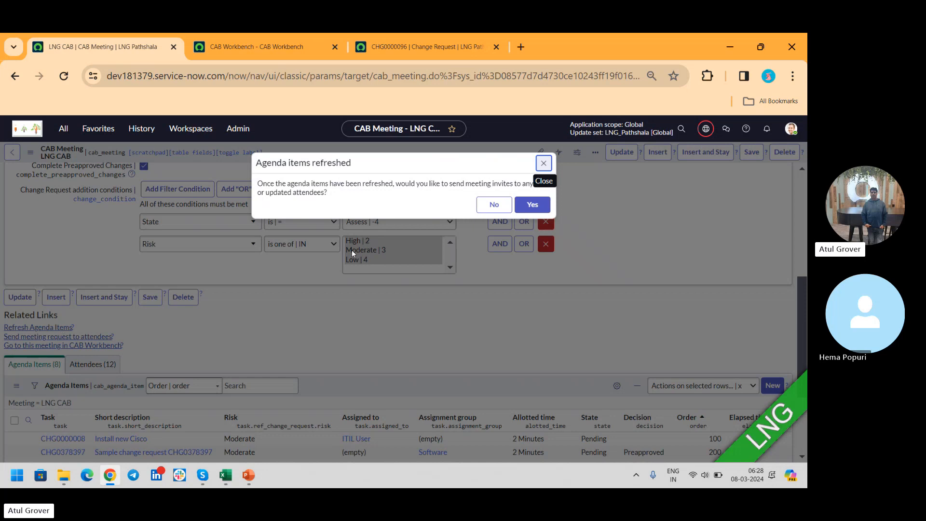
click(547, 210)
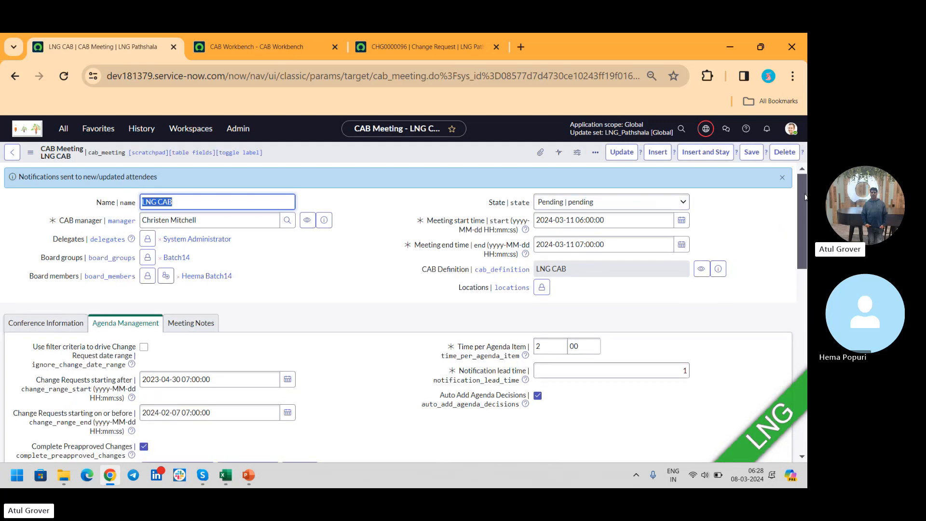
drag(803, 189, 806, 339)
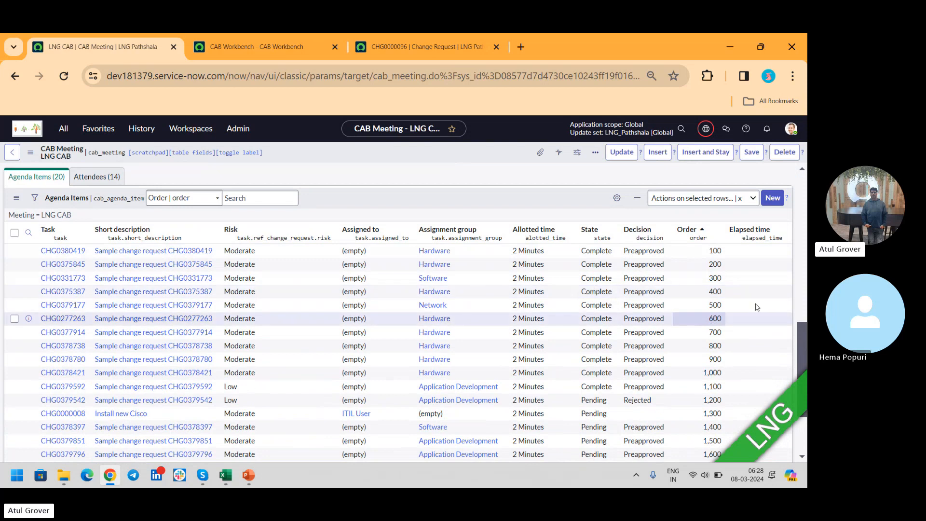
drag(803, 334, 798, 397)
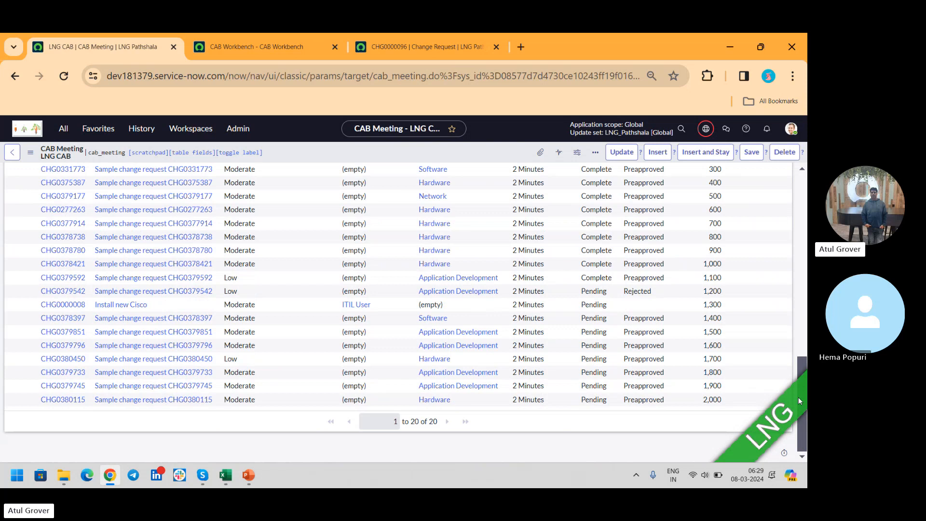
drag(801, 375, 802, 230)
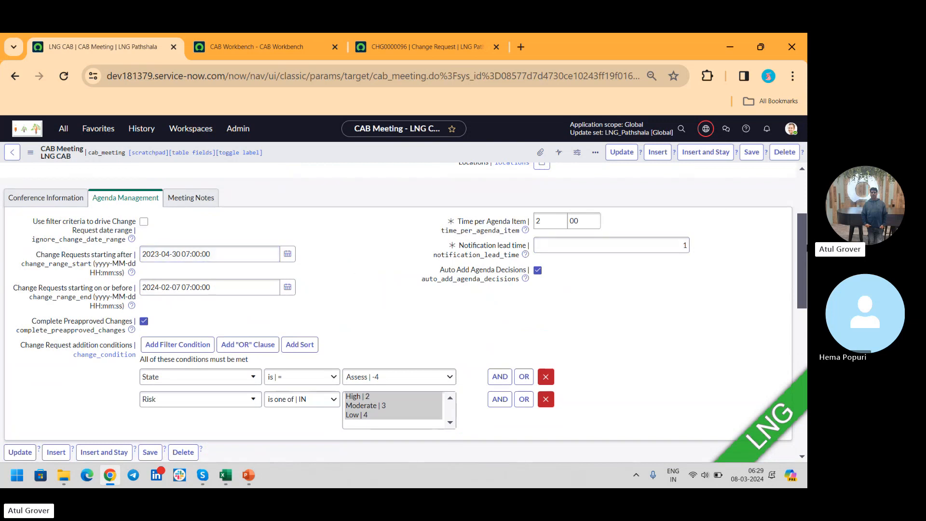
- Add change request CHG0000011 manually as a new agenda item of the meeting and check it in the agenda list
drag(805, 238, 805, 328)
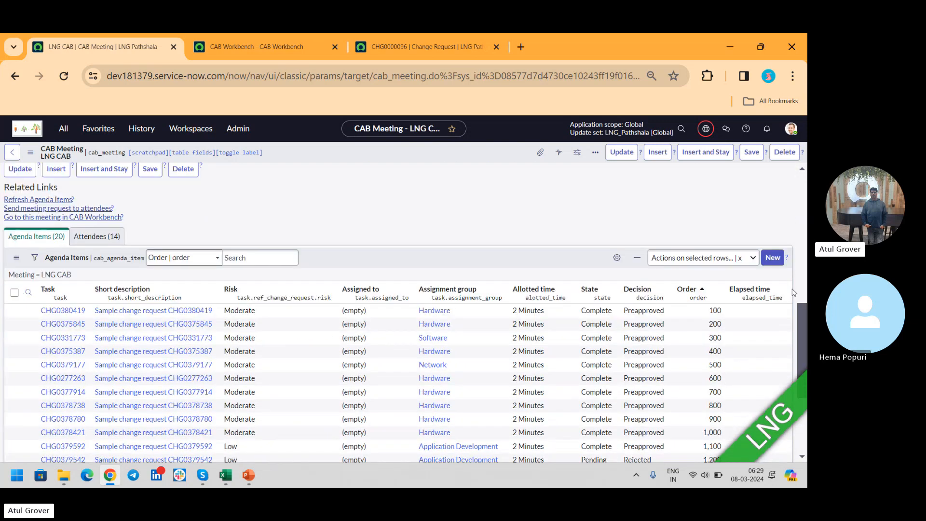
click(773, 258)
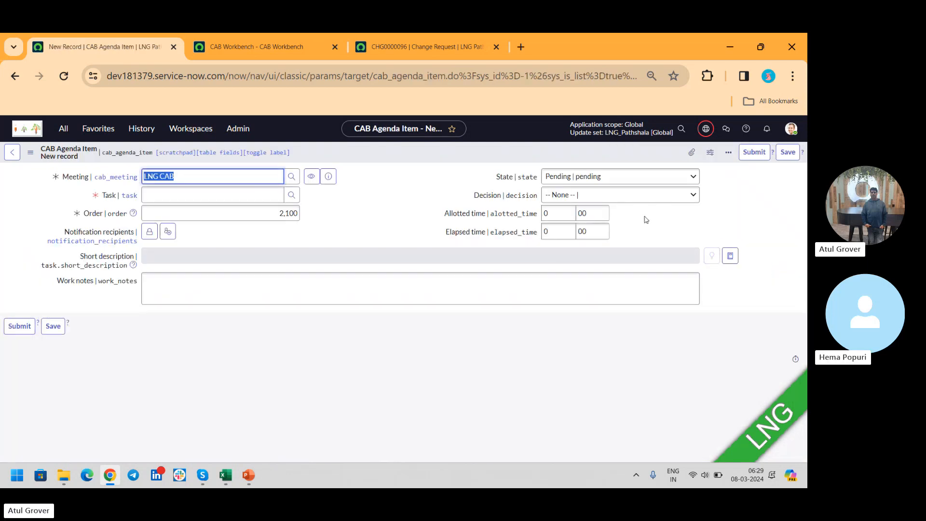
click(260, 192)
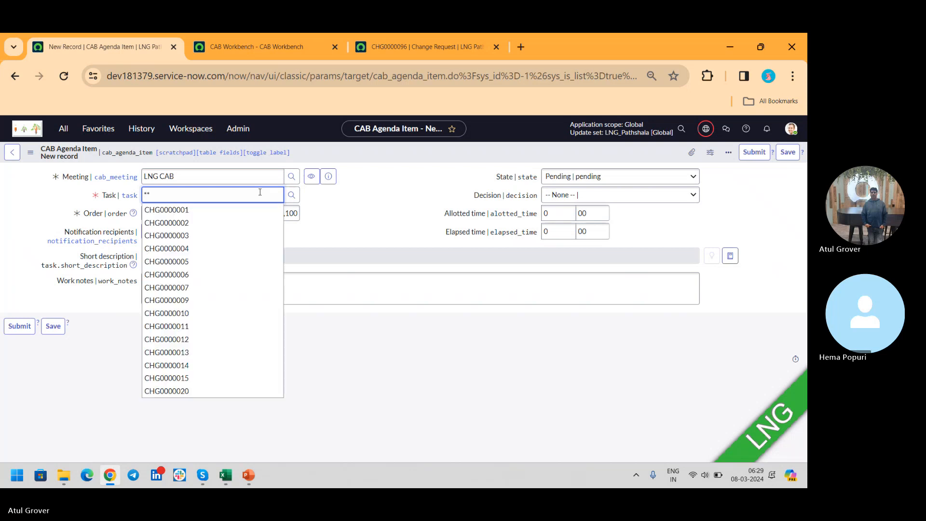
click(211, 326)
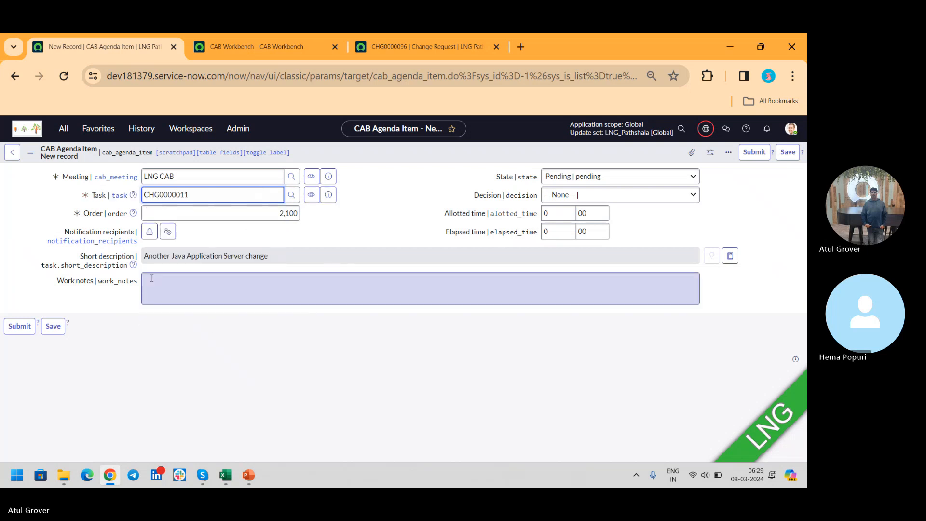
click(16, 331)
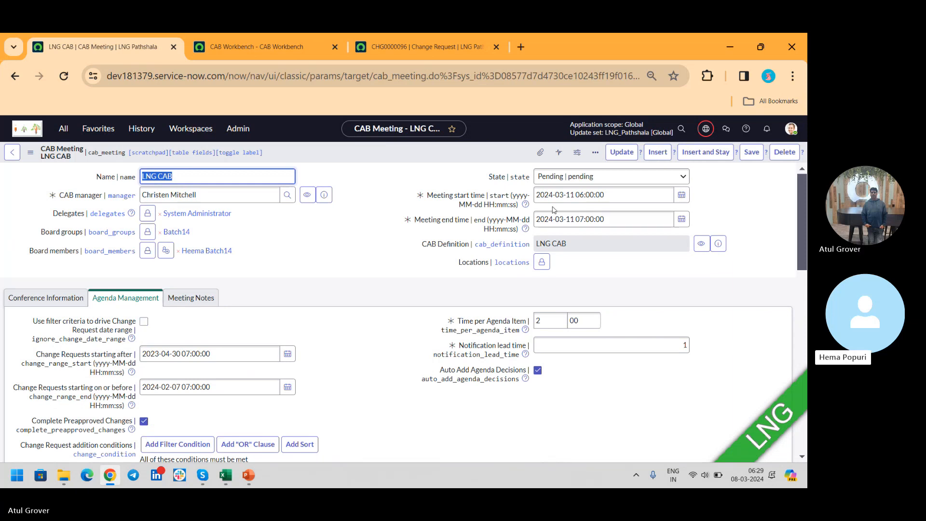
drag(801, 196, 806, 392)
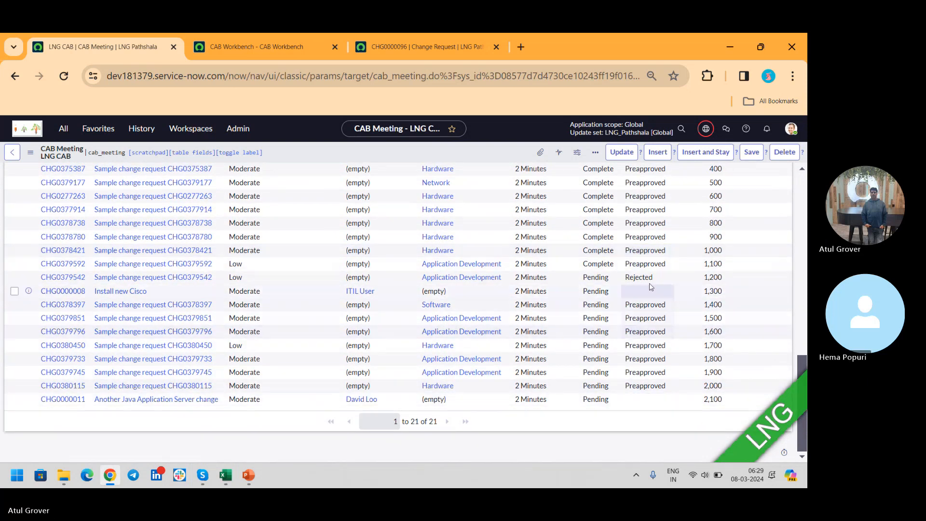
- Send the meeting request to all attendees and check the invite status of each attendee
drag(803, 363, 801, 277)
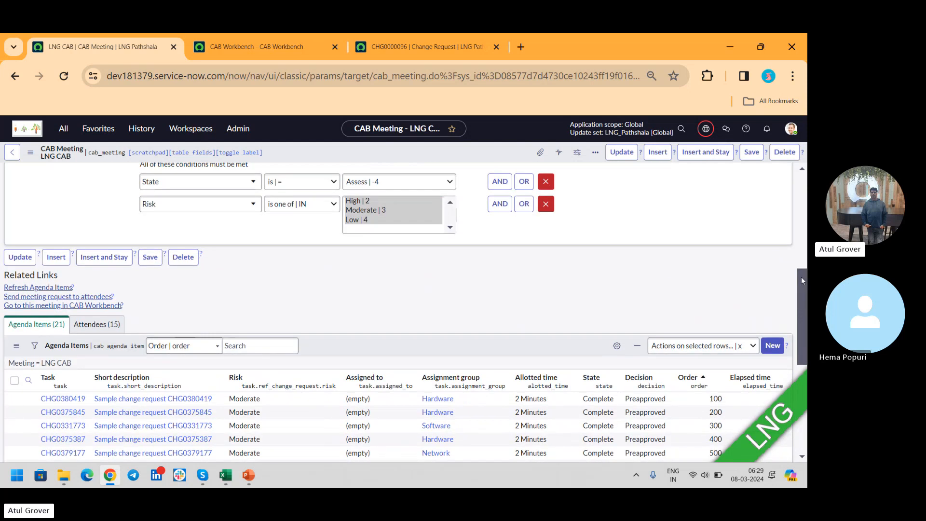
click(98, 324)
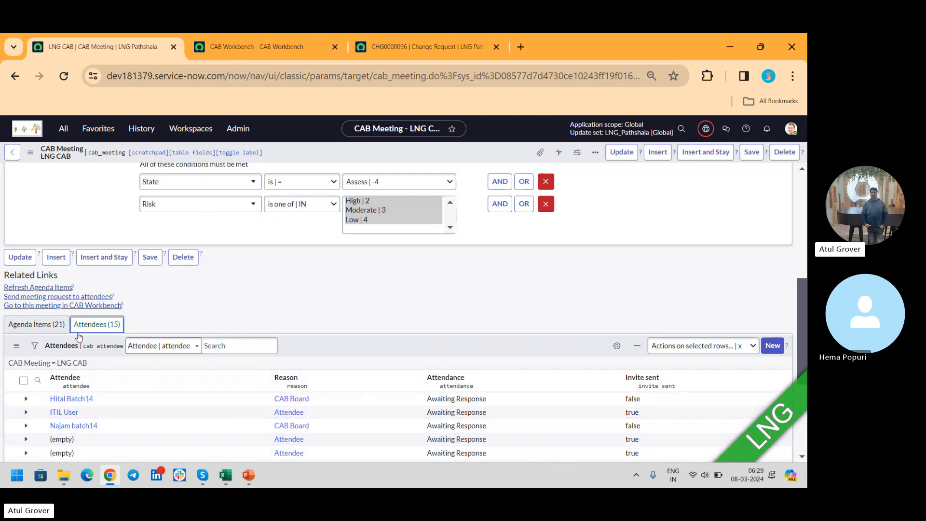
click(40, 298)
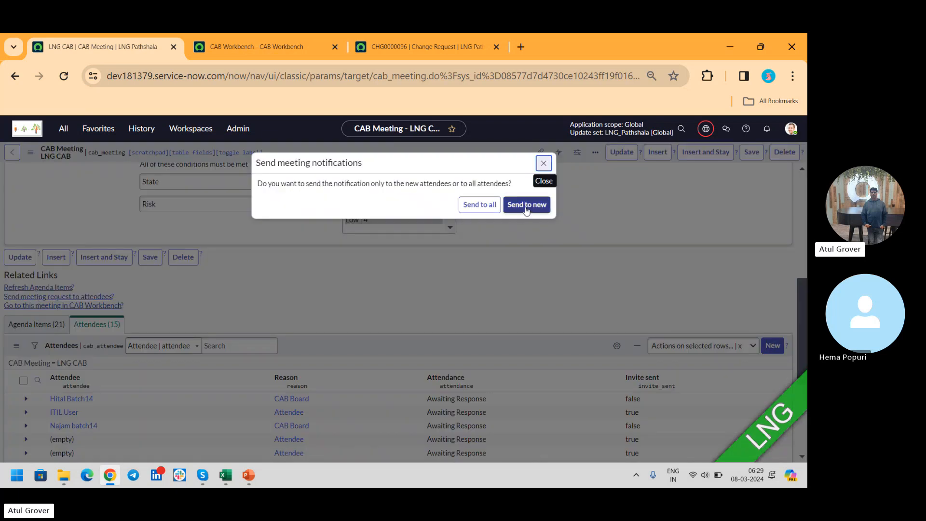
click(490, 205)
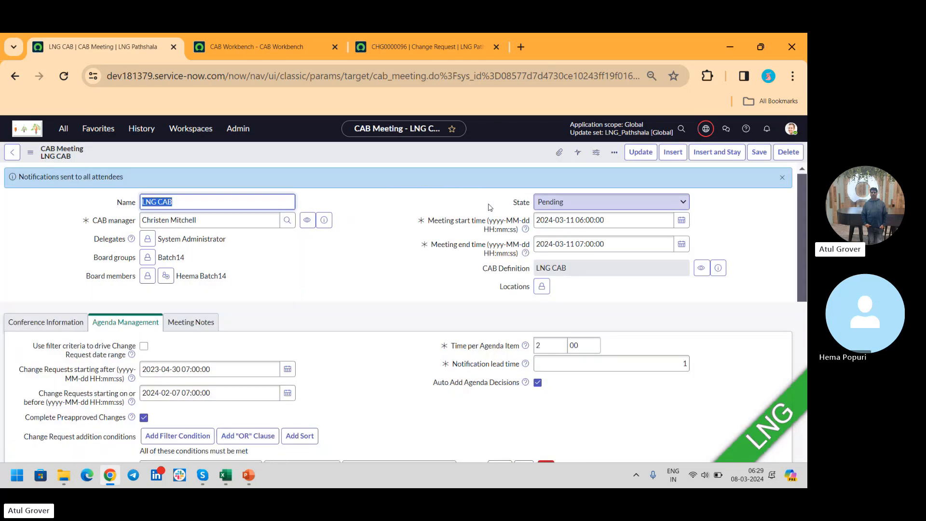
drag(806, 204, 797, 385)
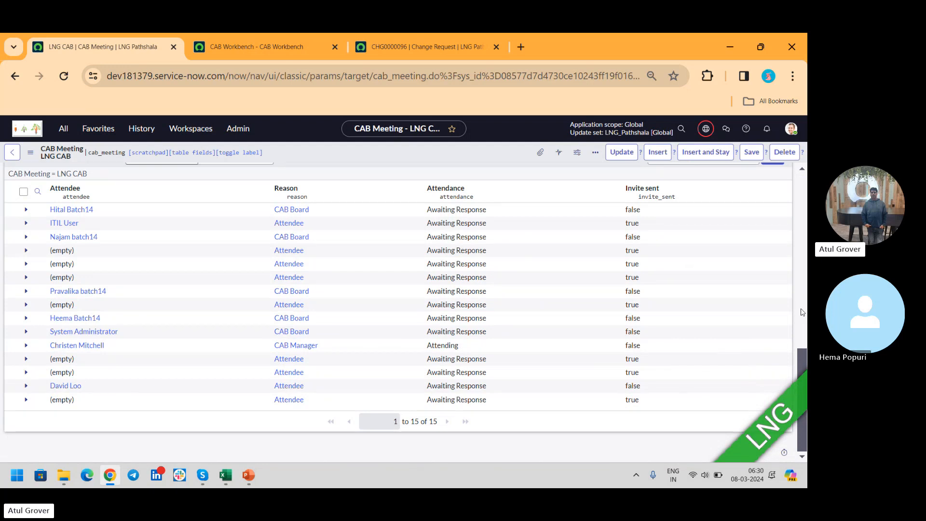
drag(802, 349, 805, 147)
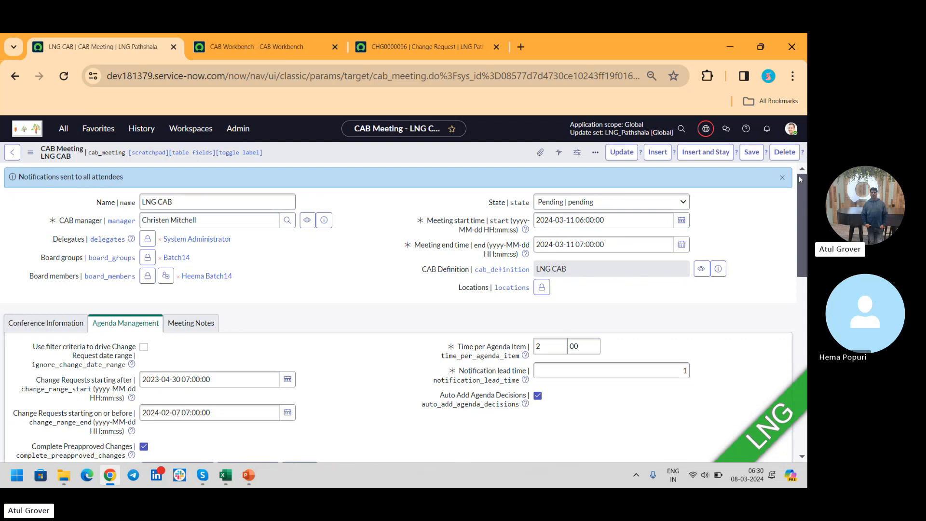
drag(798, 185, 805, 379)
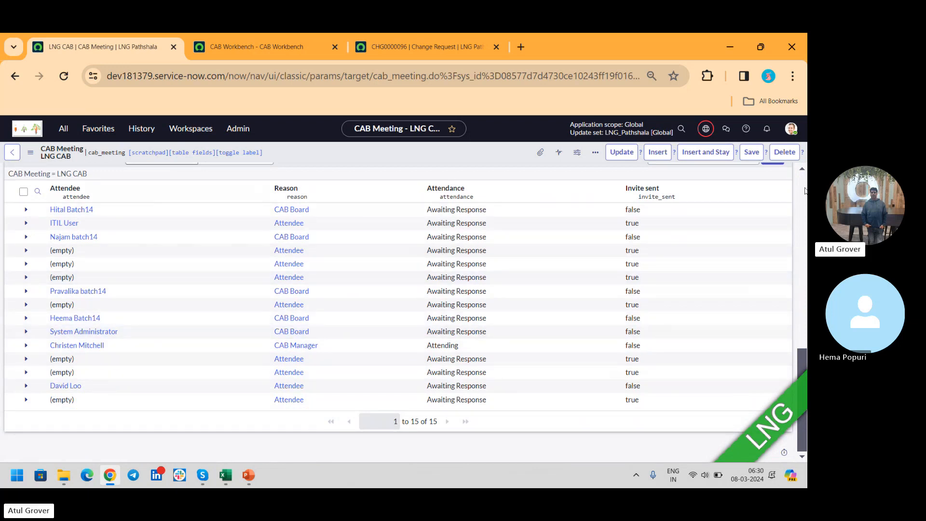
scroll(223, 217, up, 2)
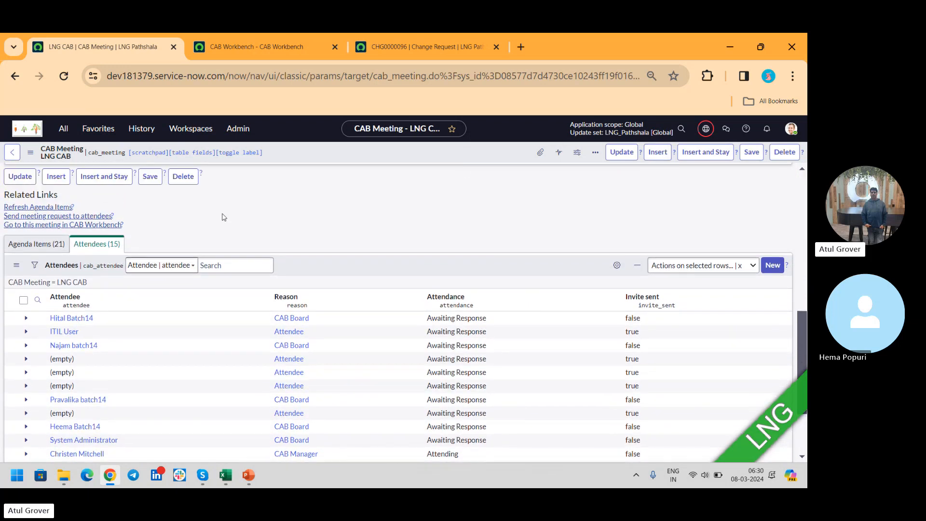
- Add change request CHG0000096 manually as a new agenda item of the LNG CAB meeting and submit it
click(49, 244)
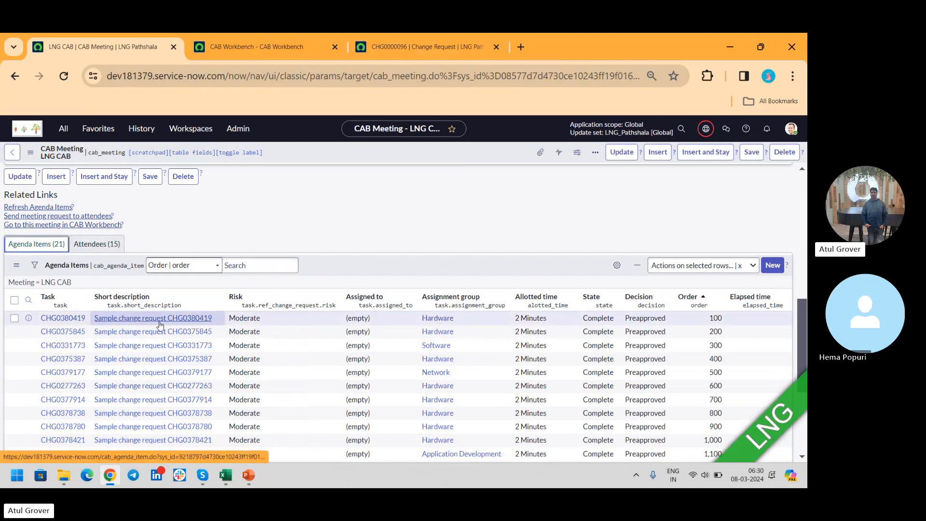
click(438, 39)
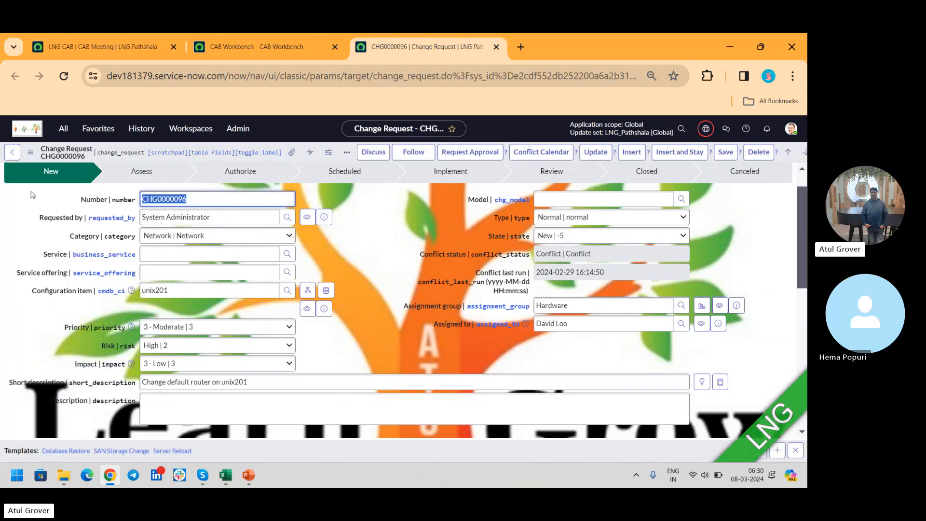
click(242, 44)
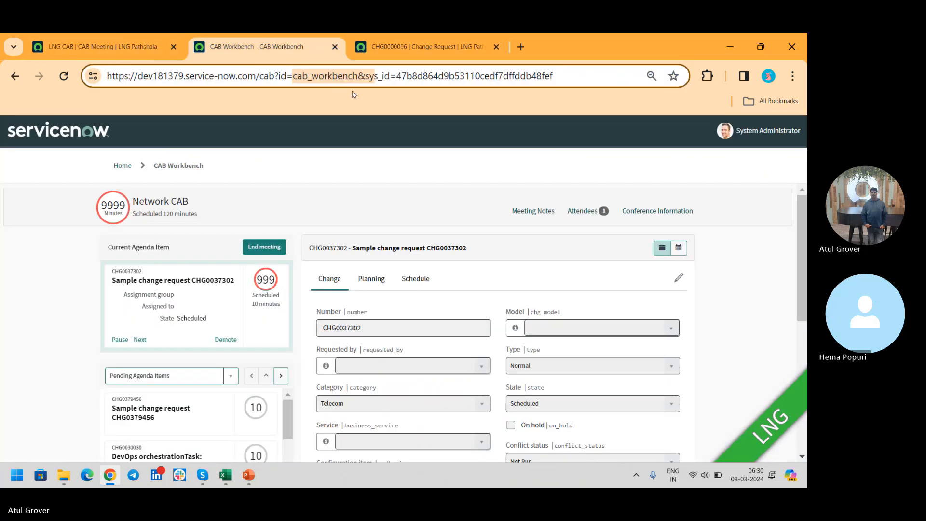
click(111, 49)
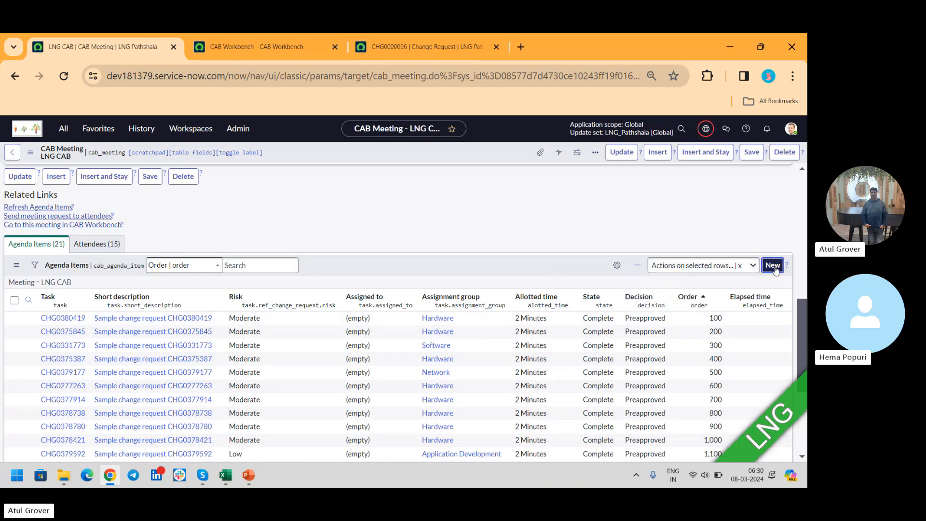
click(773, 265)
click(225, 198)
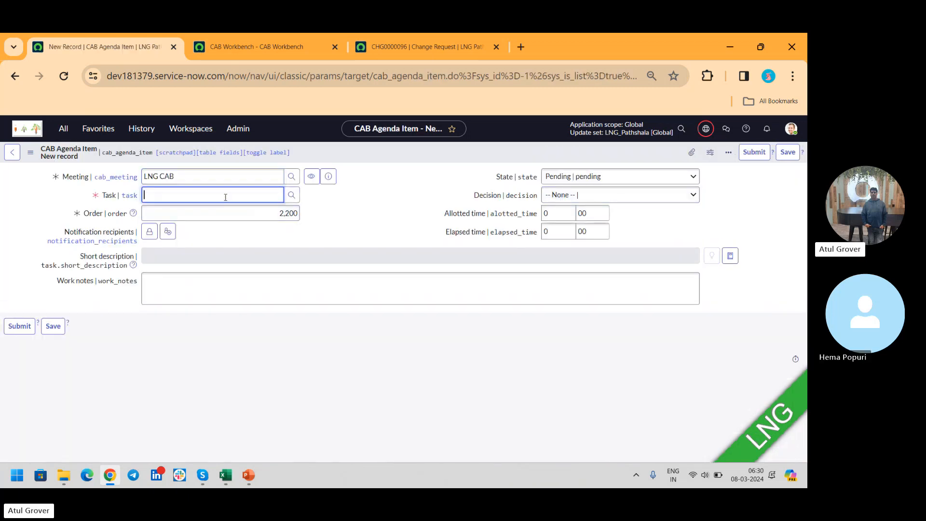
text(CHG0000096)
click(200, 209)
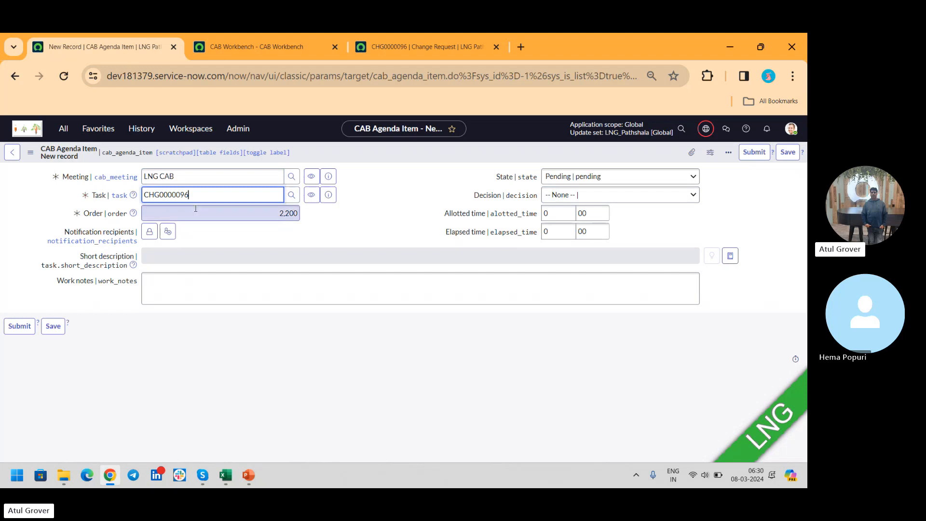
click(25, 327)
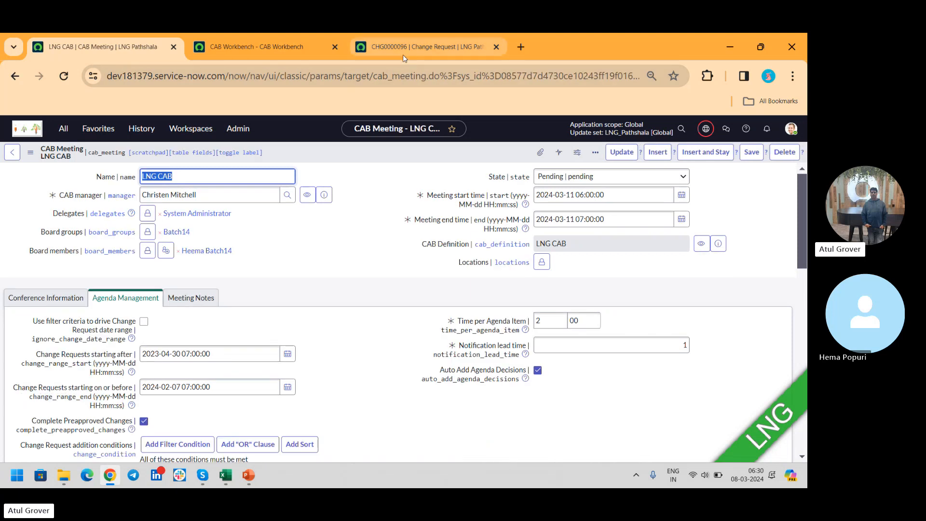
- Check the CAB date/time in the schedule details of change request CHG0000096
click(403, 54)
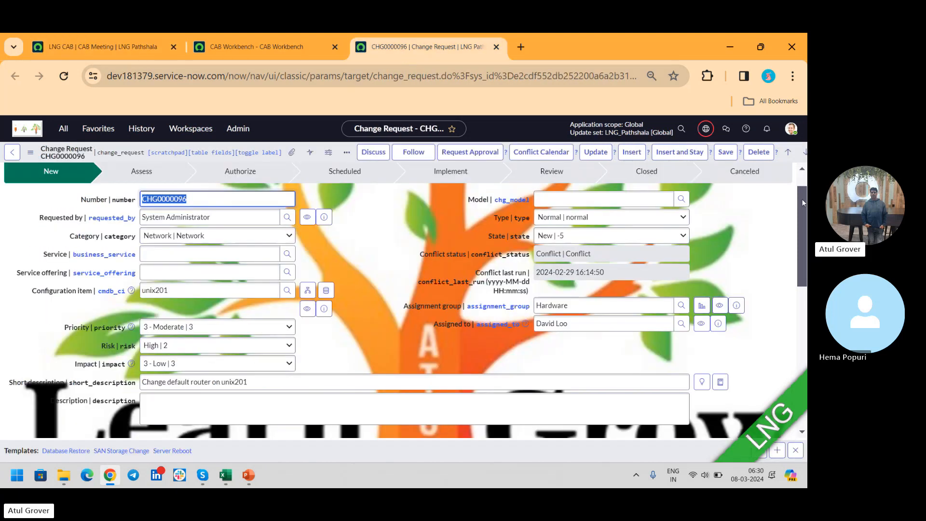
scroll(803, 280, down, 5)
drag(803, 279, 803, 291)
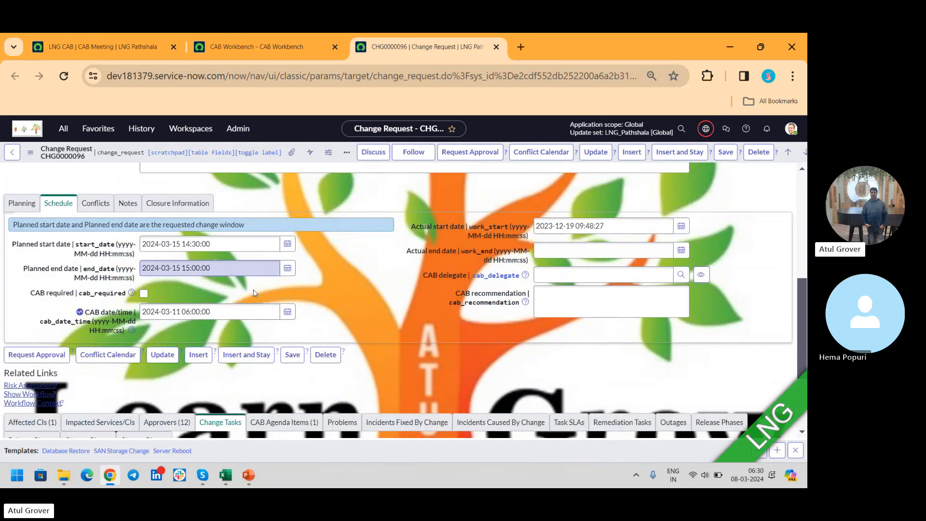
drag(211, 311, 3, 332)
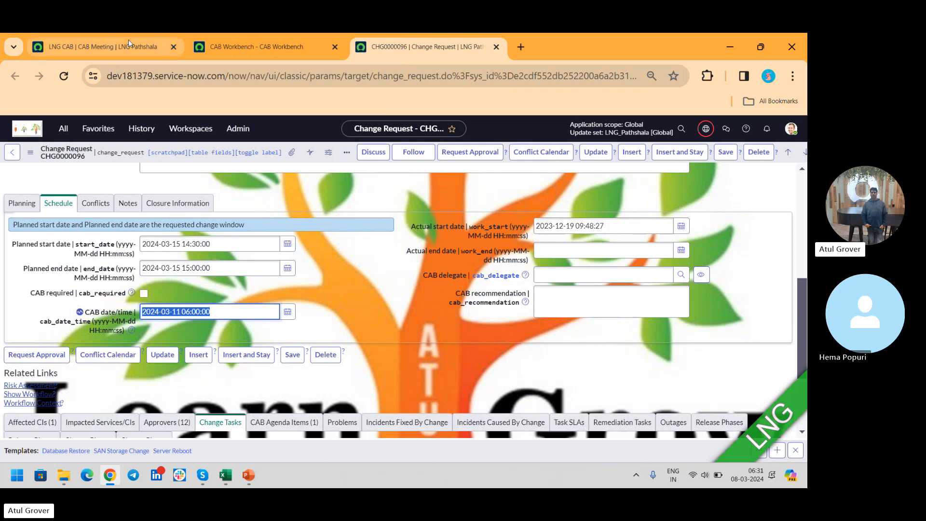
- Open the LNG CAB meeting in CAB Workbench from its meeting record and compare it with the record's details
click(95, 46)
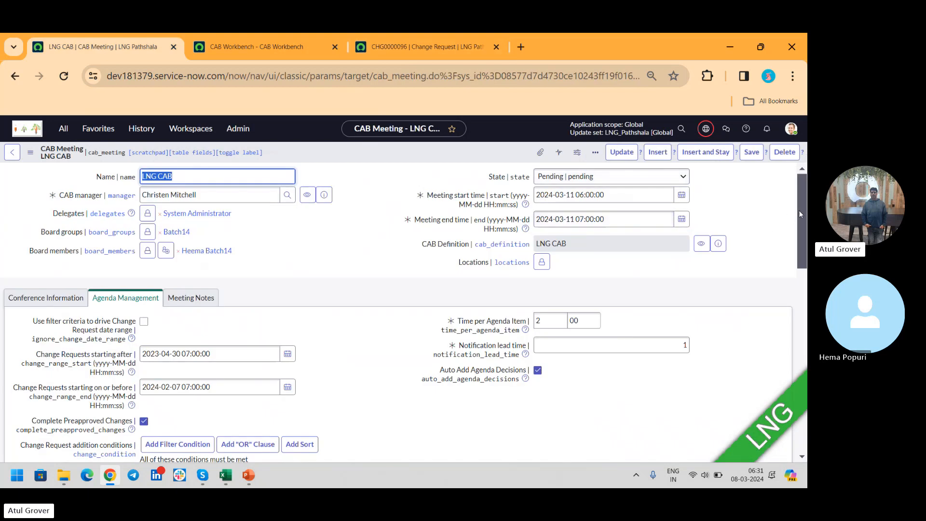
drag(802, 212, 807, 255)
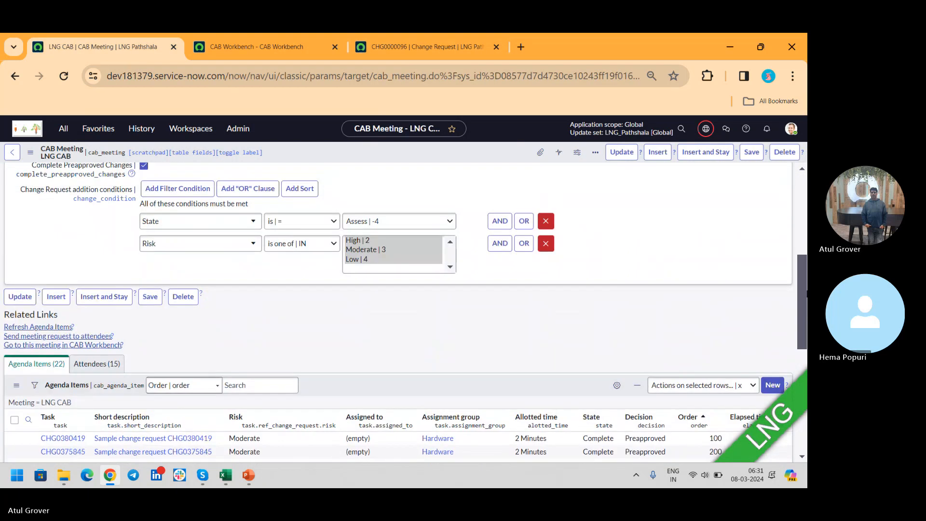
click(88, 345)
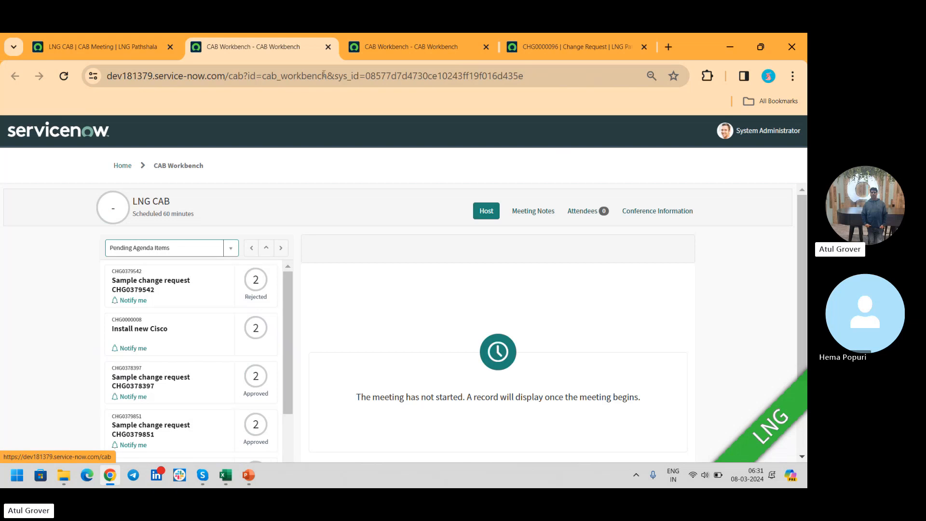
click(99, 44)
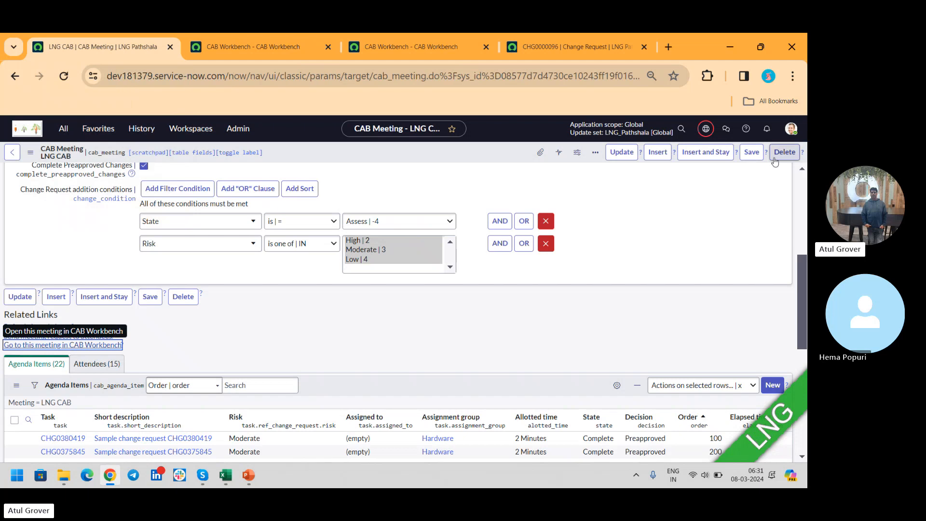
drag(802, 270, 806, 185)
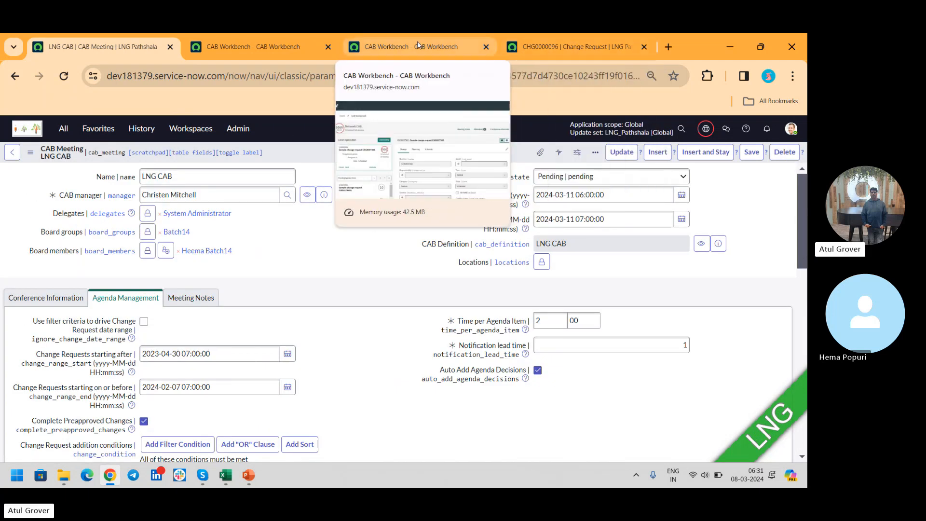
click(262, 39)
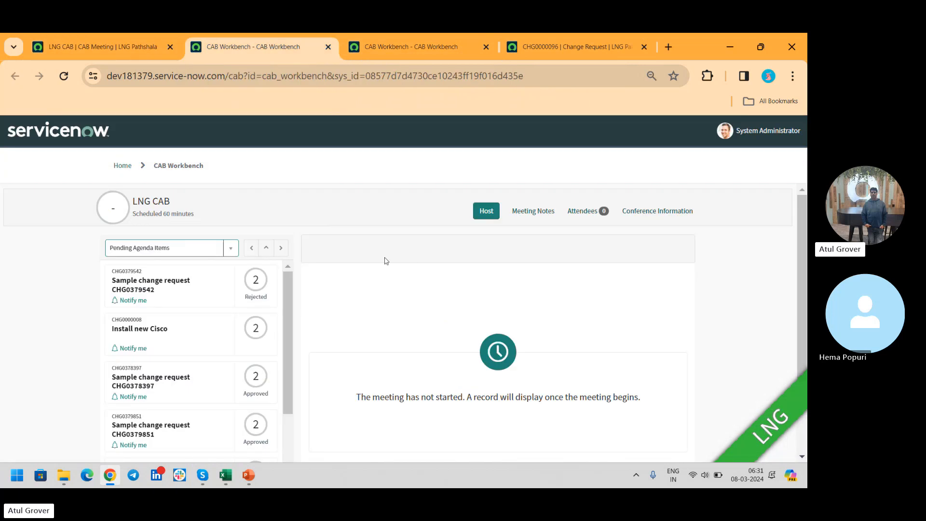
- Take the host role for the LNG CAB meeting in CAB Workbench and start the meeting
click(488, 215)
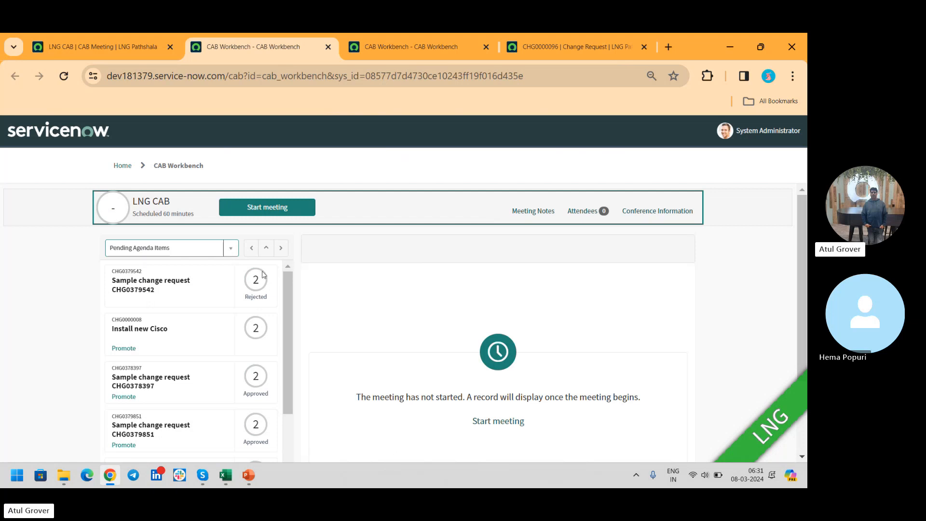
key(ctrl+shift+Tab)
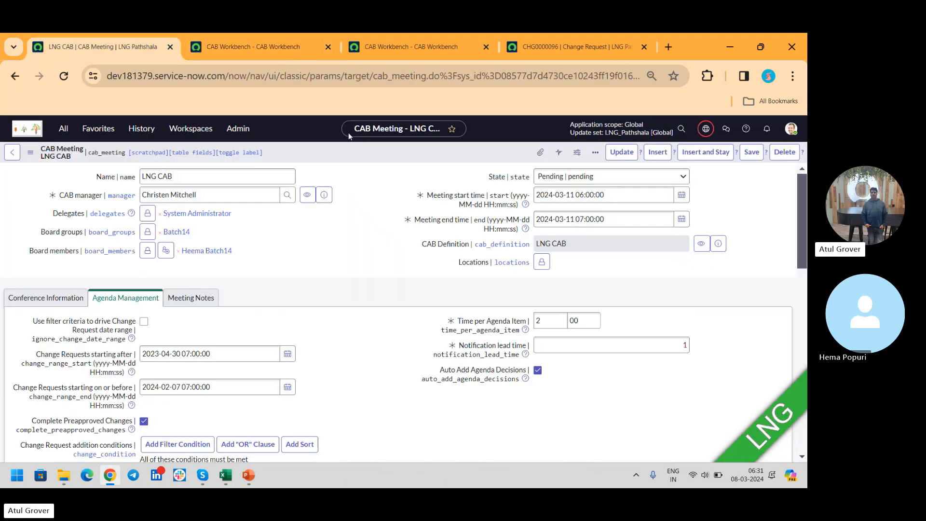
drag(559, 321, 456, 328)
click(255, 48)
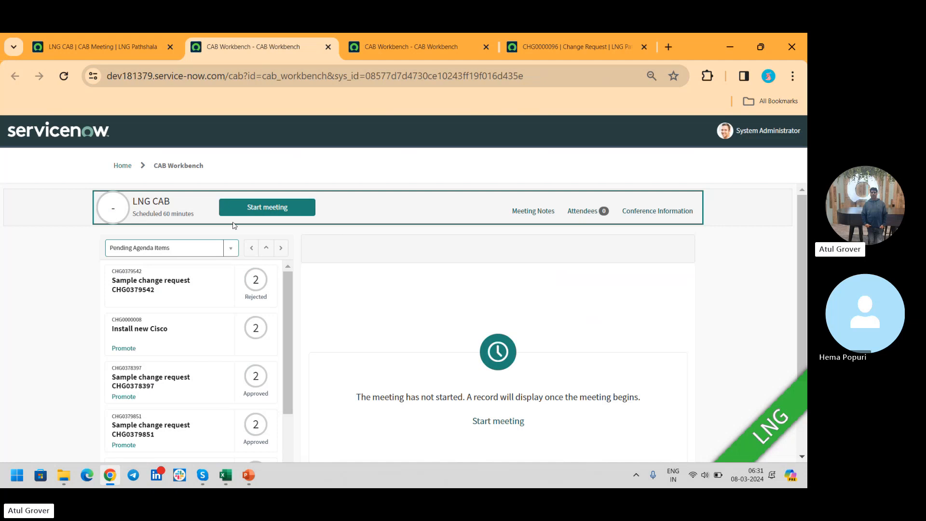
click(266, 212)
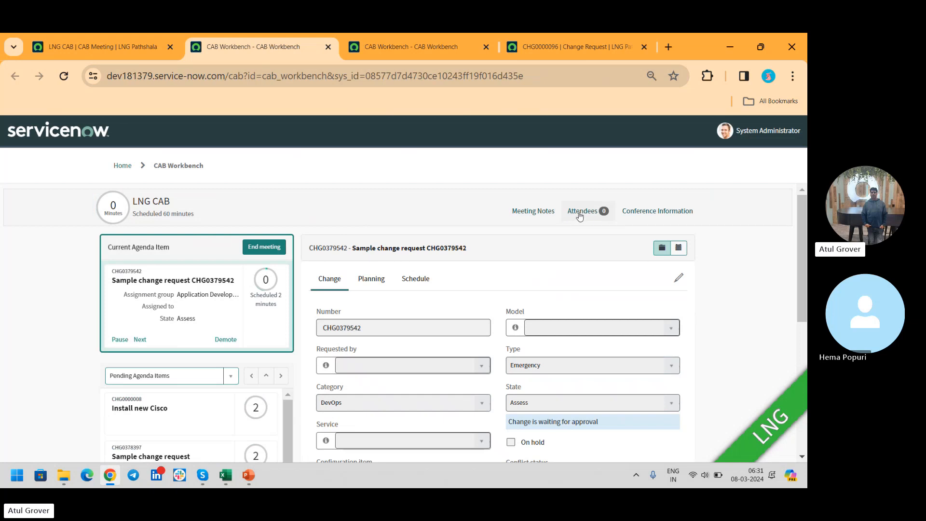
- Check the started meeting's state, agenda items and attendee list in the CAB meeting record
click(129, 45)
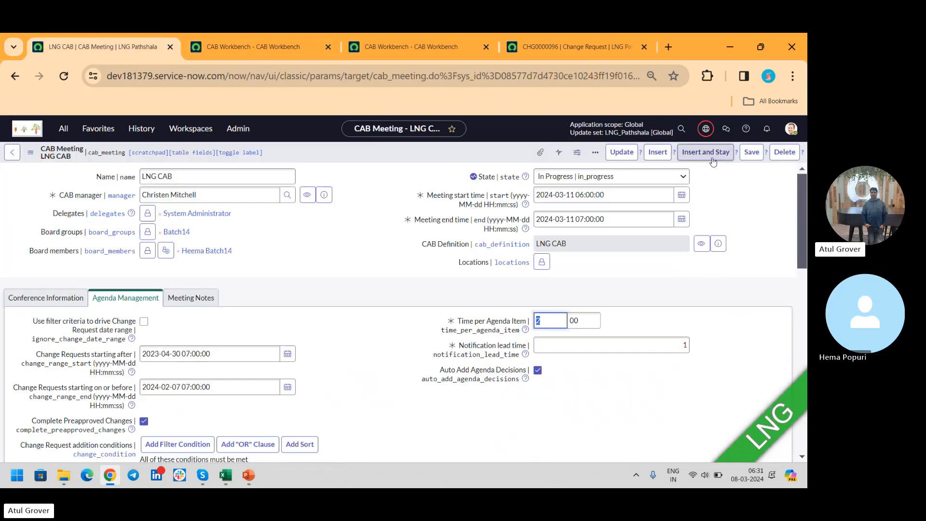
scroll(803, 182, down, 10)
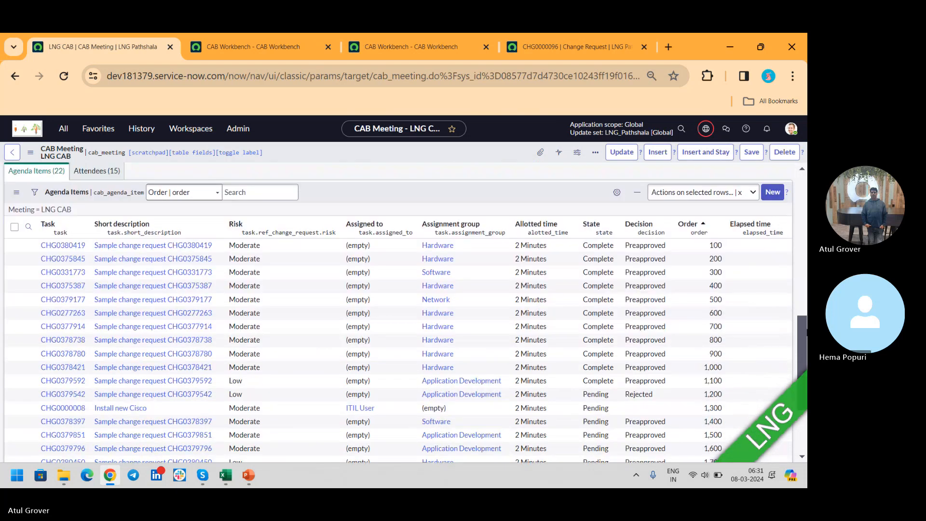
click(96, 198)
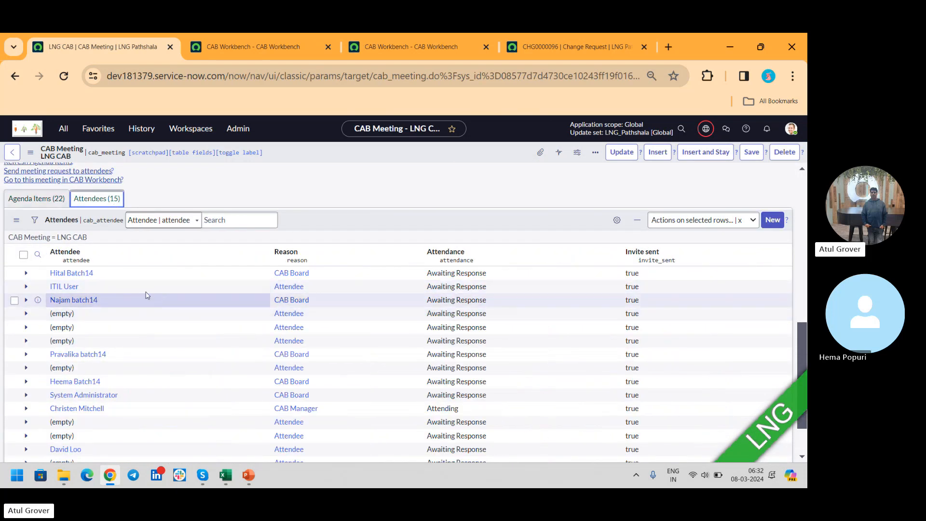
- Impersonate the ITIL User account
click(791, 128)
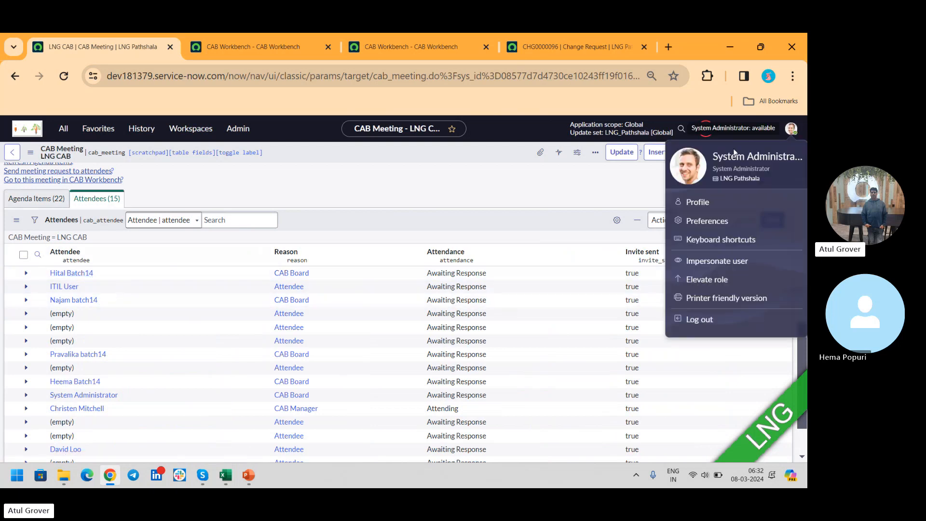
click(725, 261)
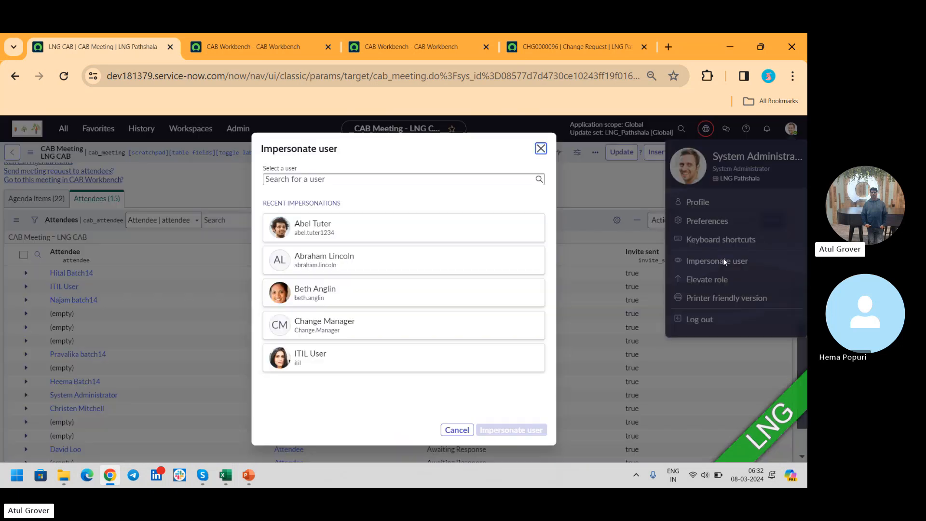
click(326, 179)
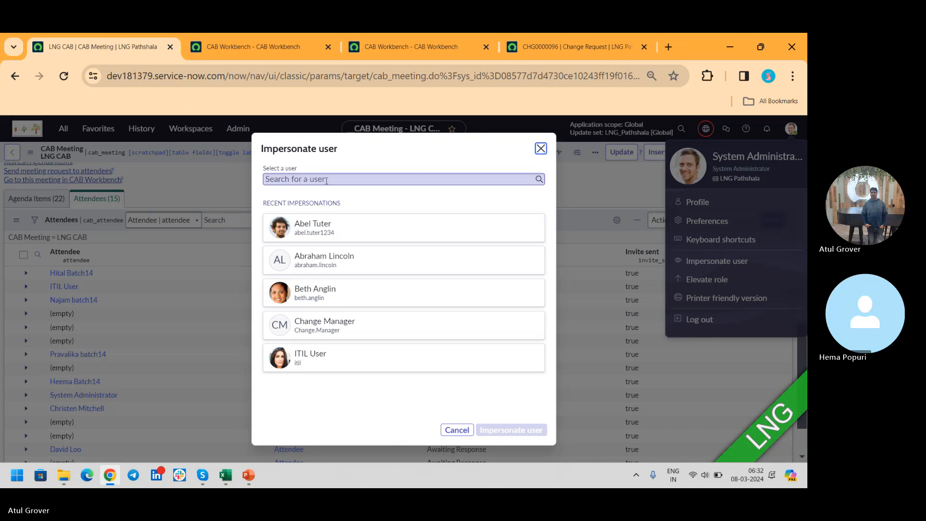
click(337, 356)
click(526, 431)
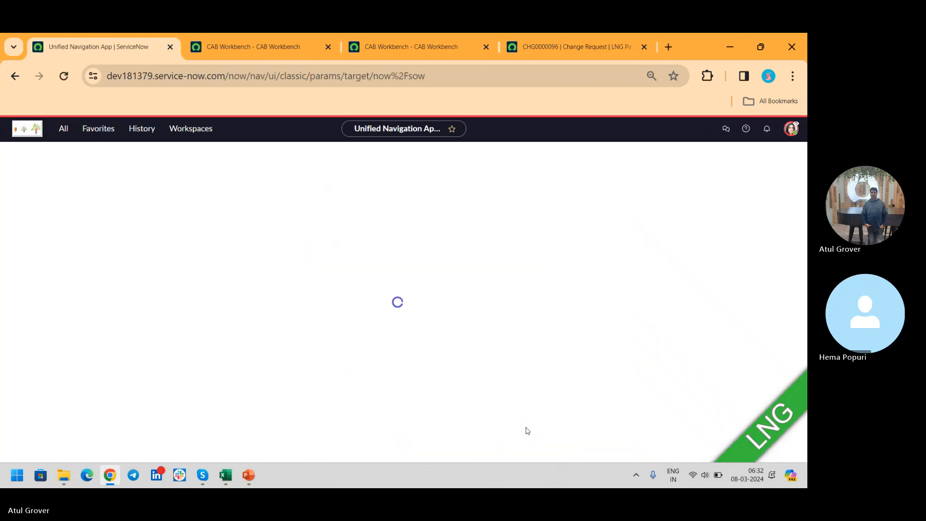
- Reload the LNG CAB meeting in CAB Workbench as ITIL User and check each attendee's attendance status
click(255, 52)
click(63, 75)
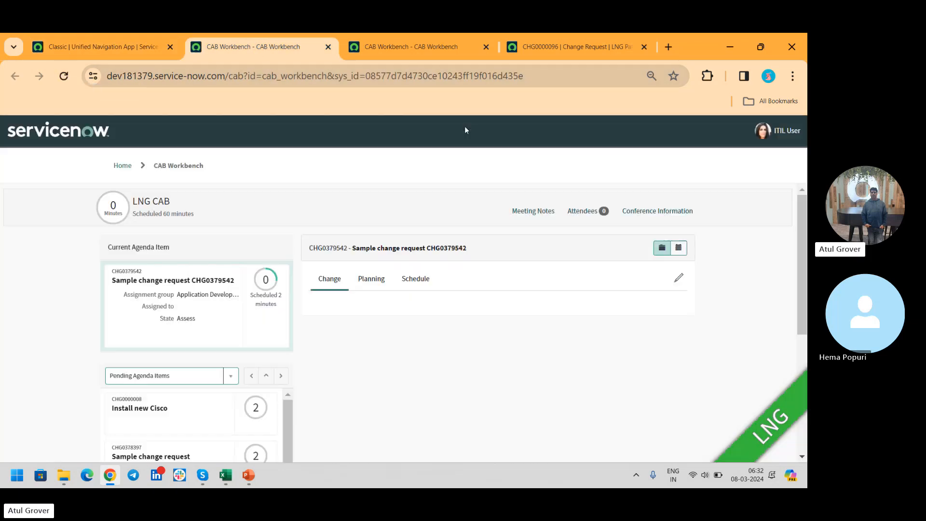
click(585, 212)
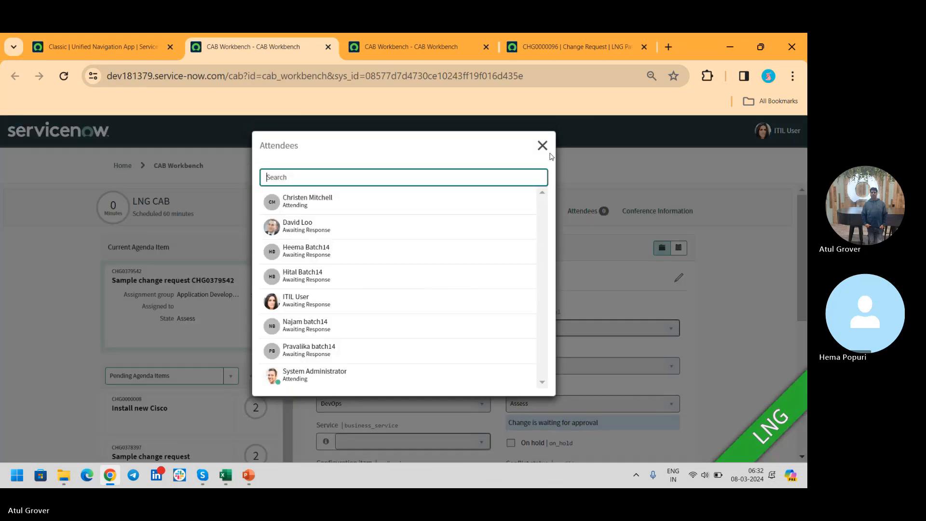
click(542, 145)
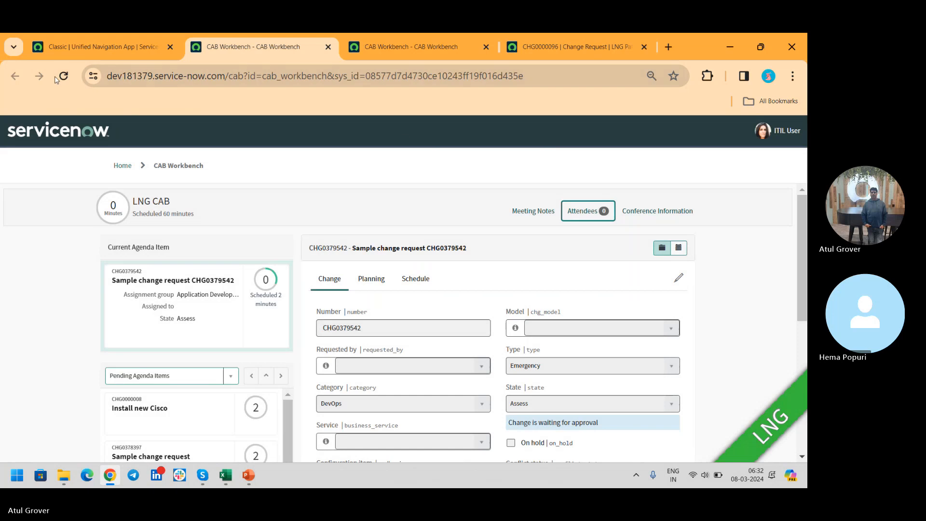
click(62, 77)
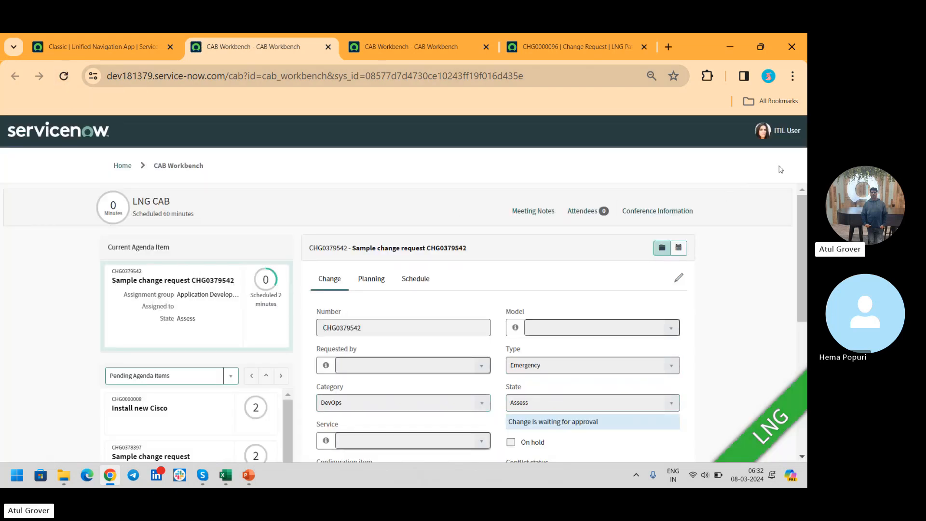
click(588, 211)
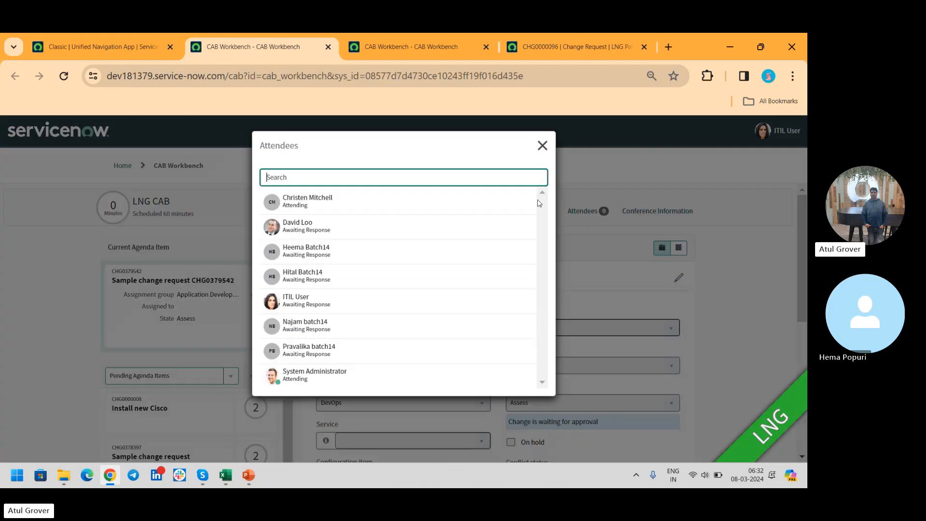
click(351, 209)
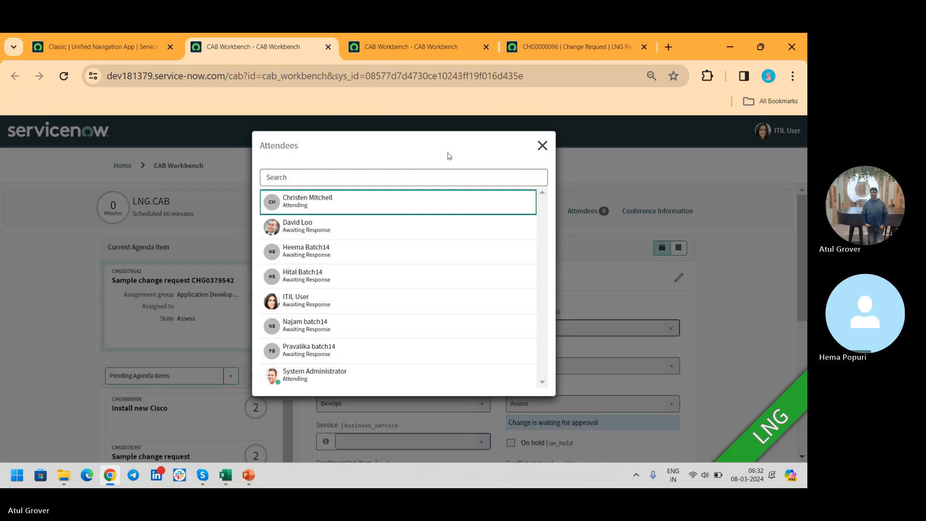
click(551, 143)
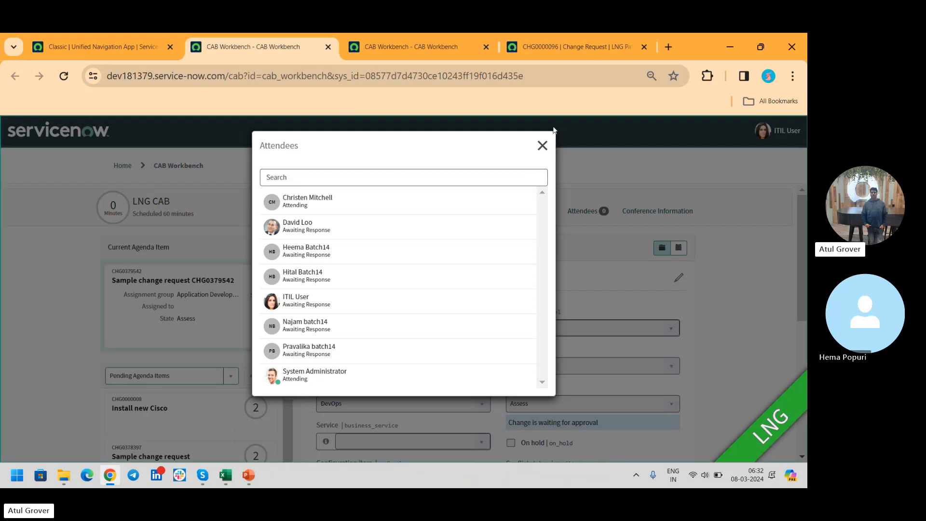
click(542, 146)
click(106, 47)
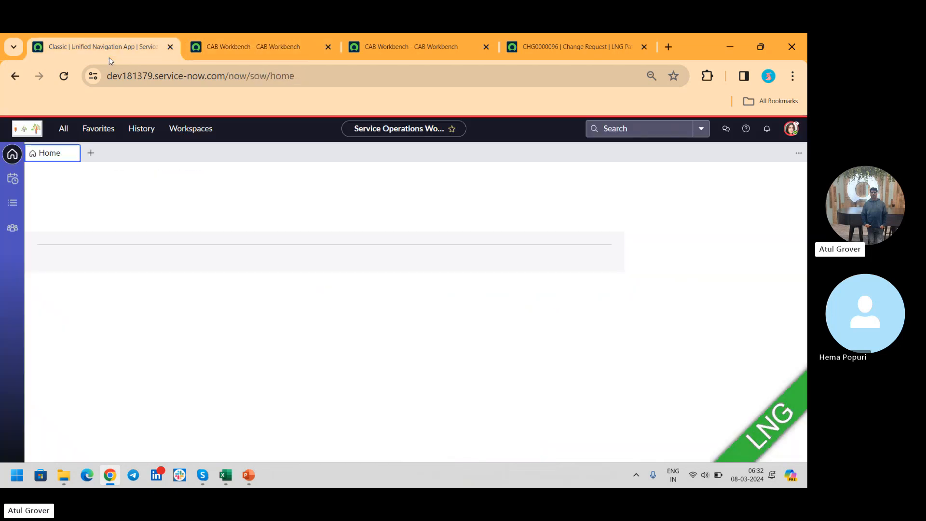
- Switch the impersonation from ITIL User to the CAB attendee found by searching for the person's first name
click(791, 129)
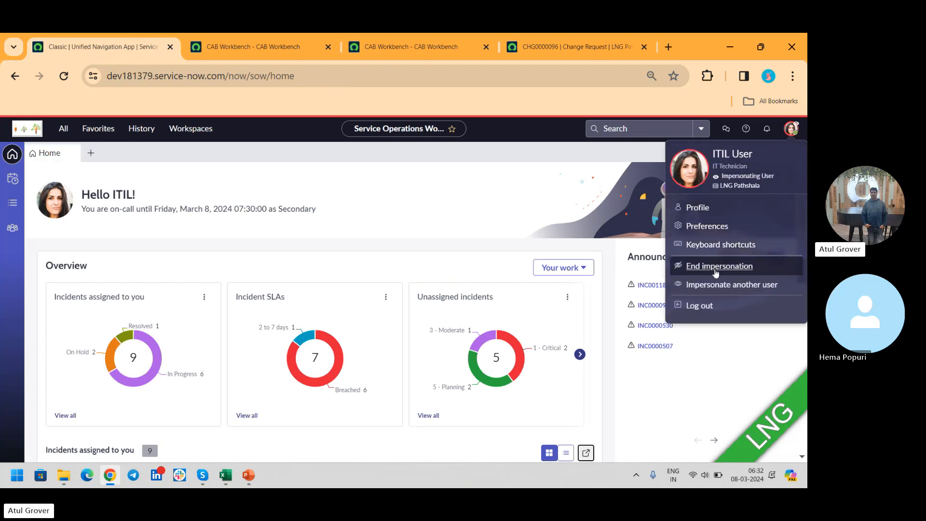
click(714, 284)
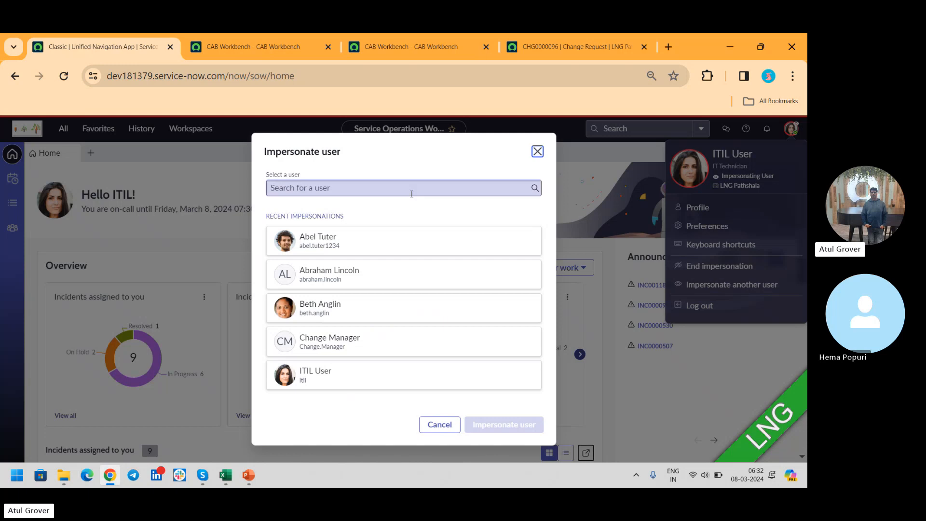
click(344, 190)
text(chri)
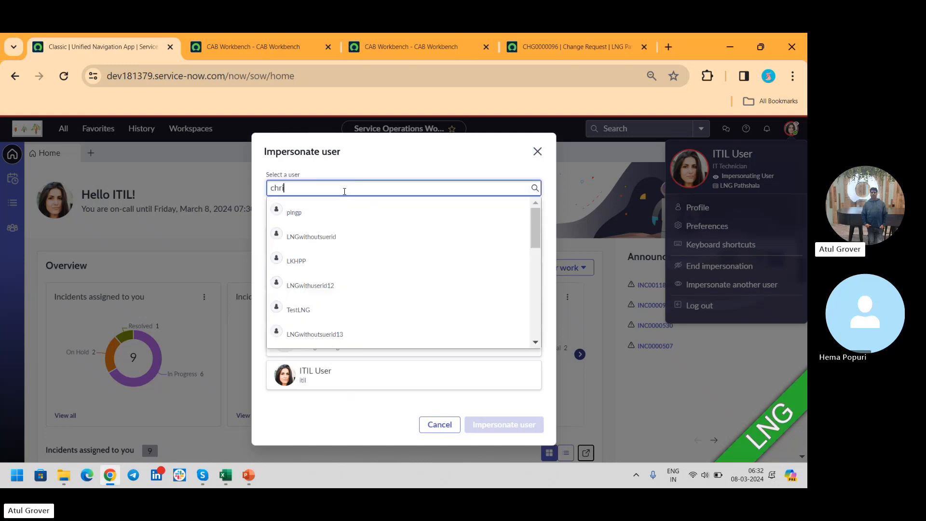
text(ste)
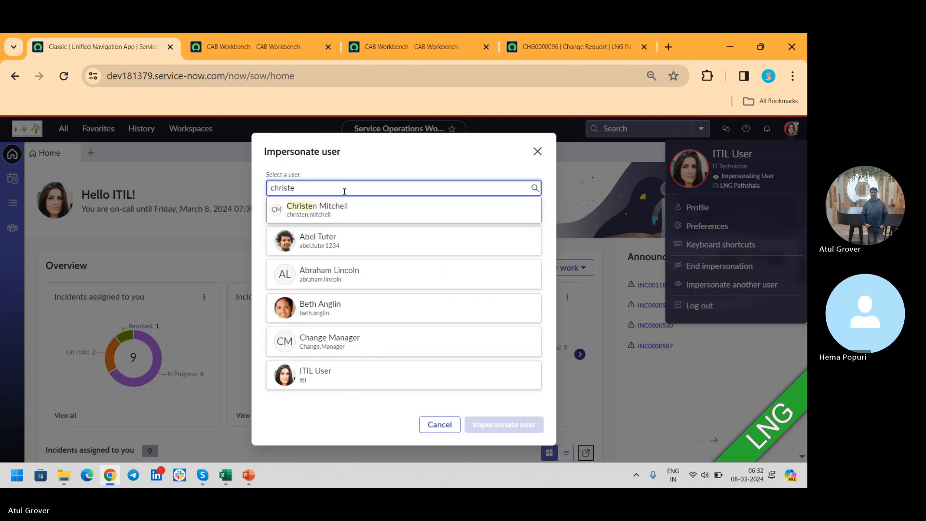
click(333, 209)
click(502, 424)
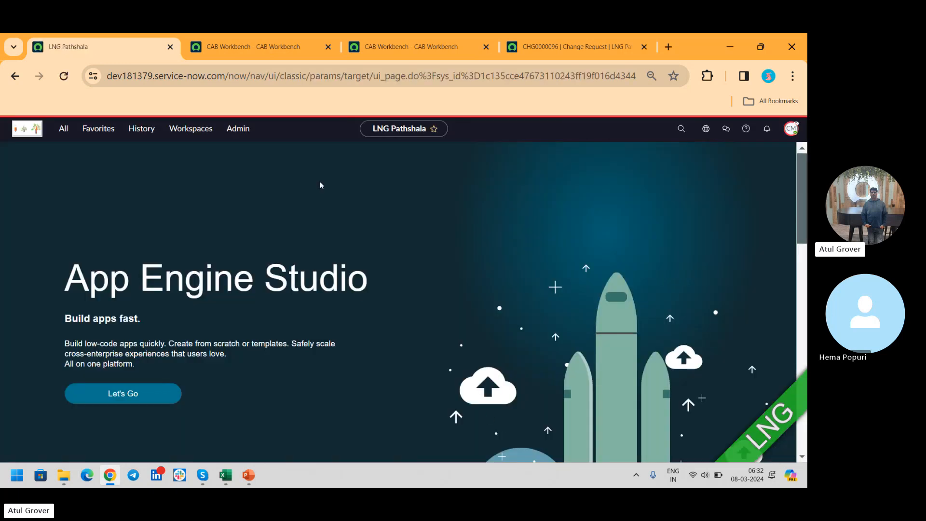
- Reload the LNG CAB meeting in CAB Workbench as the newly impersonated attendee
click(256, 47)
click(64, 77)
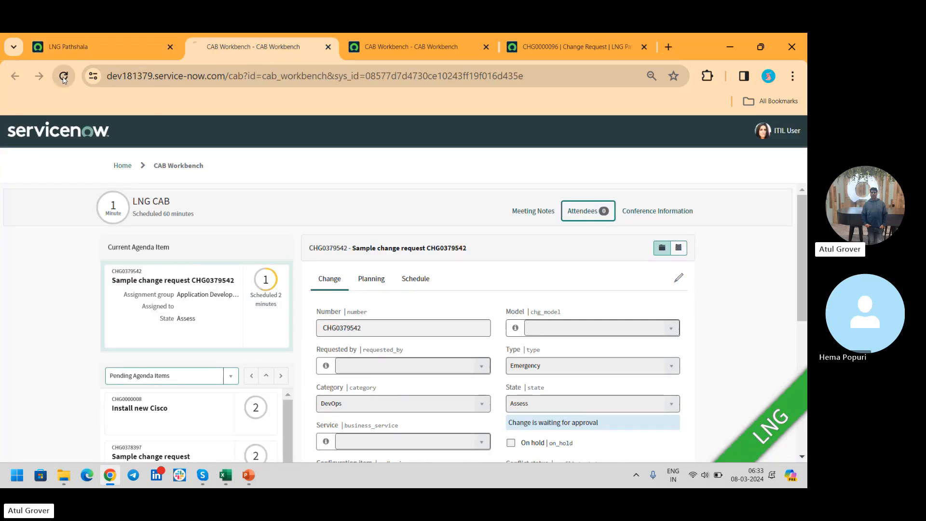
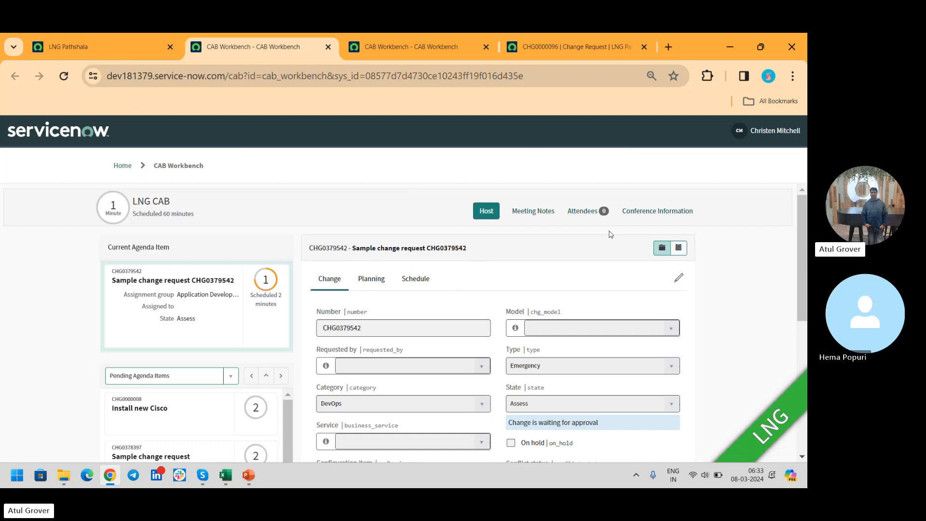
- Take over as host of the LNG CAB meeting and check the approvers of current agenda item CHG0379542
click(486, 212)
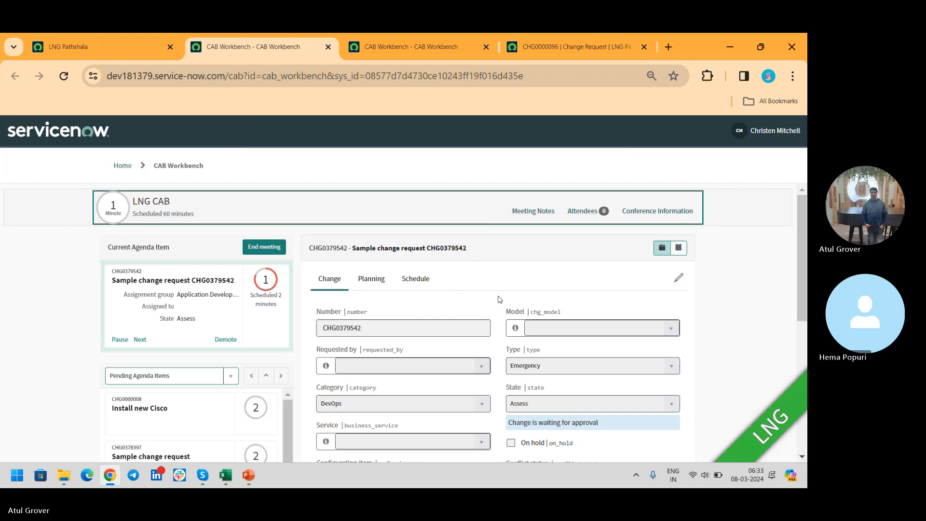
click(679, 279)
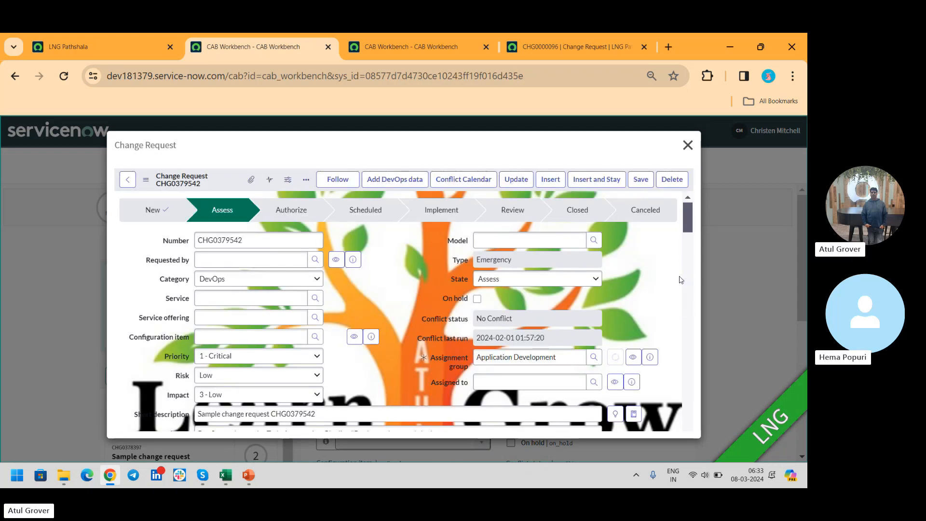
scroll(396, 207, down, 4)
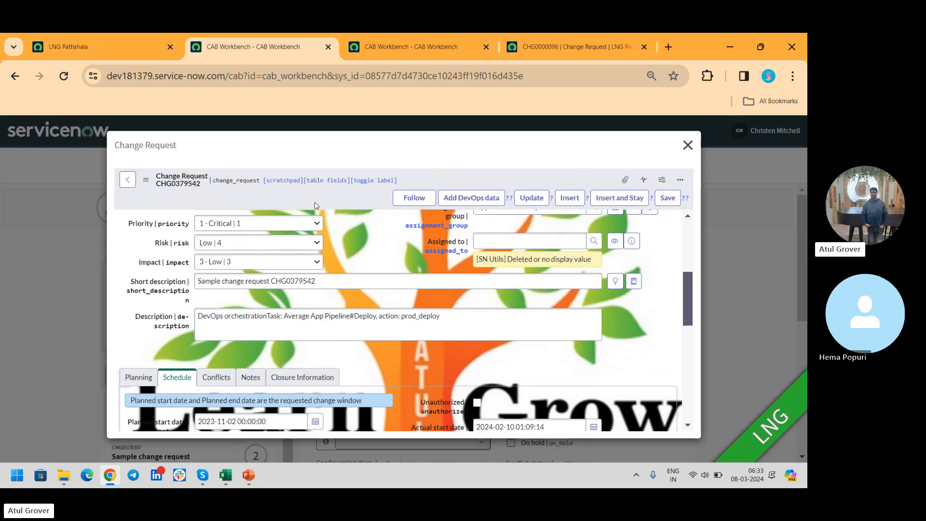
drag(687, 290, 702, 385)
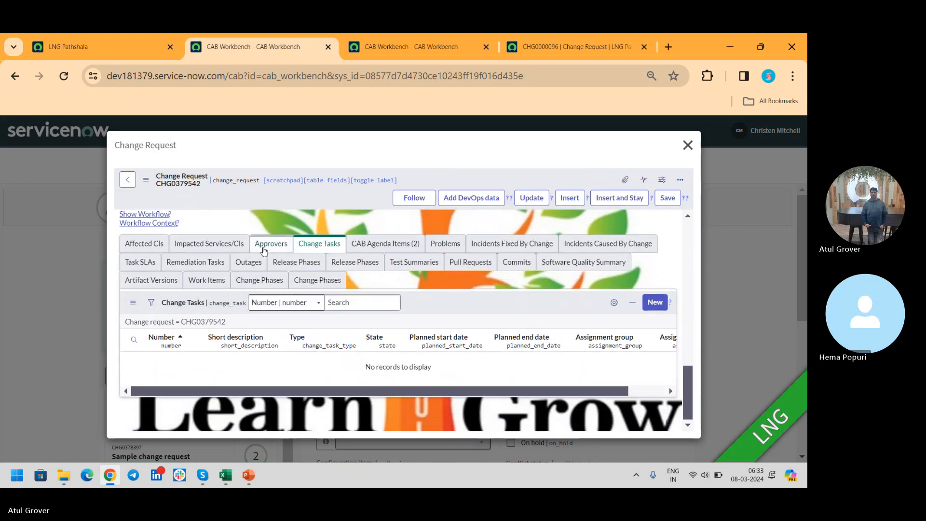
click(269, 247)
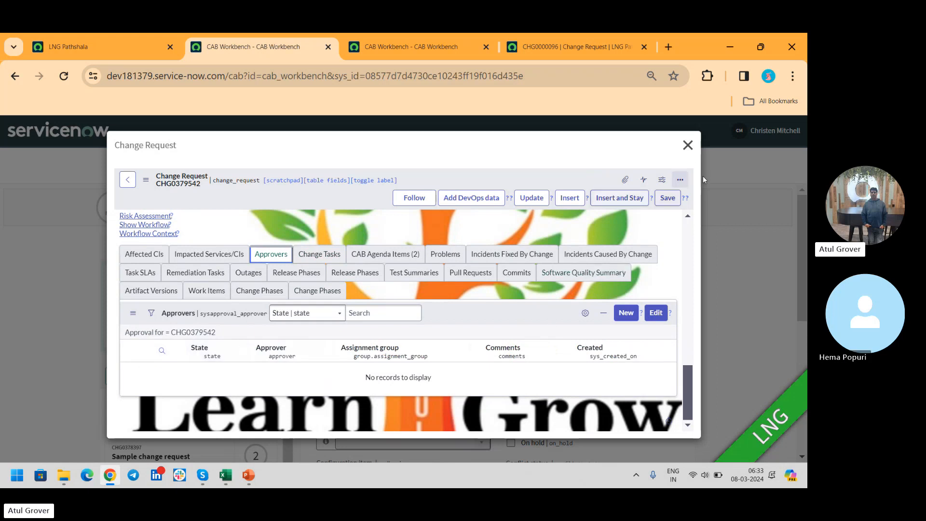
click(688, 144)
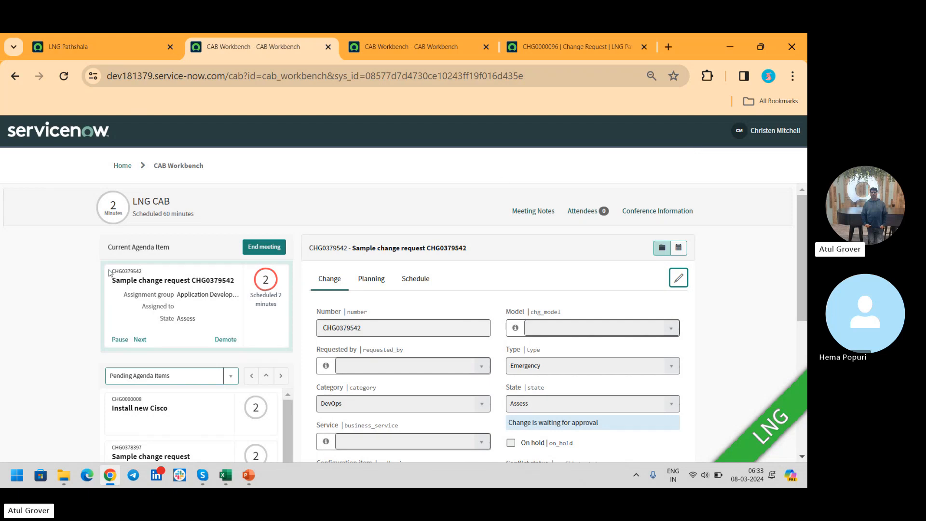
- Advance the meeting to agenda item CHG0000008 and check the approvers in its change request
click(140, 340)
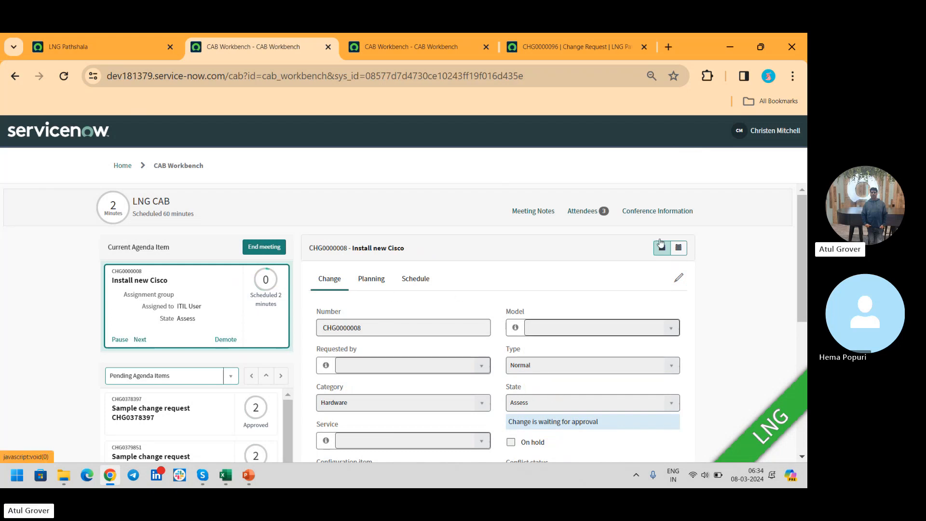
click(673, 281)
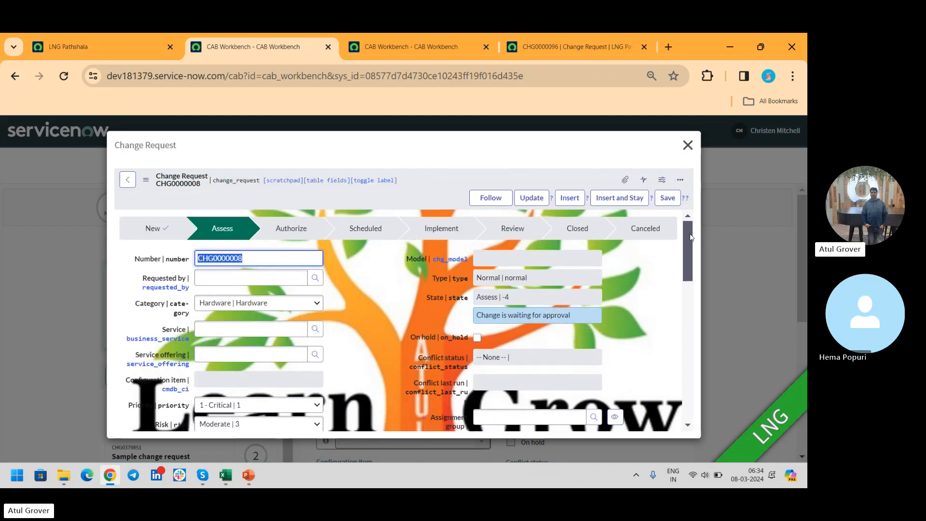
drag(691, 236, 698, 378)
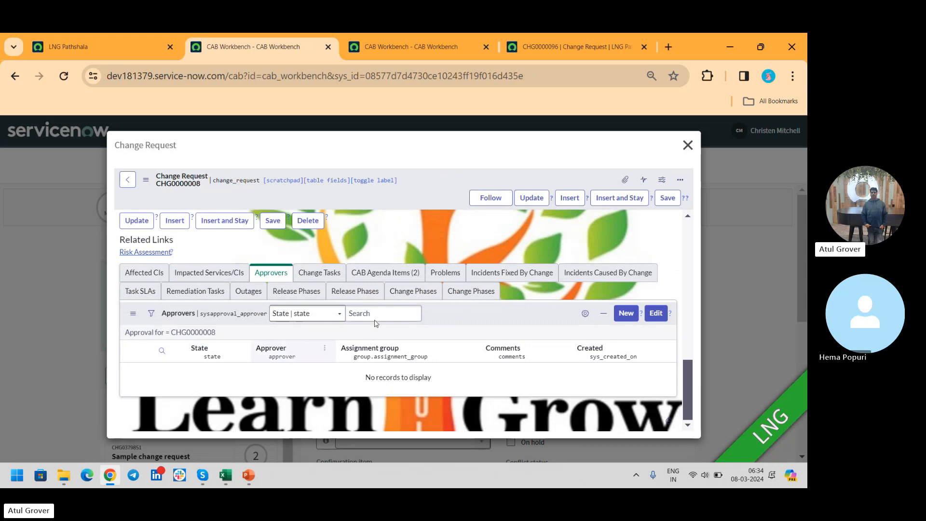
click(688, 145)
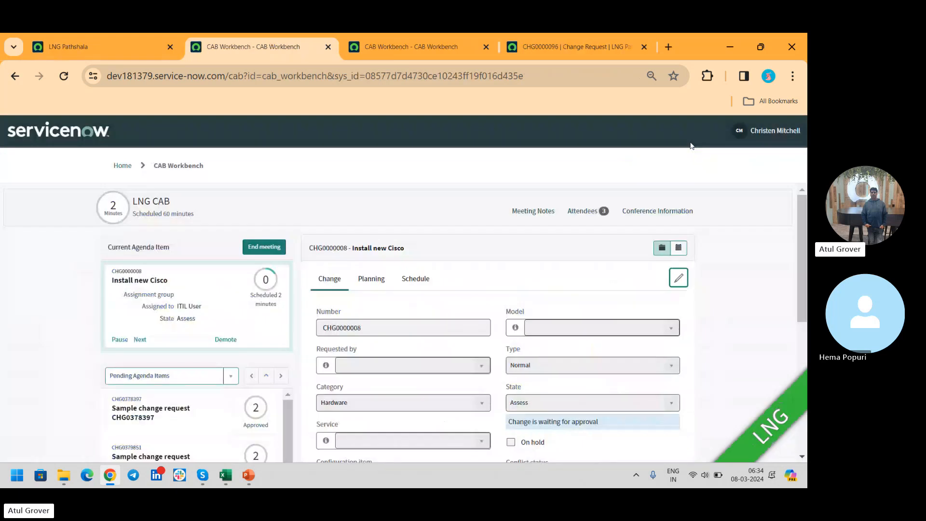
- Advance the meeting to agenda item CHG0378397 and check the attendees' attendance statuses
click(140, 339)
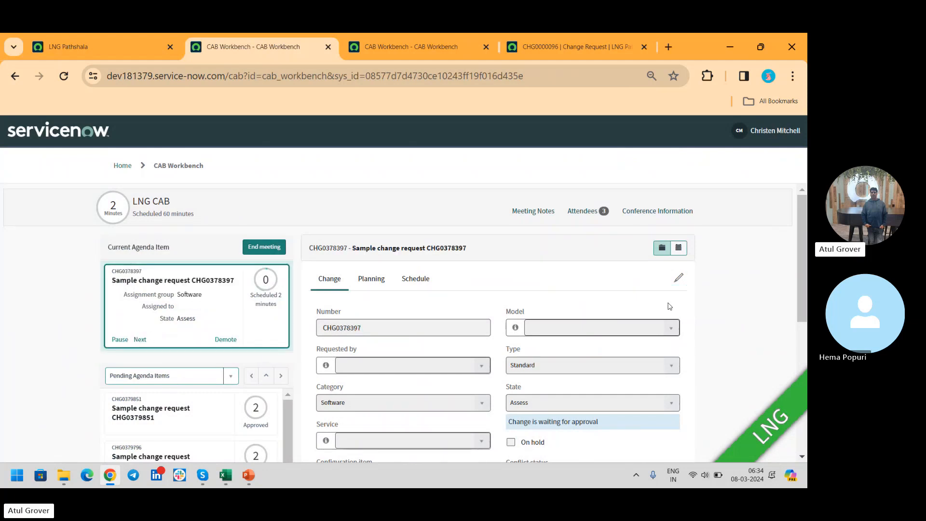
click(589, 213)
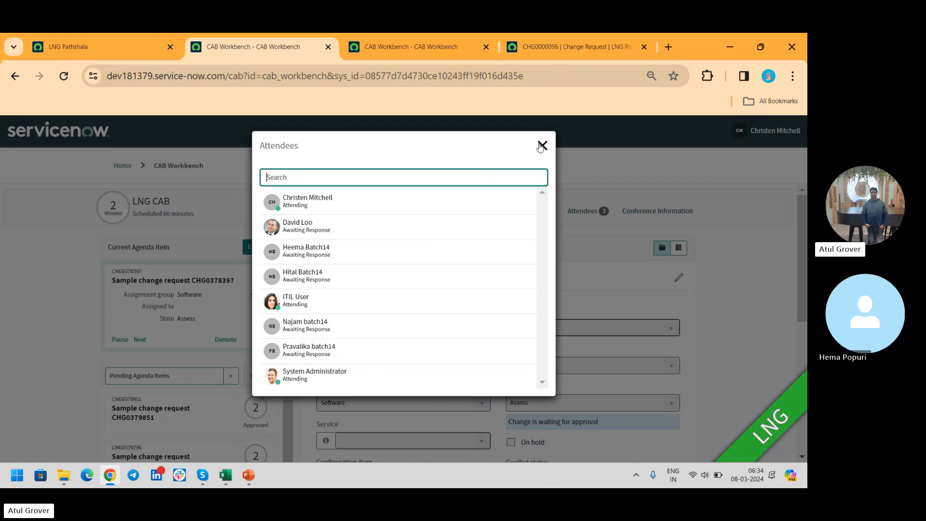
click(541, 145)
drag(799, 205, 803, 253)
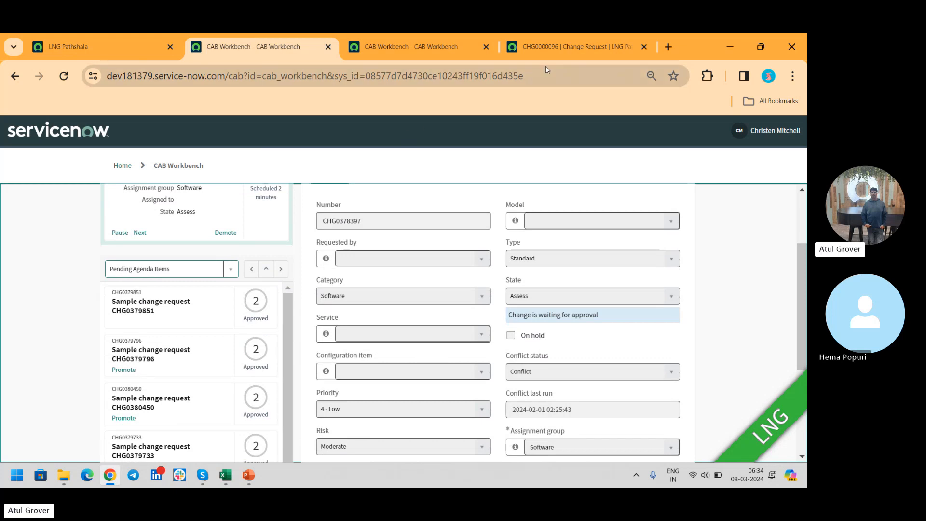
- Copy the number CHG0000096 from its change request record and find it among the LNG CAB meeting's pending agenda items
click(558, 45)
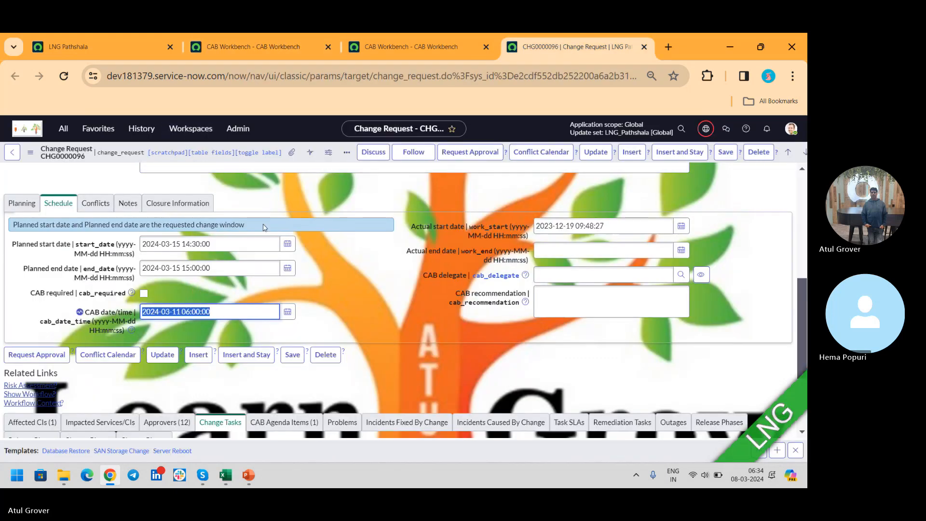
click(166, 422)
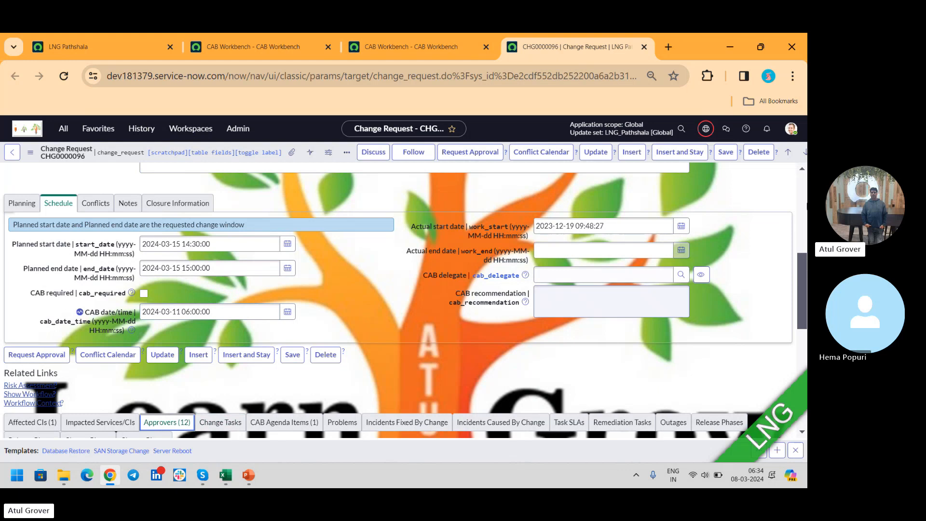
click(802, 181)
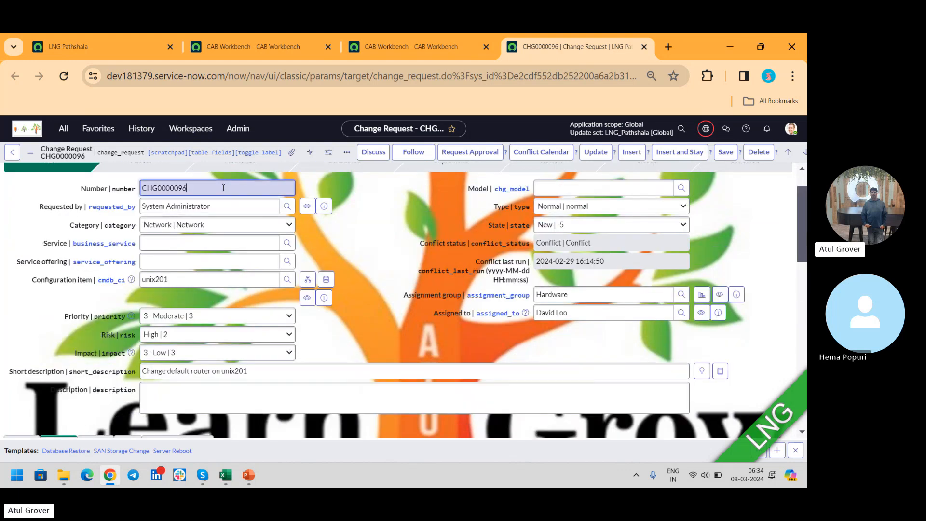
drag(223, 188, 9, 173)
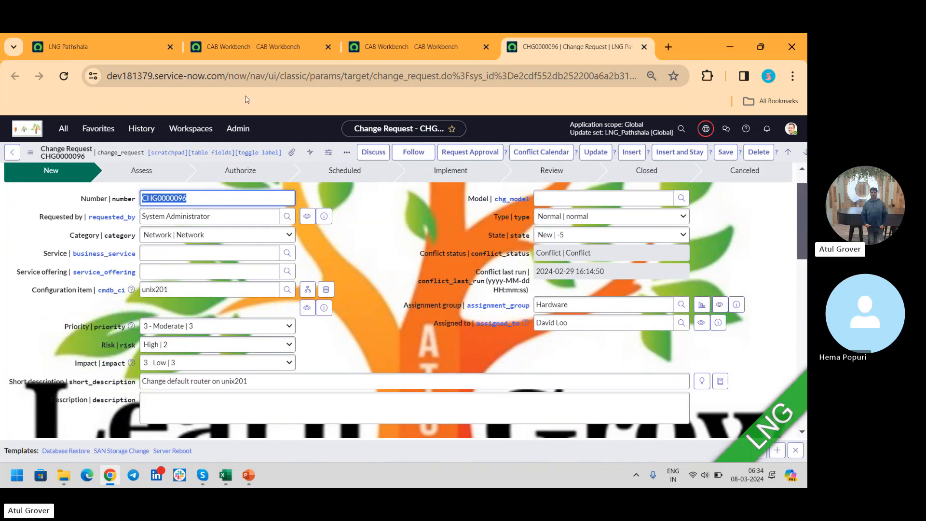
click(250, 41)
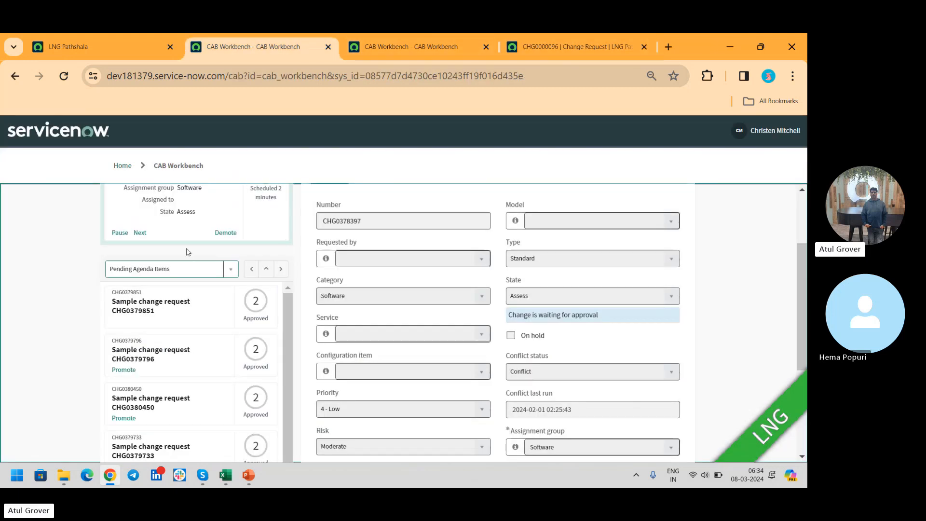
key(ctrl+f)
text(CHG0000096)
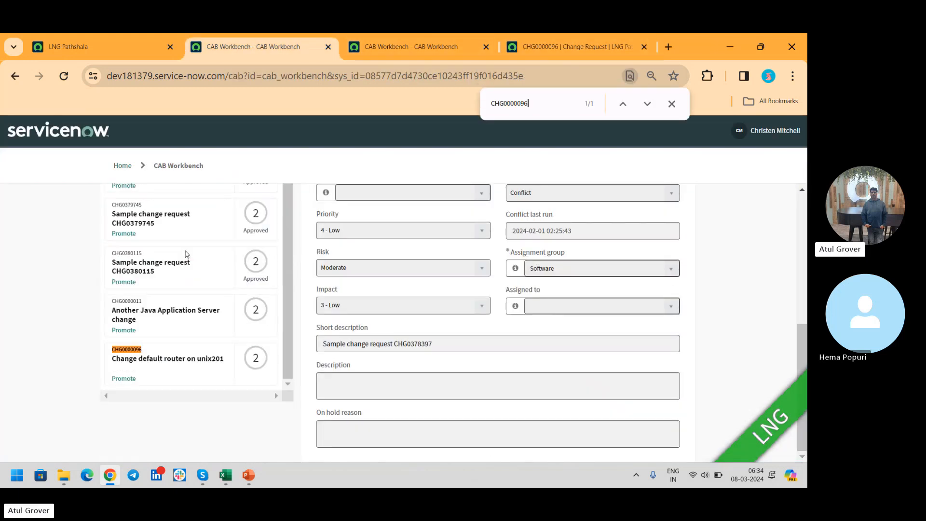
- Promote CHG0000096 among the pending agenda items and advance the meeting to it
click(129, 383)
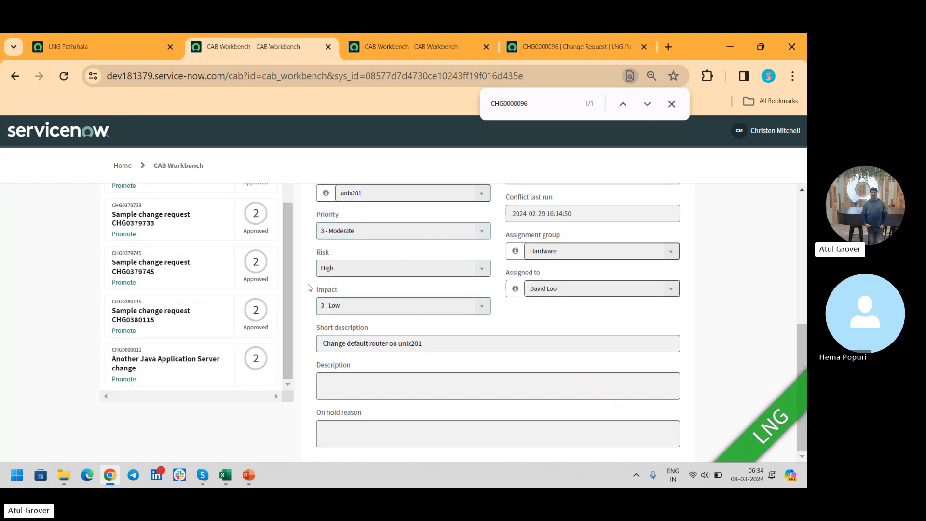
click(623, 104)
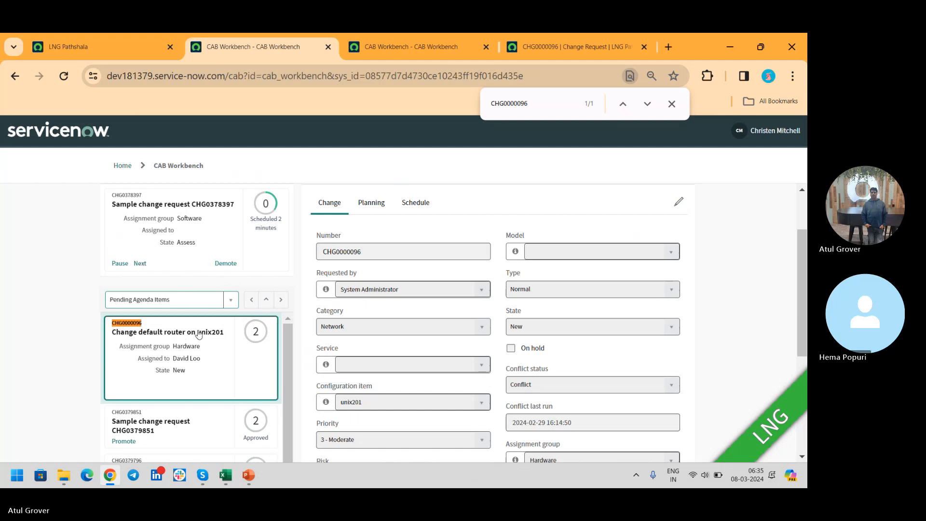
click(140, 264)
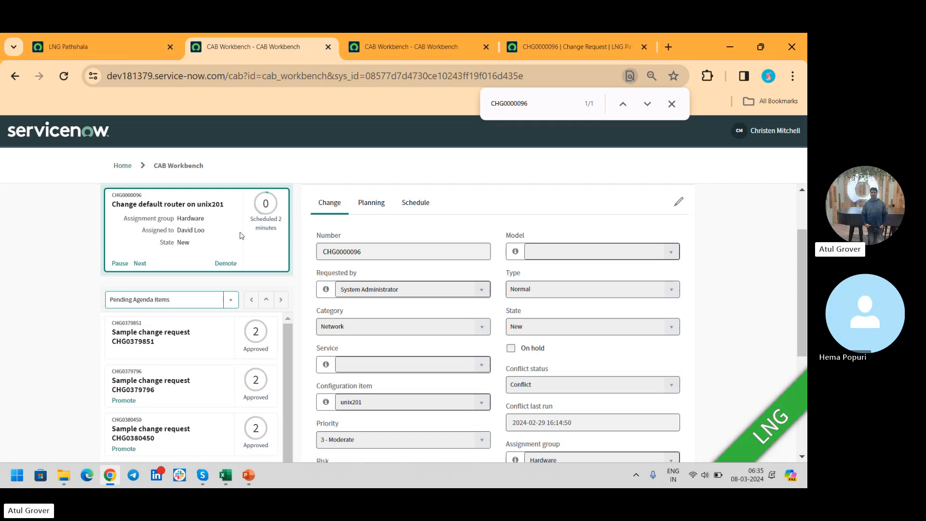
- Try to approve the first No Longer Required approval record of CHG0000096 and close the change request form
click(678, 203)
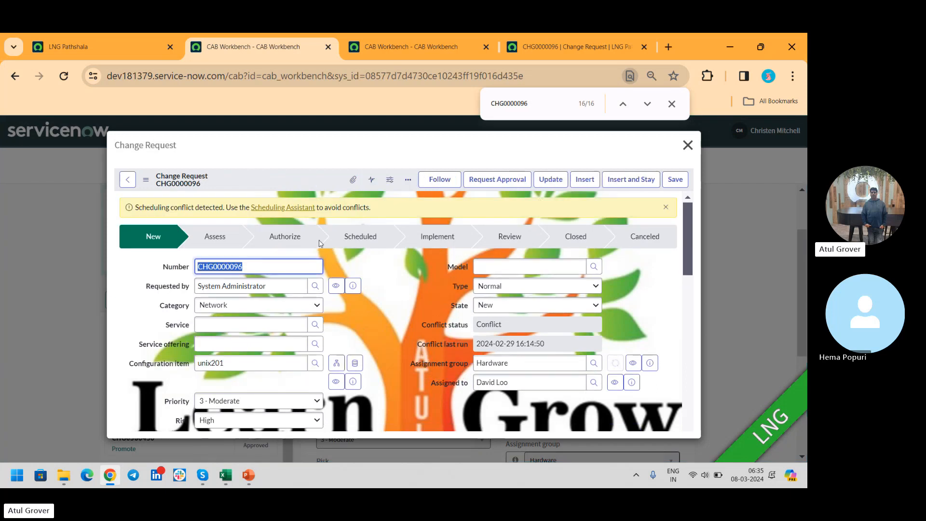
scroll(623, 248, down, 10)
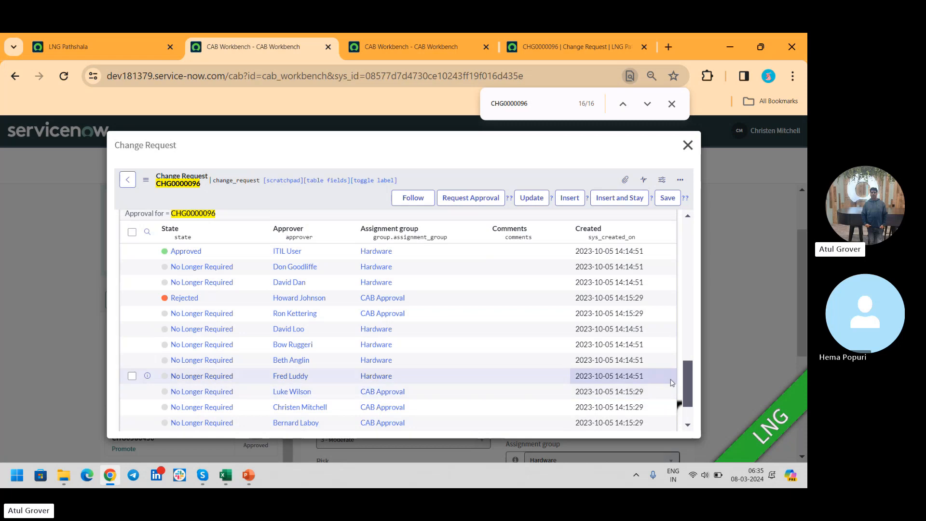
mouse_move(689, 381)
mouse_down()
mouse_move(688, 406)
mouse_move(684, 366)
mouse_up()
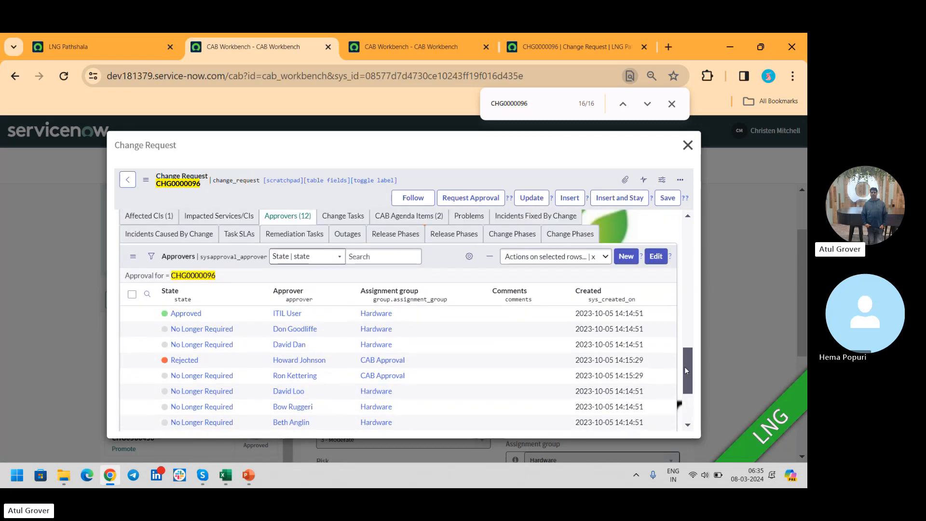
right_click(225, 328)
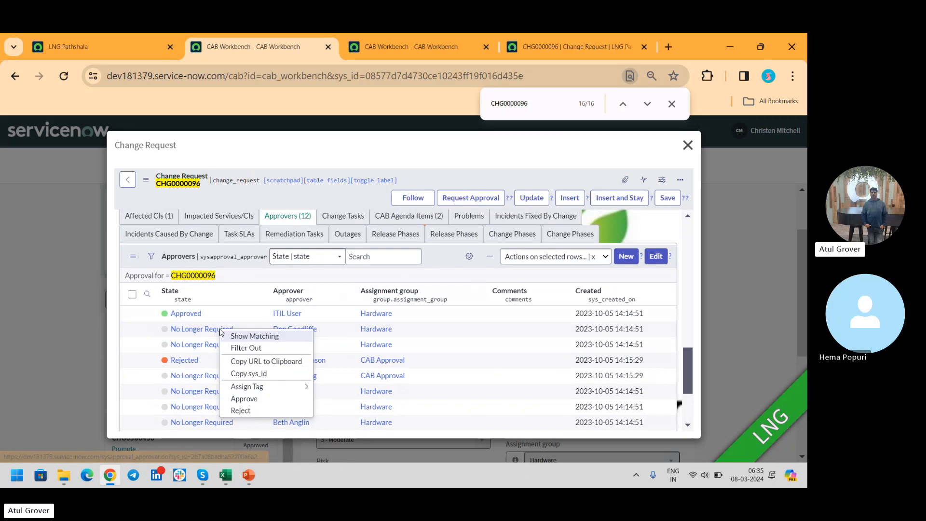
click(240, 400)
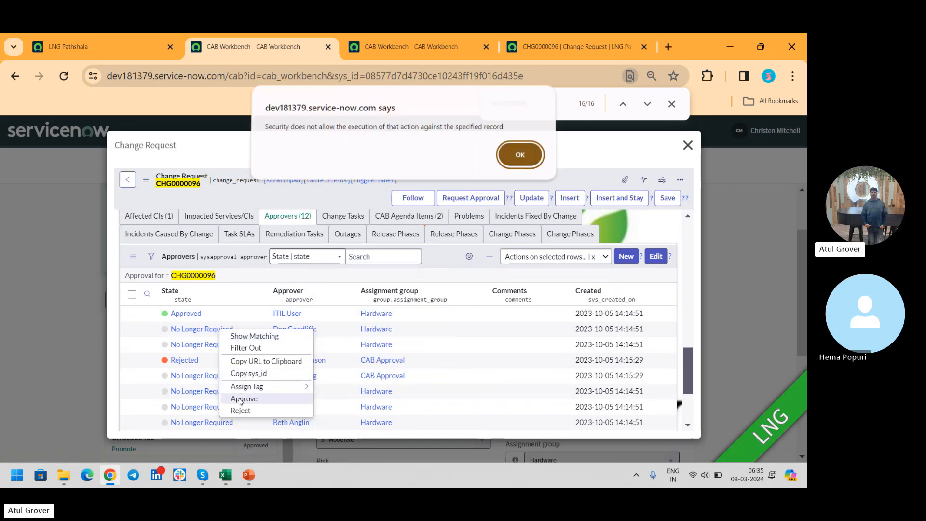
click(529, 159)
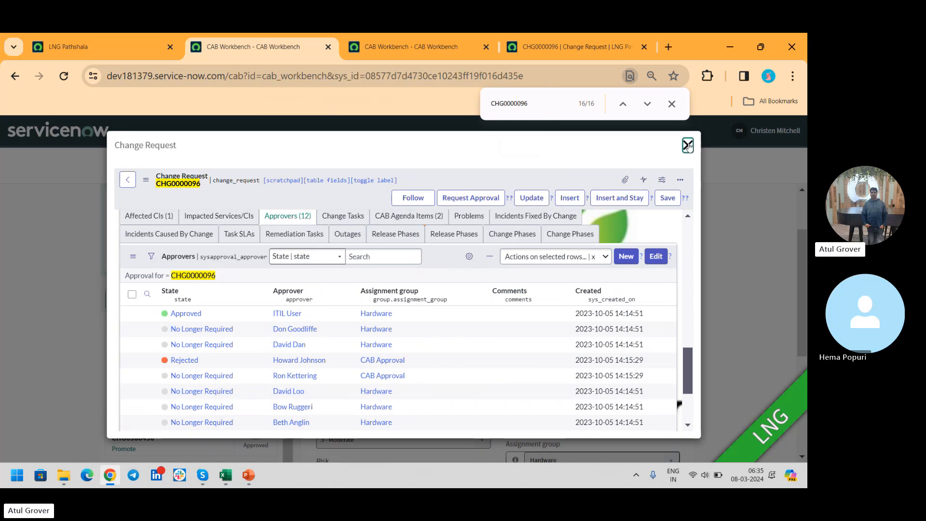
click(688, 144)
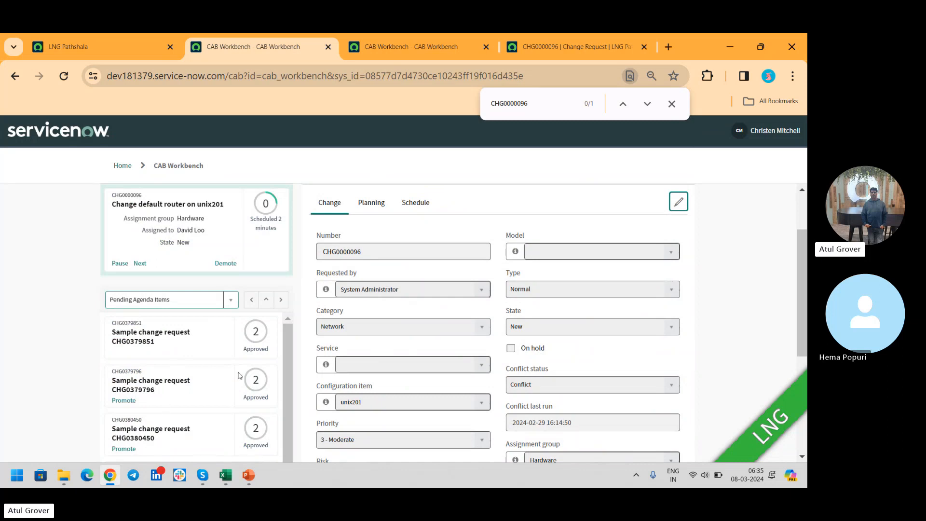
- End the impersonation from the LNG Pathshala home page to return to the System Administrator account
click(98, 45)
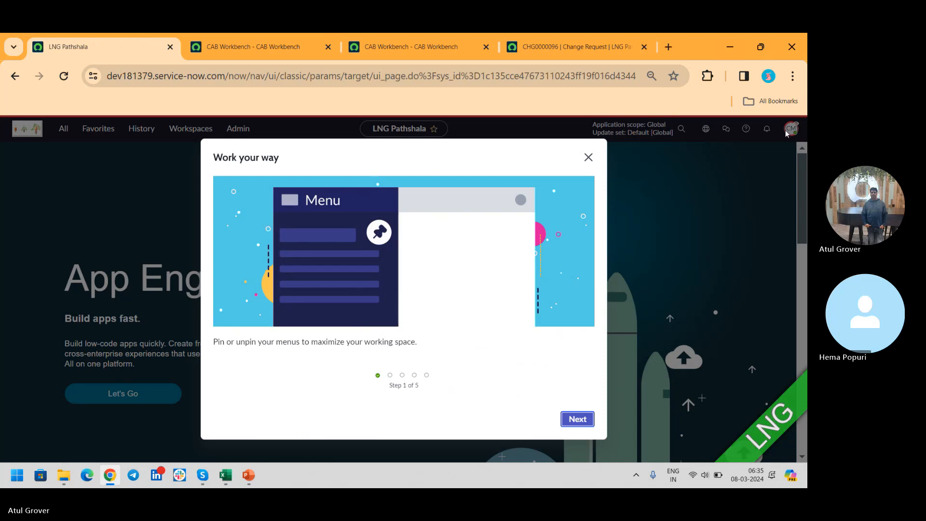
click(589, 157)
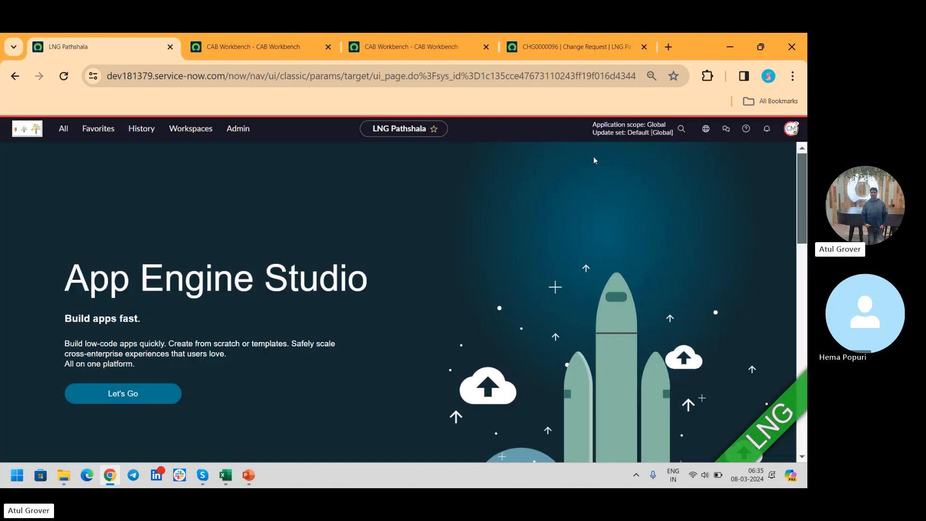
click(791, 128)
click(715, 266)
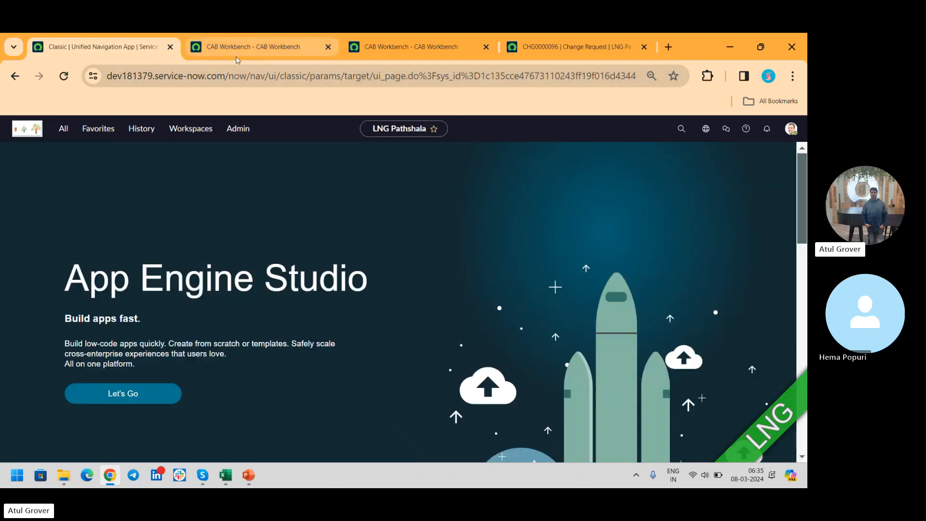
- Reload the LNG CAB meeting in CAB Workbench as System Administrator and open change request CHG0000096 for editing
click(236, 58)
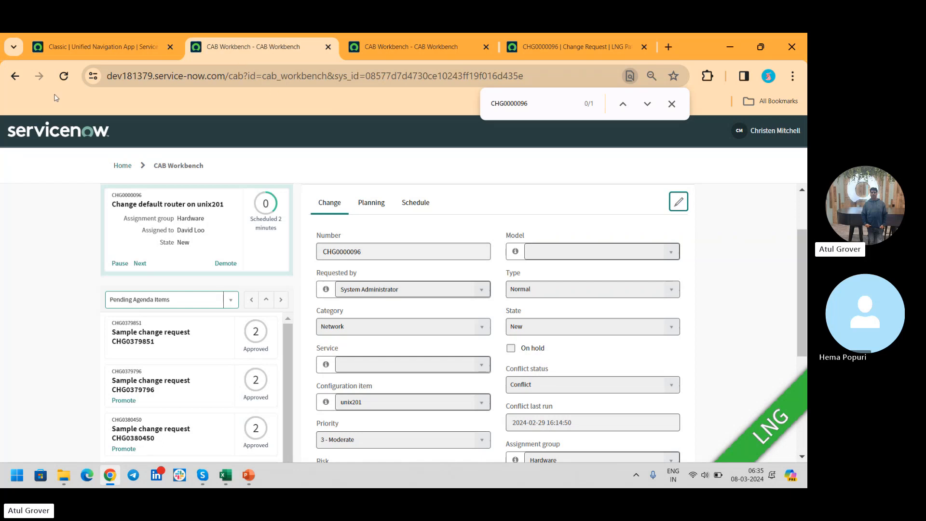
click(63, 76)
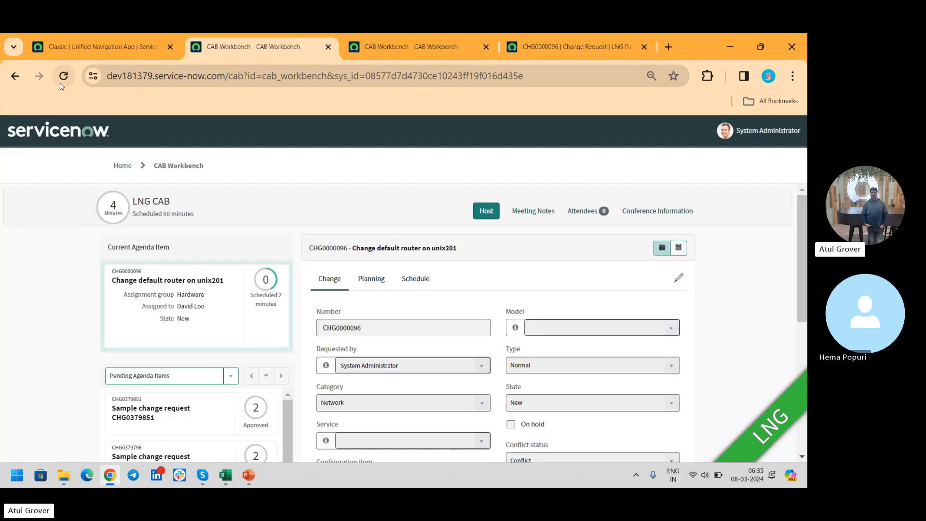
click(679, 278)
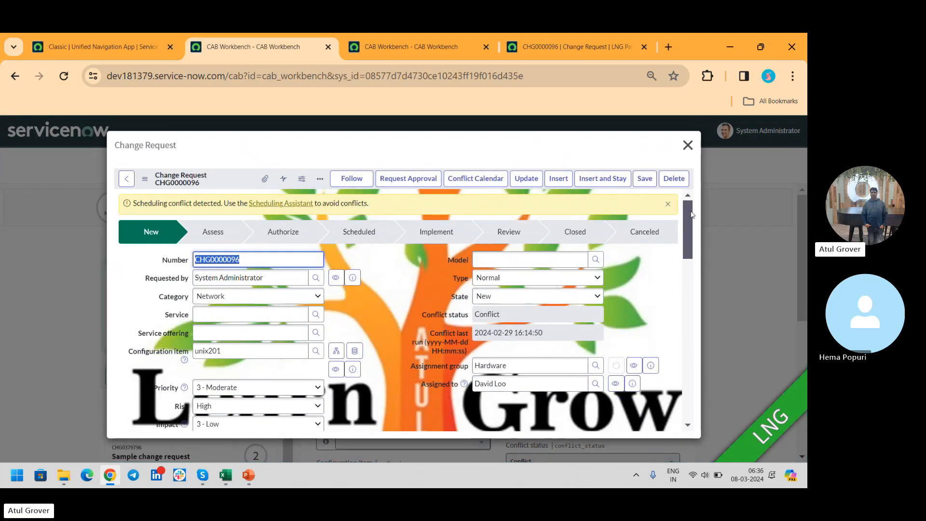
- Try to approve the first No Longer Required approval record in the approvers list of CHG0000096
scroll(693, 233, down, 15)
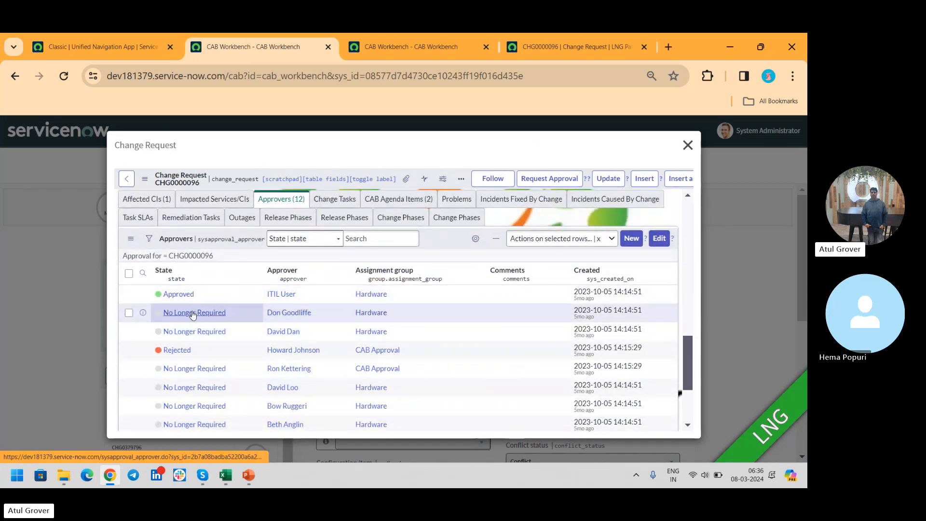
right_click(193, 314)
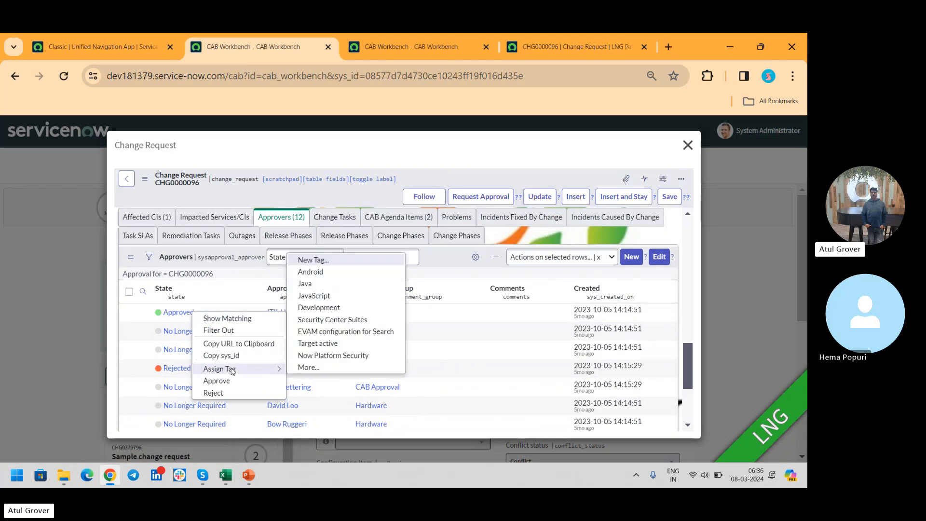
click(227, 384)
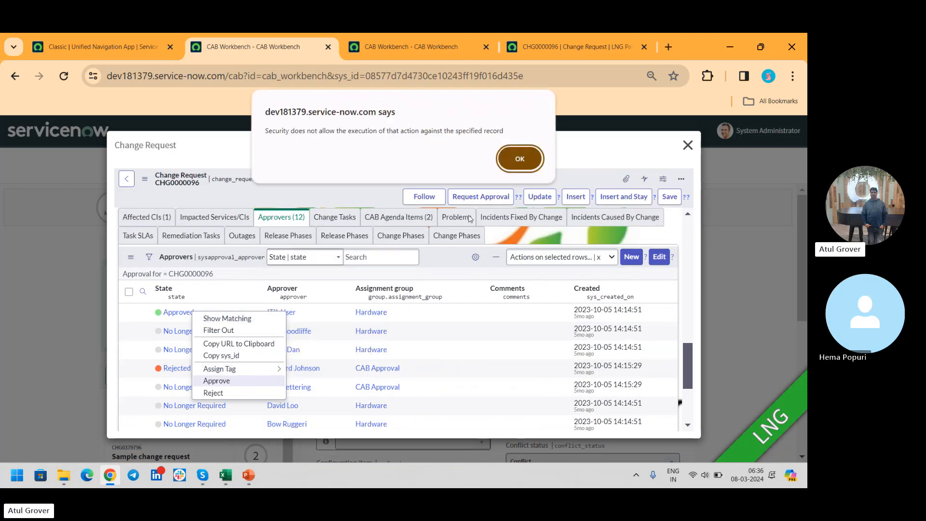
click(520, 159)
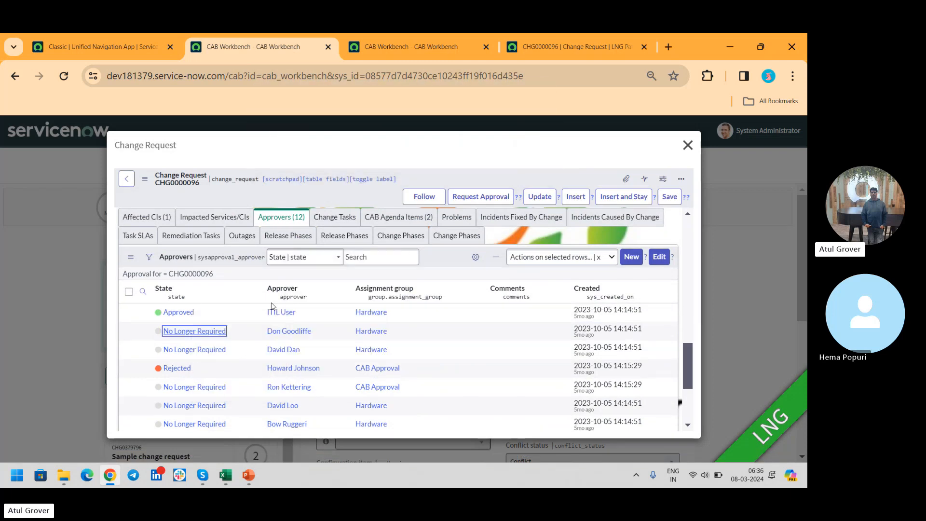
- Set the state of the first No Longer Required approval record of CHG0000096 to Requested
double_click(246, 333)
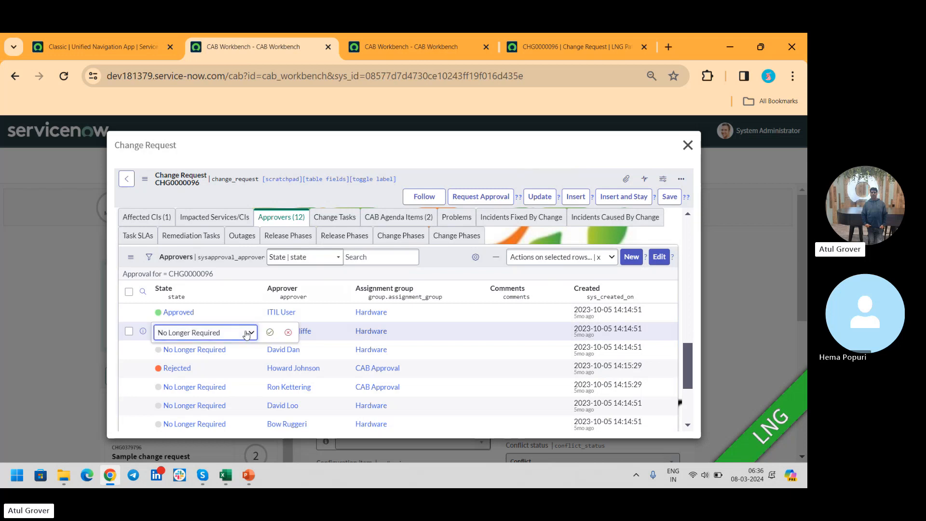
click(246, 334)
click(203, 356)
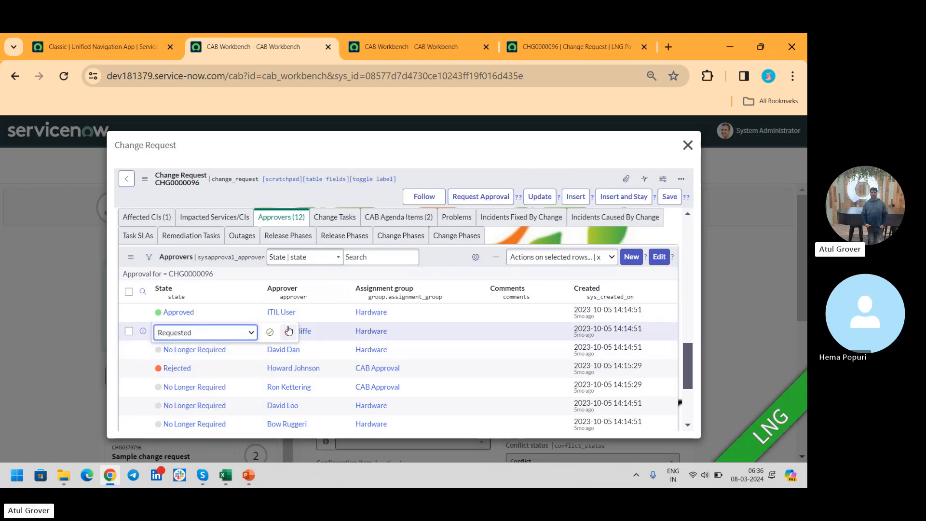
click(270, 332)
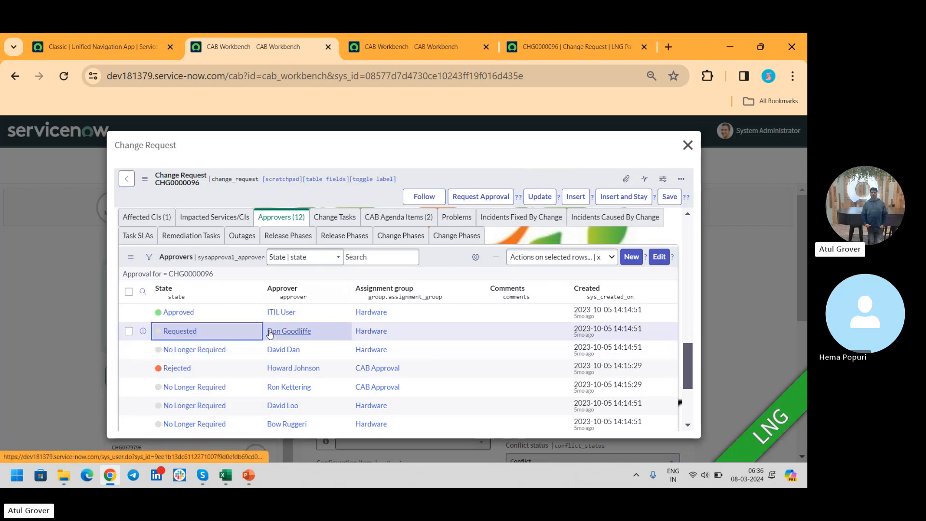
- Approve the Requested approval record of CHG0000096 and close the change request form
right_click(182, 333)
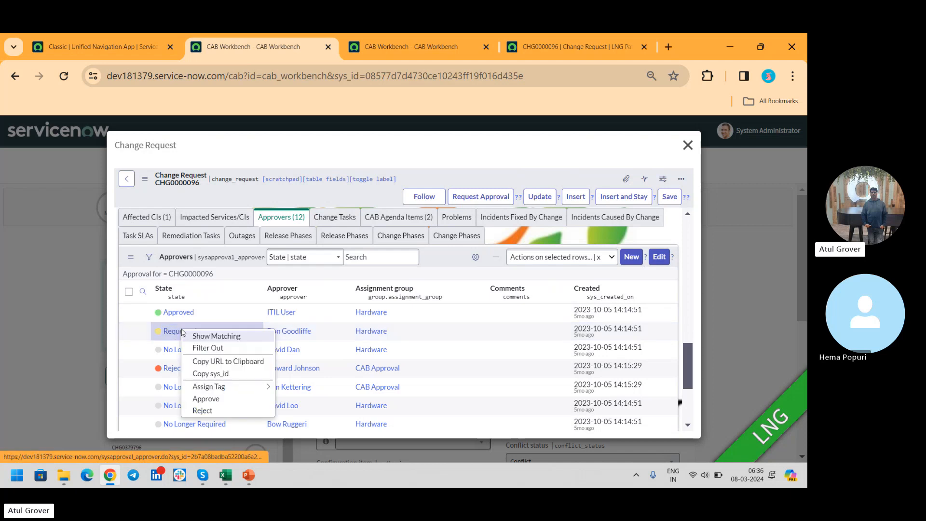
click(216, 399)
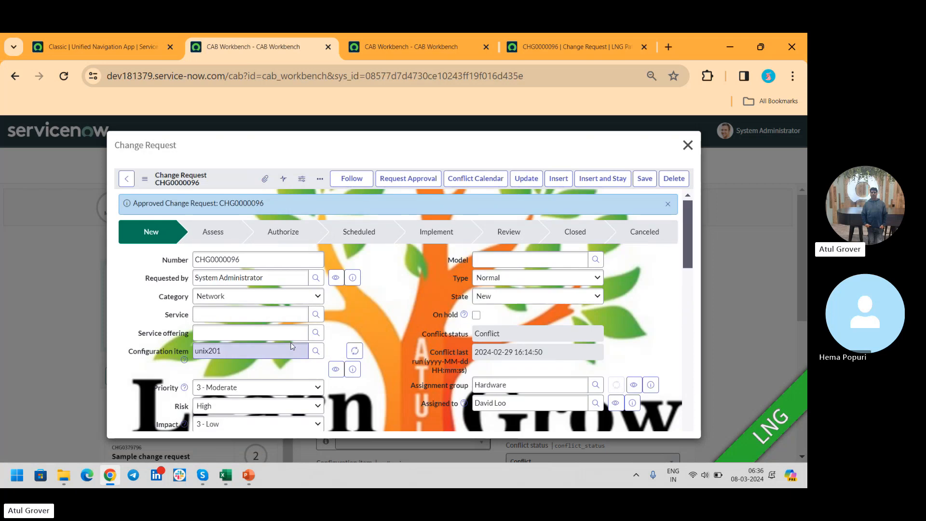
click(687, 145)
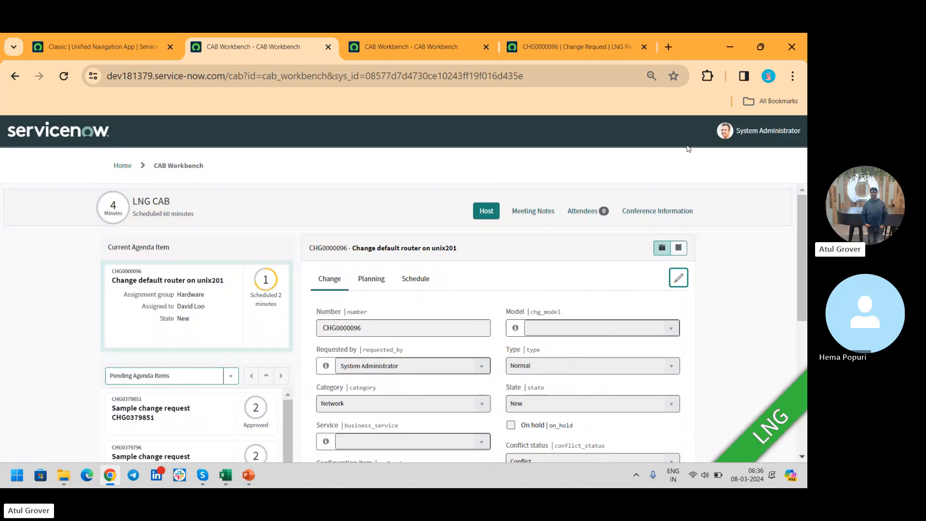
- Take over hosting of the LNG CAB meeting and end the meeting
click(486, 211)
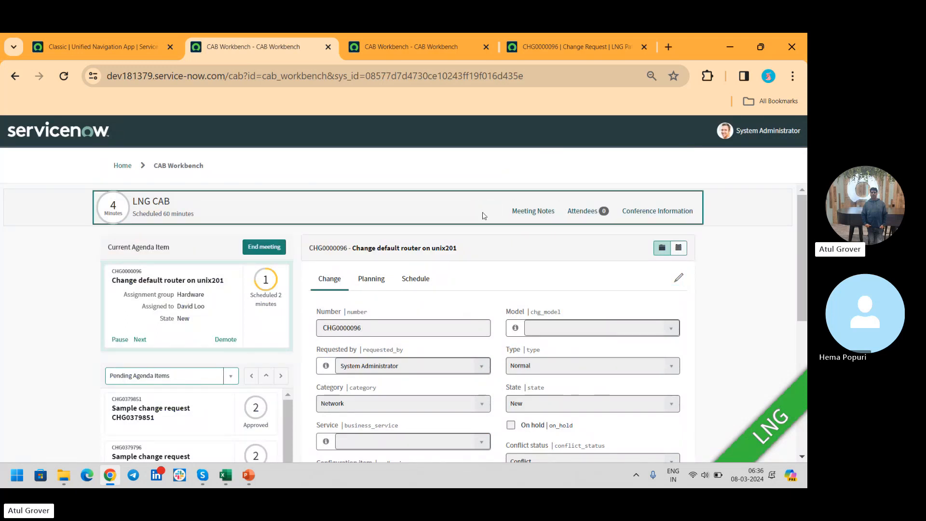
click(254, 253)
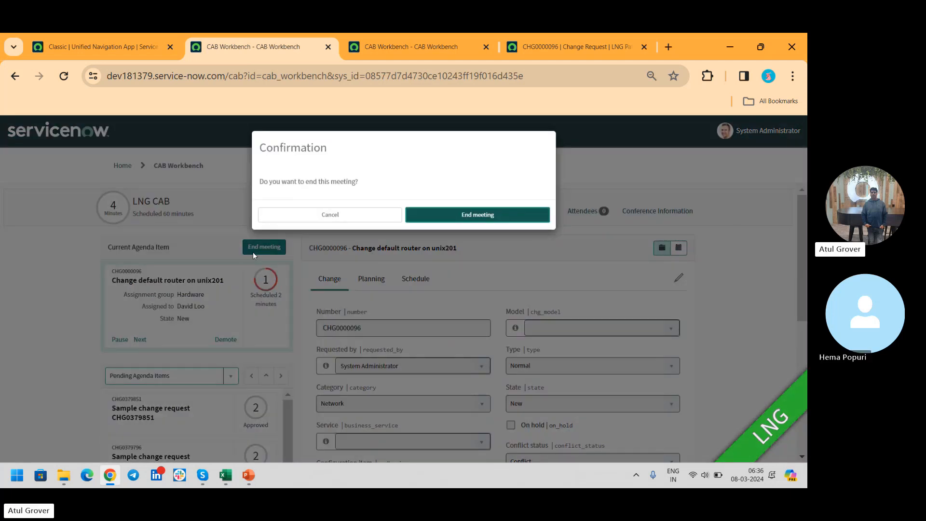
click(424, 220)
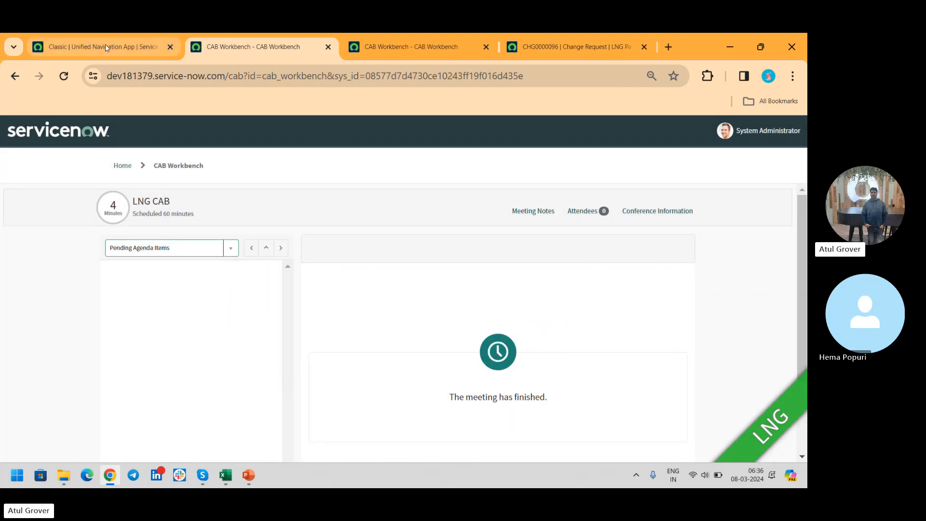
- Find All CAB Definitions by filtering the LNG Pathshala navigator with "cab d" and open the LNG CAB definition
click(106, 47)
click(61, 129)
text(c)
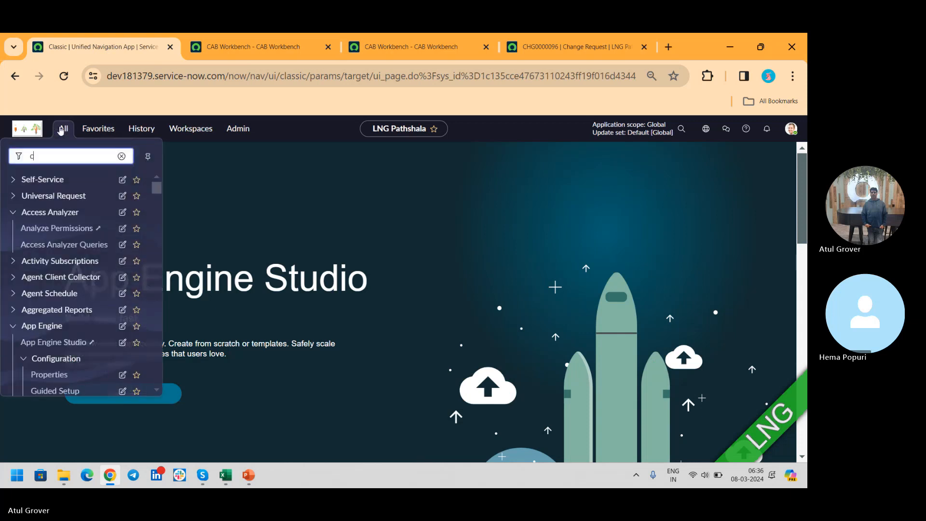
text(a)
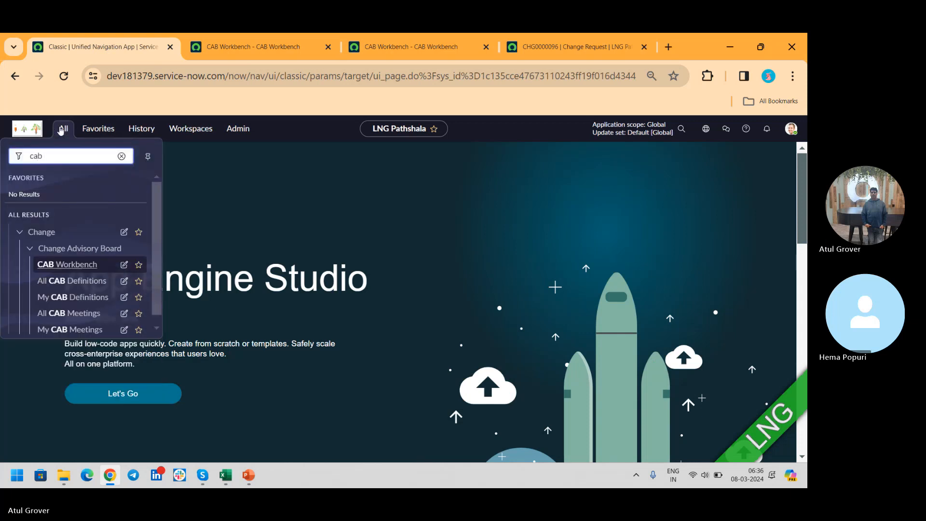
text(b d)
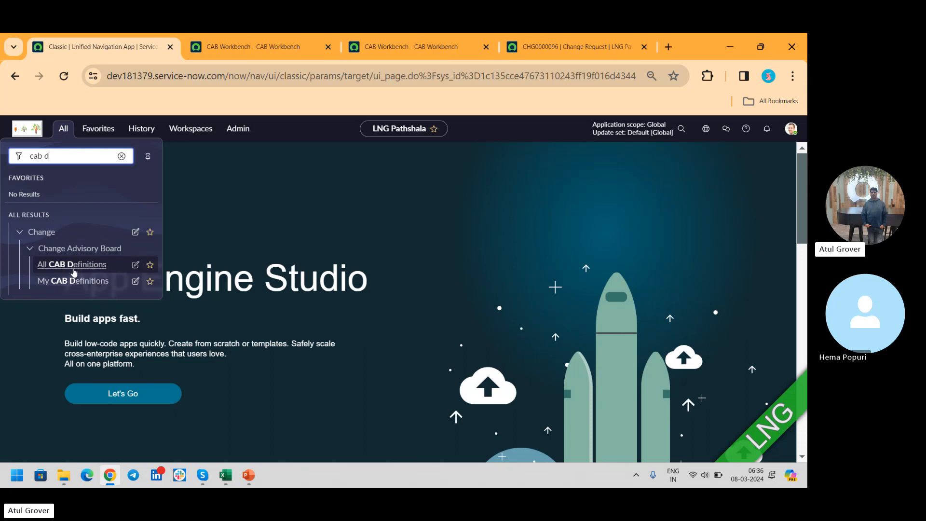
click(57, 267)
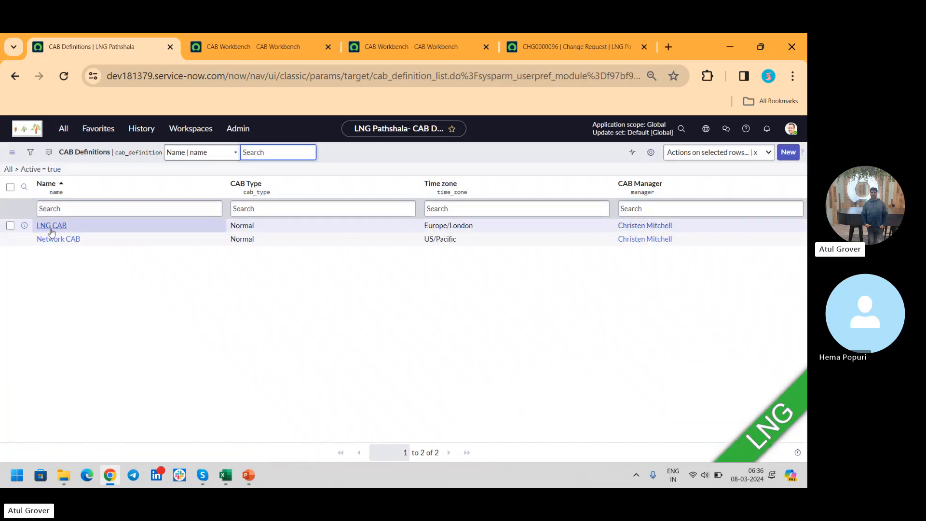
click(52, 226)
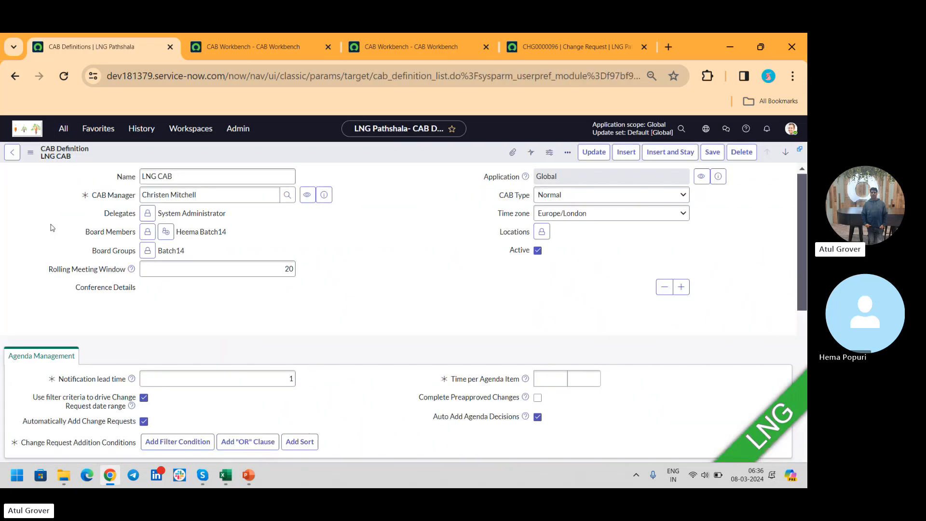
drag(801, 199, 806, 374)
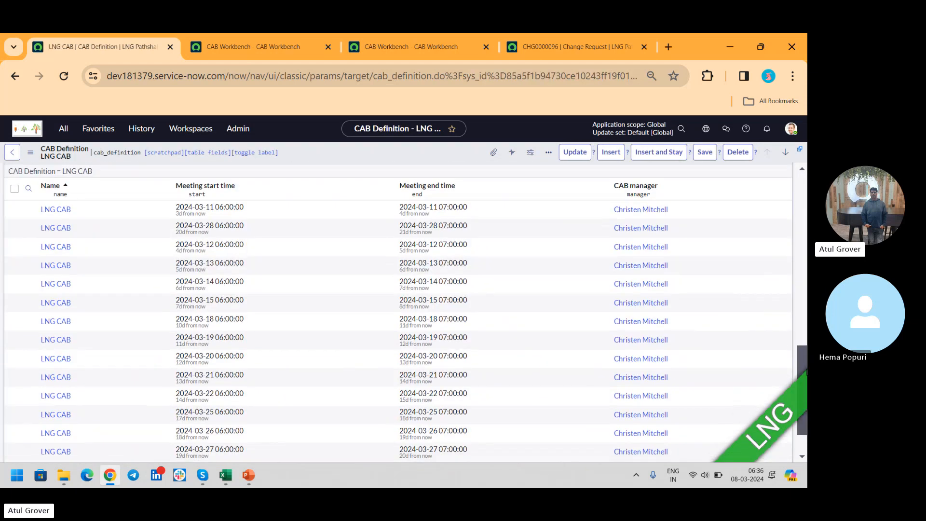
click(50, 212)
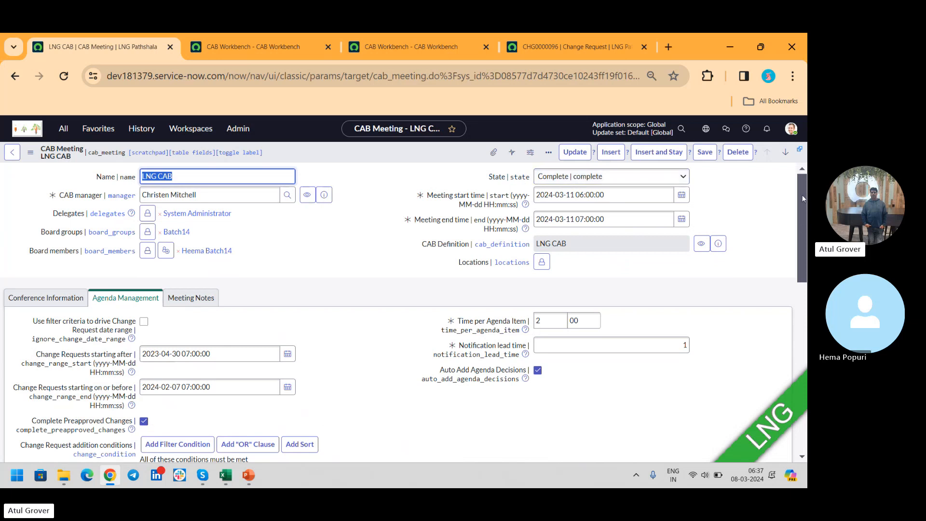
drag(803, 198, 804, 242)
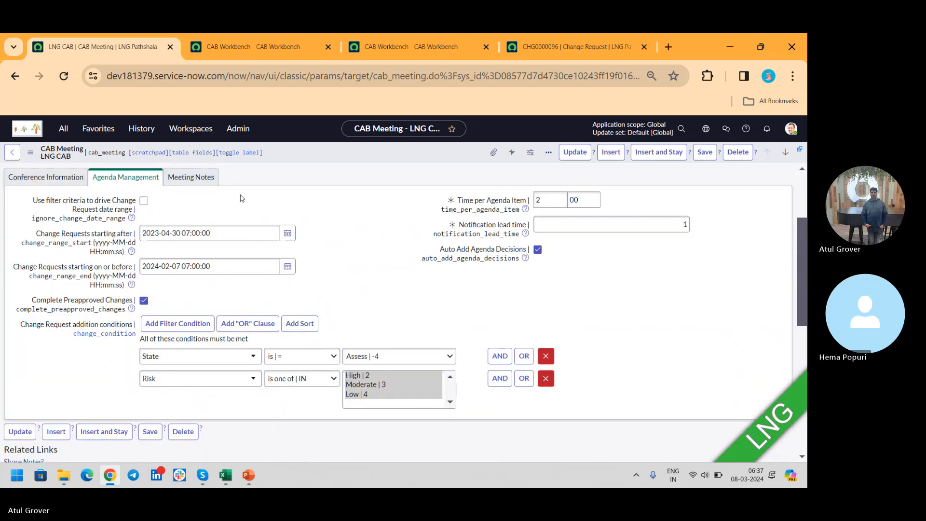
click(187, 183)
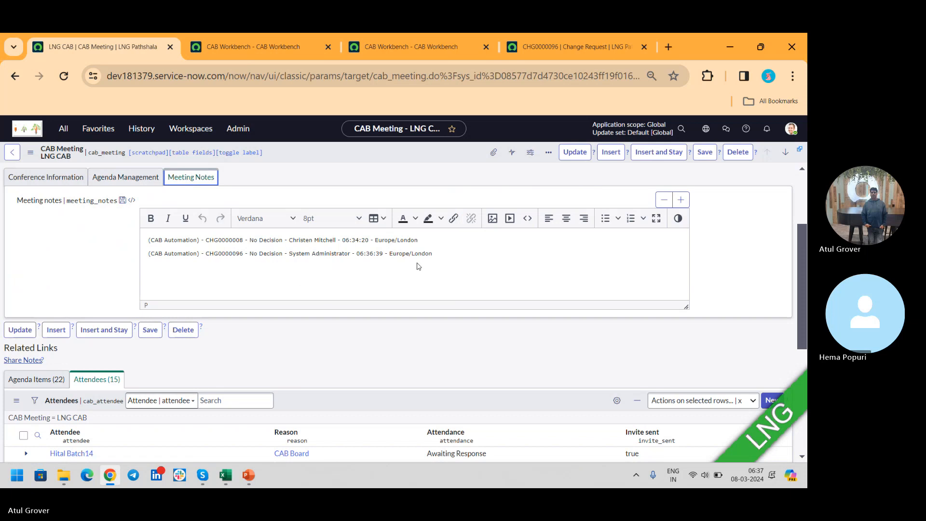
drag(436, 254, 27, 235)
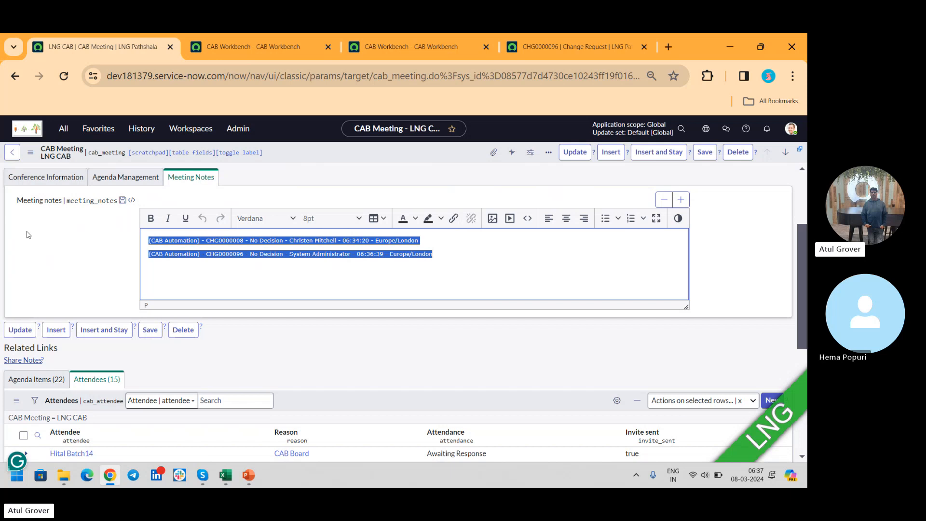
click(246, 281)
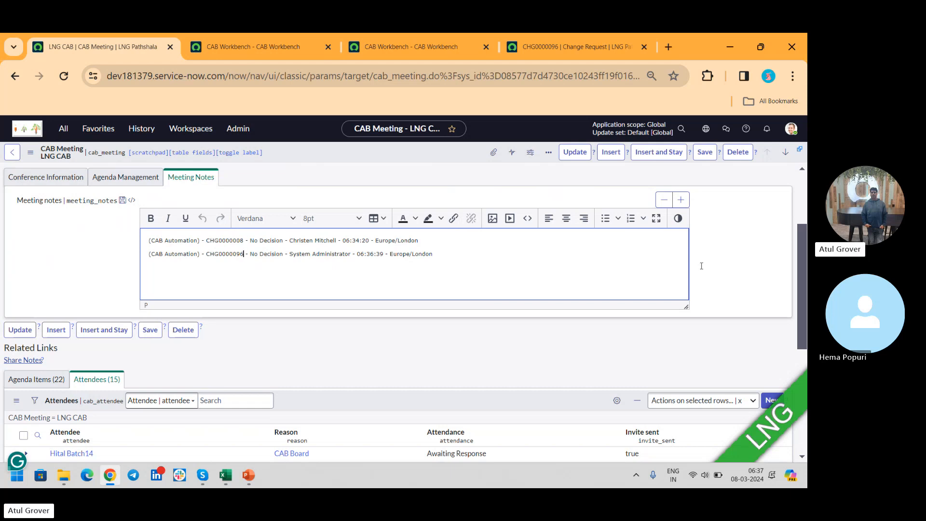
- Check the states and decisions of the LNG CAB meeting's agenda items and share the meeting notes
scroll(806, 254, down, 3)
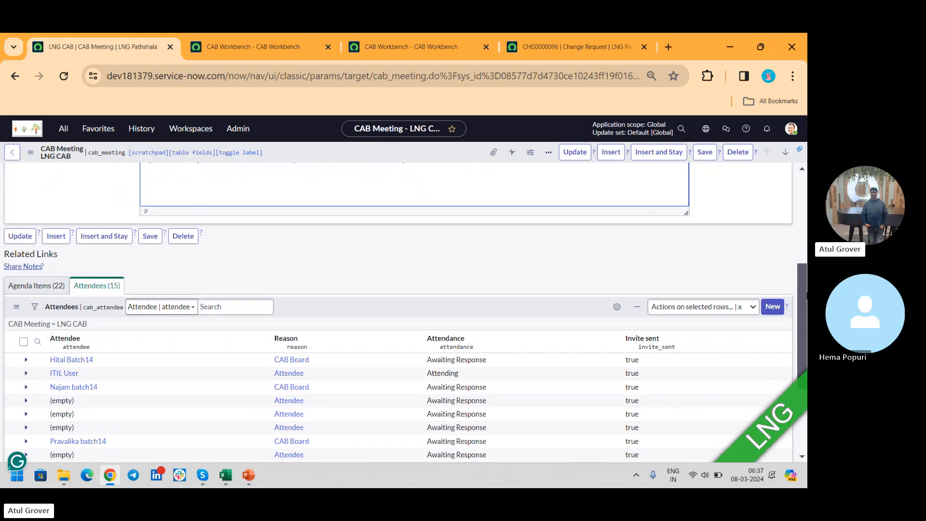
click(23, 249)
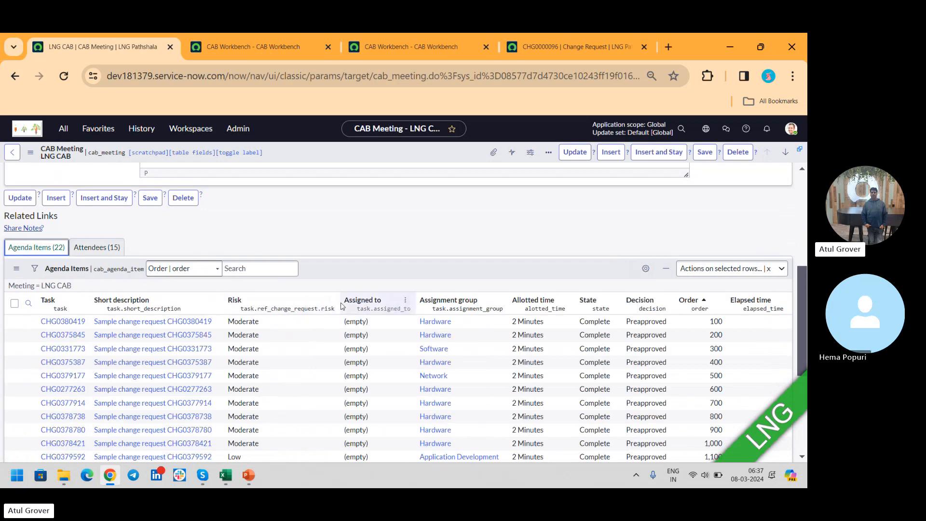
drag(802, 302, 799, 340)
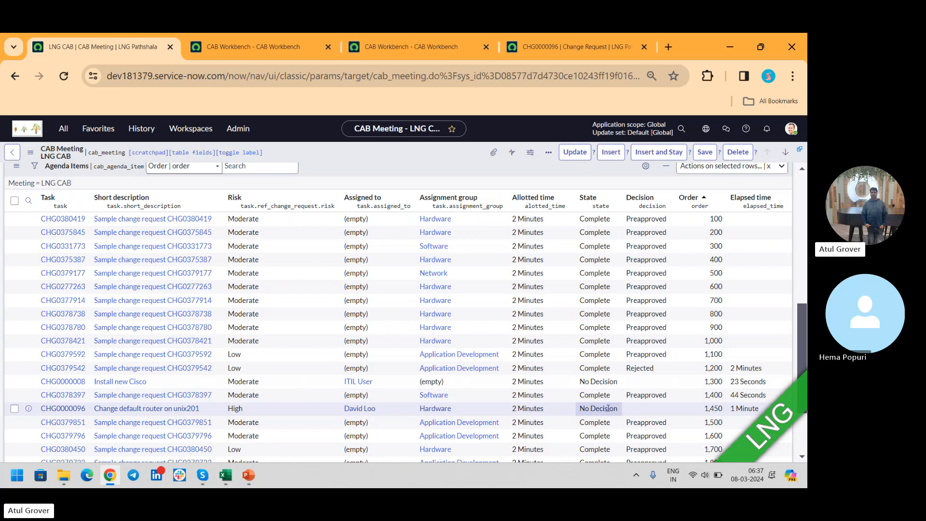
scroll(803, 334, up, 4)
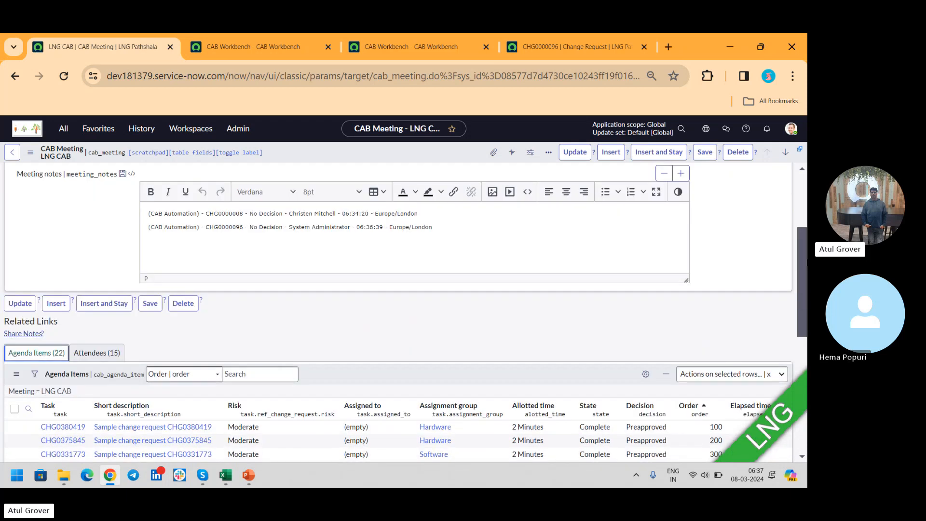
click(22, 334)
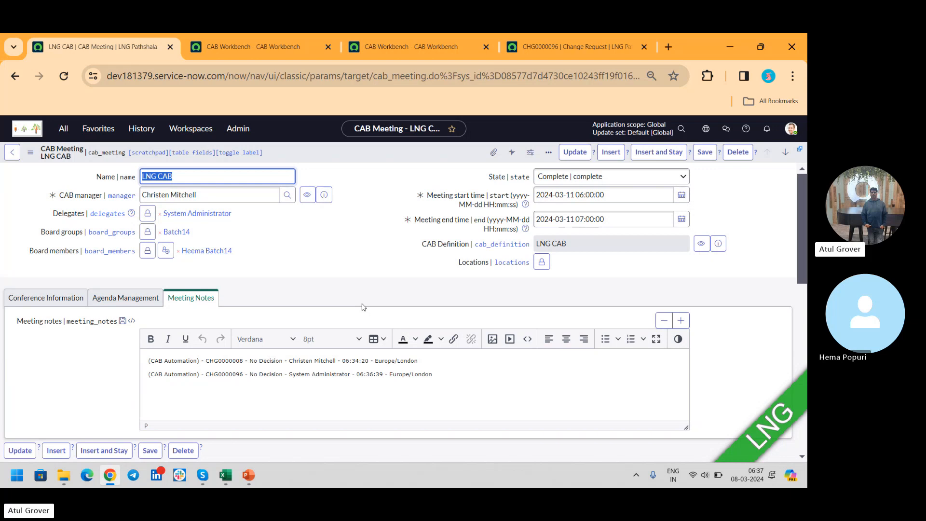
- Check the schedule details and CAB date/time of change request CHG0000096, and look at the LNG CAB meeting in CAB Workbench
click(537, 49)
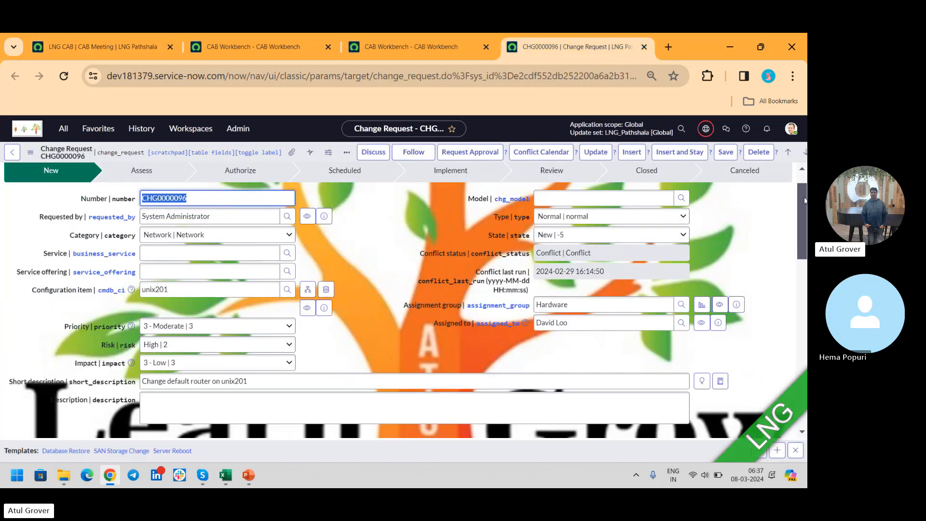
drag(804, 205, 805, 271)
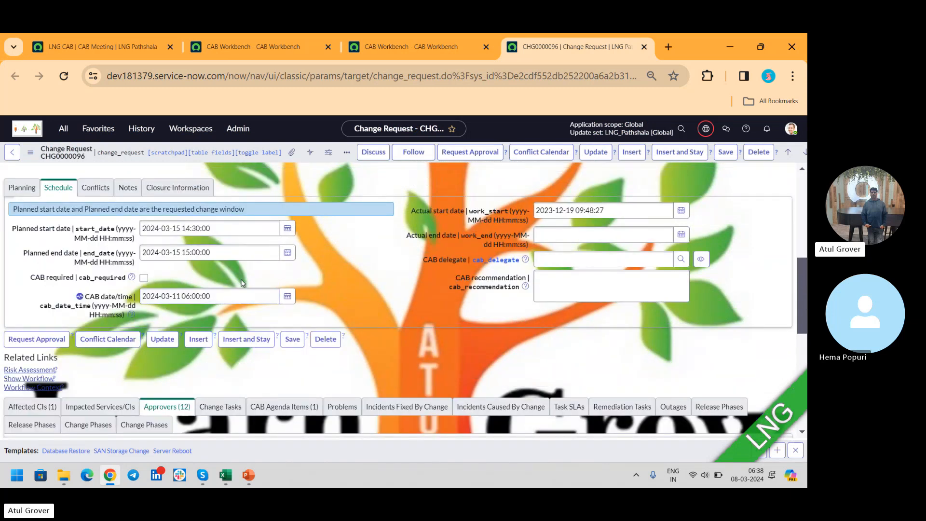
click(245, 50)
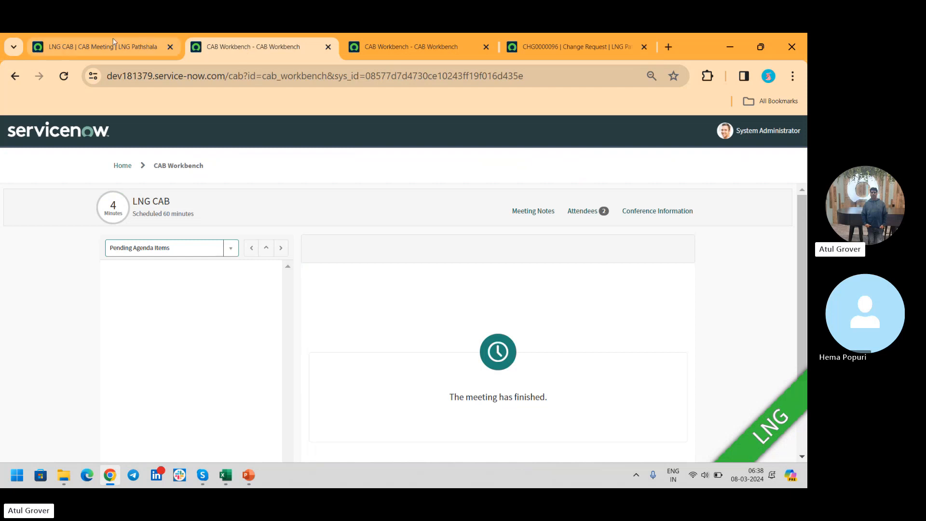
- Return to the LNG CAB meeting record and review its agenda items with their decisions and elapsed times
click(91, 50)
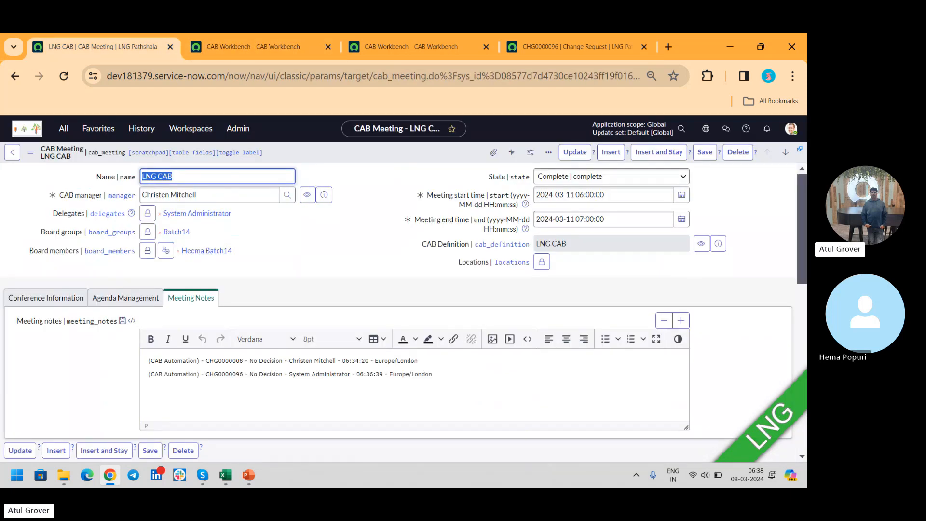
scroll(803, 179, down, 3)
scroll(786, 258, down, 3)
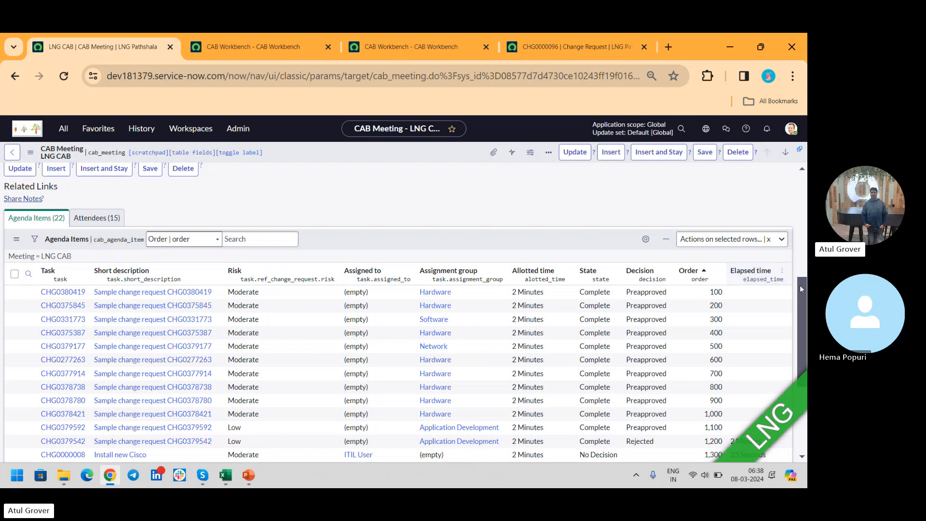
drag(803, 285, 800, 165)
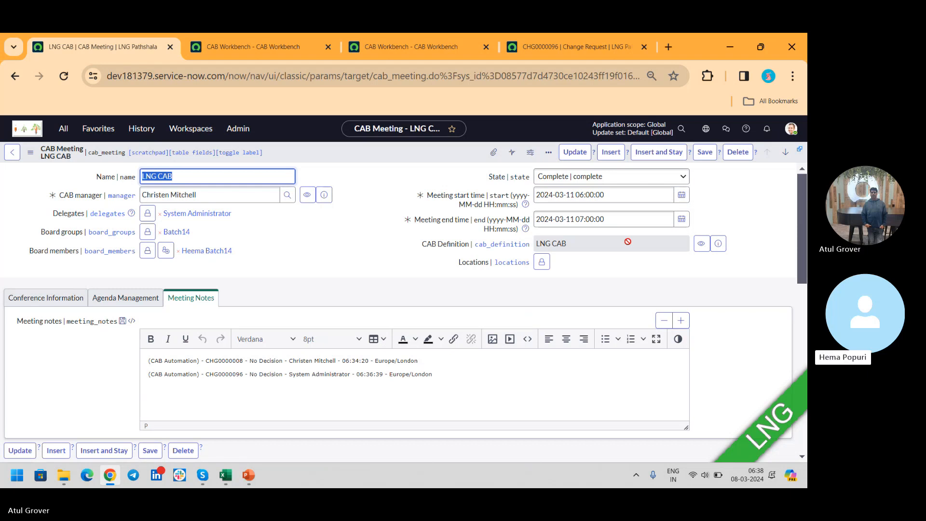
- Switch to the ongoing group call window in Skype
click(184, 478)
click(201, 478)
click(172, 400)
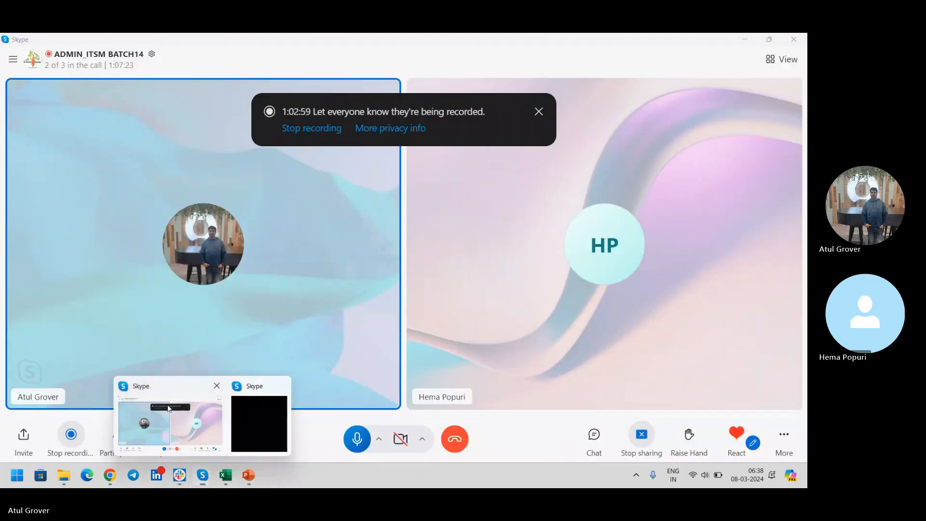